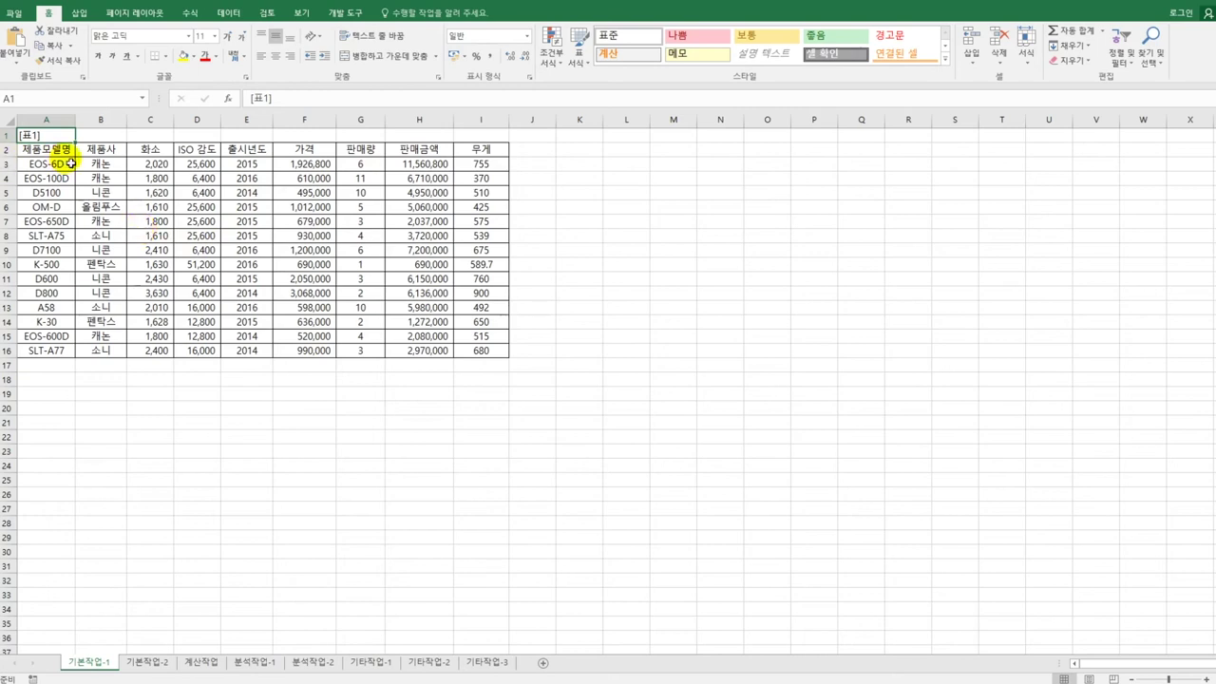
# Step: Copy the 가격 header to A18 and enter the filter criterion >=500000 beneath it in A19
pyautogui.click(325, 155)
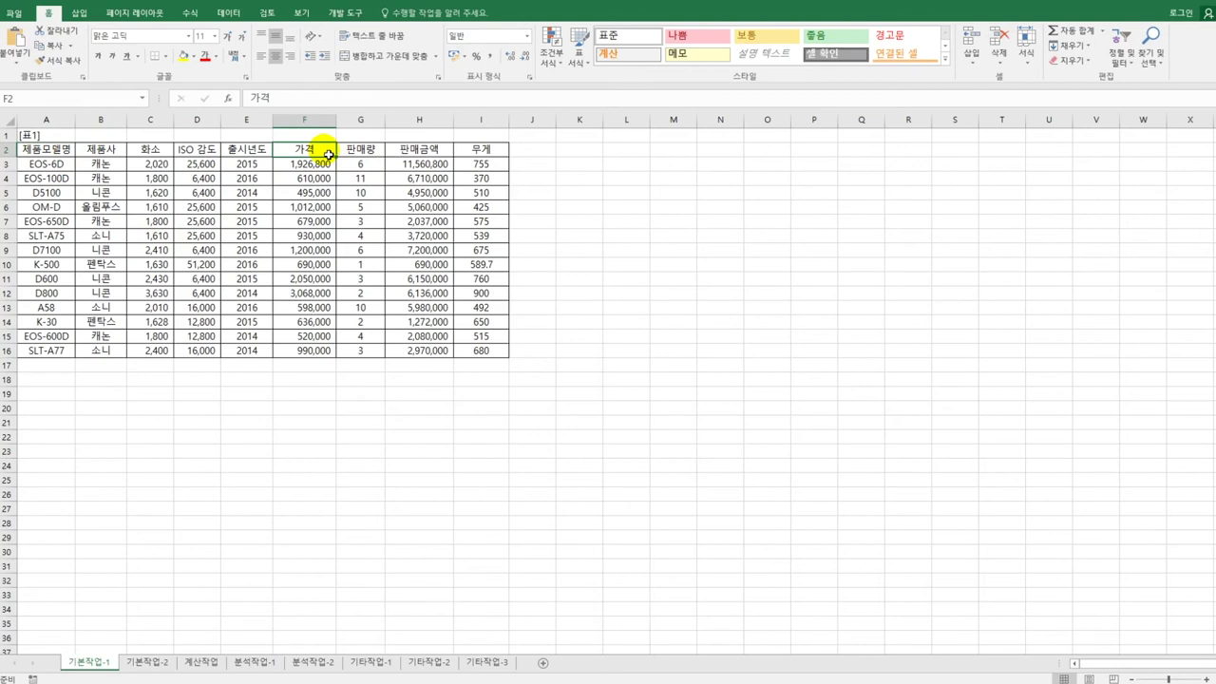
pyautogui.hotkey('ctrl', 'c')
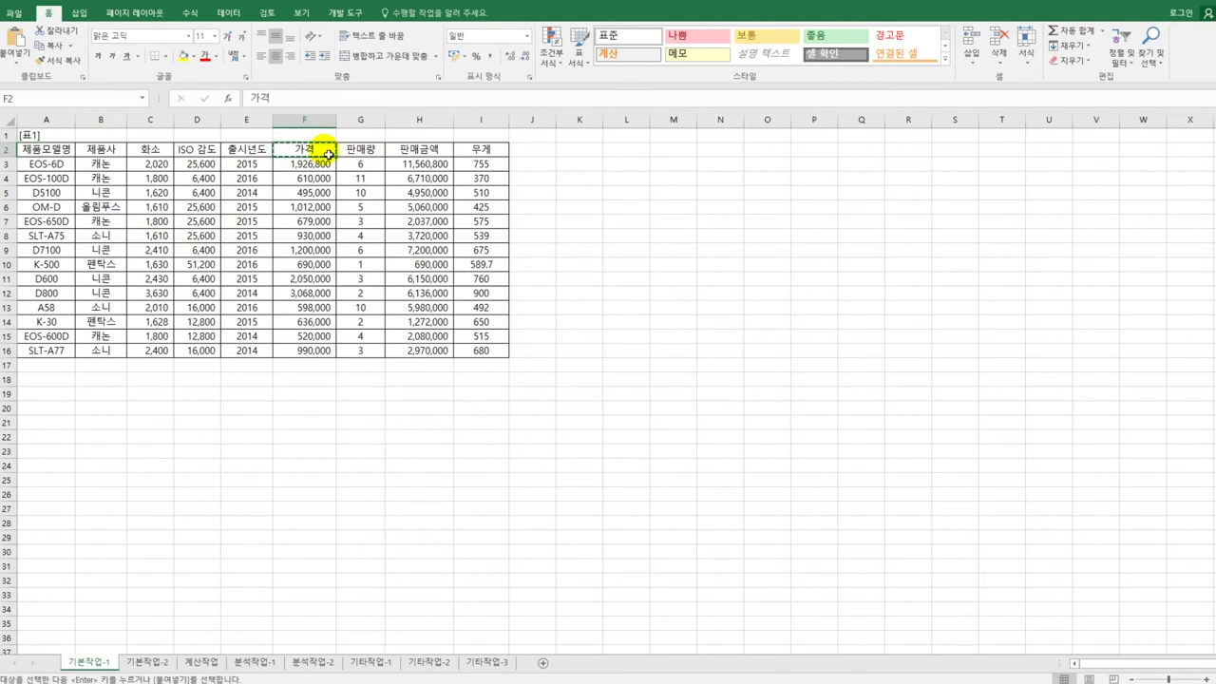
pyautogui.click(29, 379)
pyautogui.hotkey('ctrl', 'v')
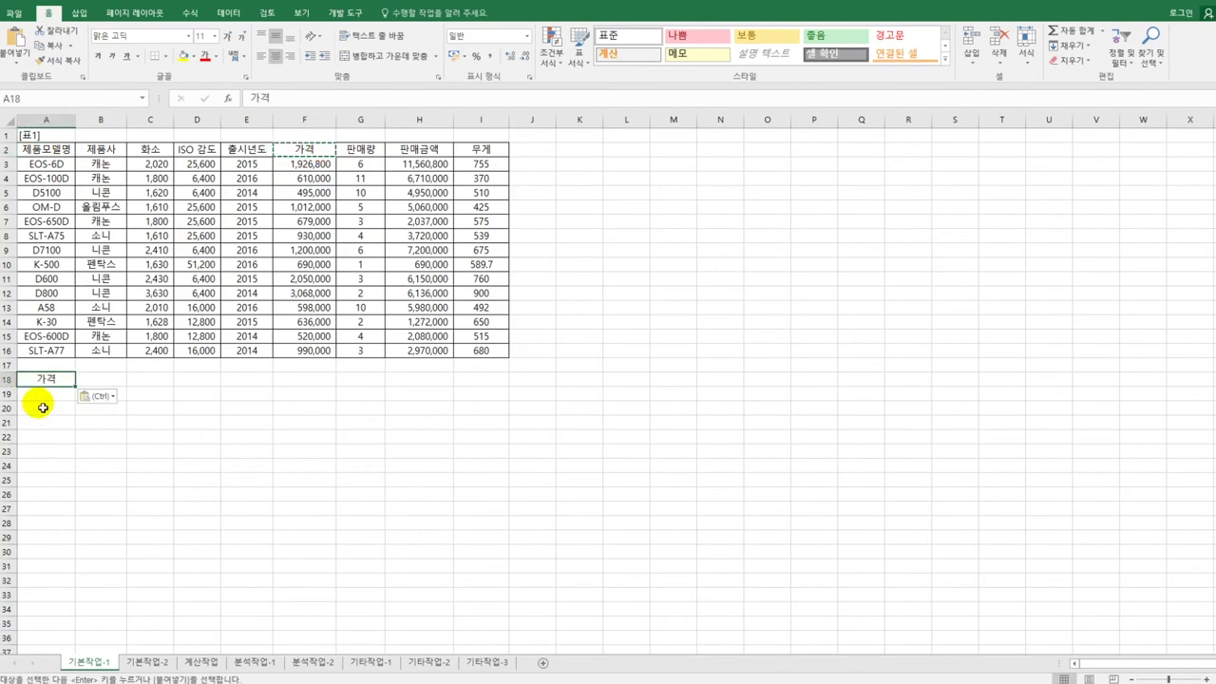
pyautogui.press('Down')
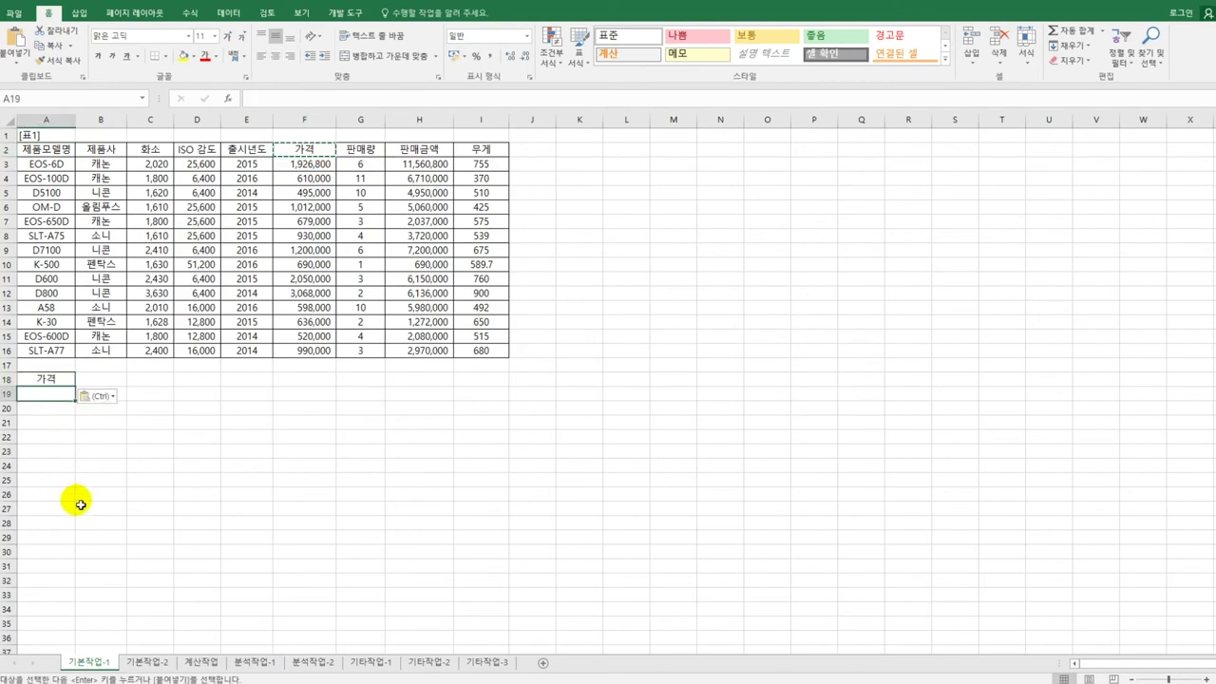
pyautogui.write('>=')
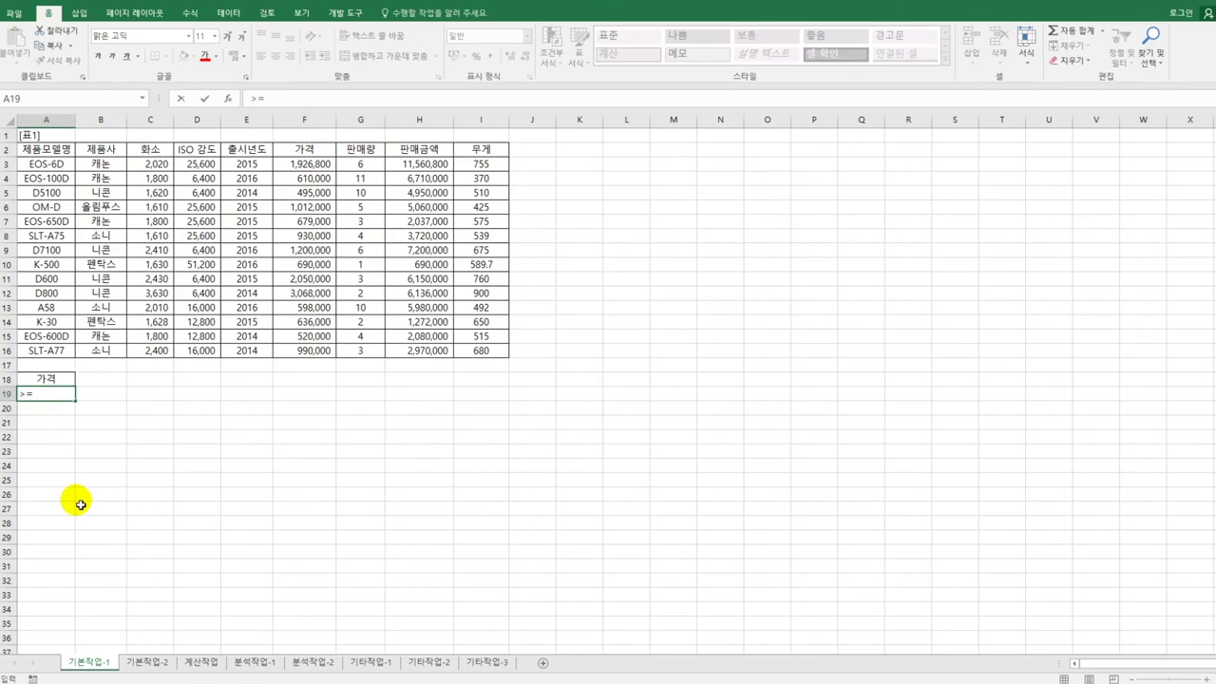
pyautogui.write('500000')
pyautogui.press('Return')
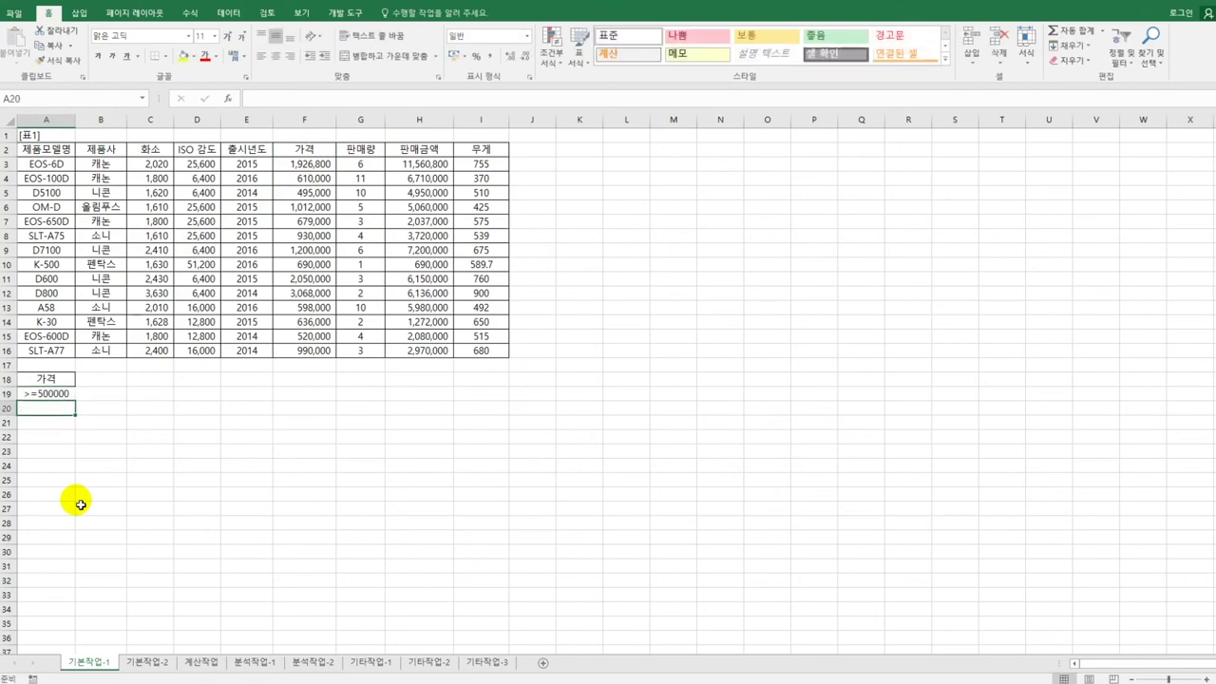
# Step: Copy the 판매량 header to B18 and enter the filter criterion >=5 beneath it in B19
pyautogui.click(355, 155)
pyautogui.hotkey('ctrl', 'c')
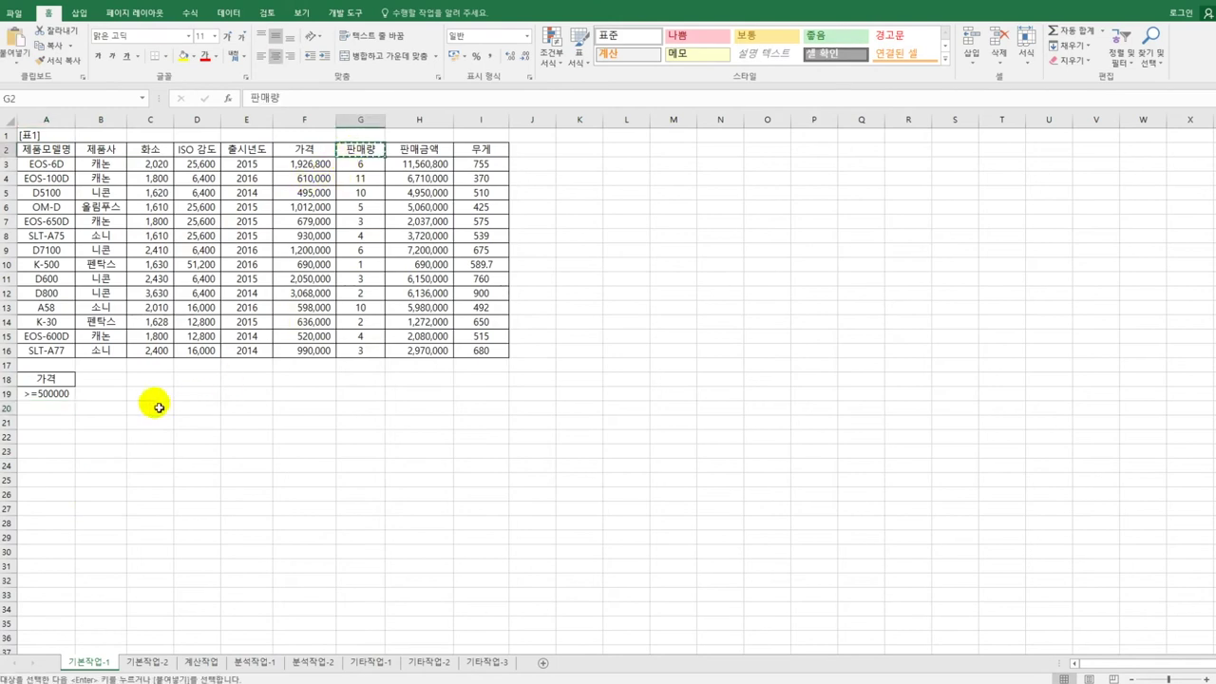
pyautogui.click(89, 383)
pyautogui.hotkey('ctrl', 'v')
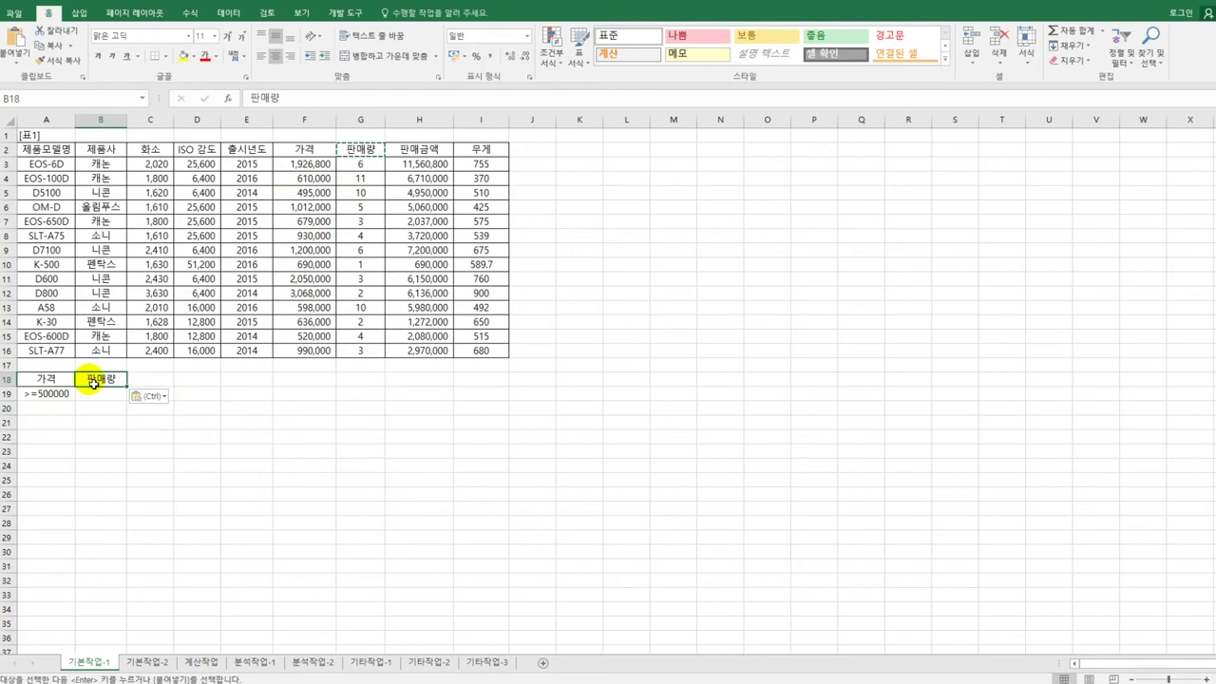
pyautogui.click(93, 395)
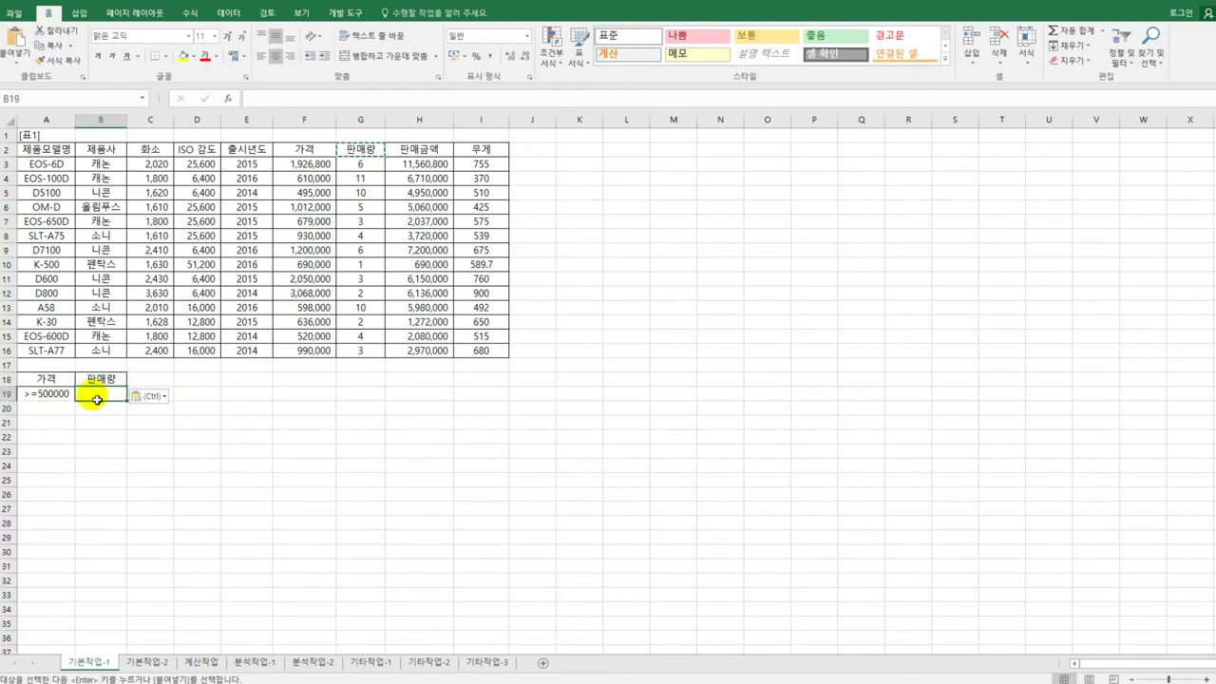
pyautogui.write('>=')
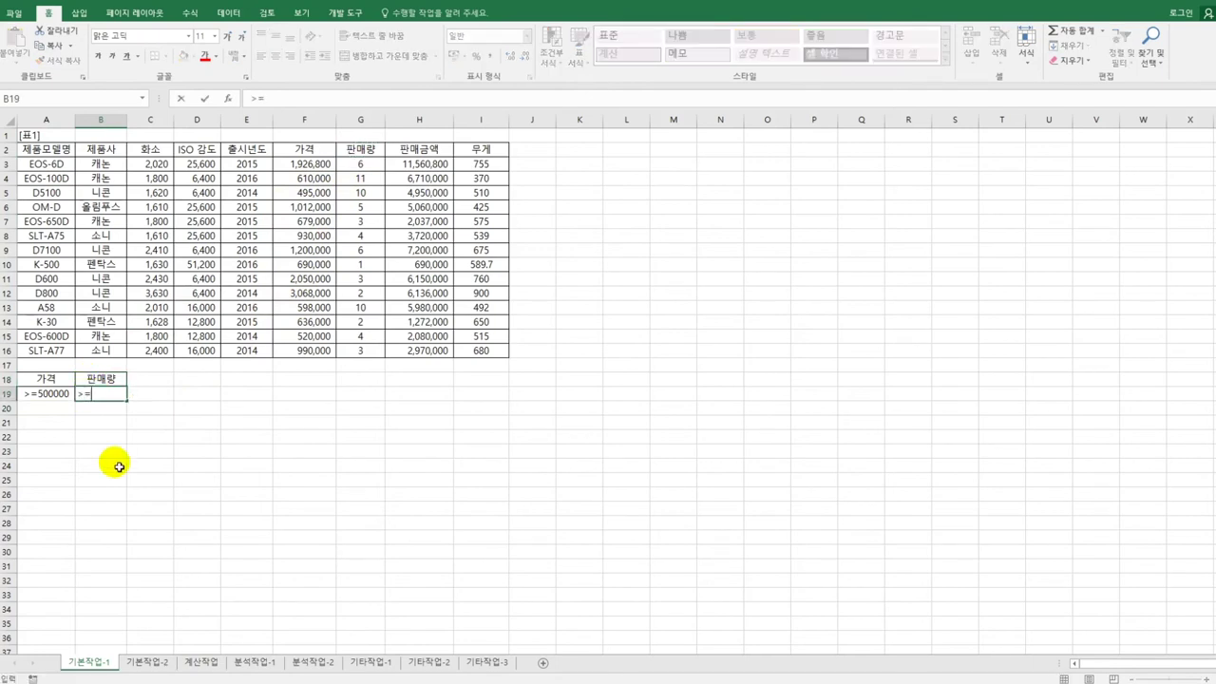
pyautogui.write('5')
pyautogui.hotkey('ctrl', 'Return')
pyautogui.press('Return')
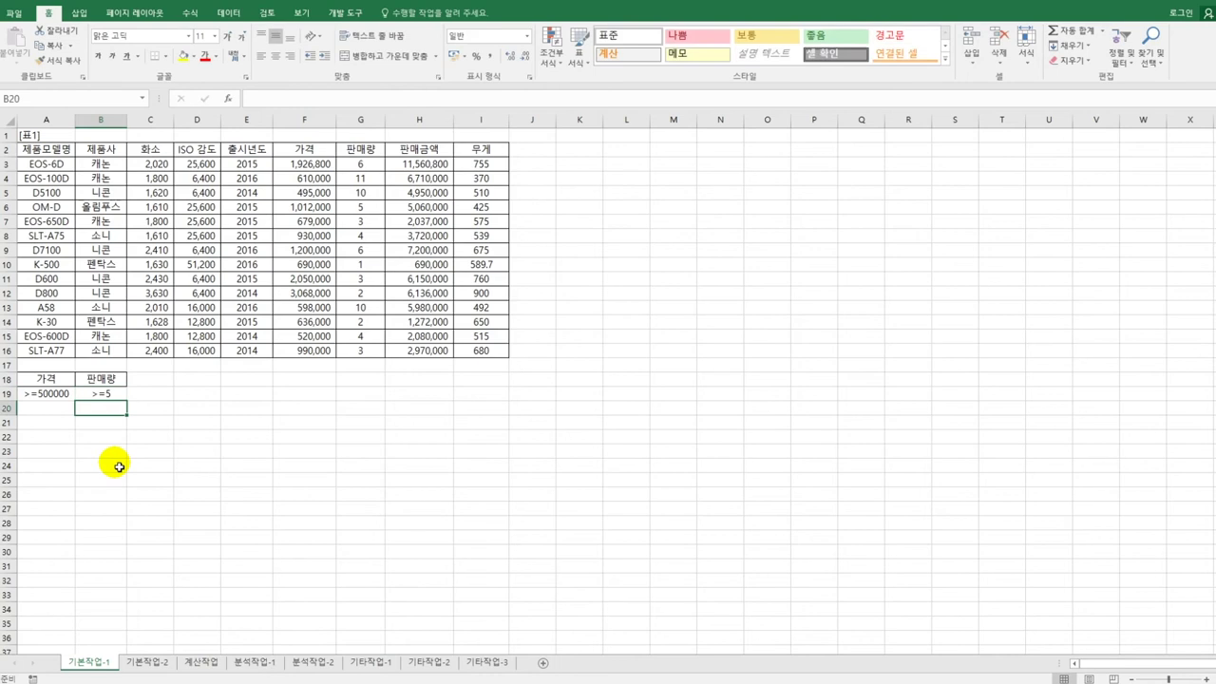
# Step: Copy the 제품모델명, 제품사, 출시년도, 가격 and 판매량 headers to the row starting at A22
pyautogui.click(63, 150)
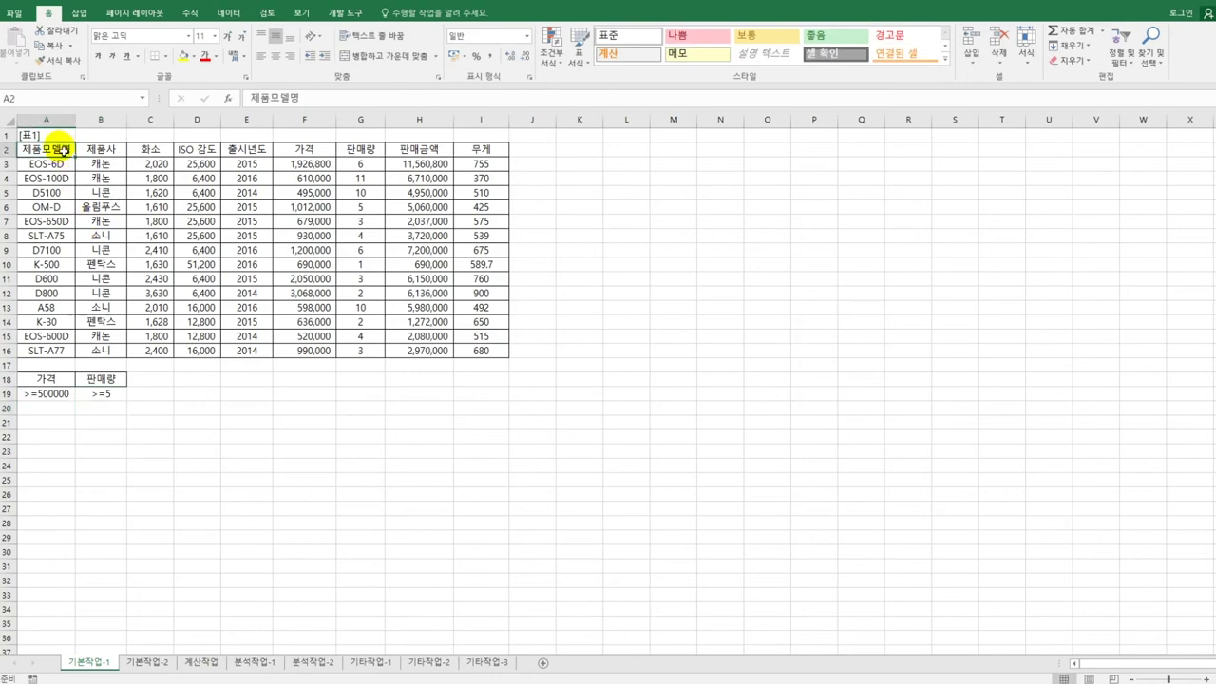
pyautogui.keyDown('ctrl'); pyautogui.click(127, 151); pyautogui.keyUp('ctrl')
pyautogui.keyDown('ctrl'); pyautogui.click(234, 150); pyautogui.keyUp('ctrl')
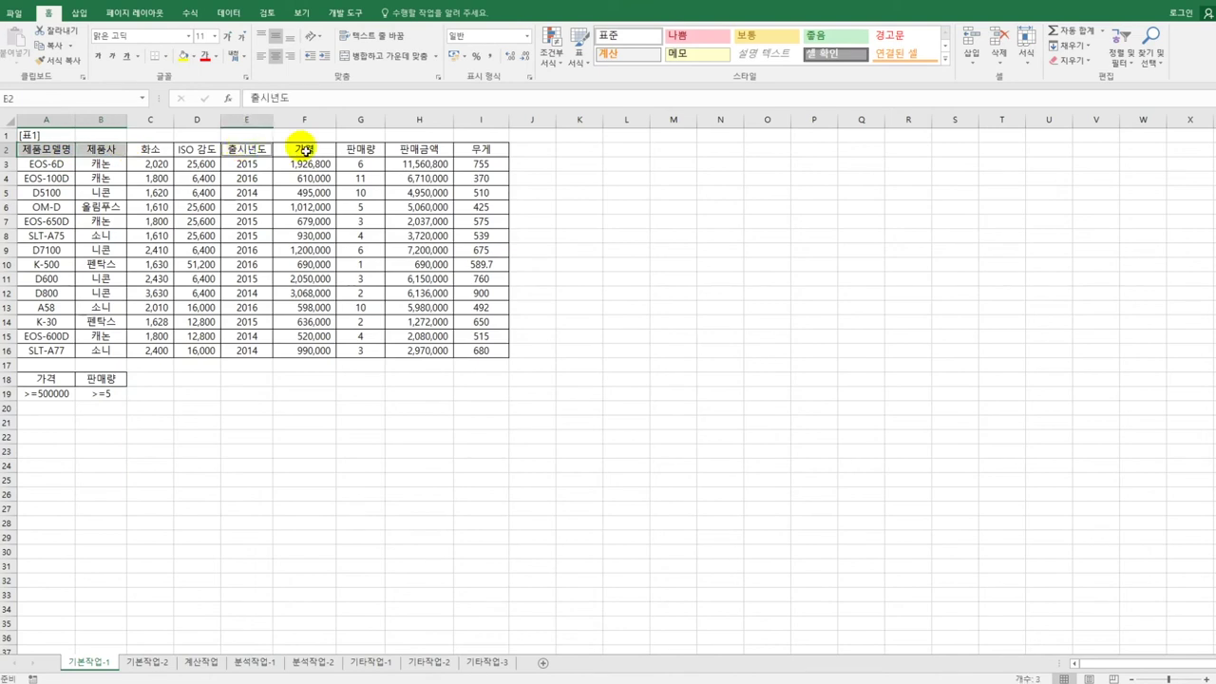
pyautogui.keyDown('ctrl'); pyautogui.click(305, 151); pyautogui.keyUp('ctrl')
pyautogui.keyDown('ctrl'); pyautogui.click(368, 153); pyautogui.keyUp('ctrl')
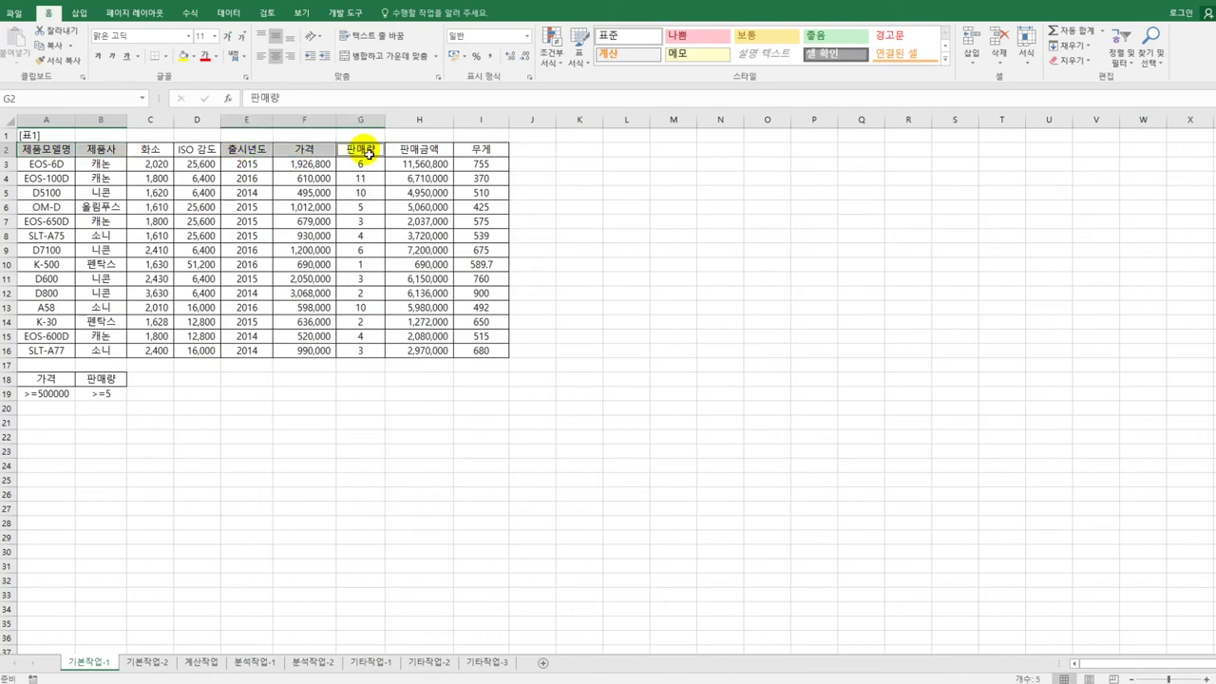
pyautogui.hotkey('ctrl', 'c')
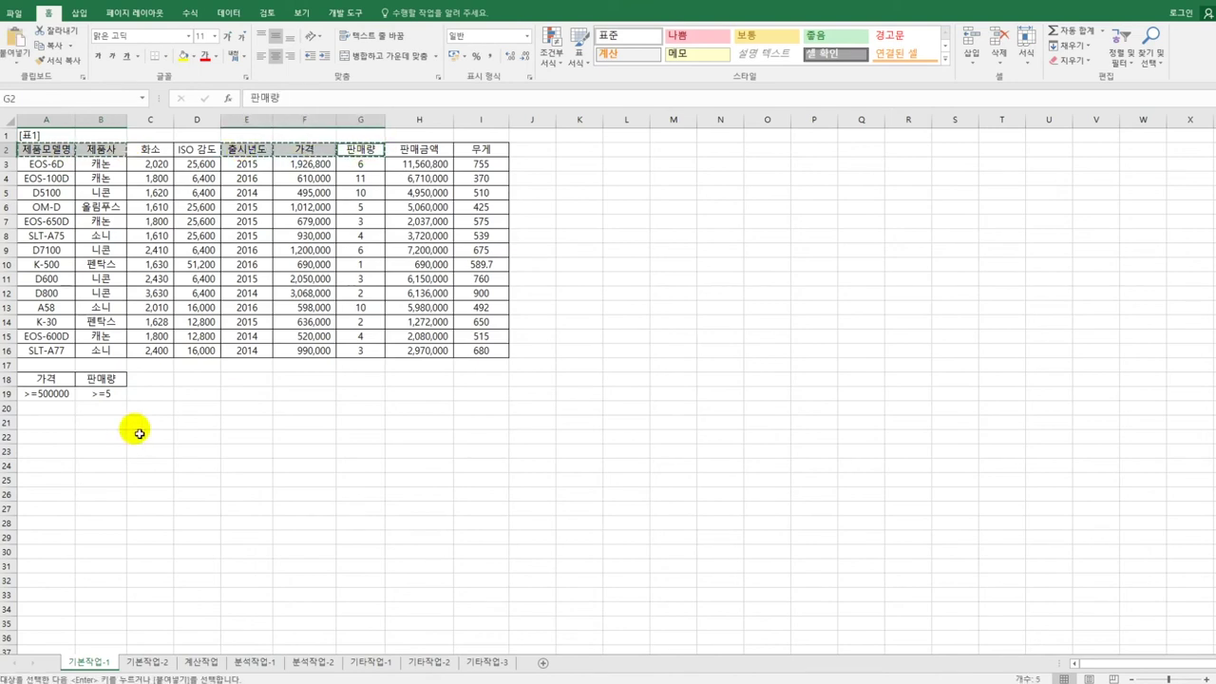
pyautogui.click(47, 437)
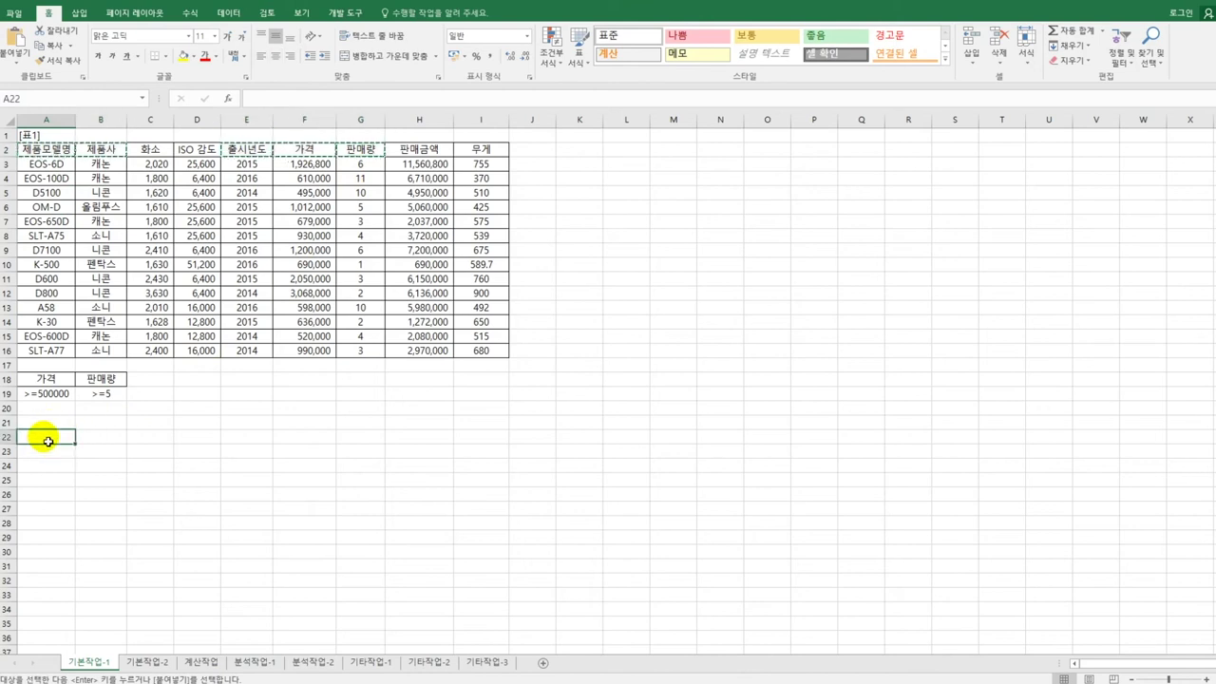
pyautogui.hotkey('ctrl', 'v')
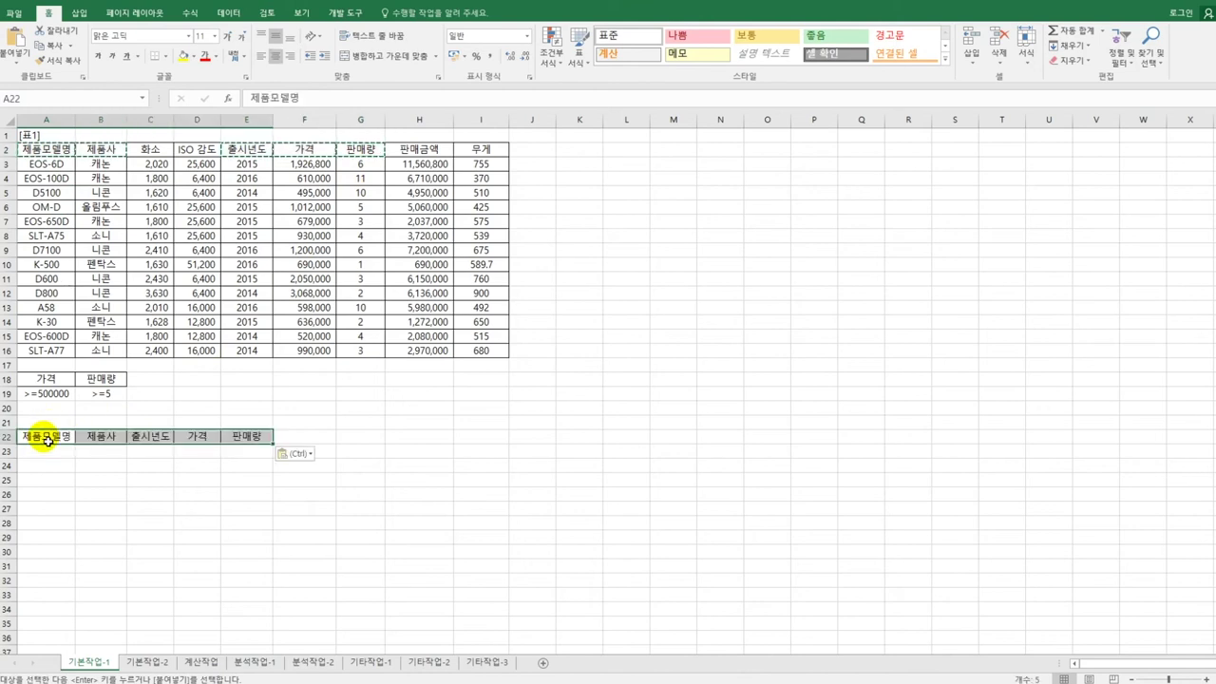
# Step: Start an advanced filter on the table A2:I16 with A18:B19 as its criteria range
pyautogui.click(141, 193)
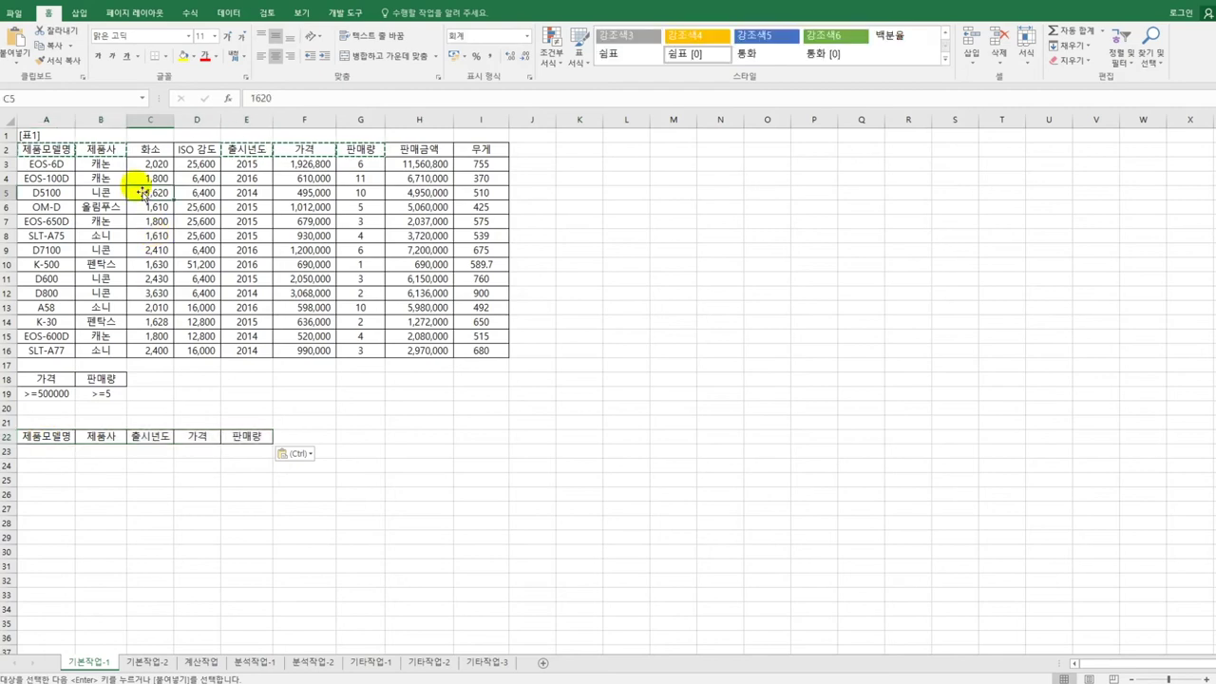
pyautogui.click(228, 12)
pyautogui.click(467, 60)
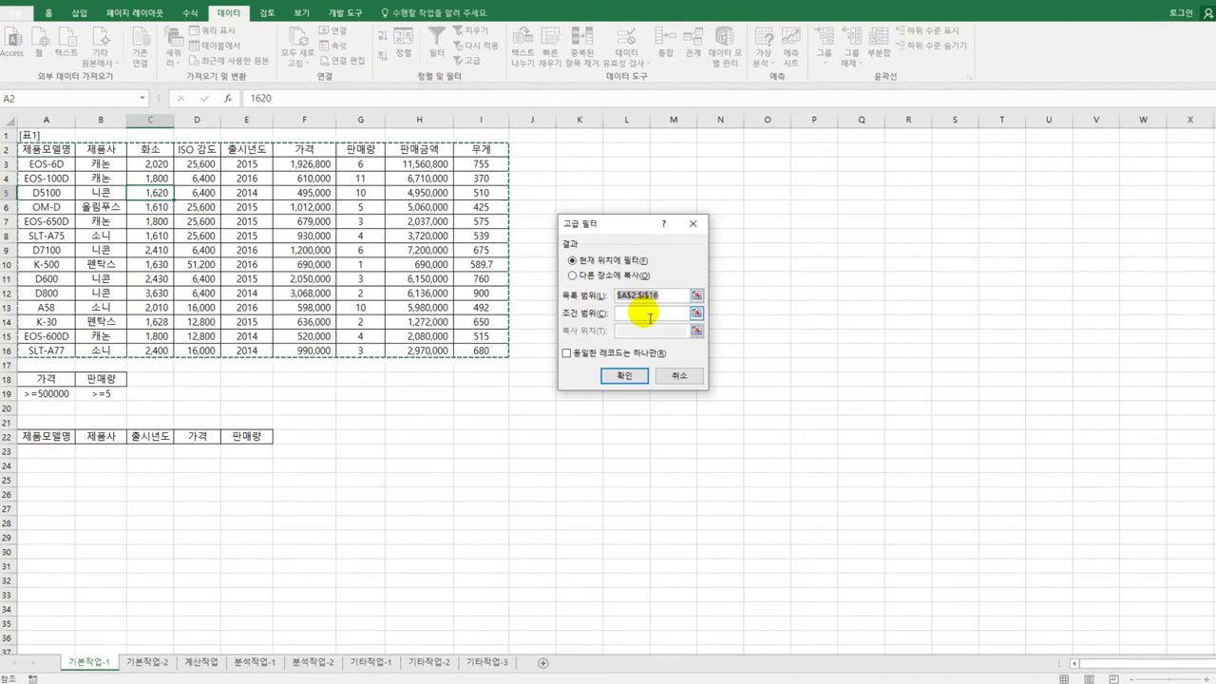
pyautogui.click(644, 316)
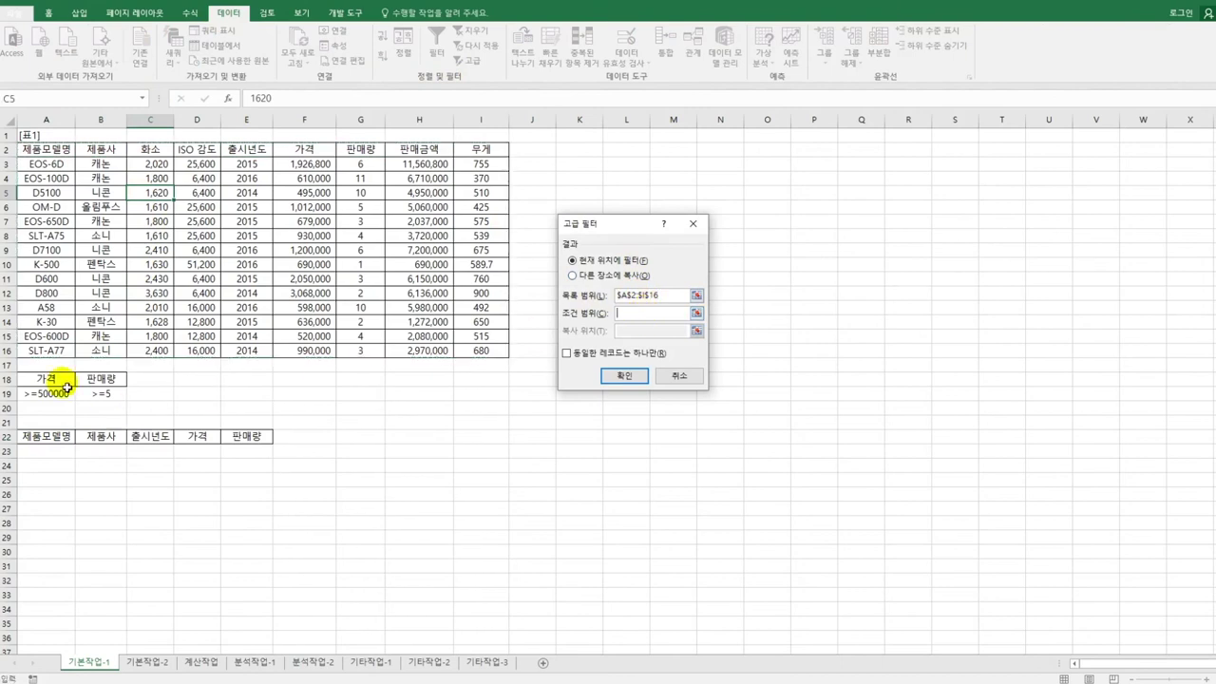
pyautogui.moveTo(57, 380); pyautogui.dragTo(107, 397)
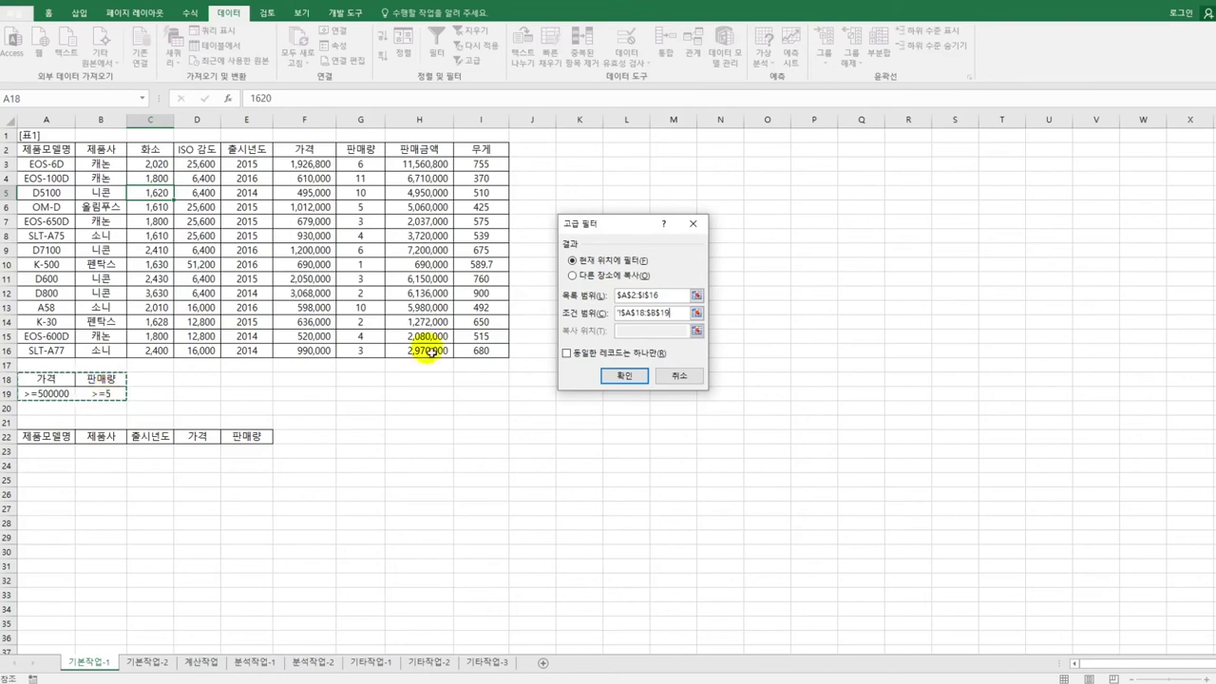
# Step: Extract the filtered records to another location under the headers A22:E22, and widen column D to fit the prices
pyautogui.click(630, 275)
pyautogui.click(631, 332)
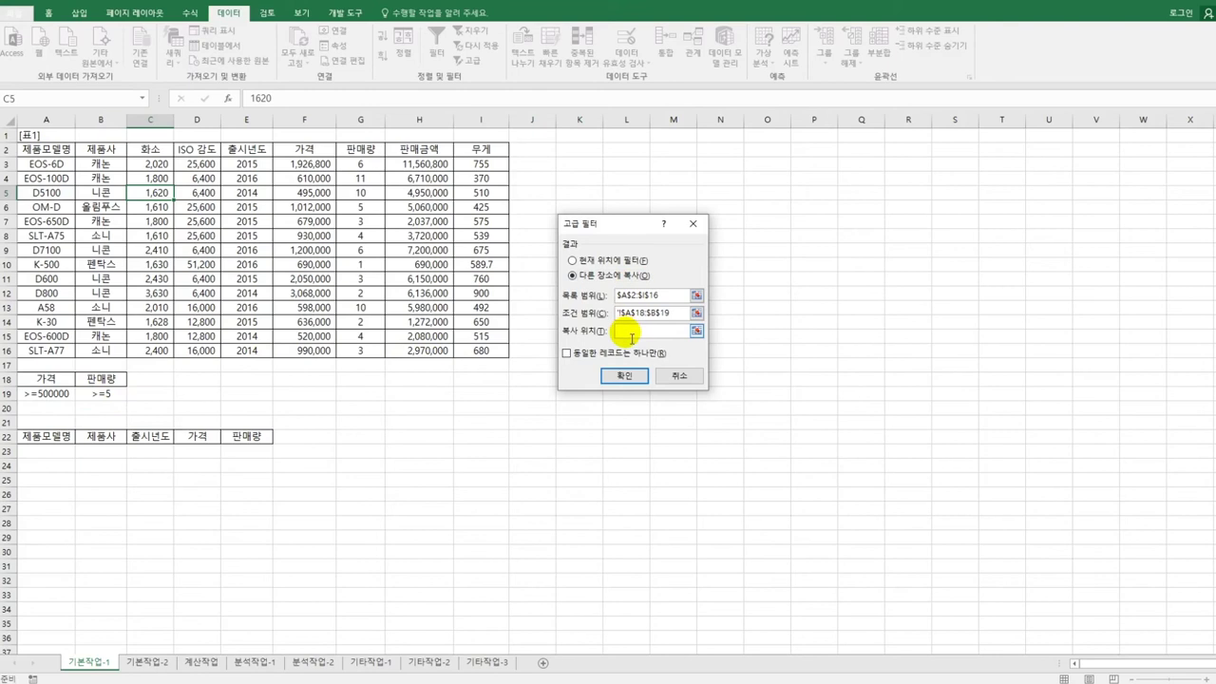
pyautogui.moveTo(44, 440); pyautogui.dragTo(231, 441)
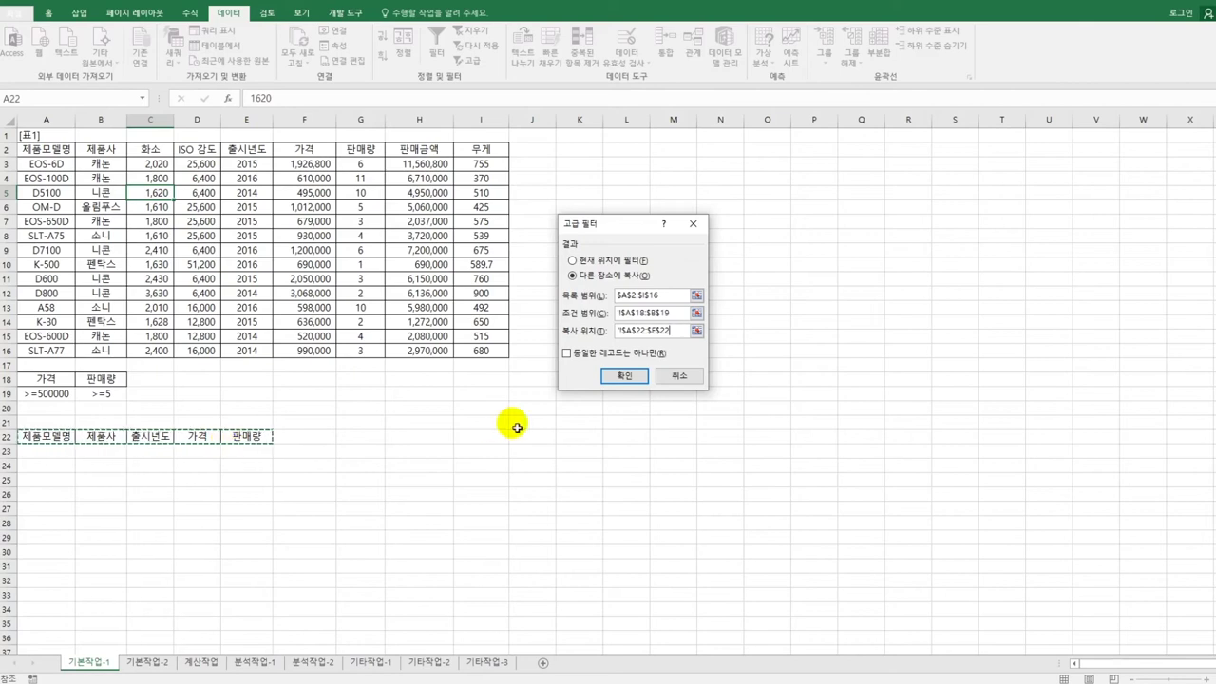
pyautogui.click(627, 377)
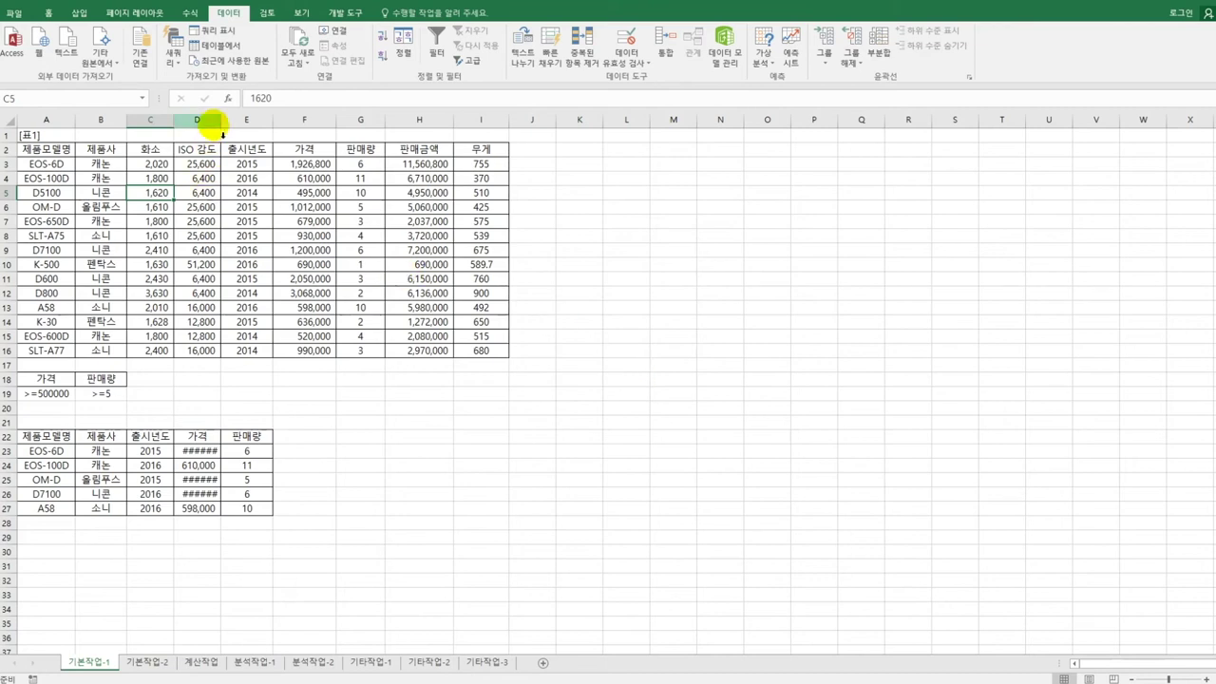
pyautogui.moveTo(228, 126); pyautogui.dragTo(230, 121)
pyautogui.moveTo(217, 452); pyautogui.dragTo(274, 508)
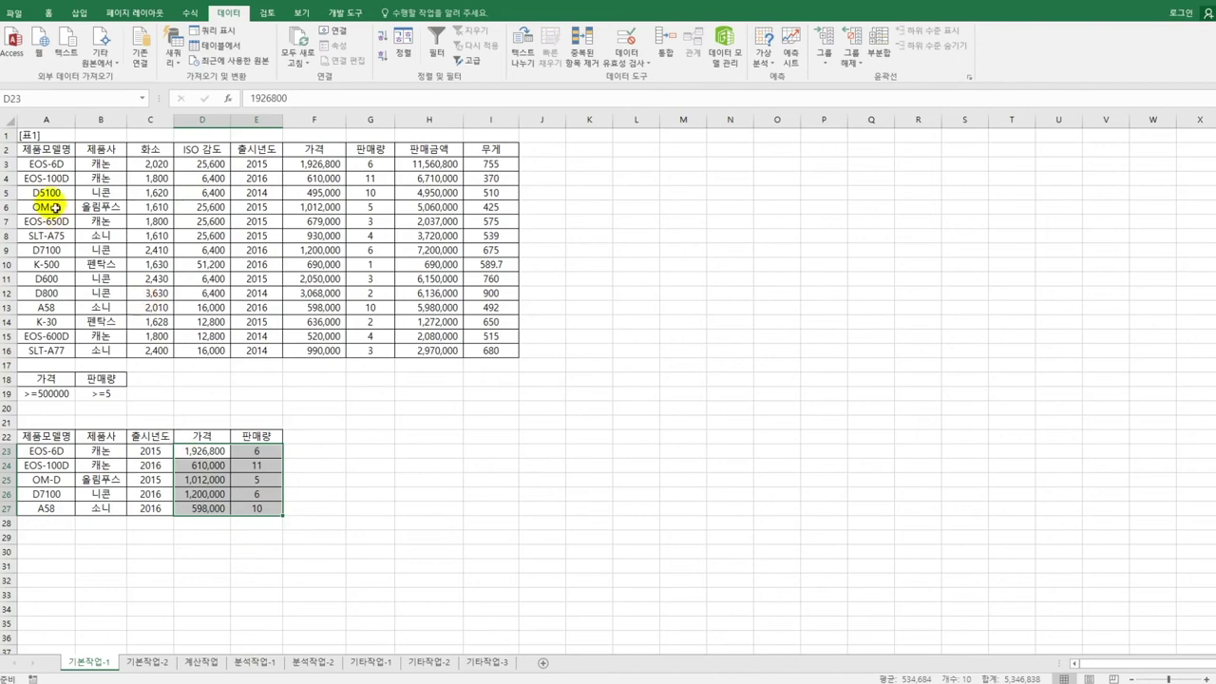
# Step: Start a new conditional formatting rule for A3:I16 that uses a formula to determine which cells to format
pyautogui.moveTo(49, 168); pyautogui.dragTo(486, 353)
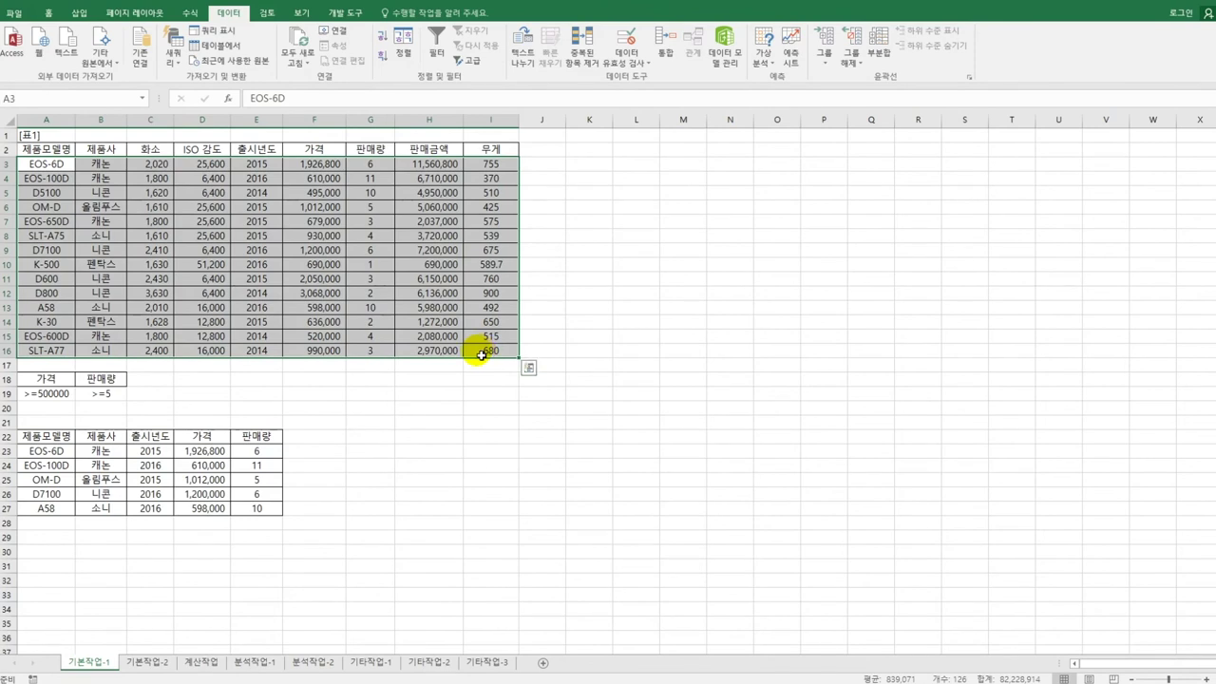
pyautogui.click(47, 12)
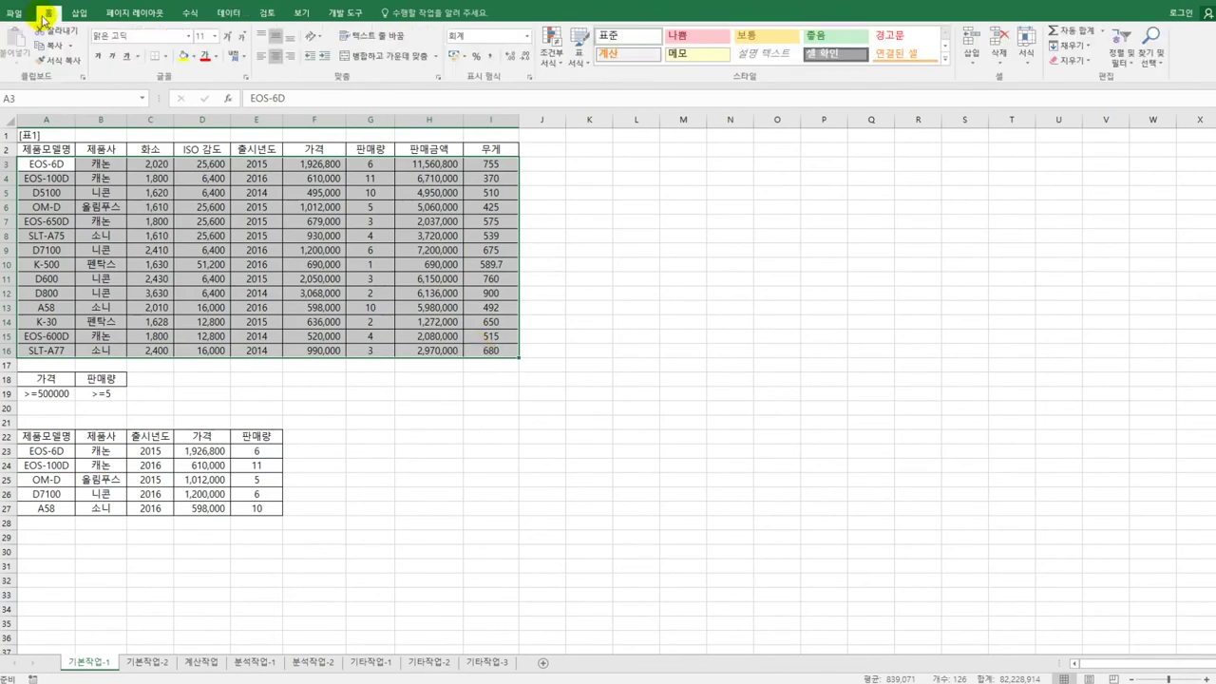
pyautogui.click(548, 52)
pyautogui.click(584, 226)
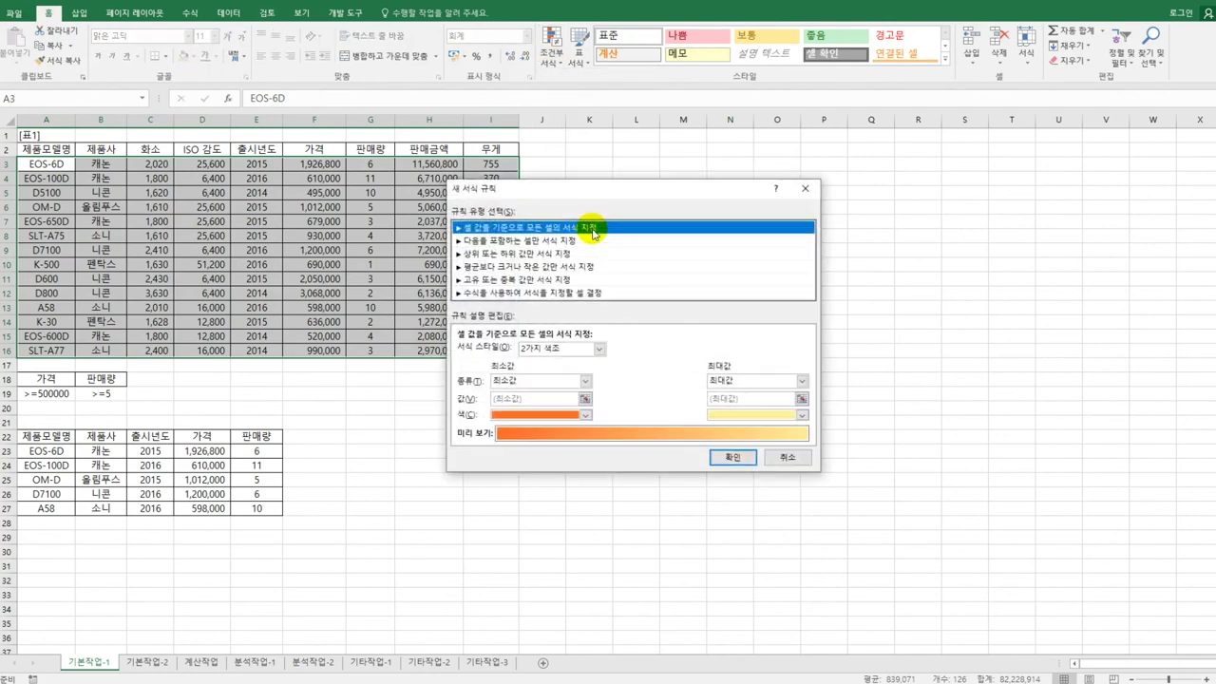
pyautogui.moveTo(601, 195); pyautogui.dragTo(712, 181)
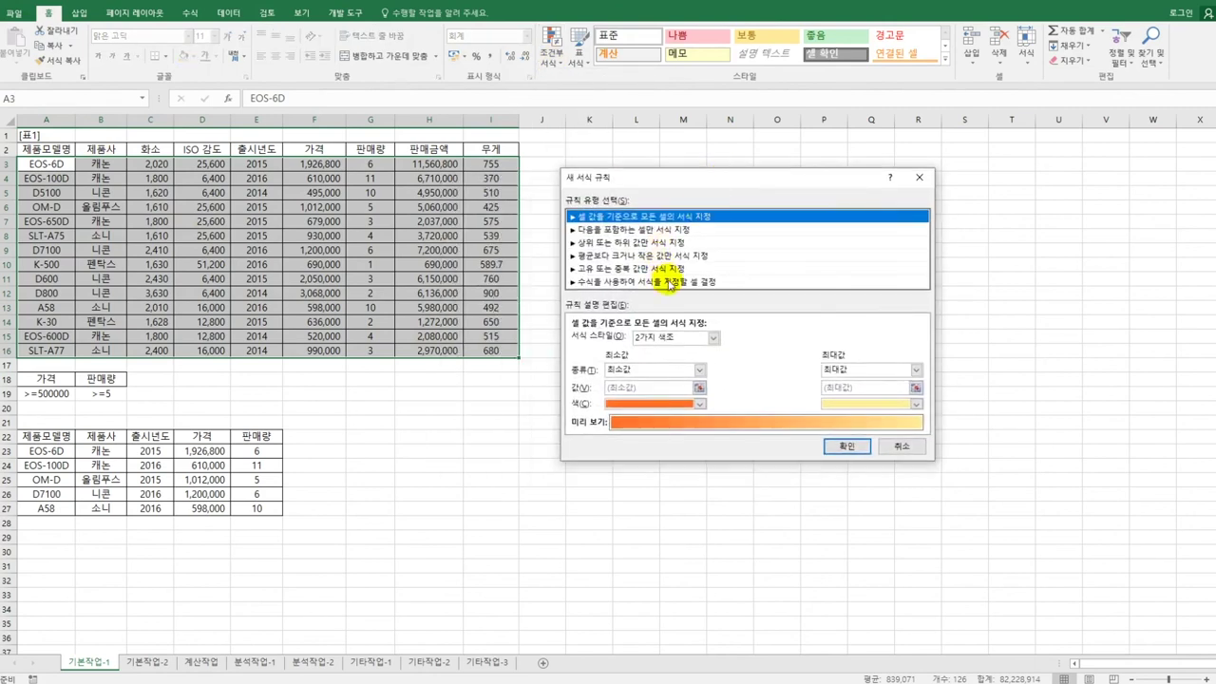
pyautogui.click(664, 282)
# Step: Enter the rule formula =or(left($A3,1)="D",left($A3,1)="E") with the column of A3 locked in both references
pyautogui.click(655, 342)
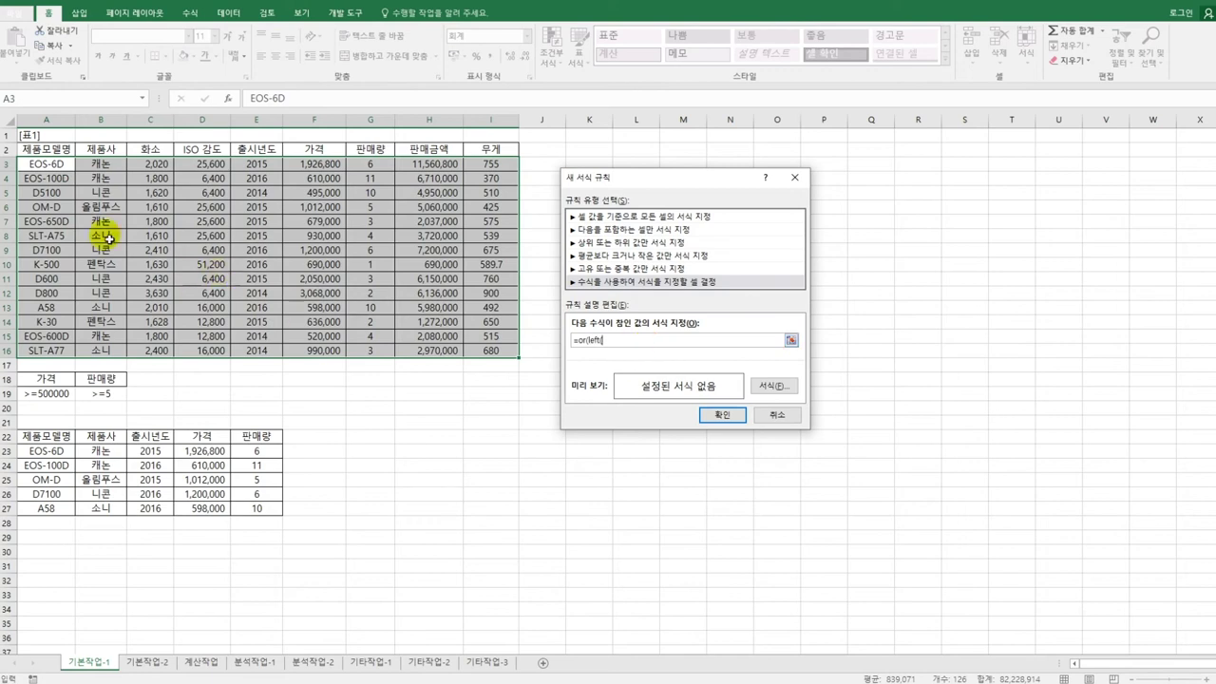
pyautogui.click(60, 168)
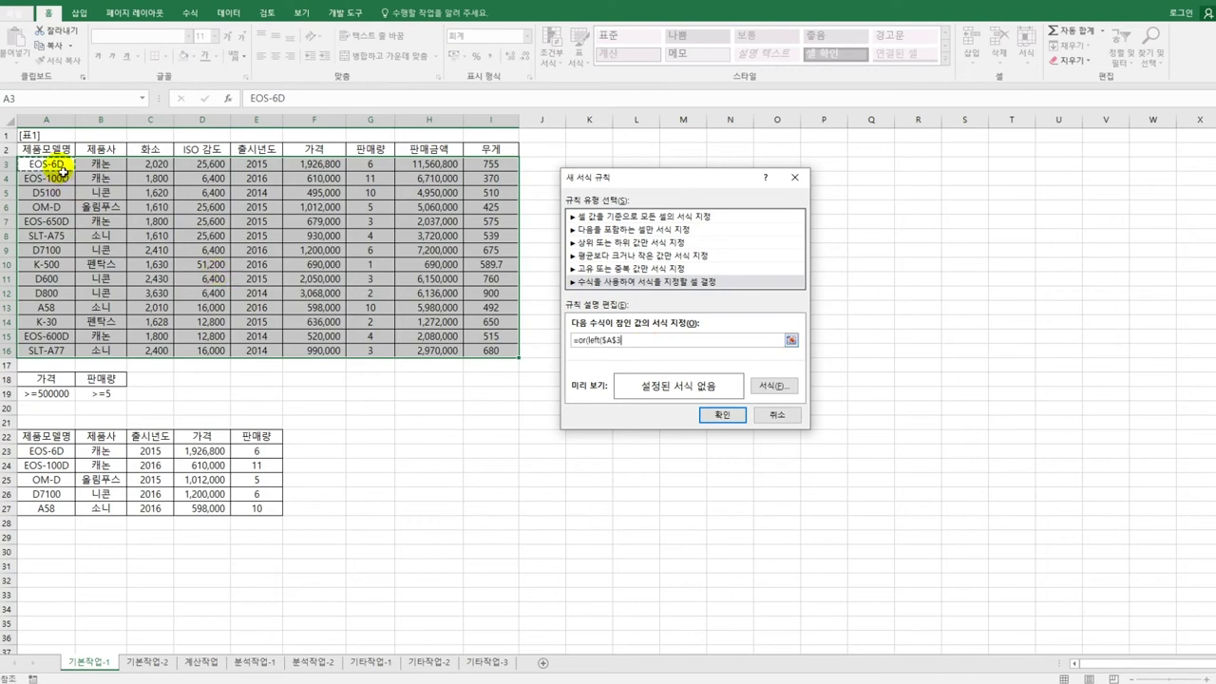
pyautogui.press('F4')
pyautogui.press('F4')
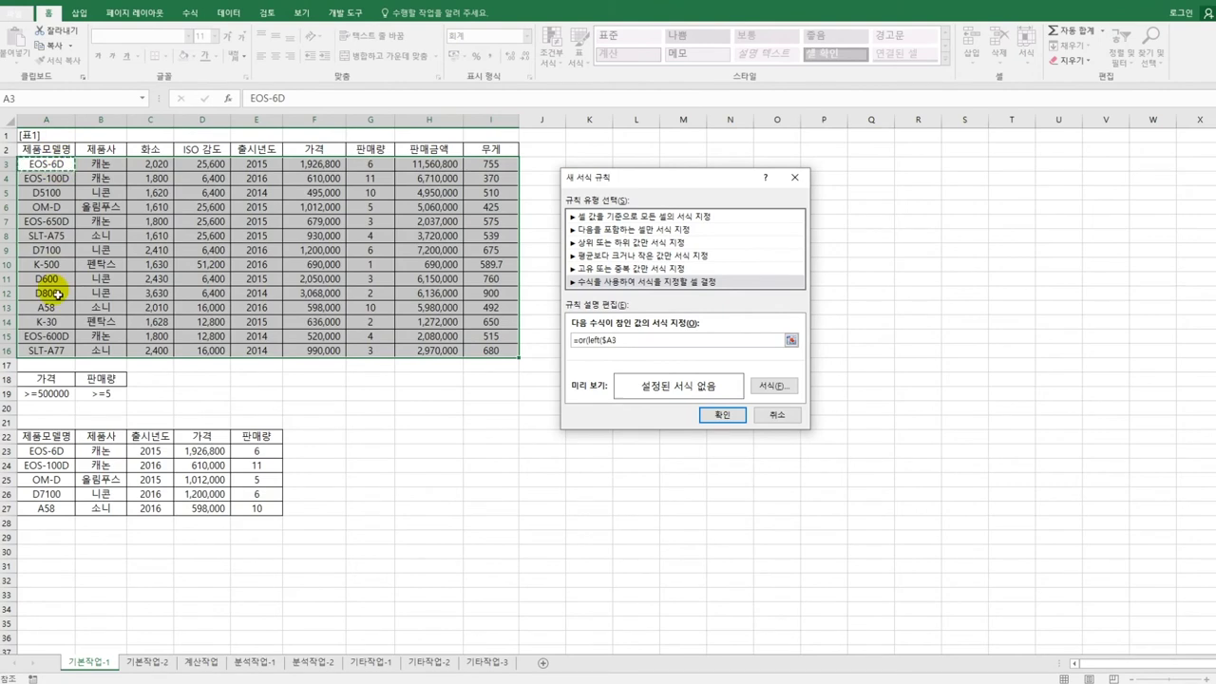
pyautogui.write(',1)="D",left(')
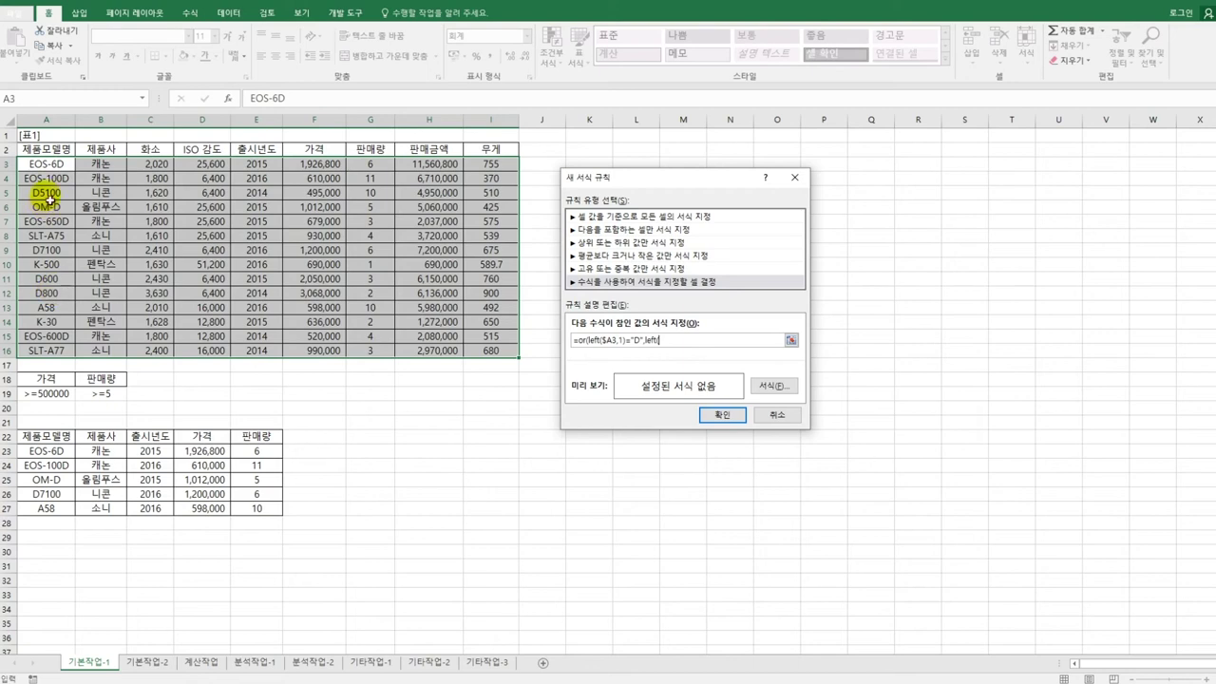
pyautogui.click(50, 167)
pyautogui.press('F4')
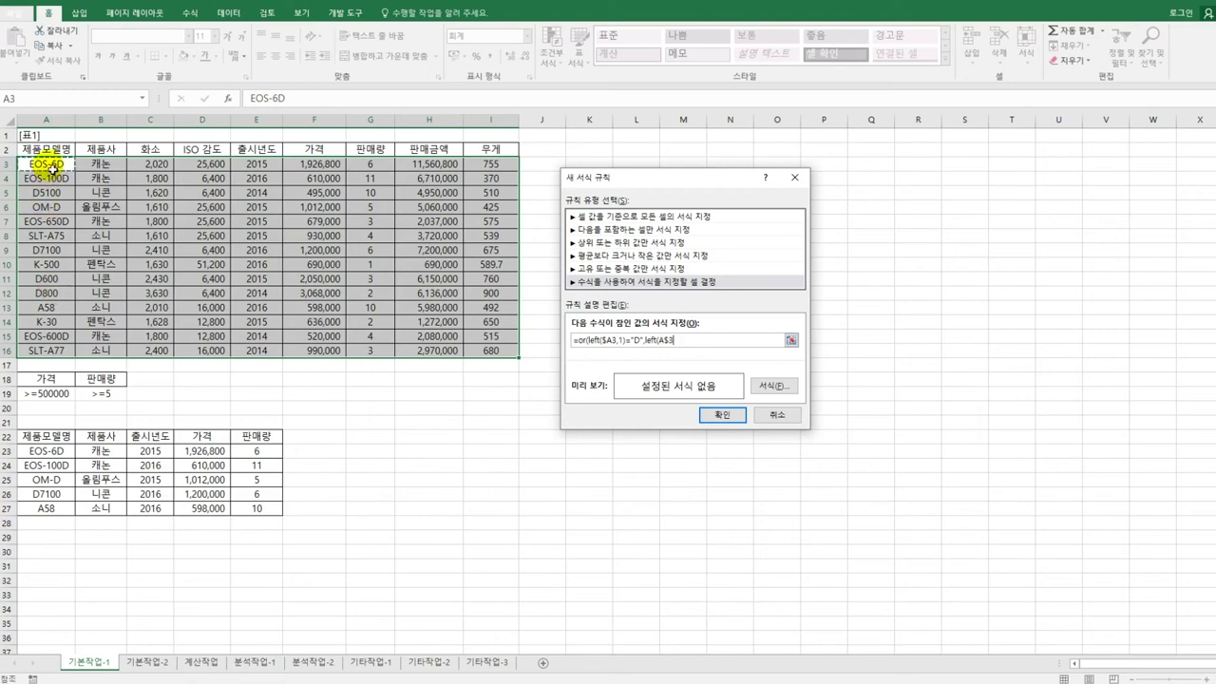
pyautogui.press('F4')
pyautogui.write(',1)="E')
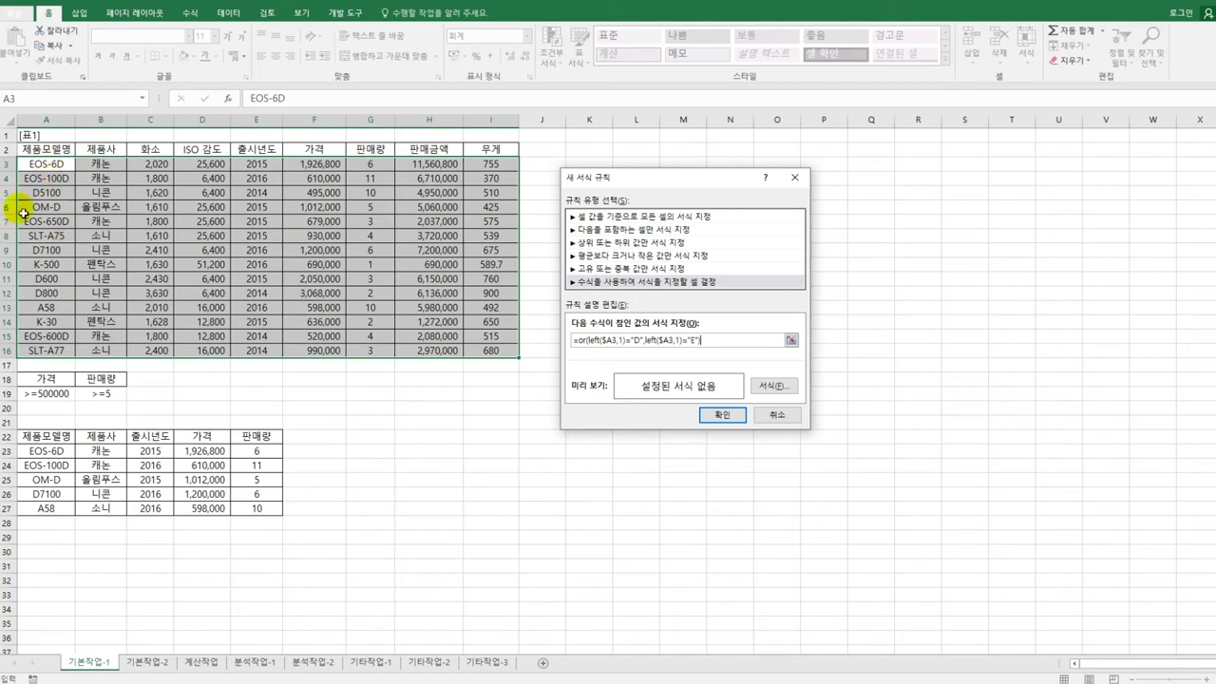
# Step: Extend the rule formula to =and(or(left($A3,1)="D",left($A3,1)="E"),$F3>=1500000), locking only the column of F3
pyautogui.click(578, 341)
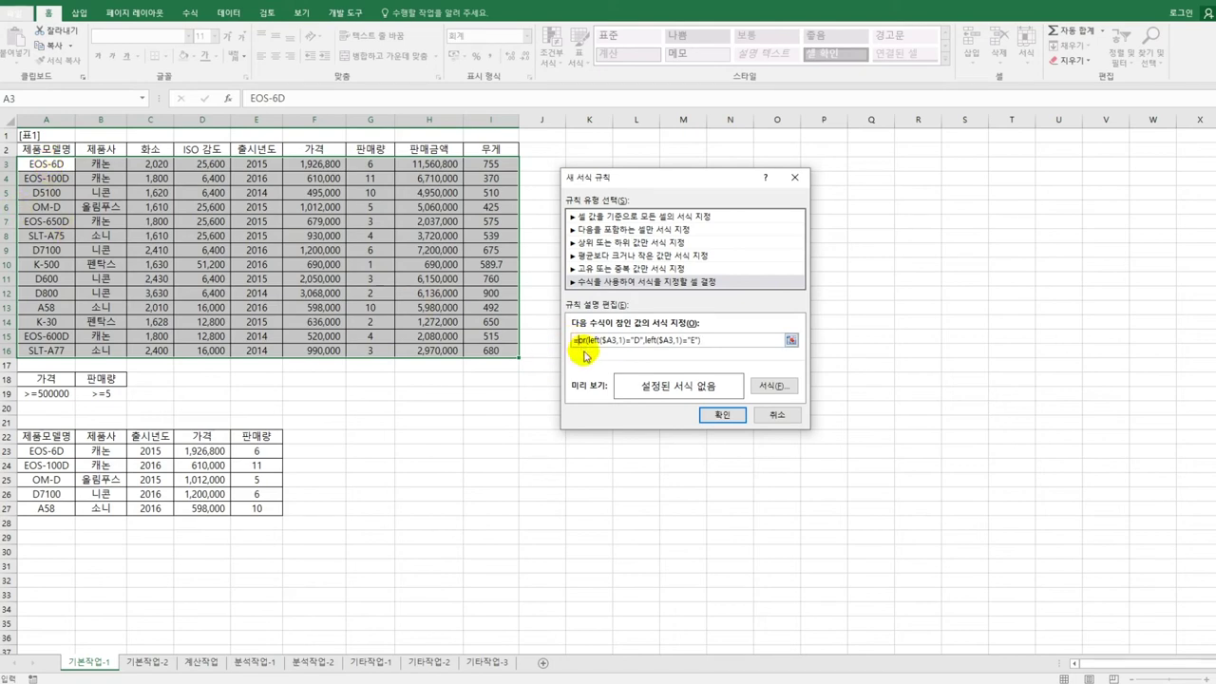
pyautogui.write('and(')
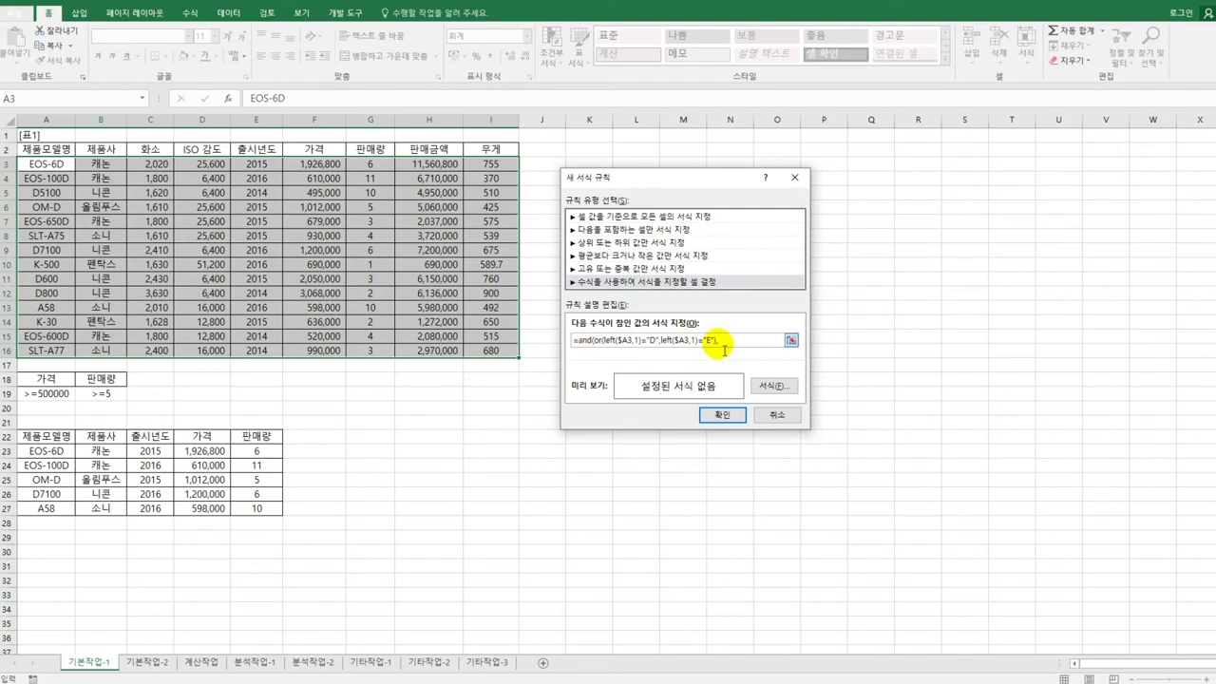
pyautogui.click(331, 164)
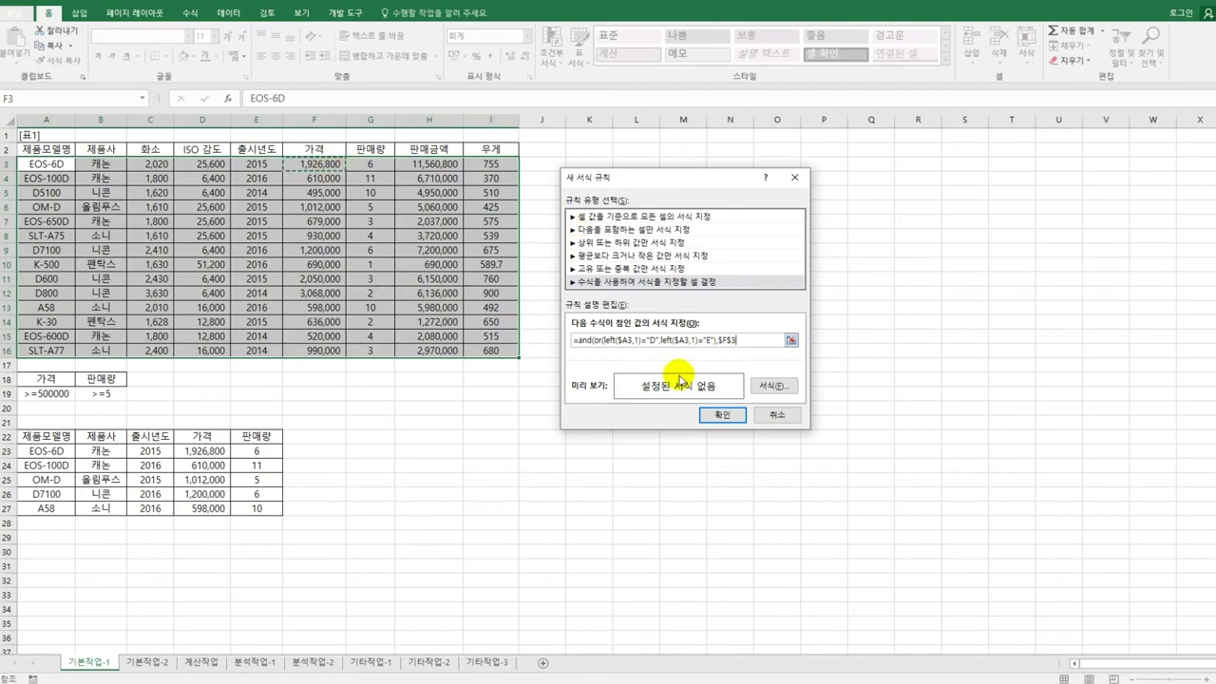
pyautogui.click(724, 340)
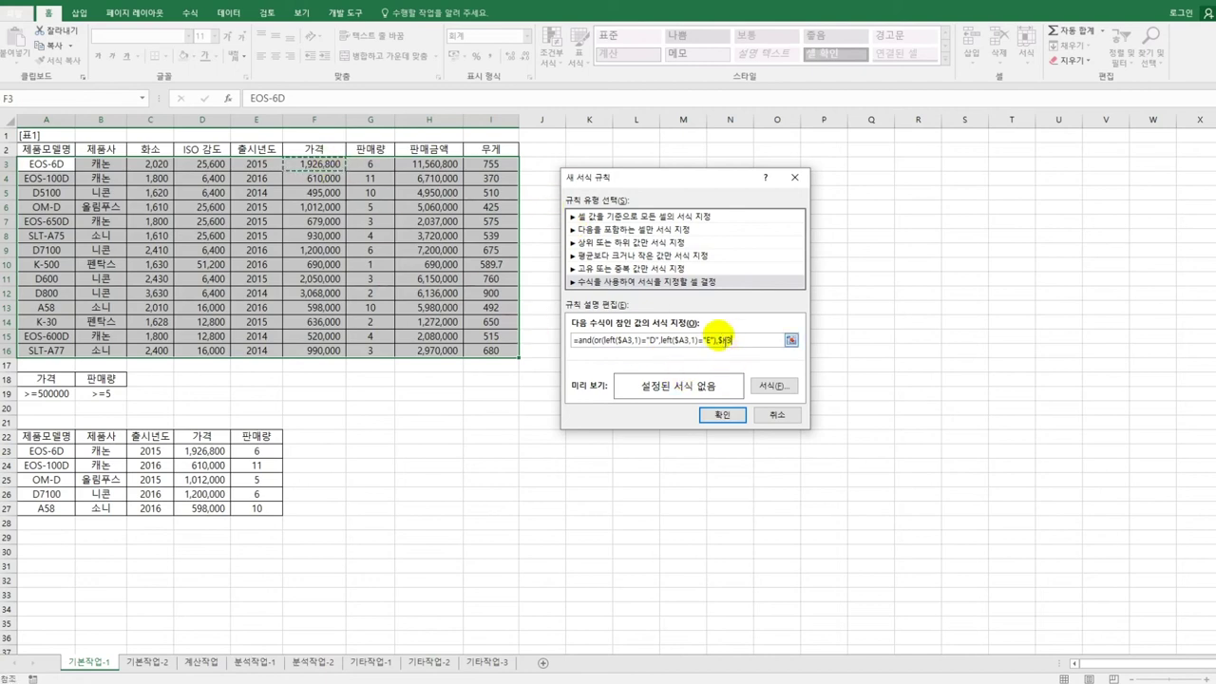
pyautogui.press('F4')
pyautogui.press('F4')
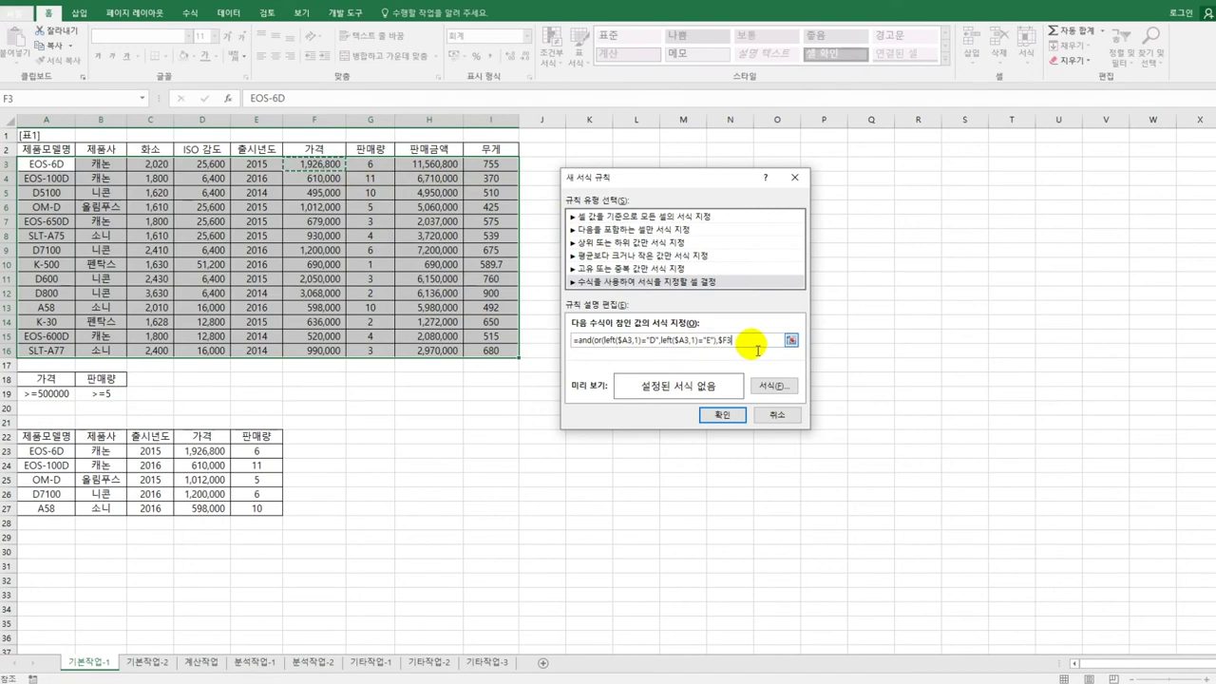
pyautogui.write('>=1500000')
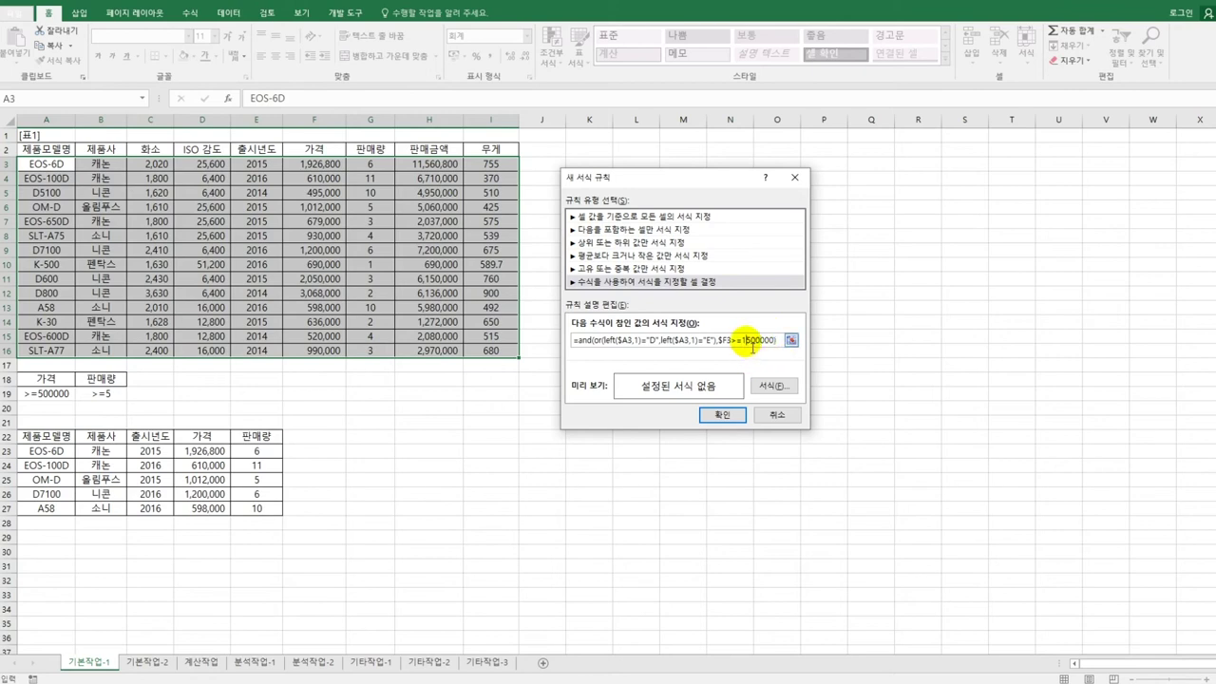
# Step: Give the rule a bold font style and standard red font color, and apply it to the selected rows
pyautogui.click(772, 387)
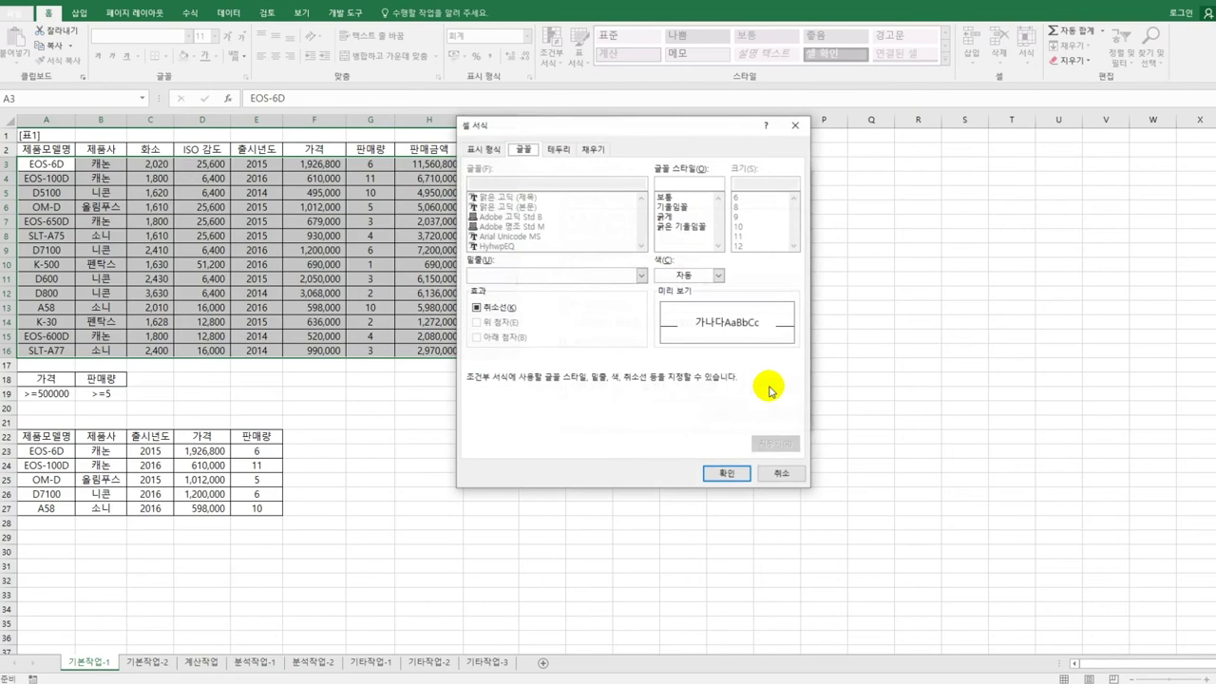
pyautogui.click(692, 217)
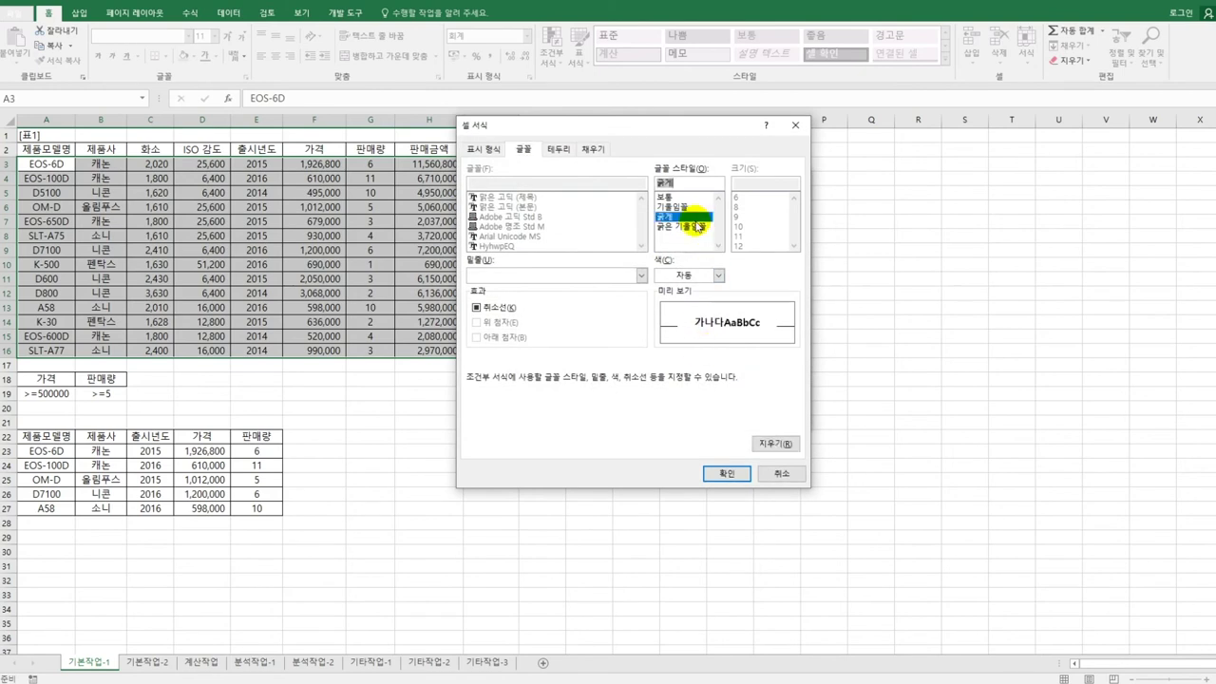
pyautogui.click(717, 277)
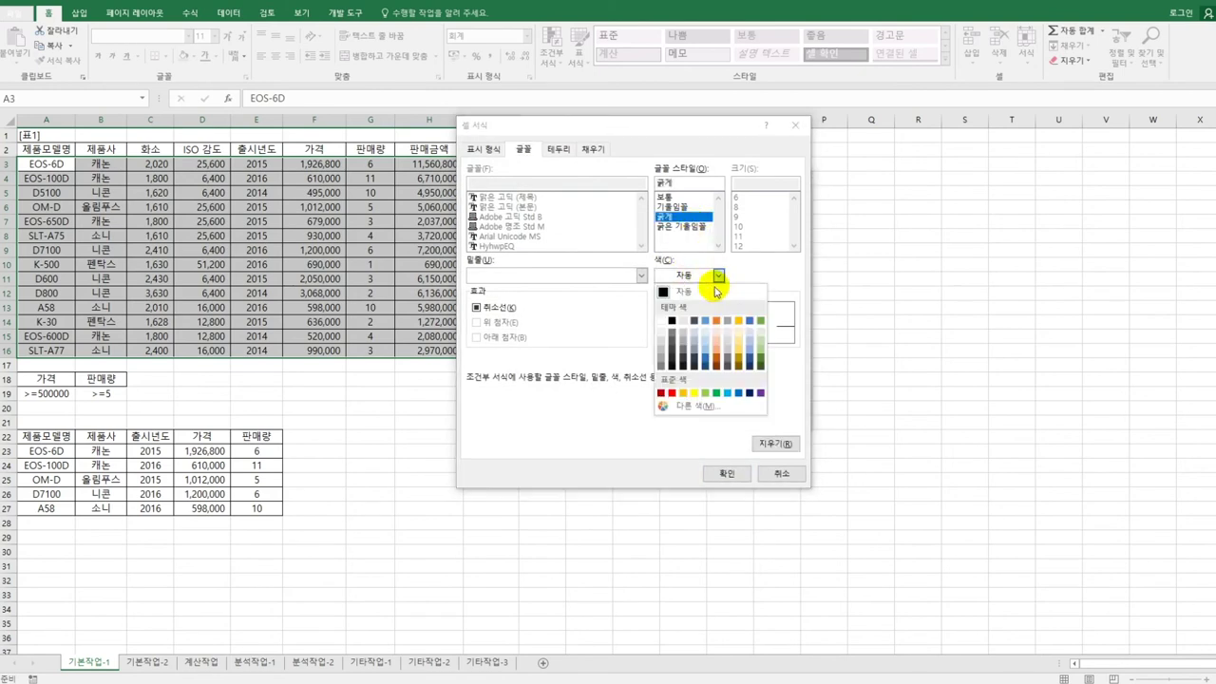
pyautogui.click(671, 392)
pyautogui.click(723, 473)
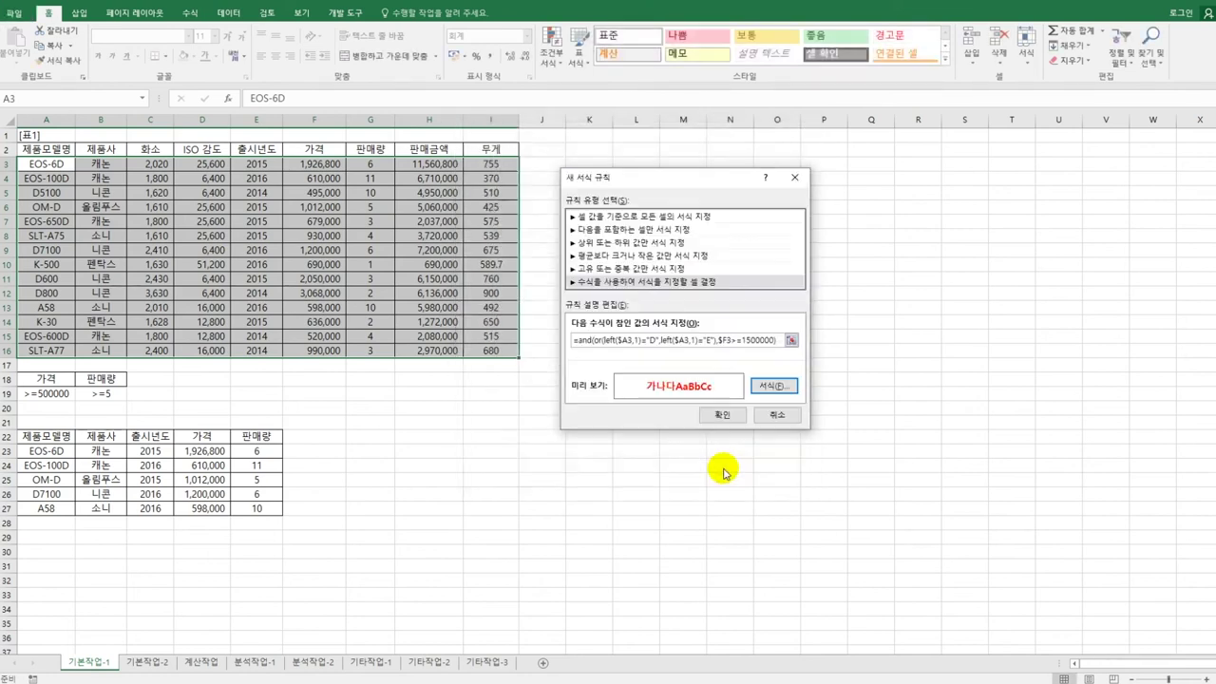
pyautogui.click(719, 415)
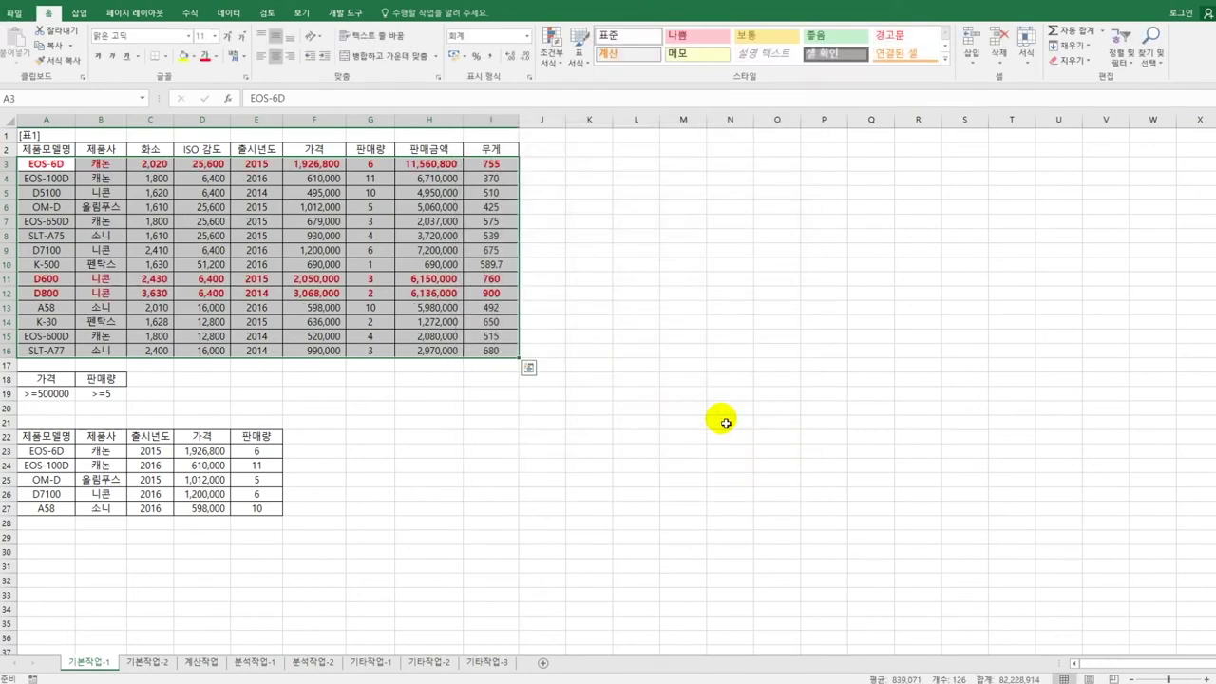
# Step: Check the model names and prices of the red rows against the rule's conditions
pyautogui.click(57, 163)
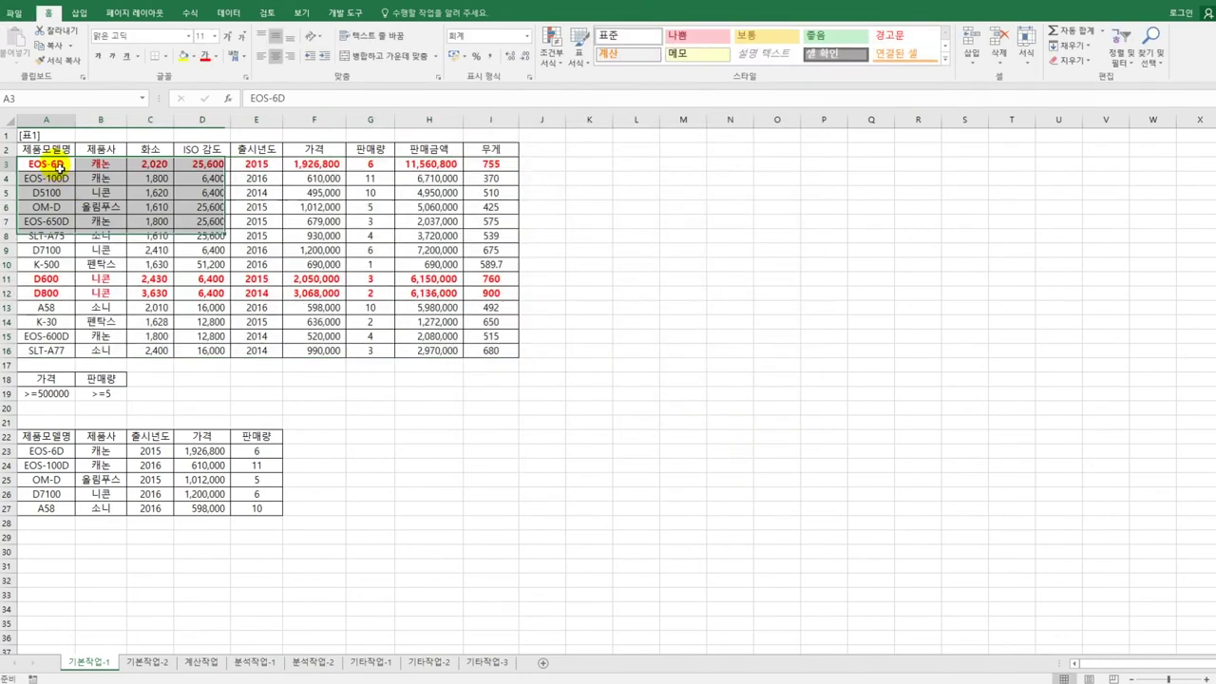
pyautogui.click(49, 279)
pyautogui.click(59, 293)
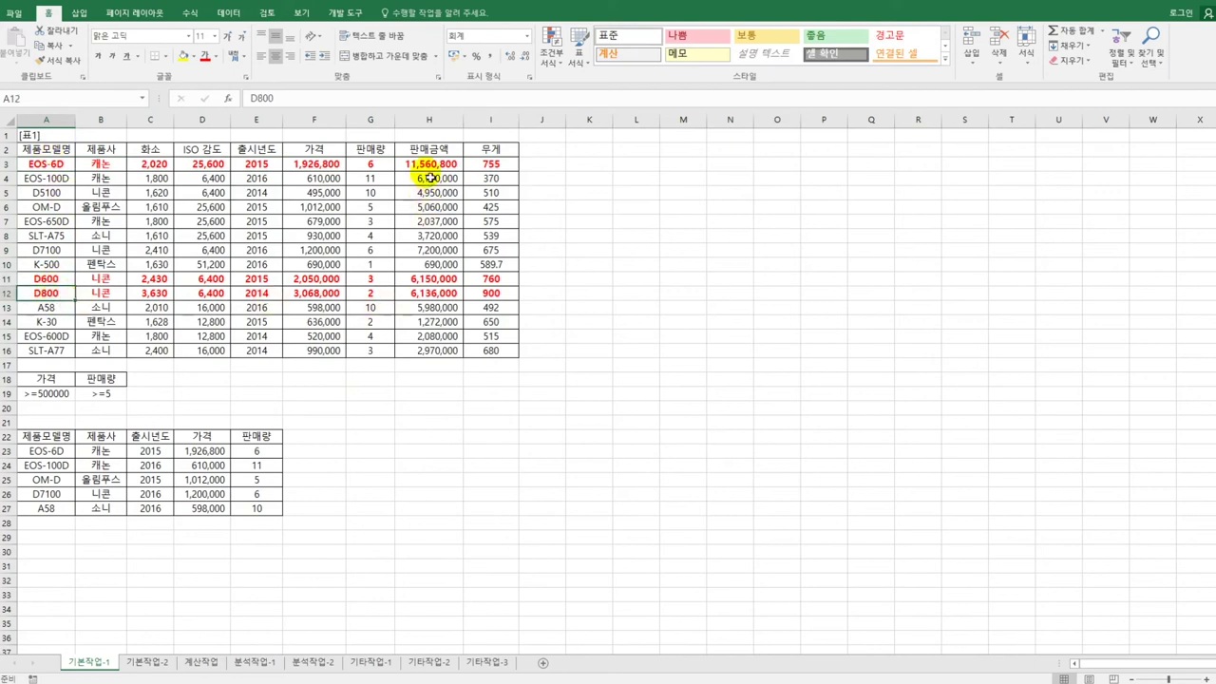
pyautogui.click(327, 163)
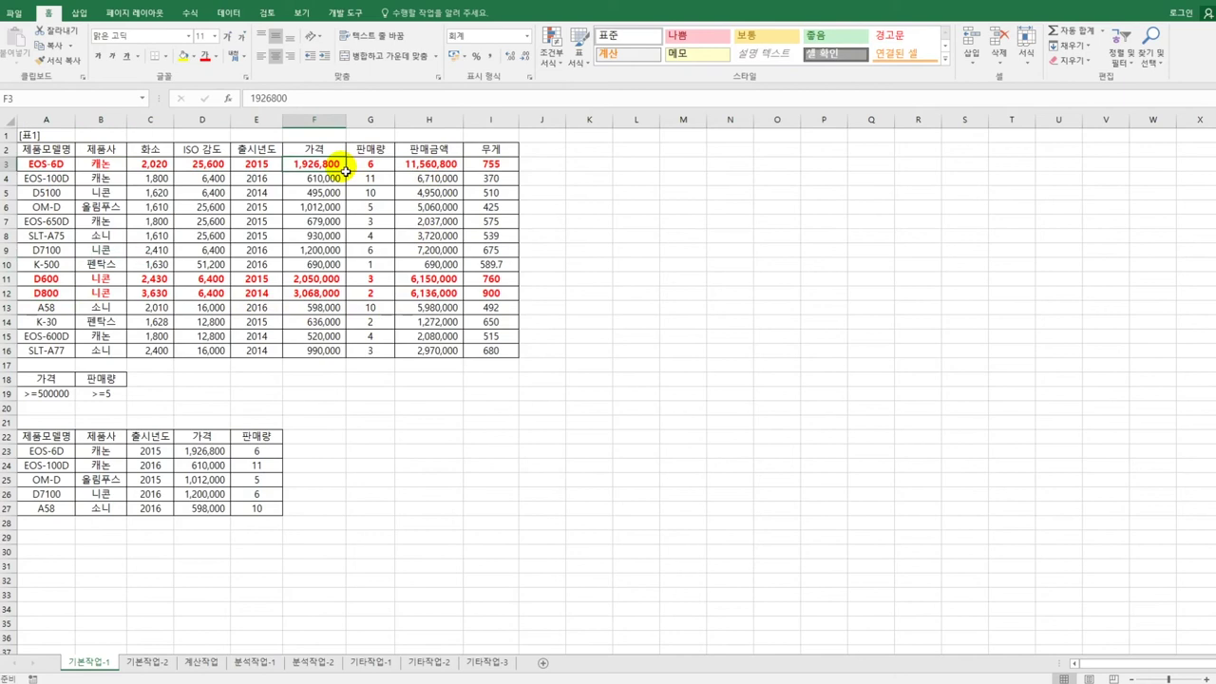
pyautogui.click(323, 280)
pyautogui.click(332, 297)
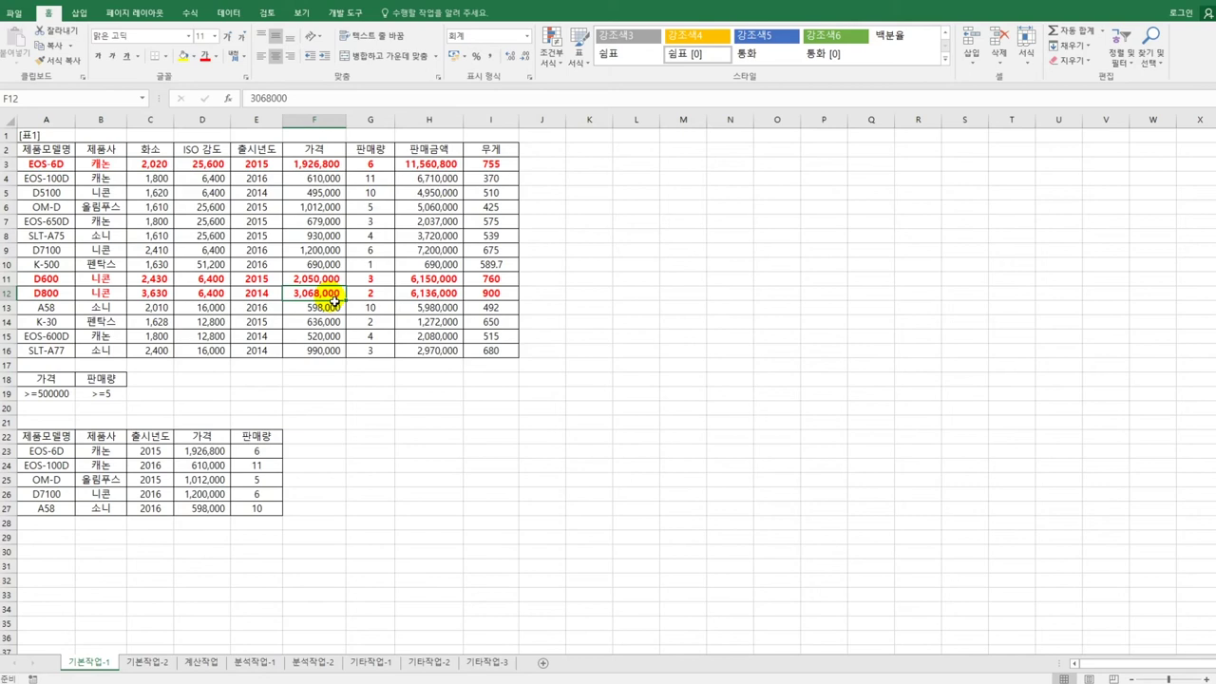
# Step: On the 기본작업-2 sheet, set the 판매금액 cells I4:I17 to hidden in their protection settings while keeping them locked
pyautogui.click(144, 662)
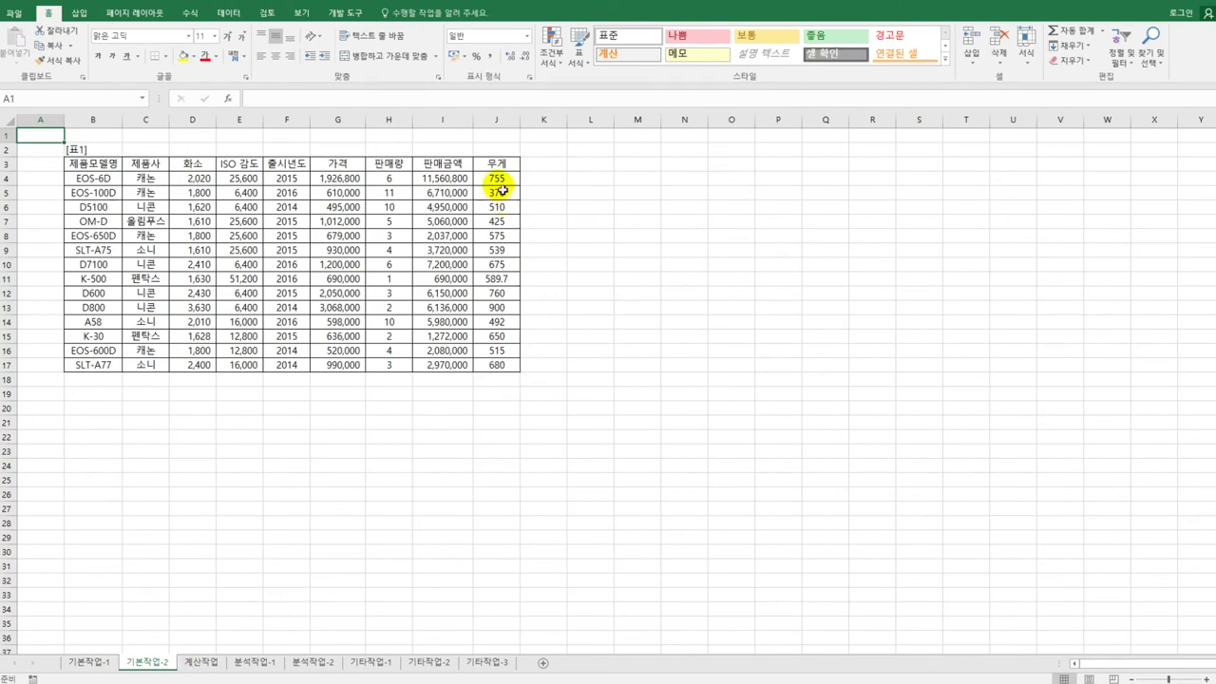
pyautogui.moveTo(448, 184); pyautogui.dragTo(450, 370)
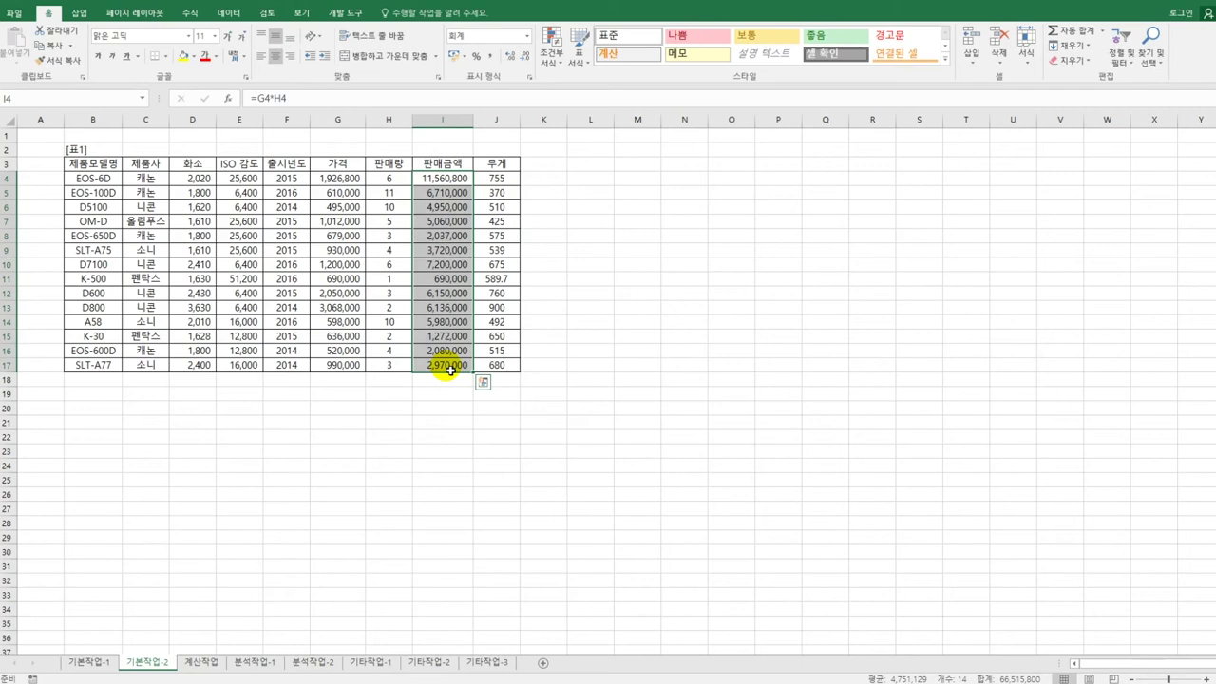
pyautogui.rightClick(439, 188)
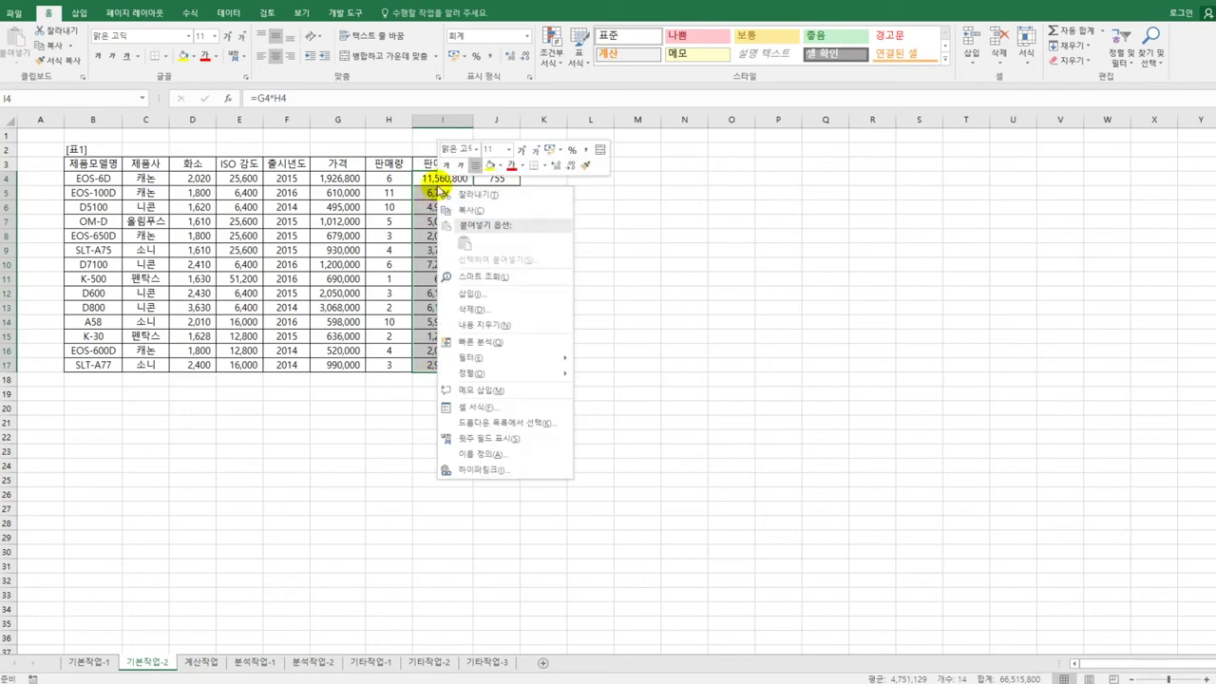
pyautogui.click(477, 410)
pyautogui.moveTo(489, 238); pyautogui.dragTo(757, 173)
pyautogui.click(774, 206)
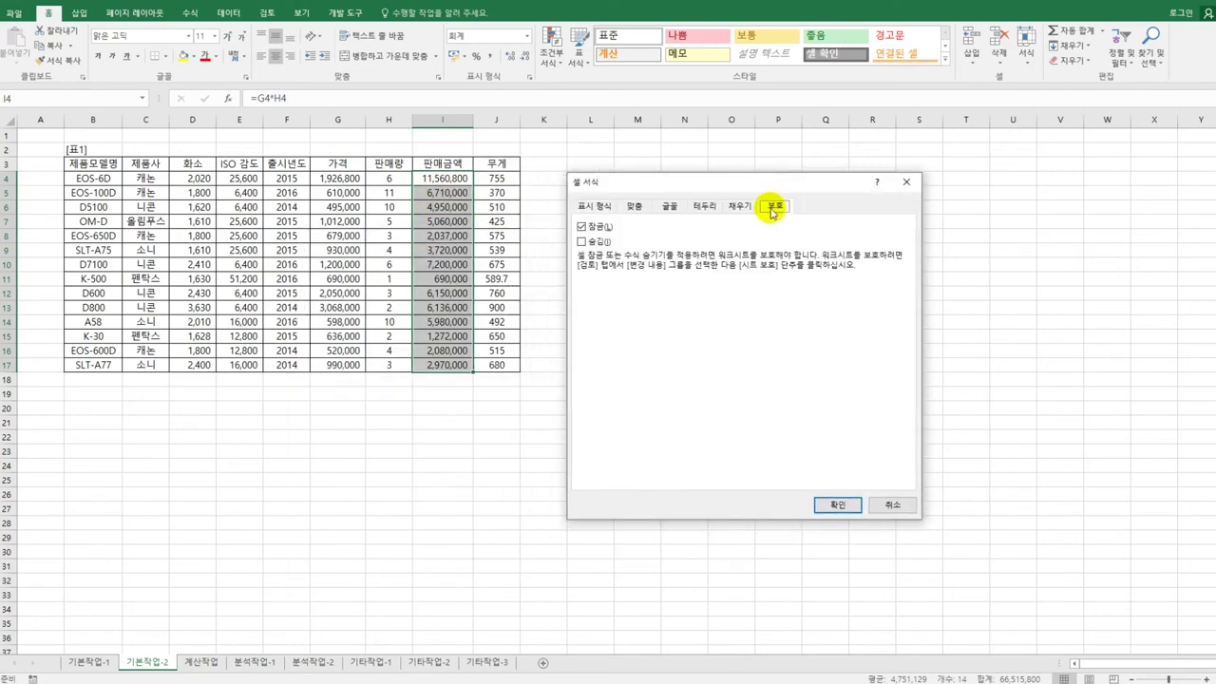
pyautogui.click(600, 244)
pyautogui.click(821, 507)
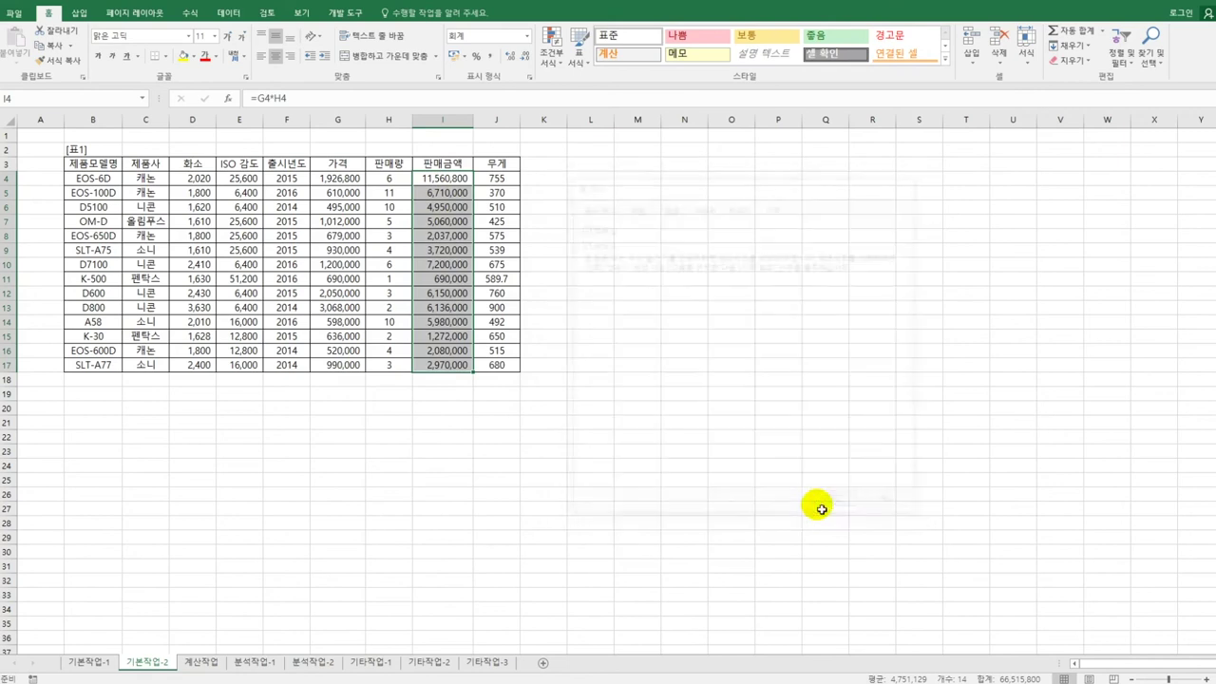
# Step: Protect the sheet without a password, allowing selection of locked and unlocked cells, and check that I17's formula is hidden
pyautogui.click(265, 13)
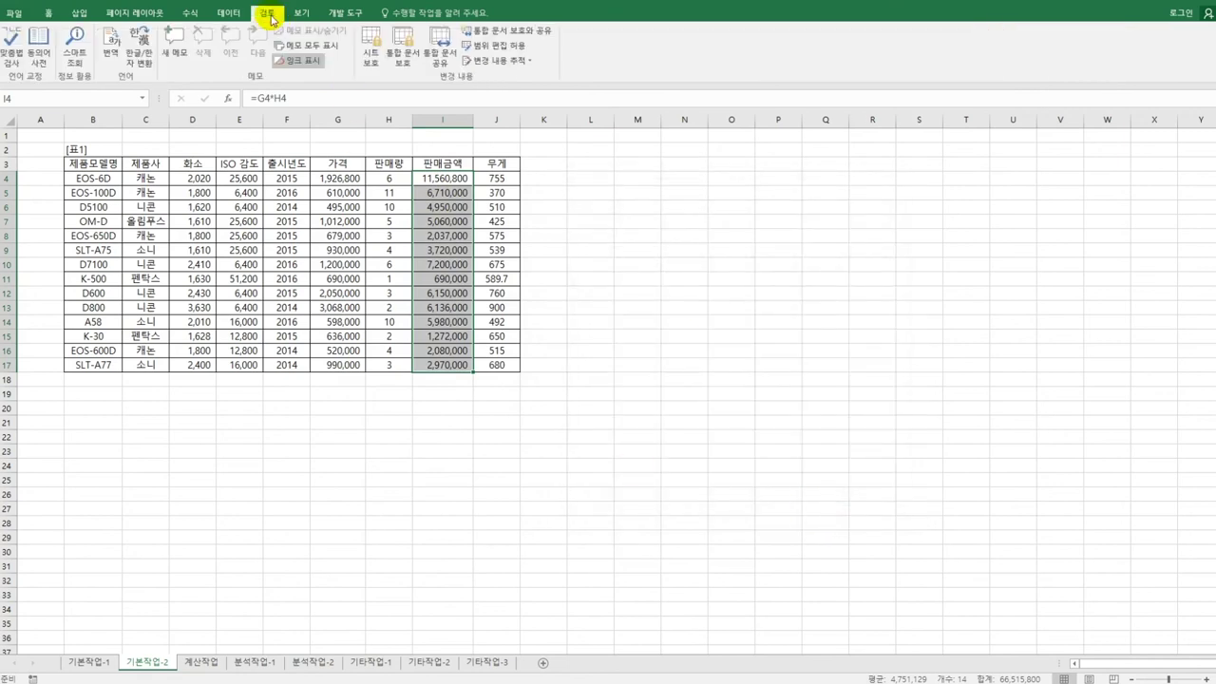
pyautogui.click(369, 57)
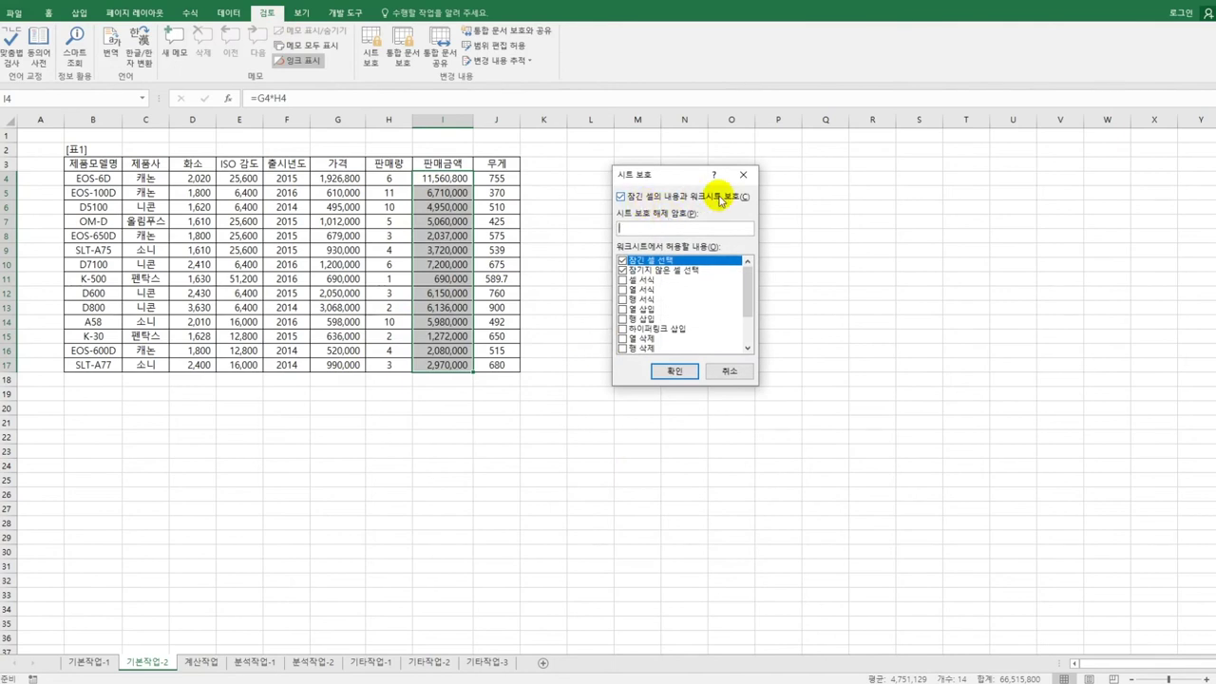
pyautogui.click(673, 372)
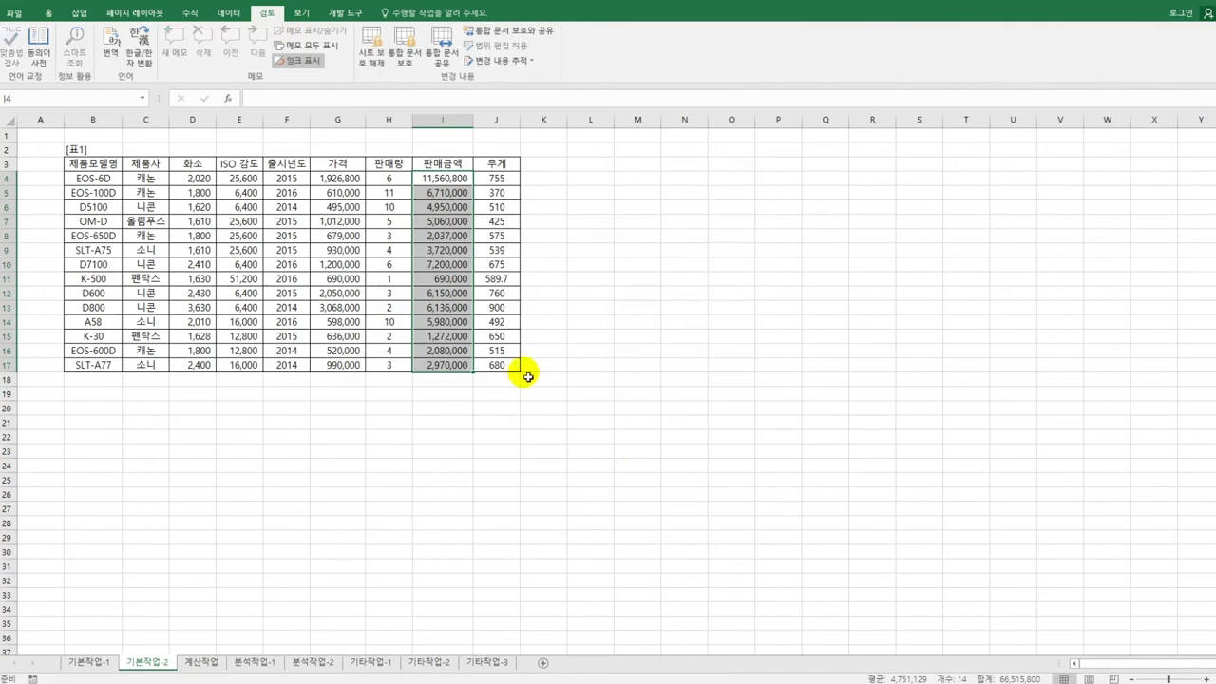
pyautogui.click(469, 368)
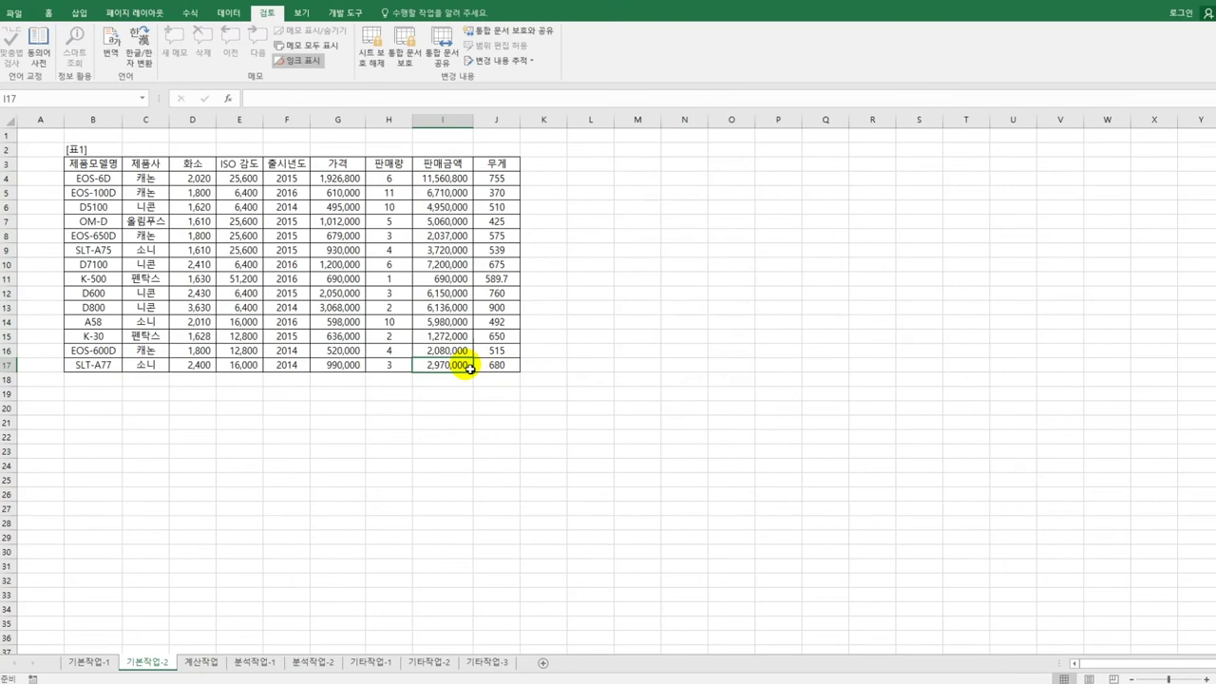
# Step: Show the sheet in page break preview at 100% zoom
pyautogui.click(301, 14)
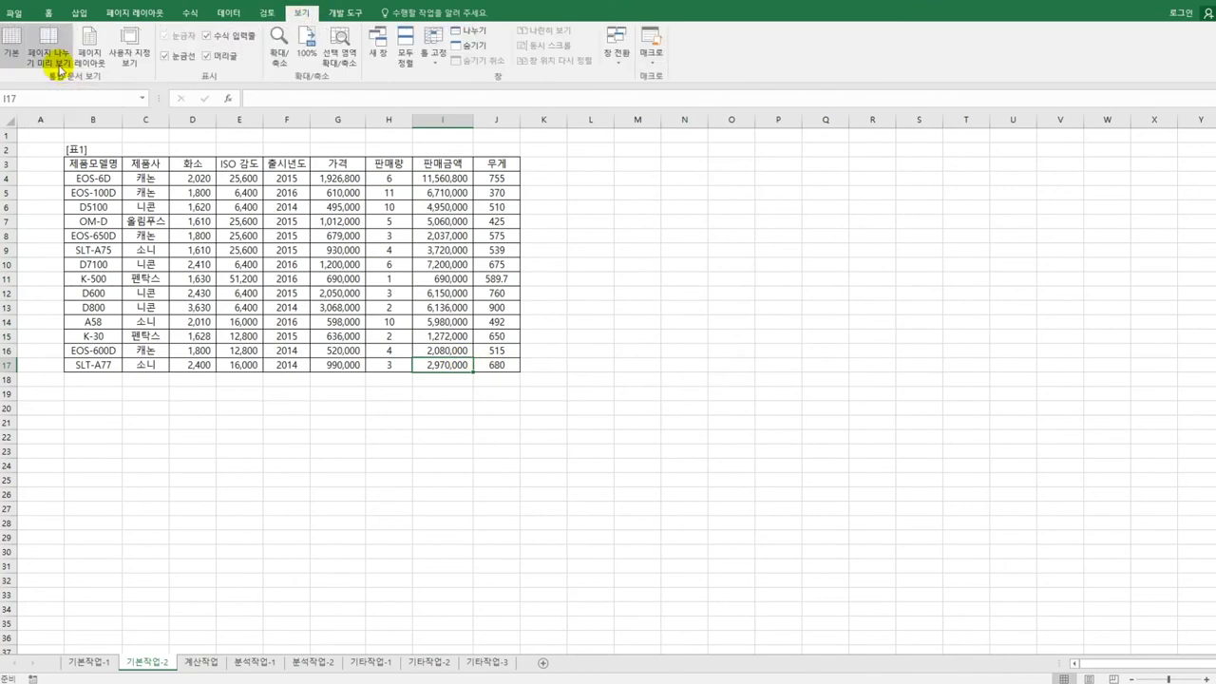
pyautogui.click(60, 70)
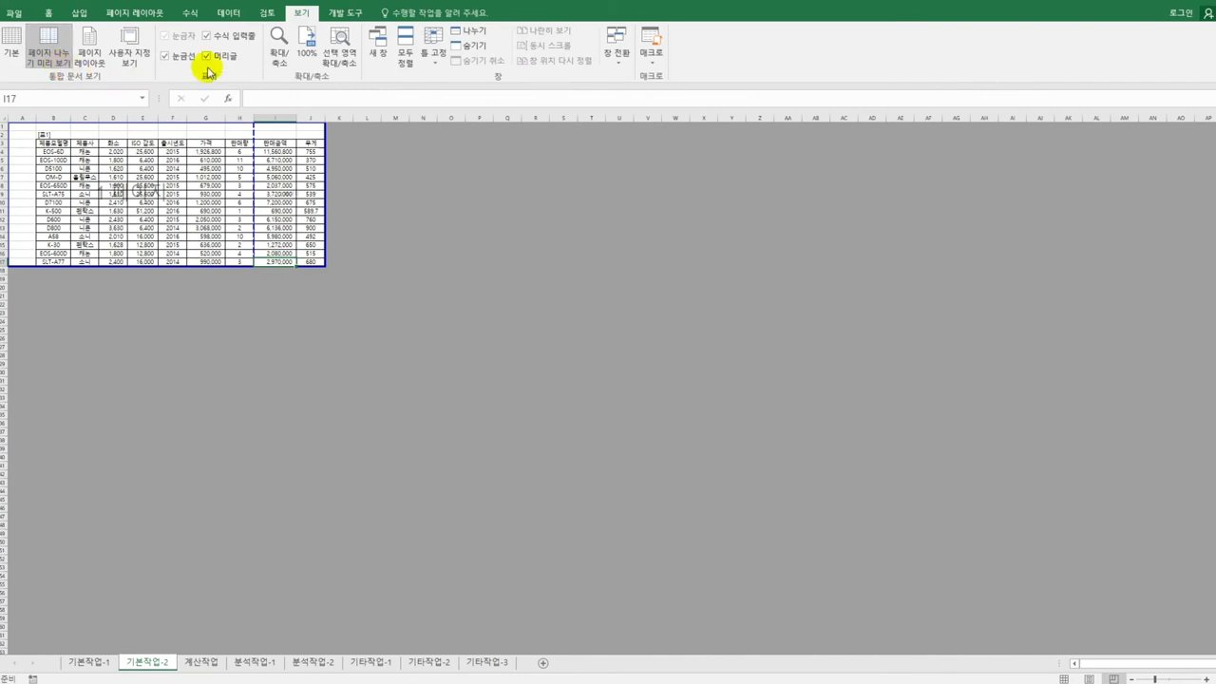
pyautogui.click(305, 57)
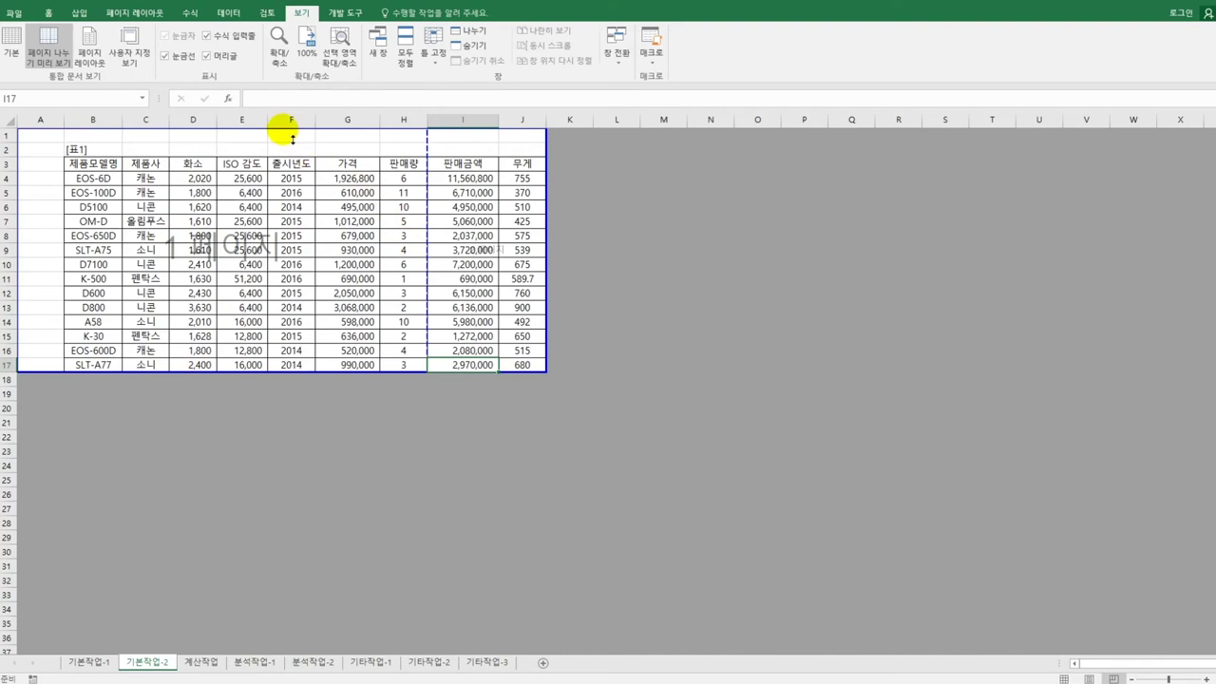
# Step: Adjust the page boundaries so only B2:J17 prints, and remove the page break before column I to fit one page
pyautogui.moveTo(290, 131); pyautogui.dragTo(293, 145)
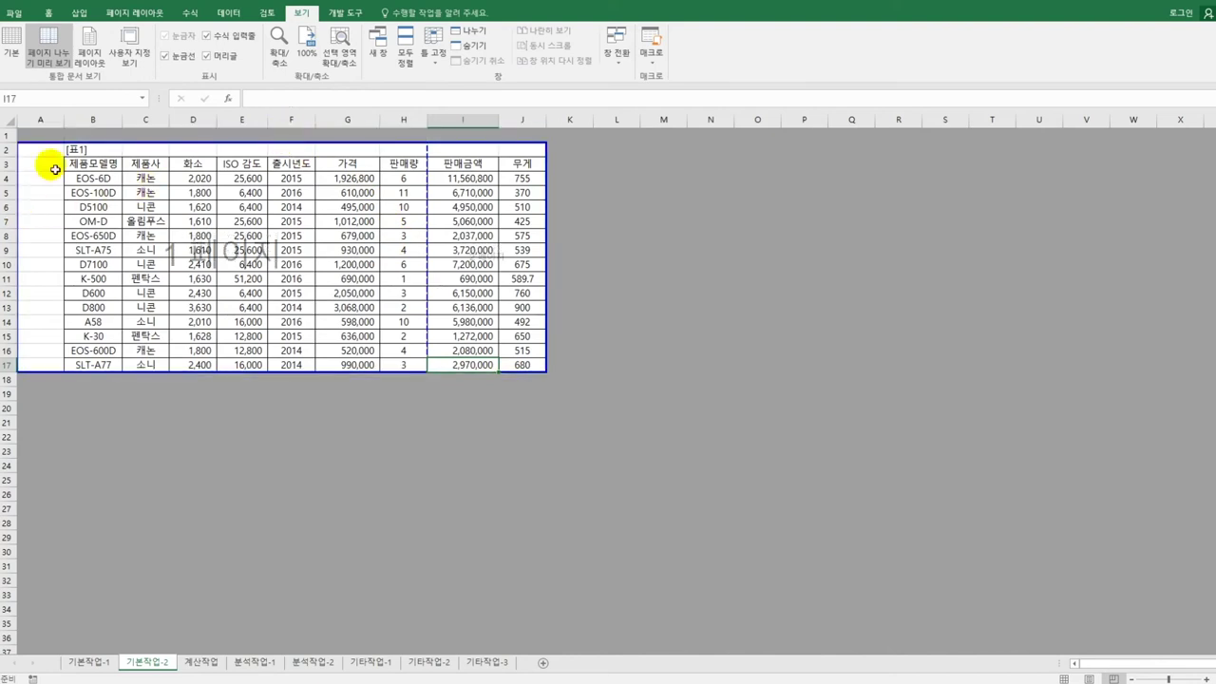
pyautogui.moveTo(18, 217); pyautogui.dragTo(60, 212)
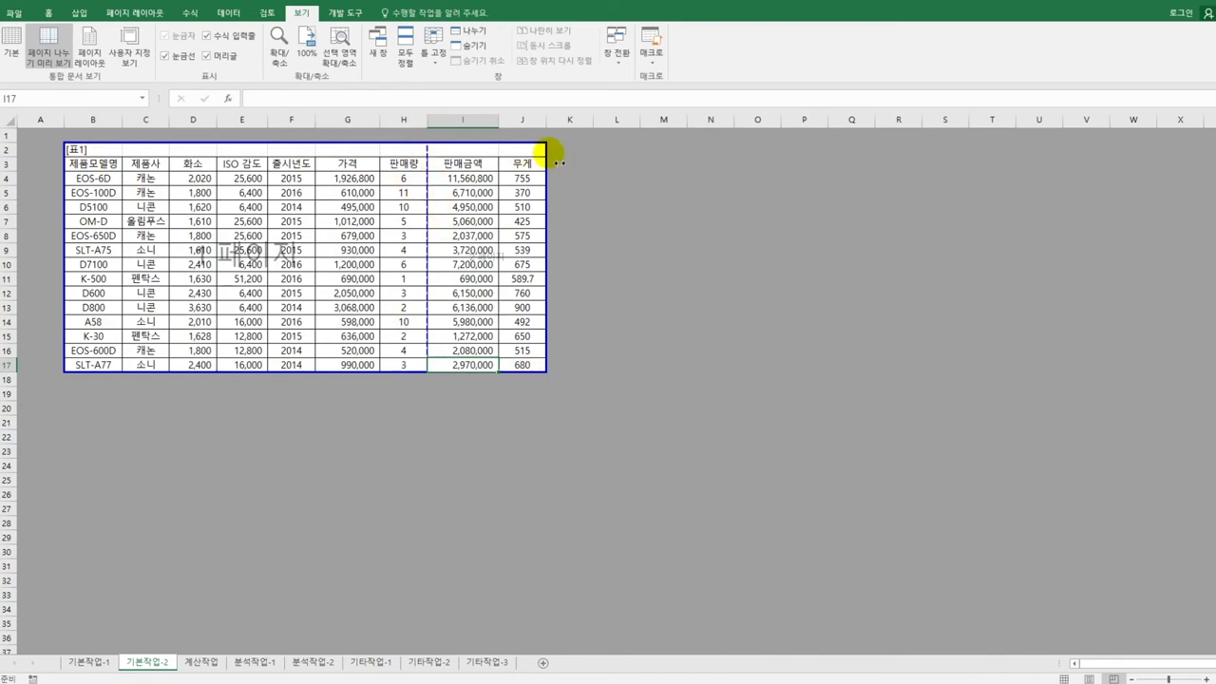
pyautogui.moveTo(551, 155); pyautogui.dragTo(549, 158)
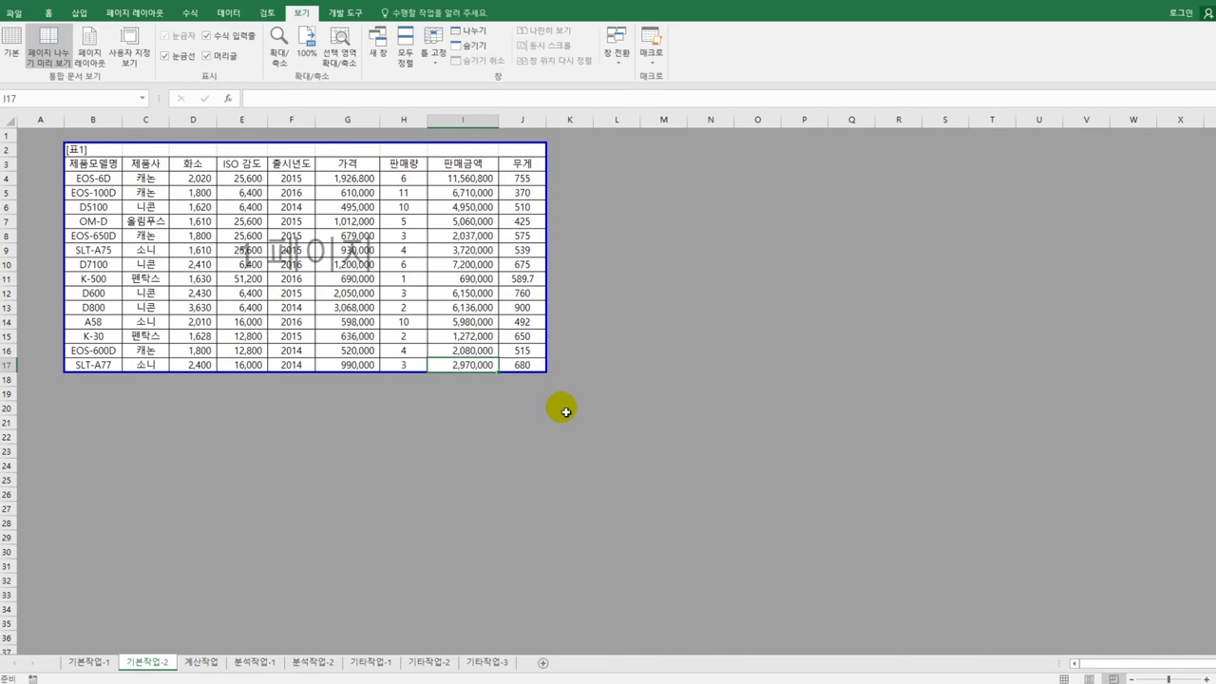
# Step: Switch to the 계산작업 sheet and go to the 캐논 최고가 cell B21 in [표2]
pyautogui.click(201, 662)
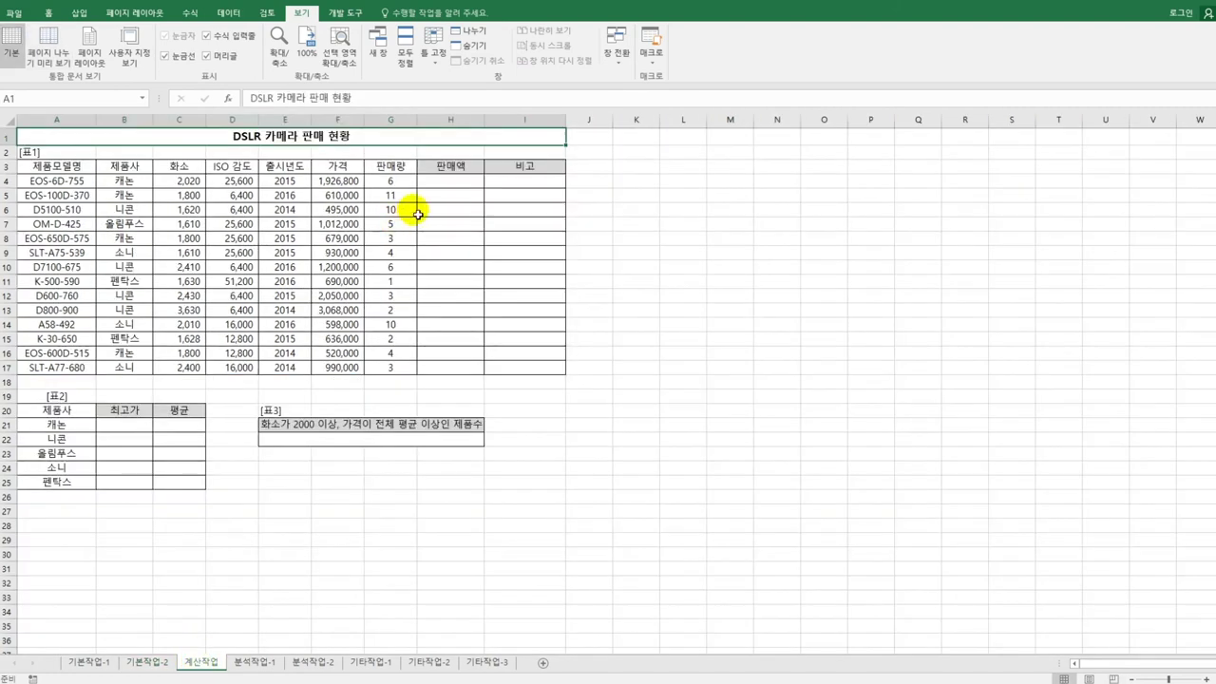
pyautogui.click(436, 187)
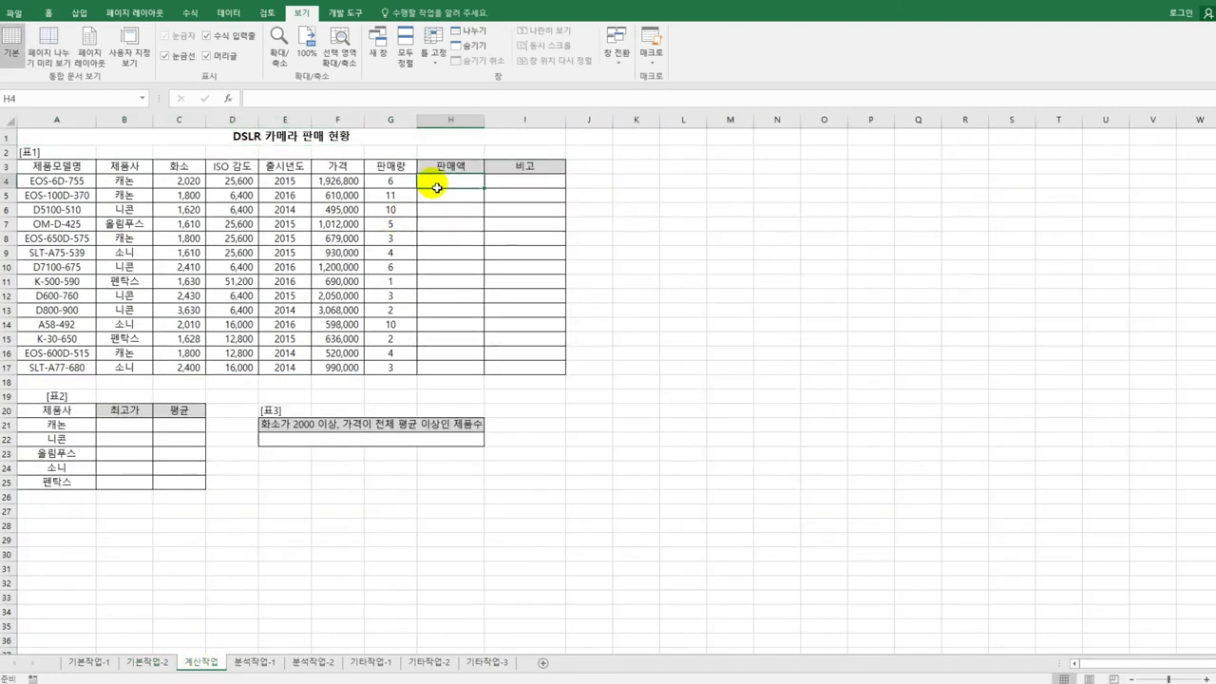
pyautogui.click(129, 426)
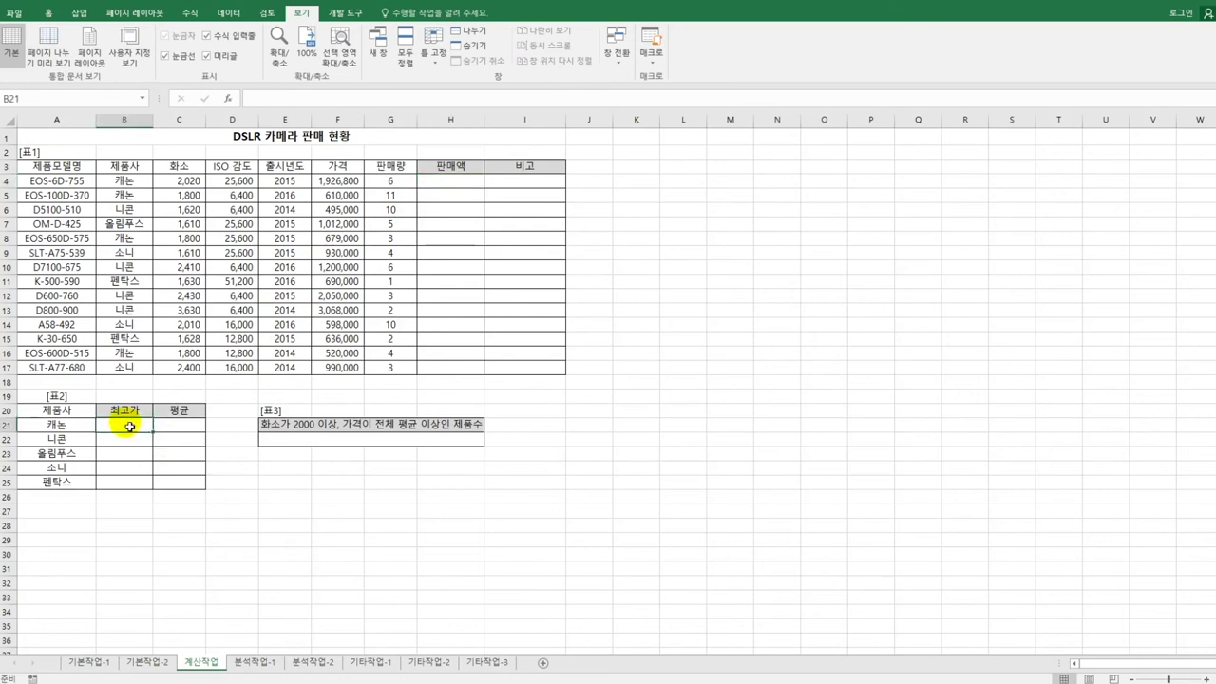
pyautogui.moveTo(59, 428); pyautogui.dragTo(66, 489)
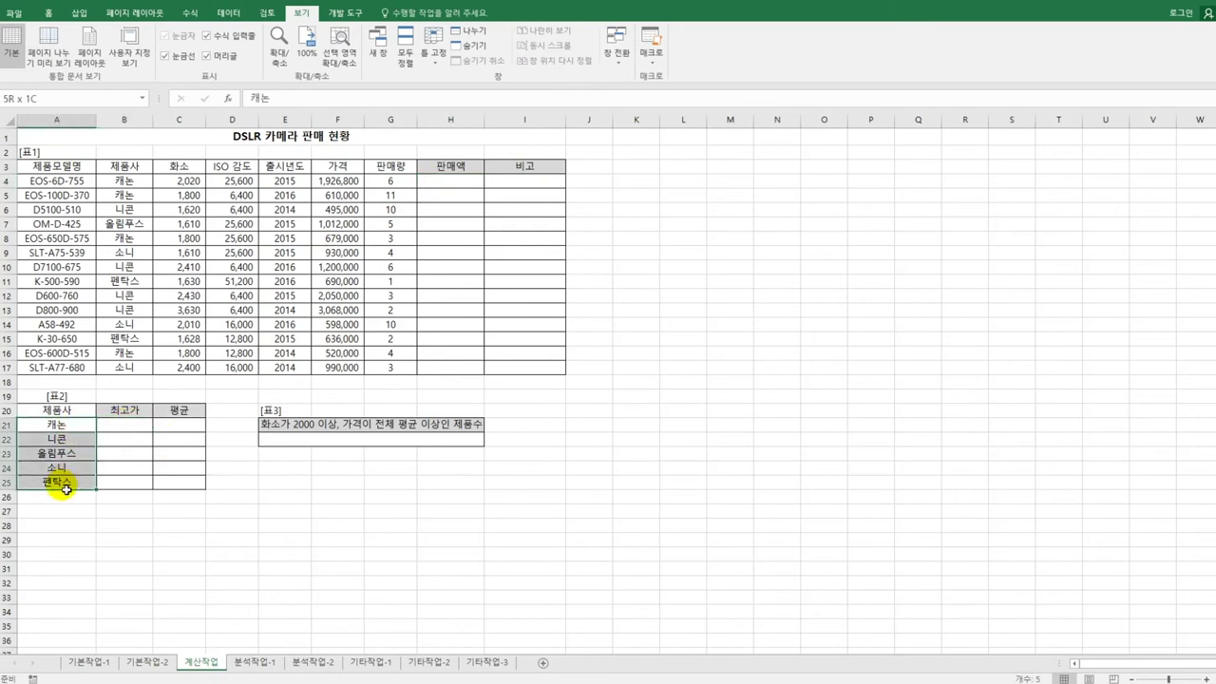
pyautogui.click(133, 429)
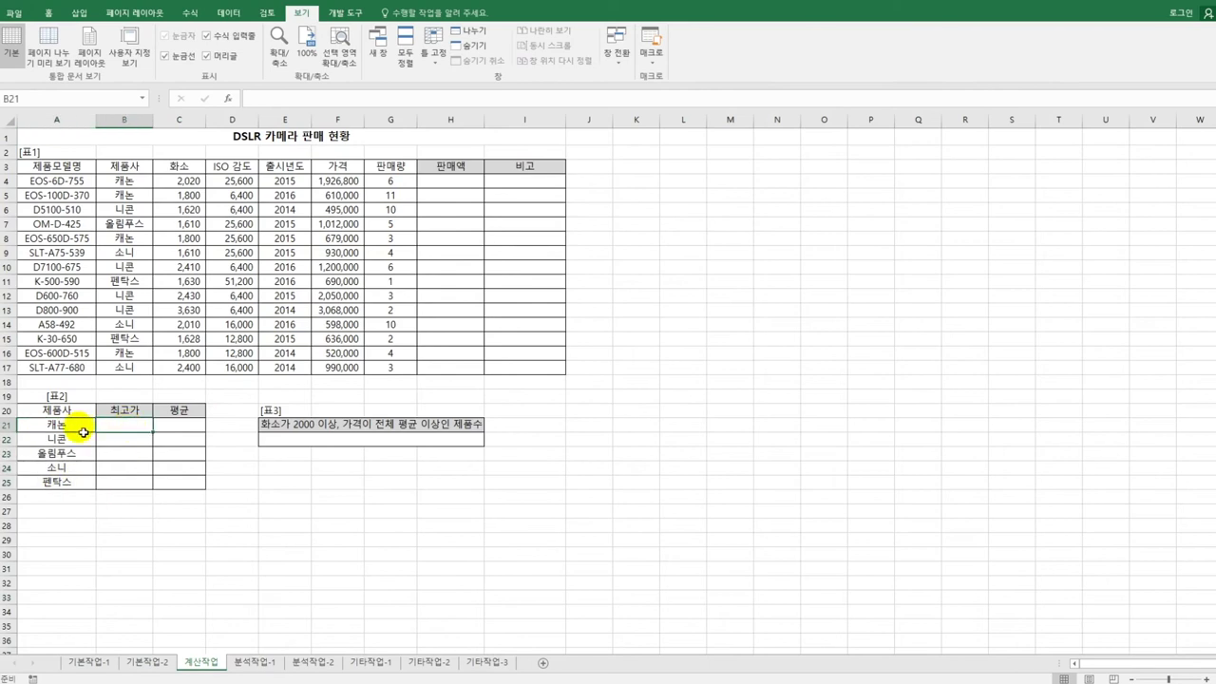
pyautogui.moveTo(69, 426); pyautogui.dragTo(79, 484)
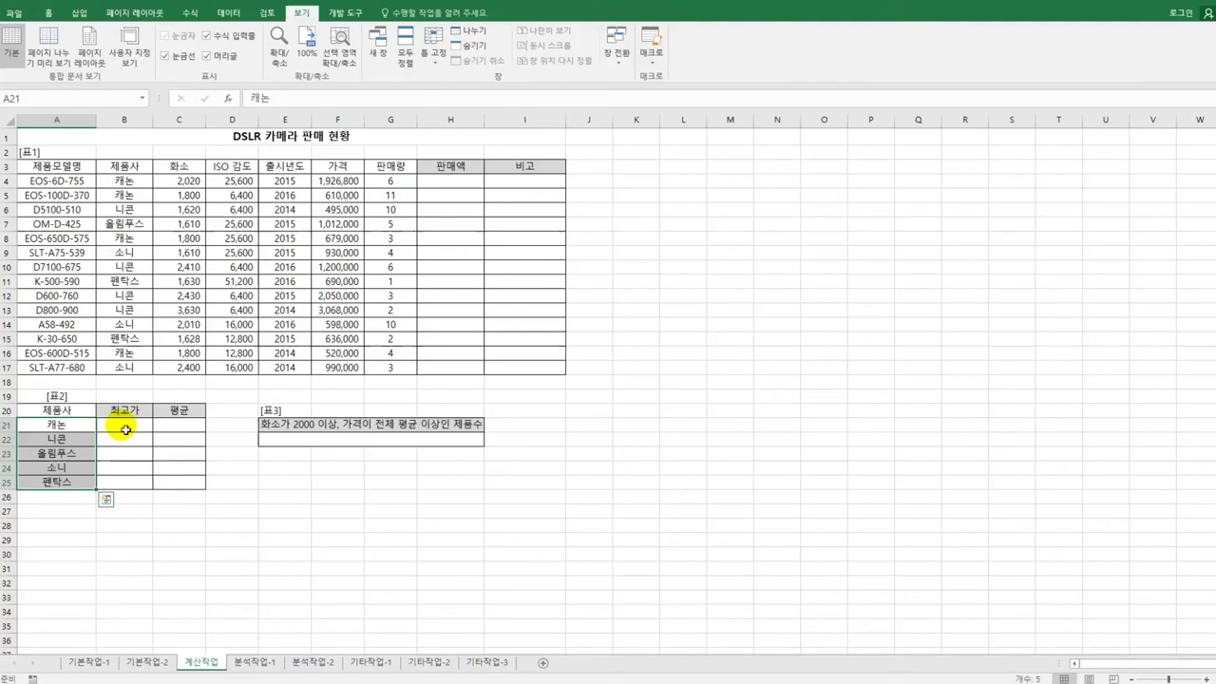
pyautogui.click(125, 429)
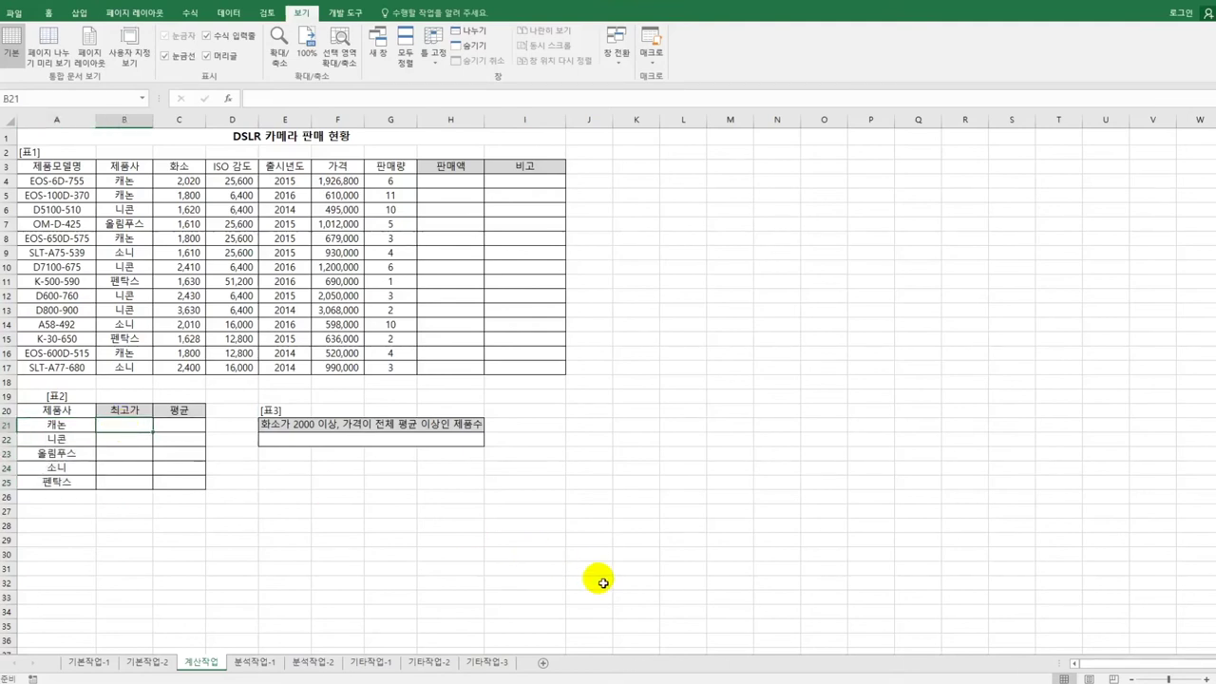
# Step: In B21, start a LARGE formula with a nested IF testing whether the manufacturers in $B$4:$B$17 equal A21
pyautogui.write('=LARGE(')
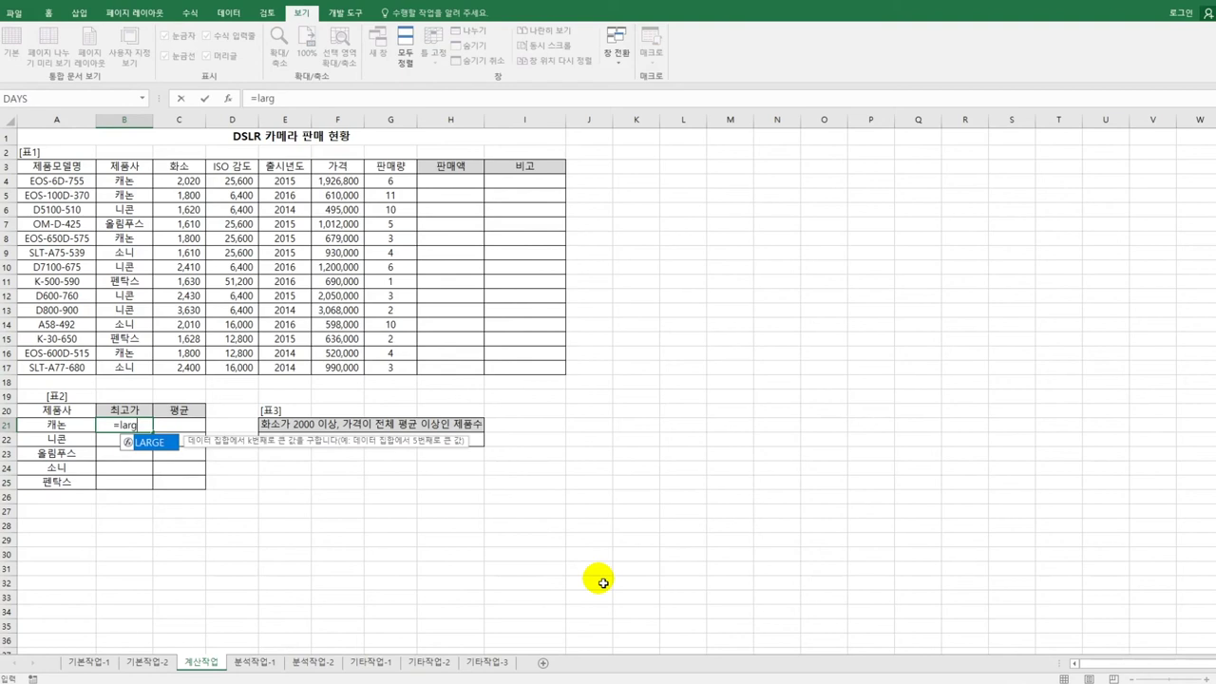
pyautogui.write('If(')
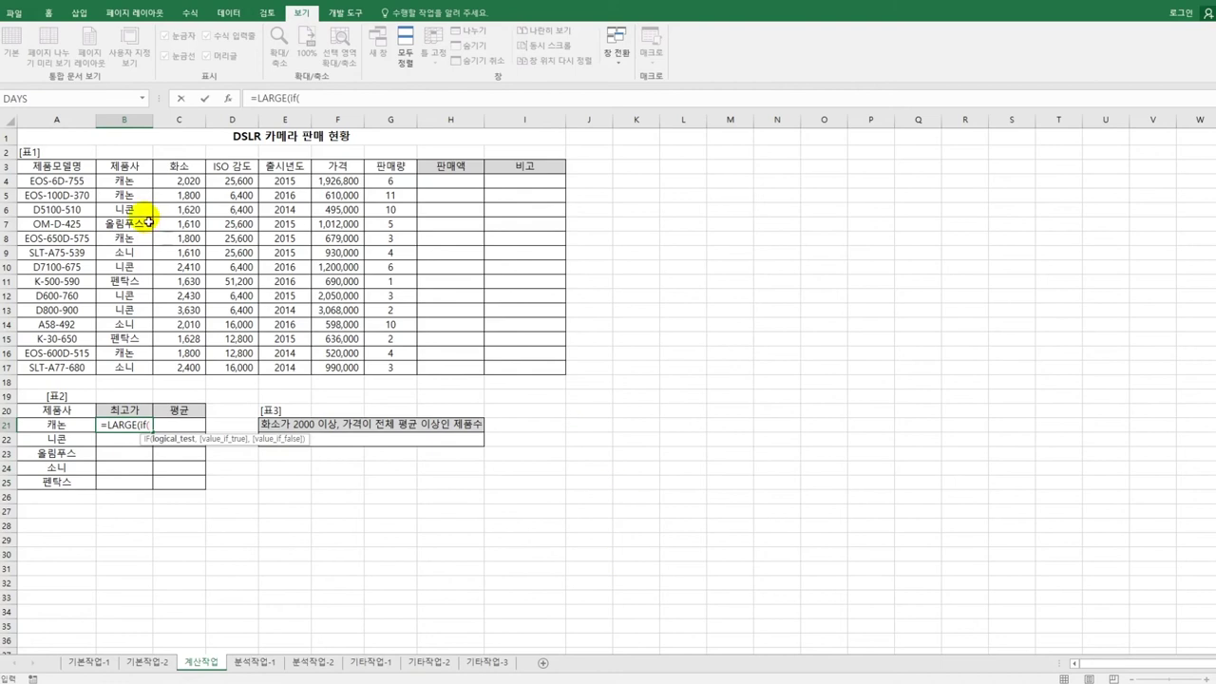
pyautogui.moveTo(124, 180); pyautogui.dragTo(122, 374)
pyautogui.press('F4')
pyautogui.write('=')
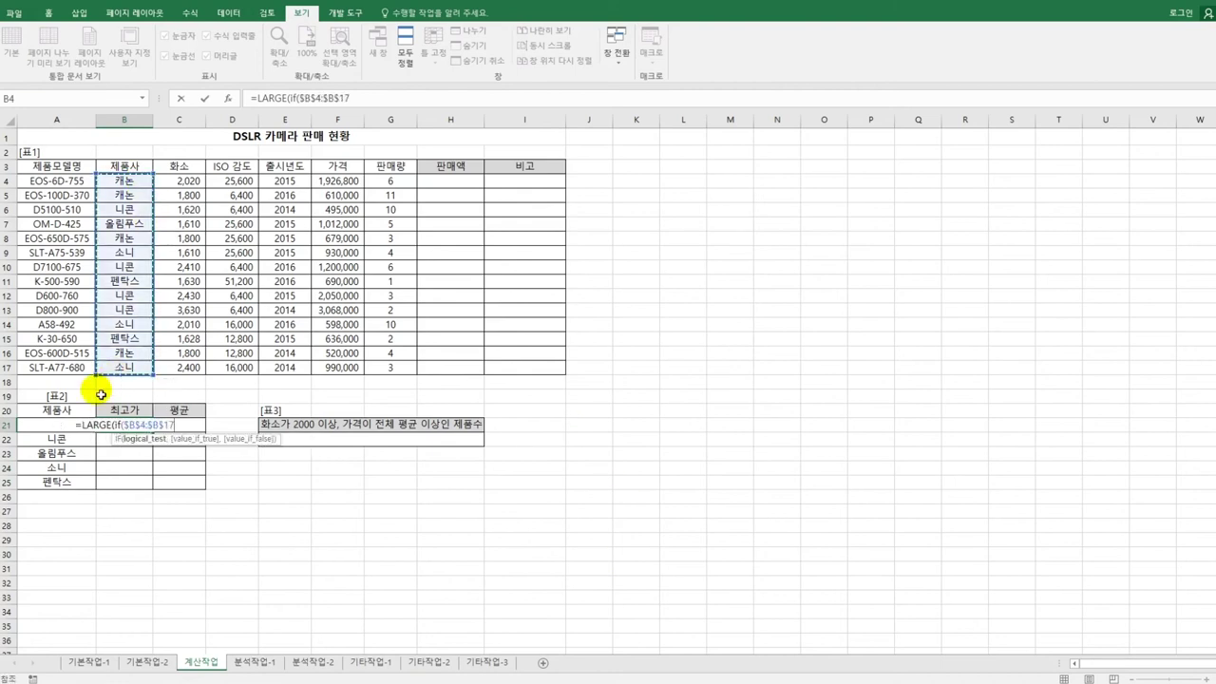
pyautogui.click(69, 425)
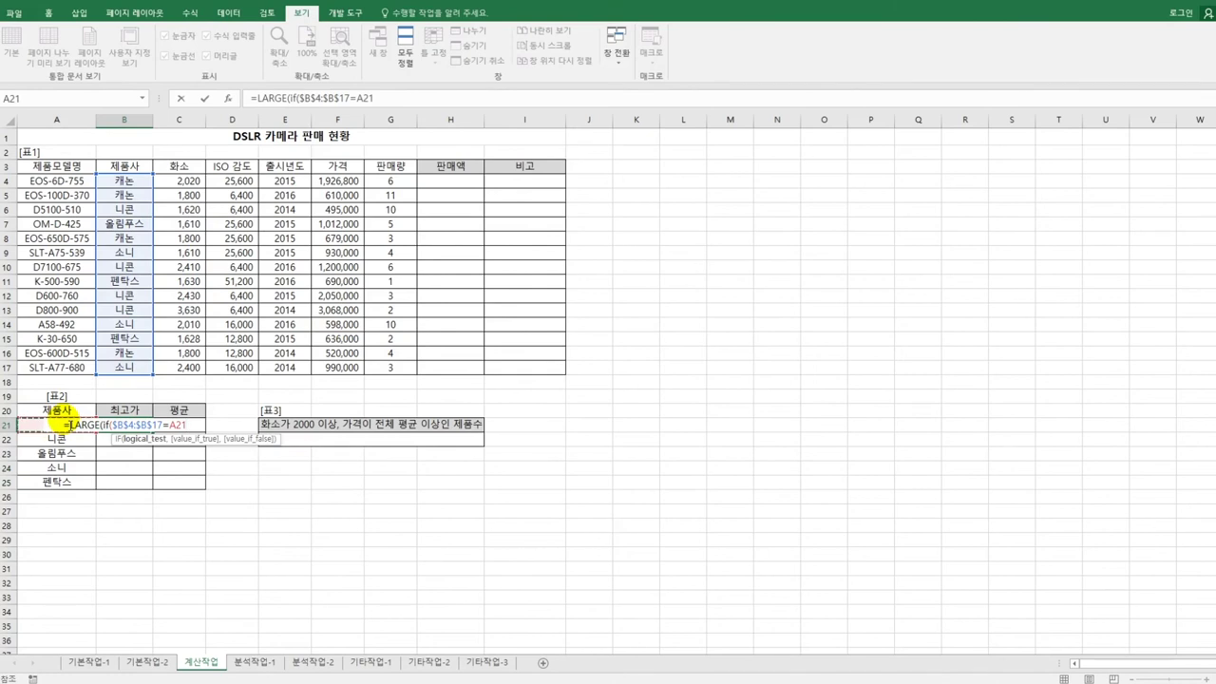
pyautogui.write(',')
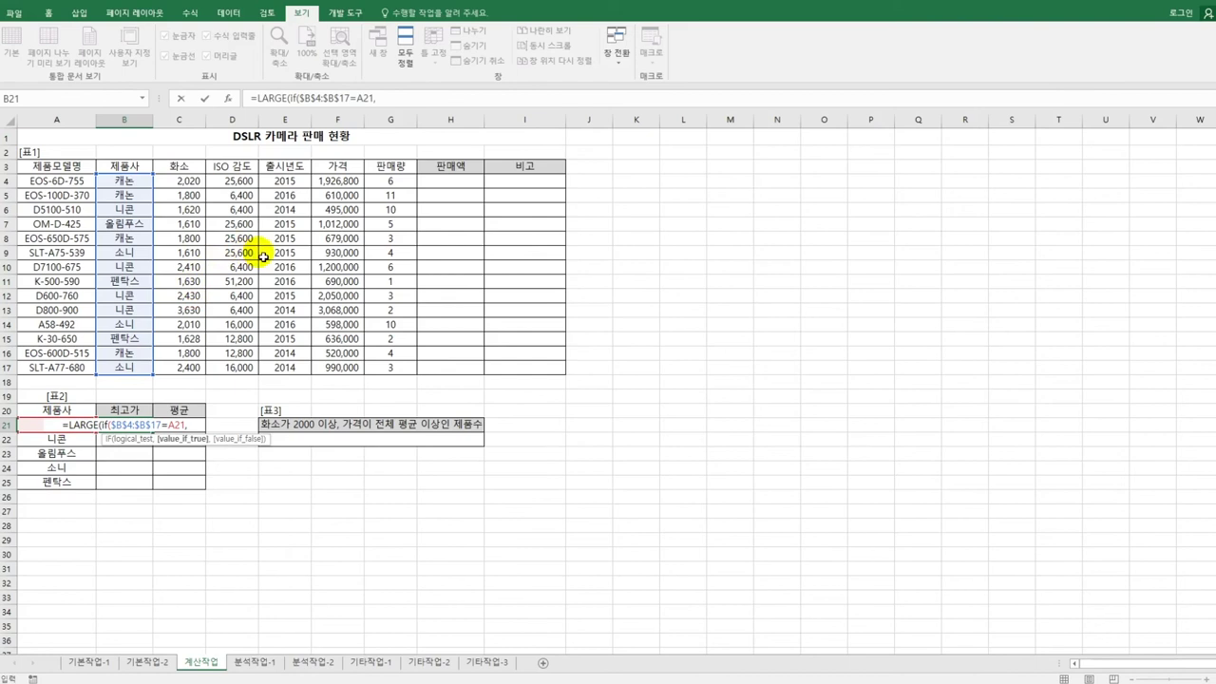
# Step: Complete the B21 formula with prices $F$4:$F$17 and rank 1, enter it as an array formula, and fill it down to B25
pyautogui.moveTo(336, 187); pyautogui.dragTo(334, 371)
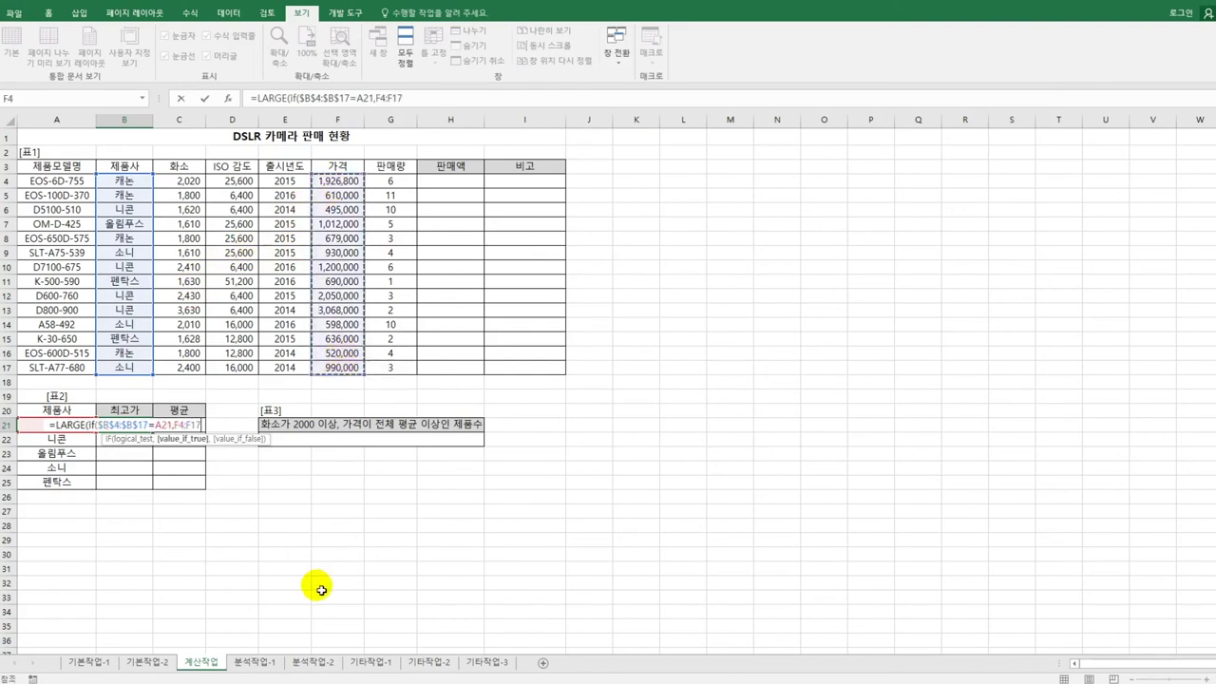
pyautogui.press('F4')
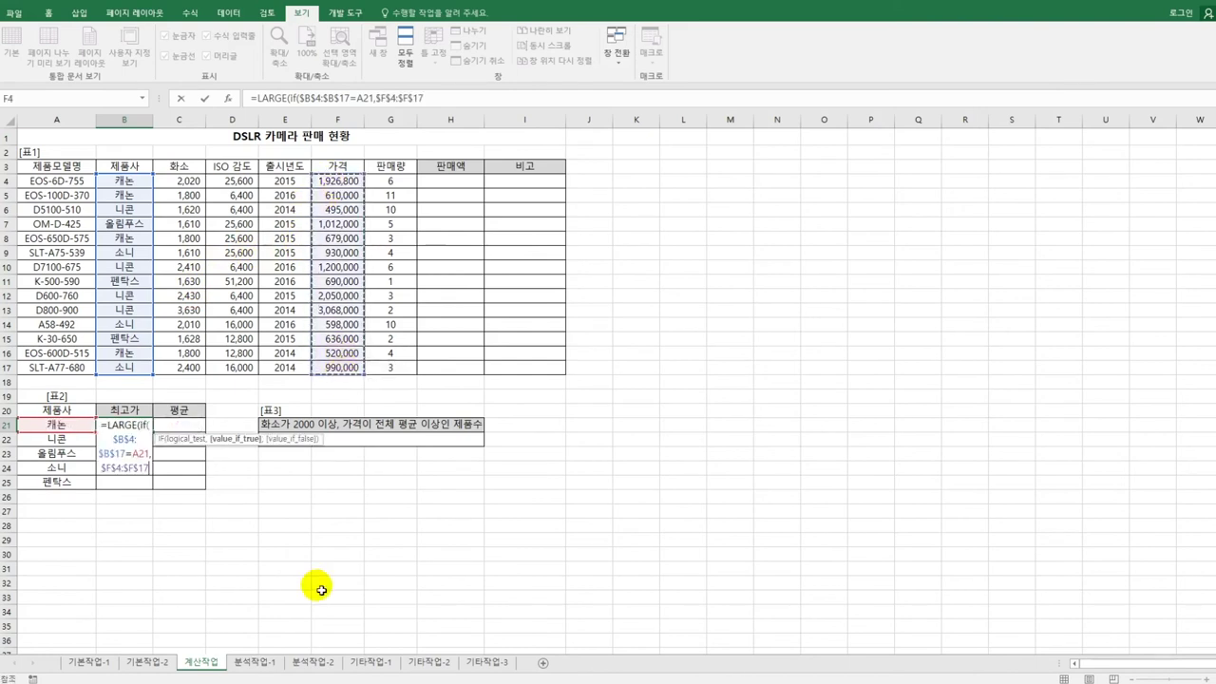
pyautogui.write(')')
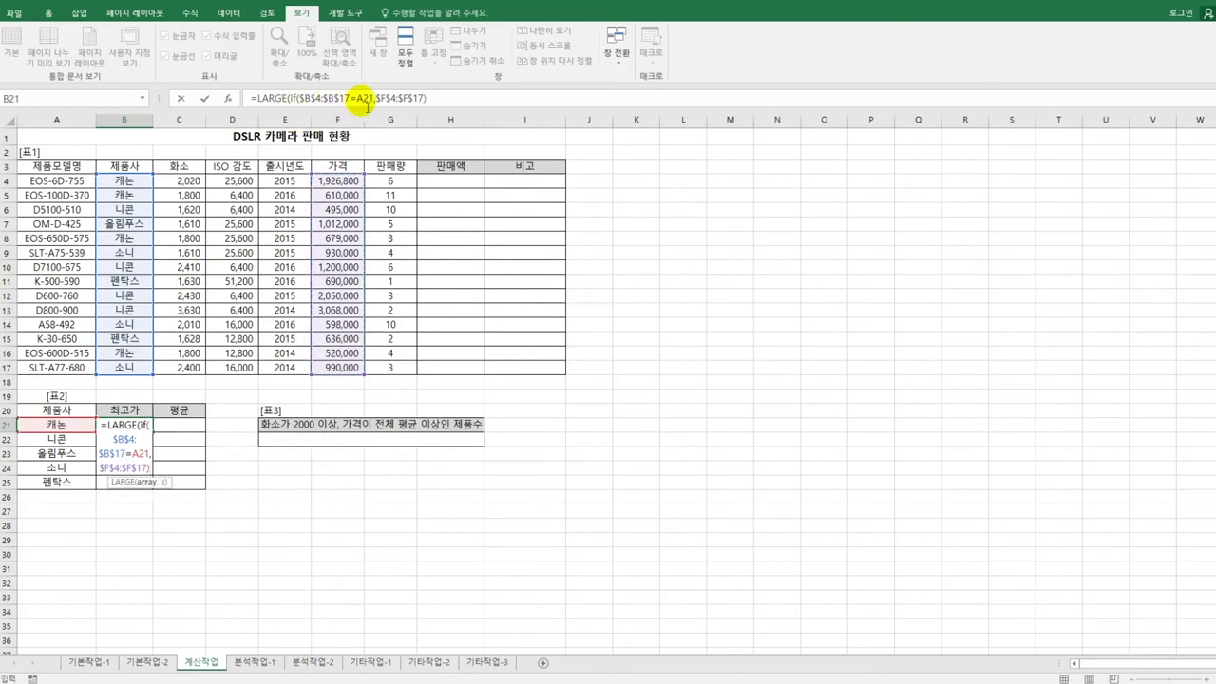
pyautogui.click(433, 98)
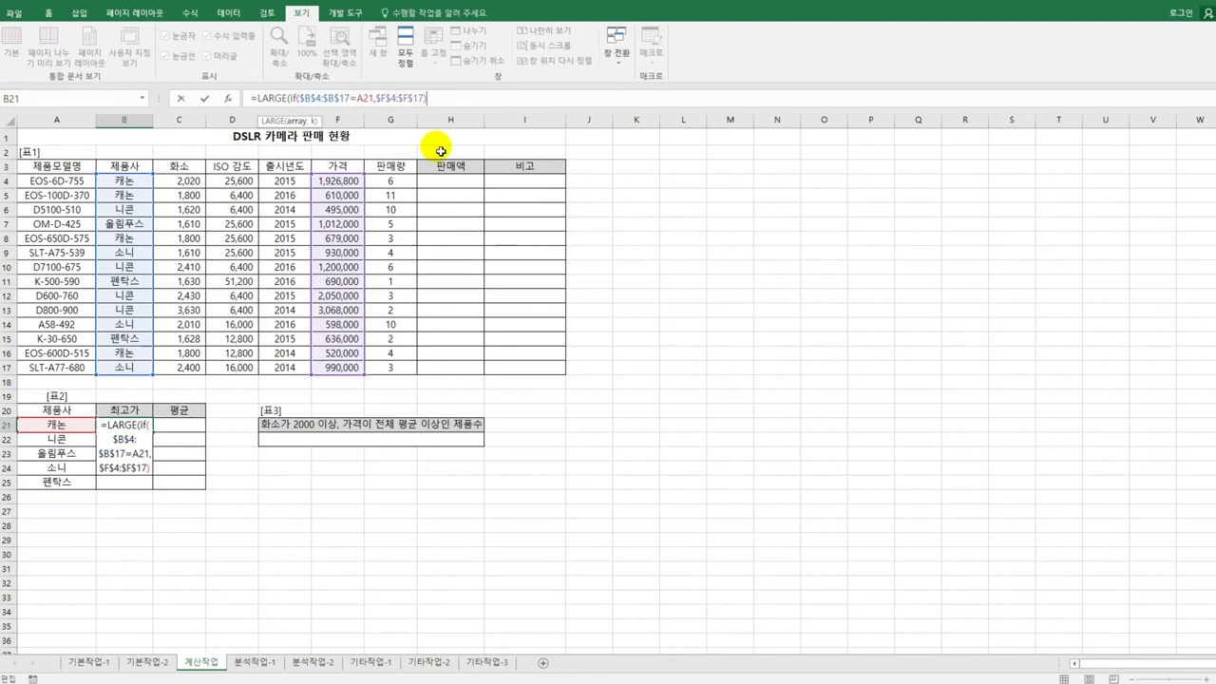
pyautogui.write(',')
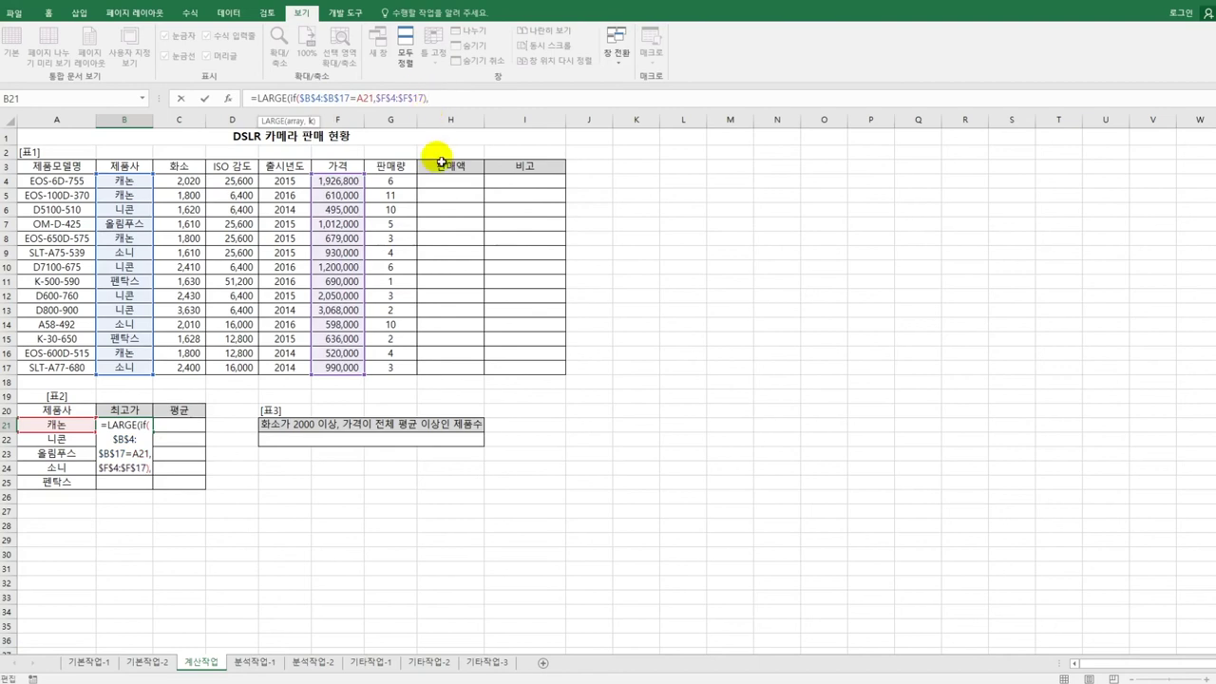
pyautogui.write('1')
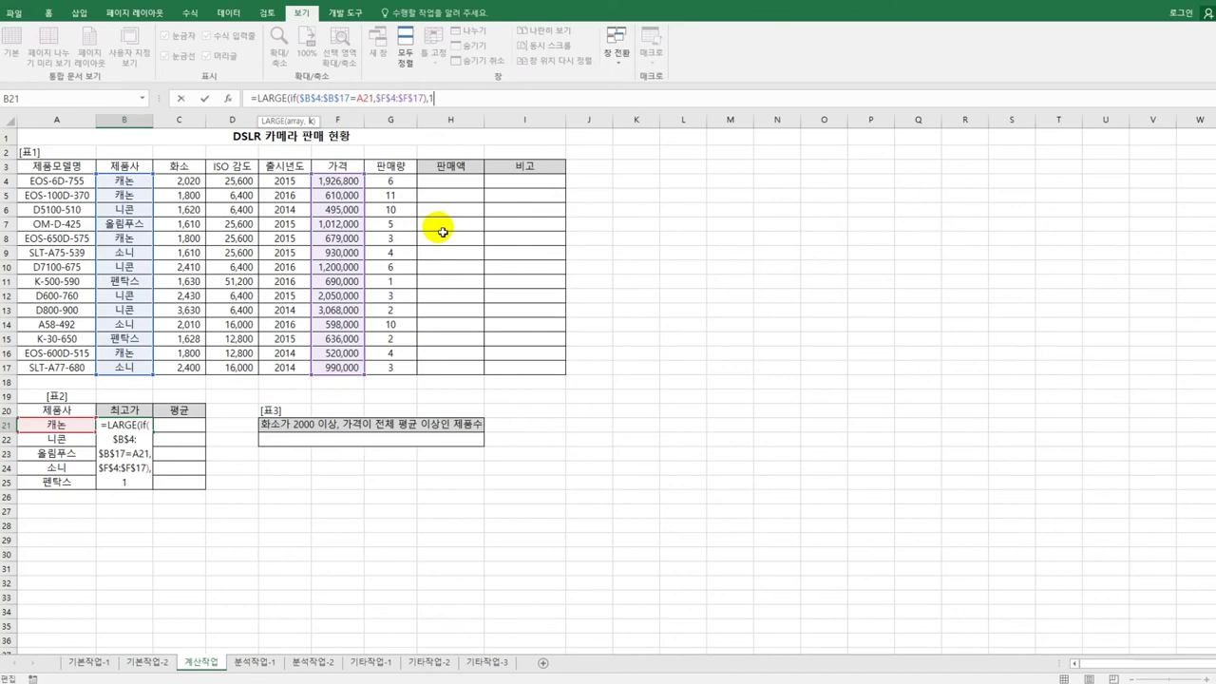
pyautogui.write(')')
pyautogui.hotkey('ctrl', 'shift', 'Return')
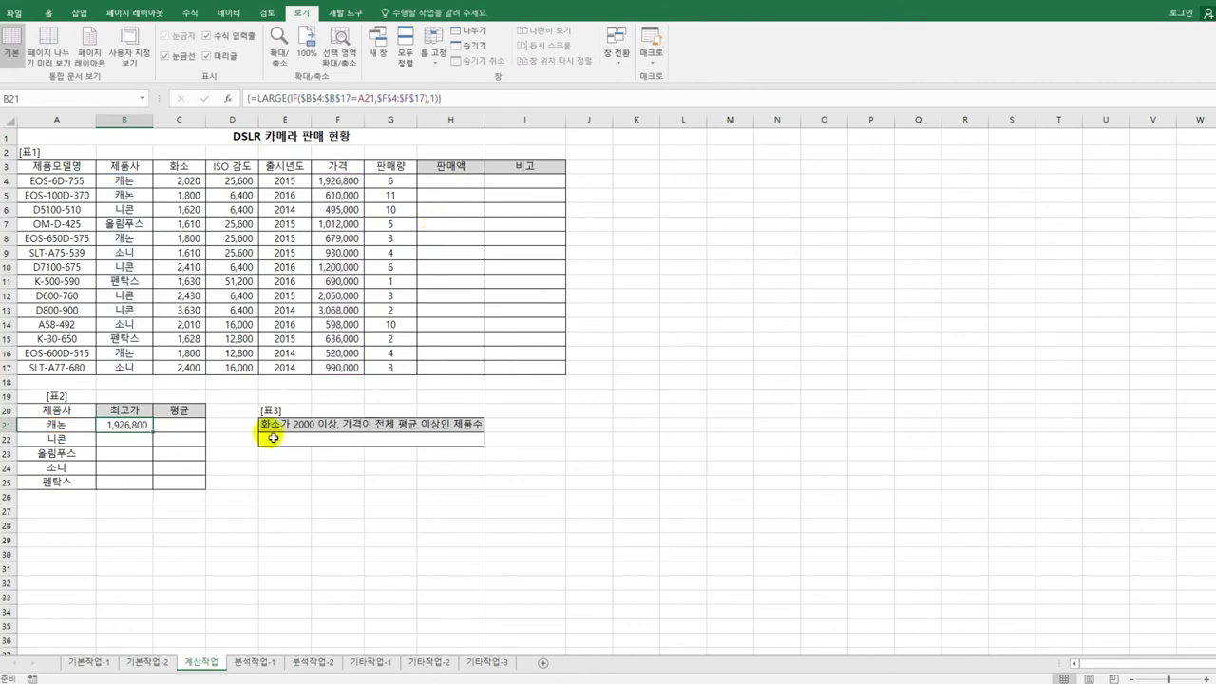
pyautogui.moveTo(153, 432); pyautogui.dragTo(155, 482)
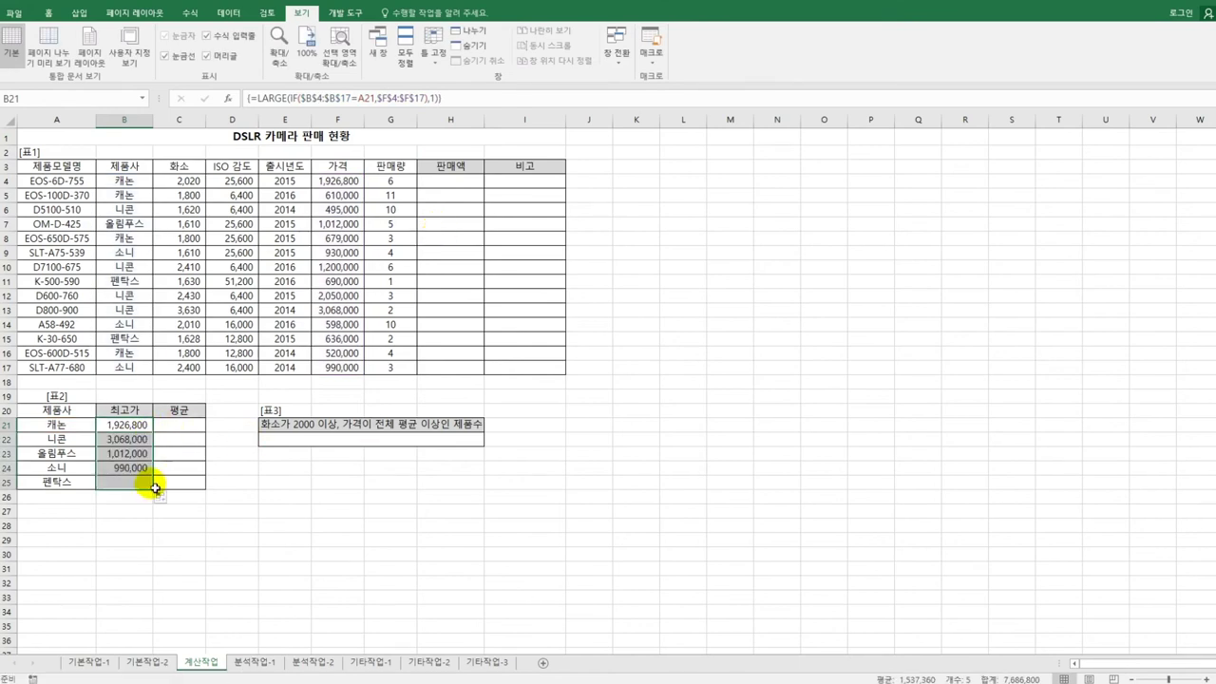
# Step: In C21, start an AVERAGE formula with a nested IF whose first condition is ($B$4:$B$17=A21)
pyautogui.click(192, 426)
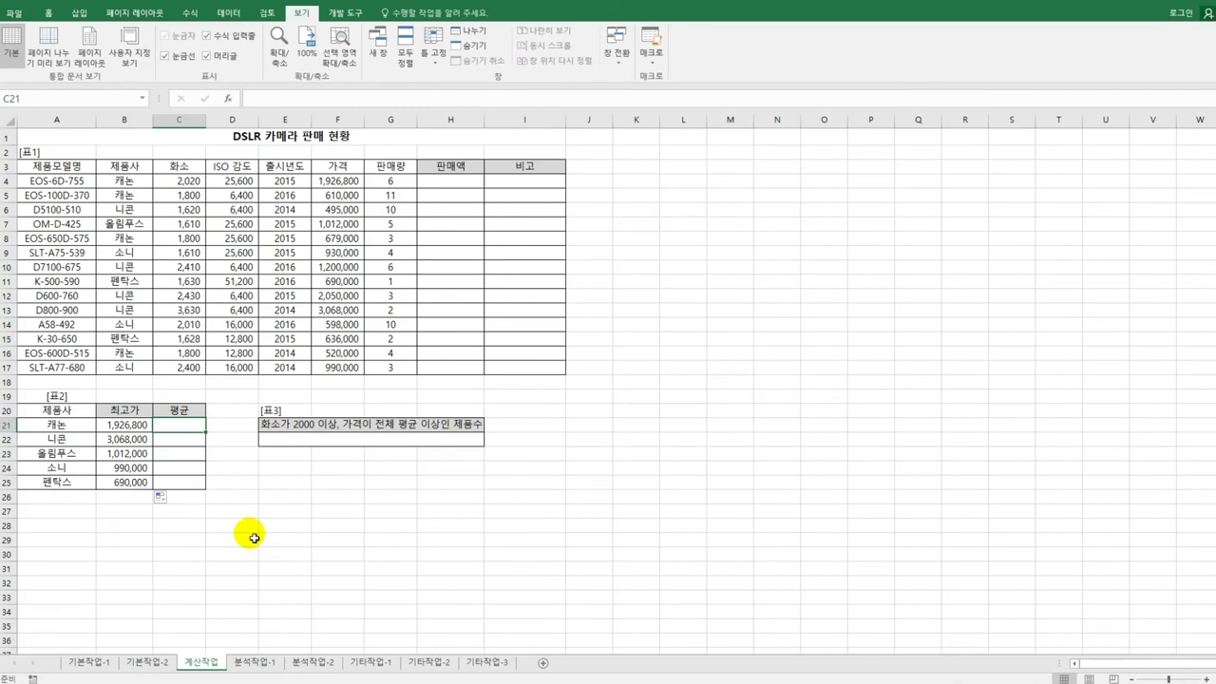
pyautogui.write('=a')
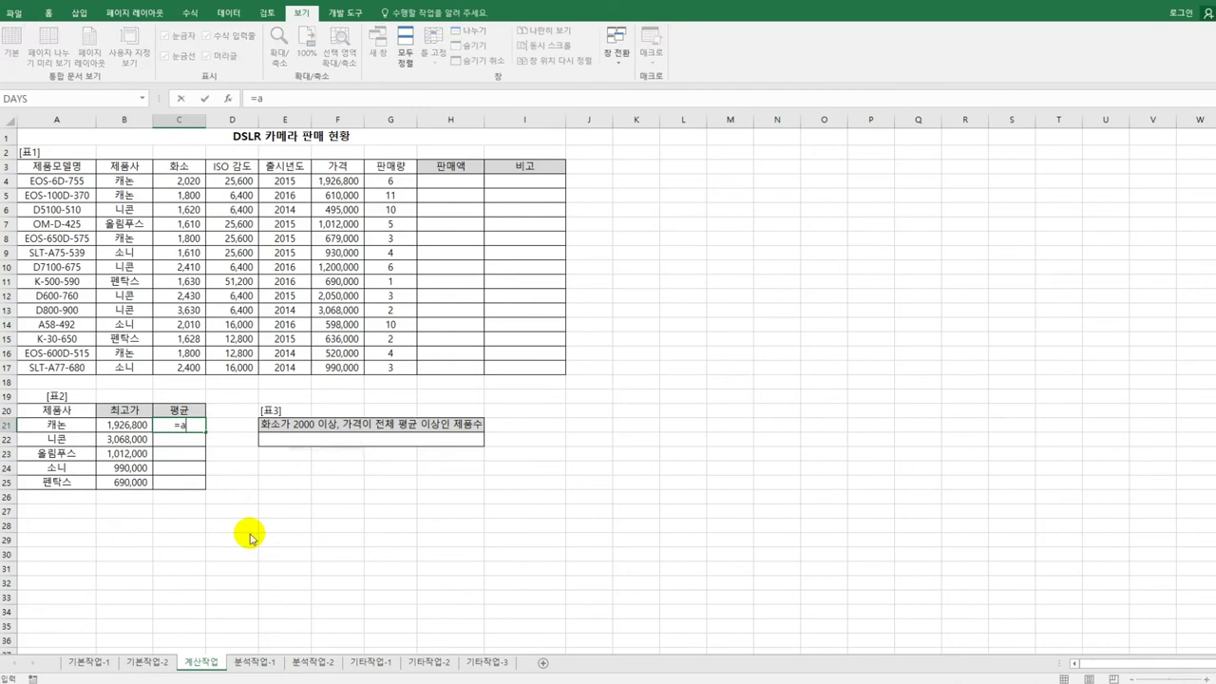
pyautogui.write('ver')
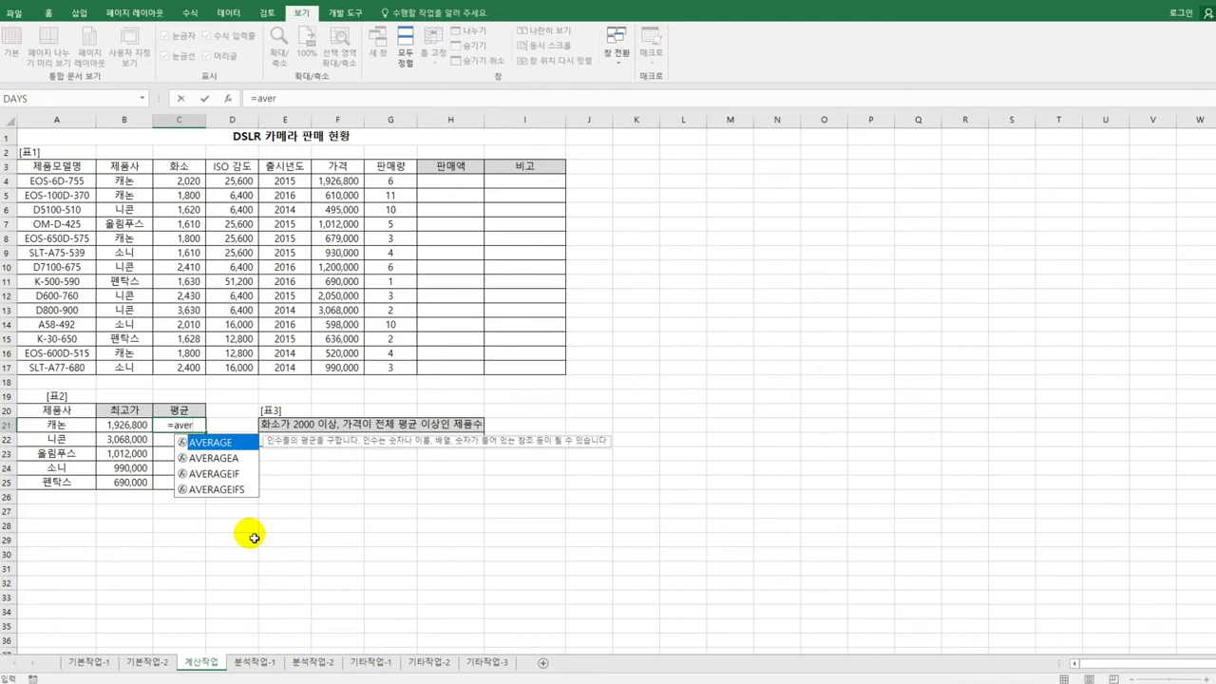
pyautogui.press('Tab')
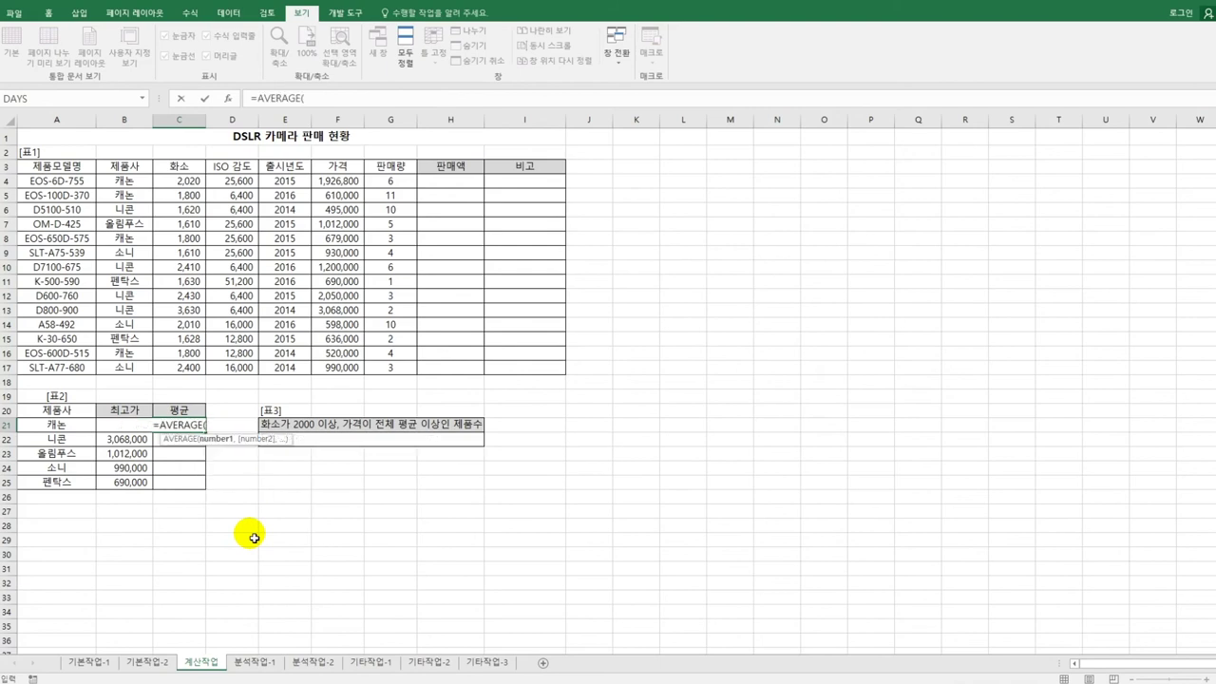
pyautogui.write('if(')
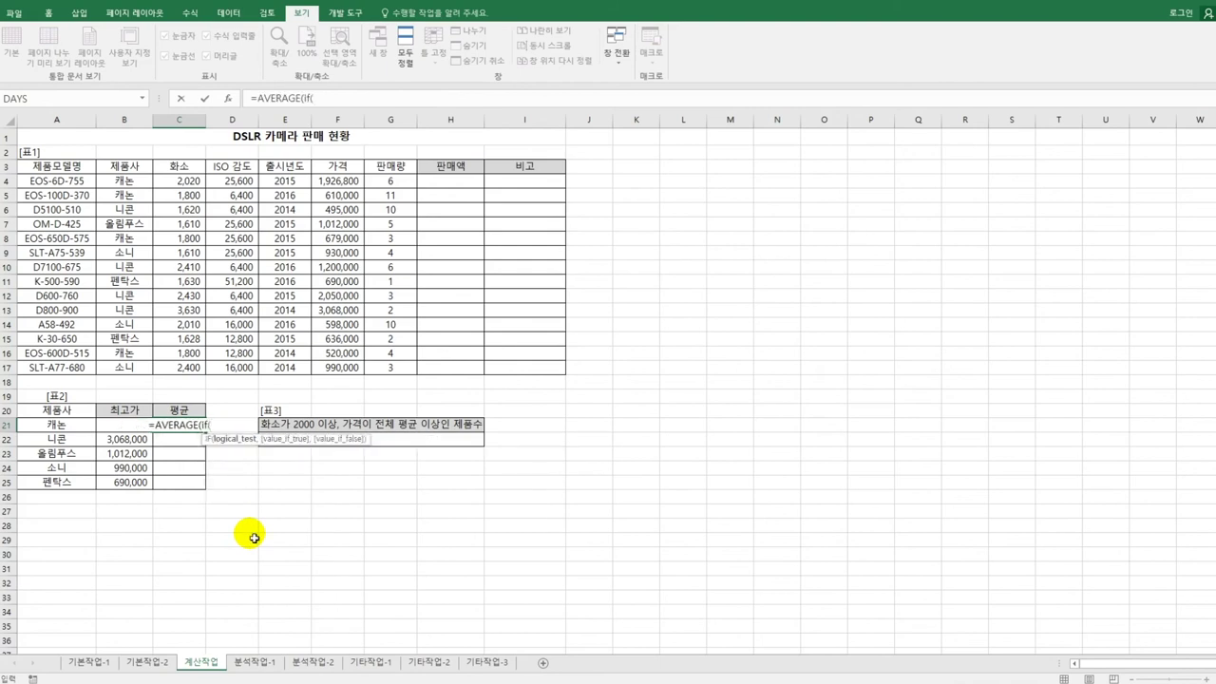
pyautogui.write('(')
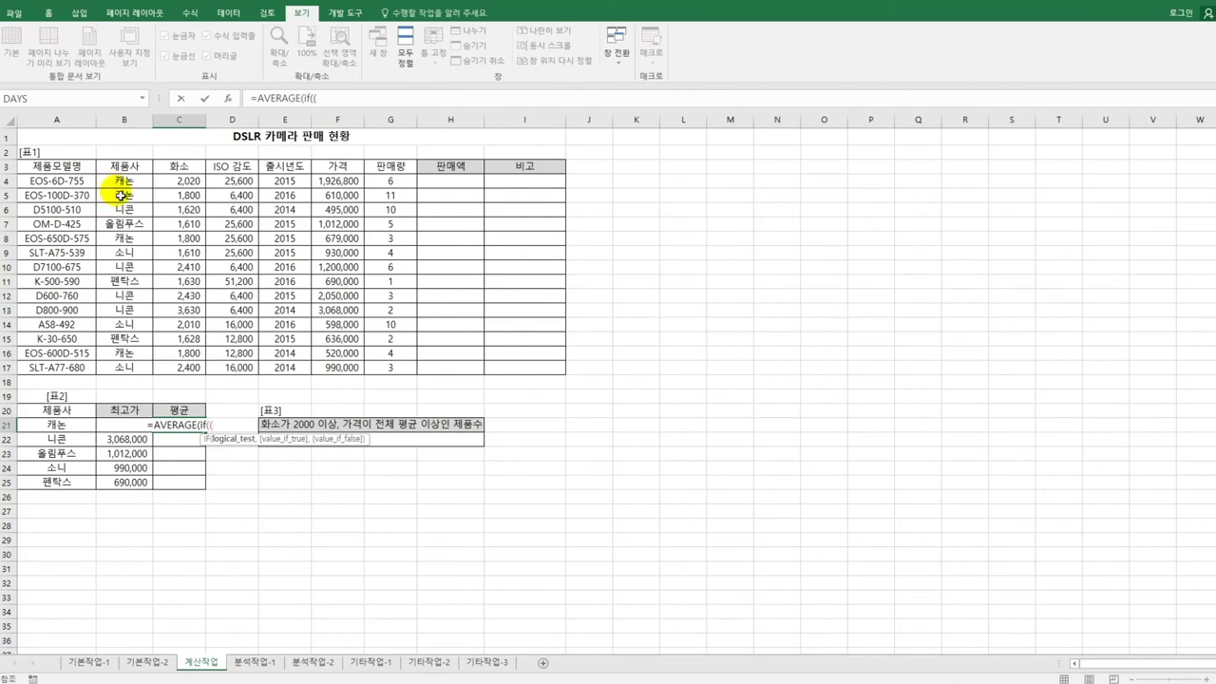
pyautogui.moveTo(121, 182); pyautogui.dragTo(126, 373)
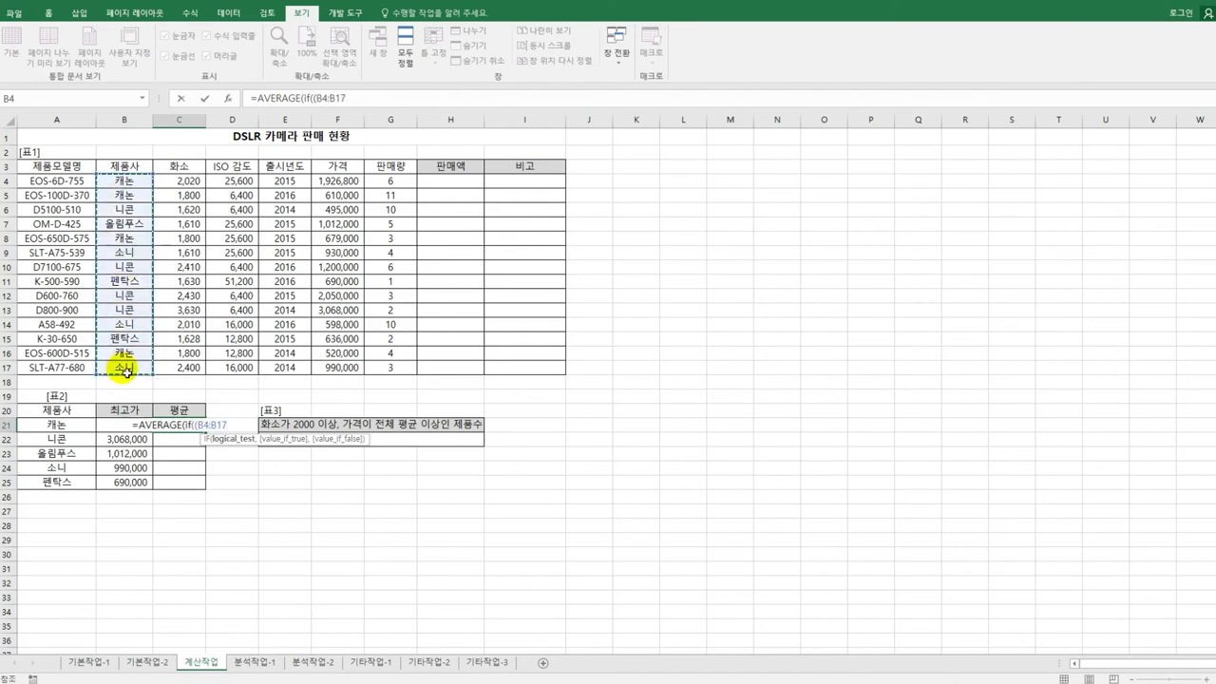
pyautogui.press('F4')
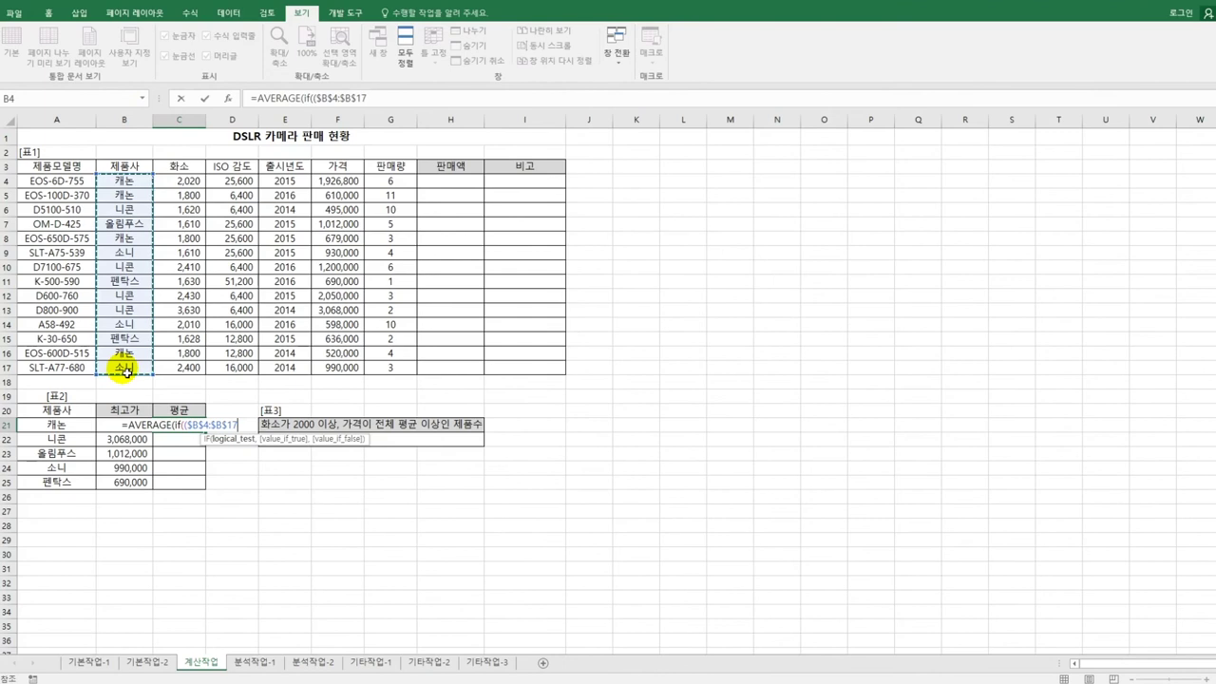
pyautogui.write('=')
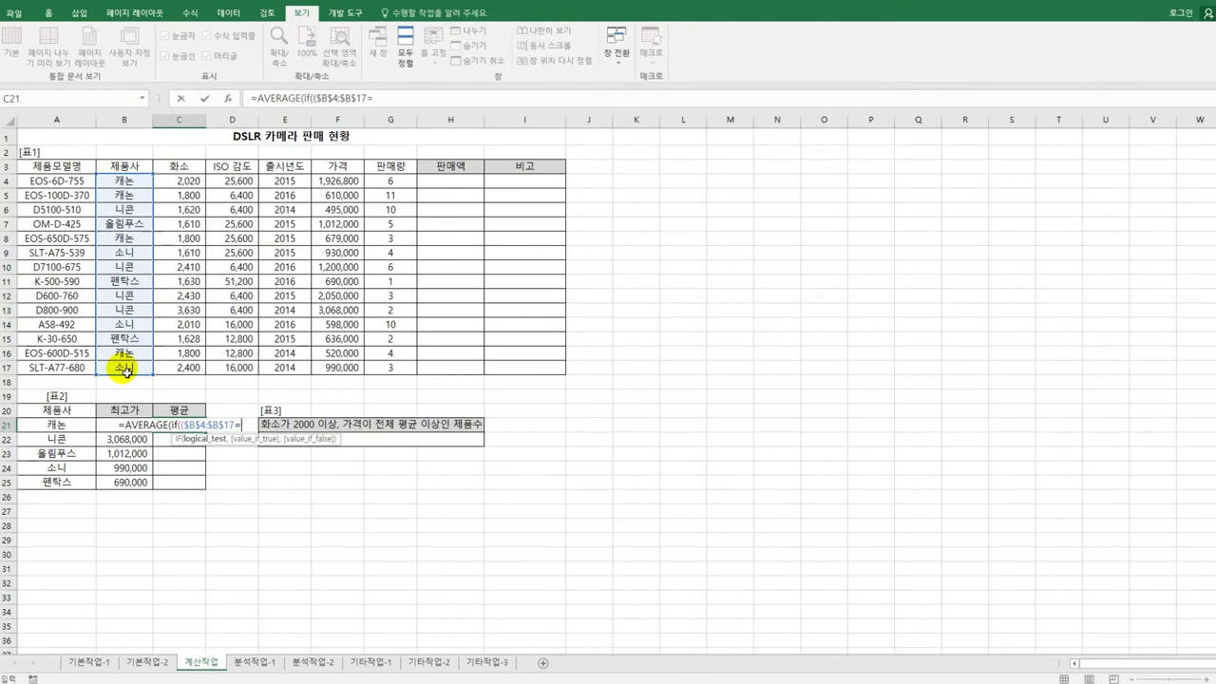
pyautogui.click(84, 428)
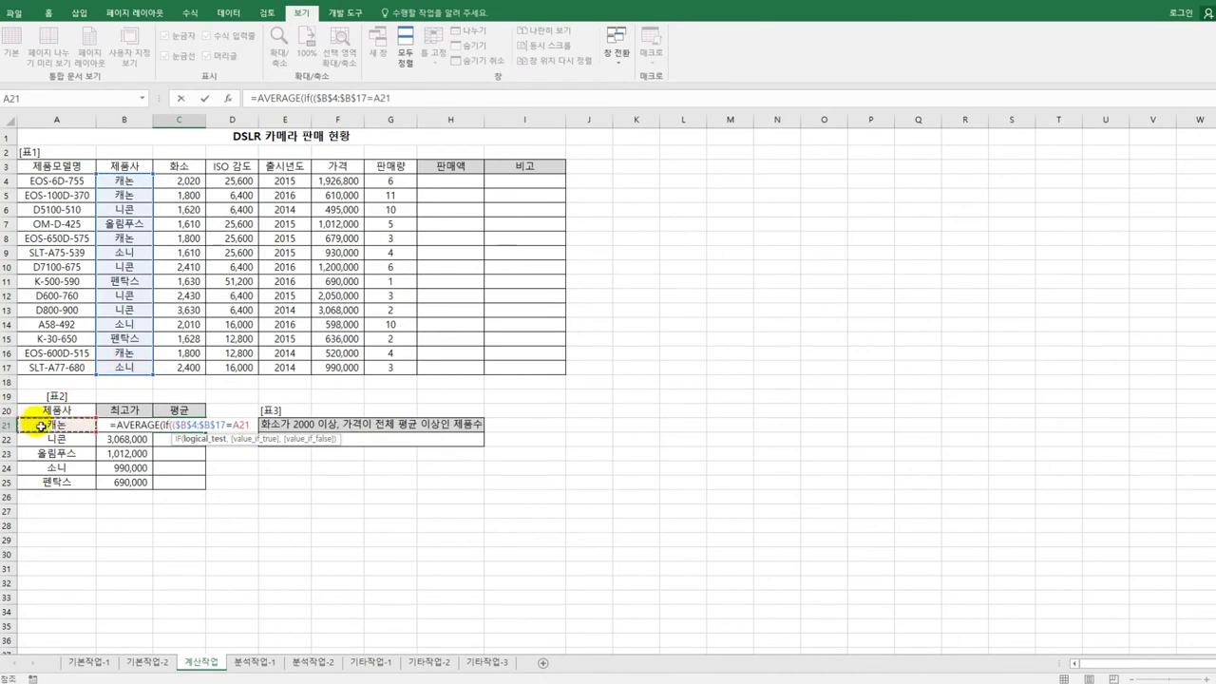
pyautogui.write(')')
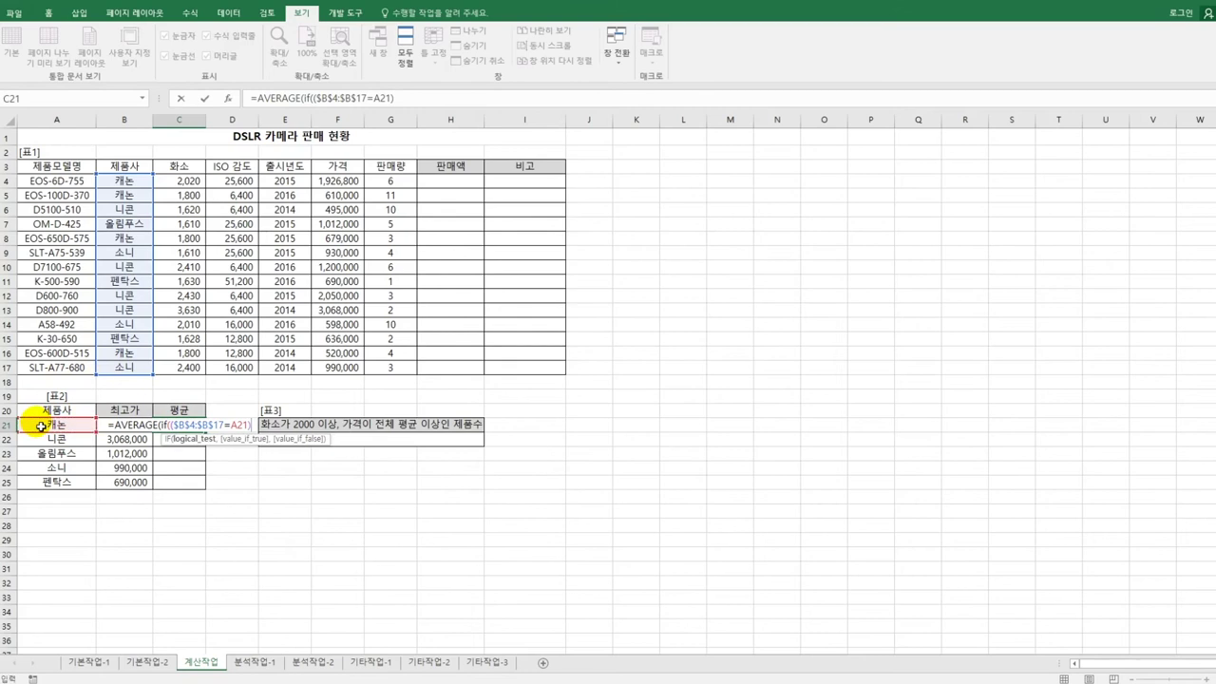
# Step: Add a second condition to the C21 formula's IF, multiplied in, testing prices ($F$4:$F$17>500000)
pyautogui.write('*')
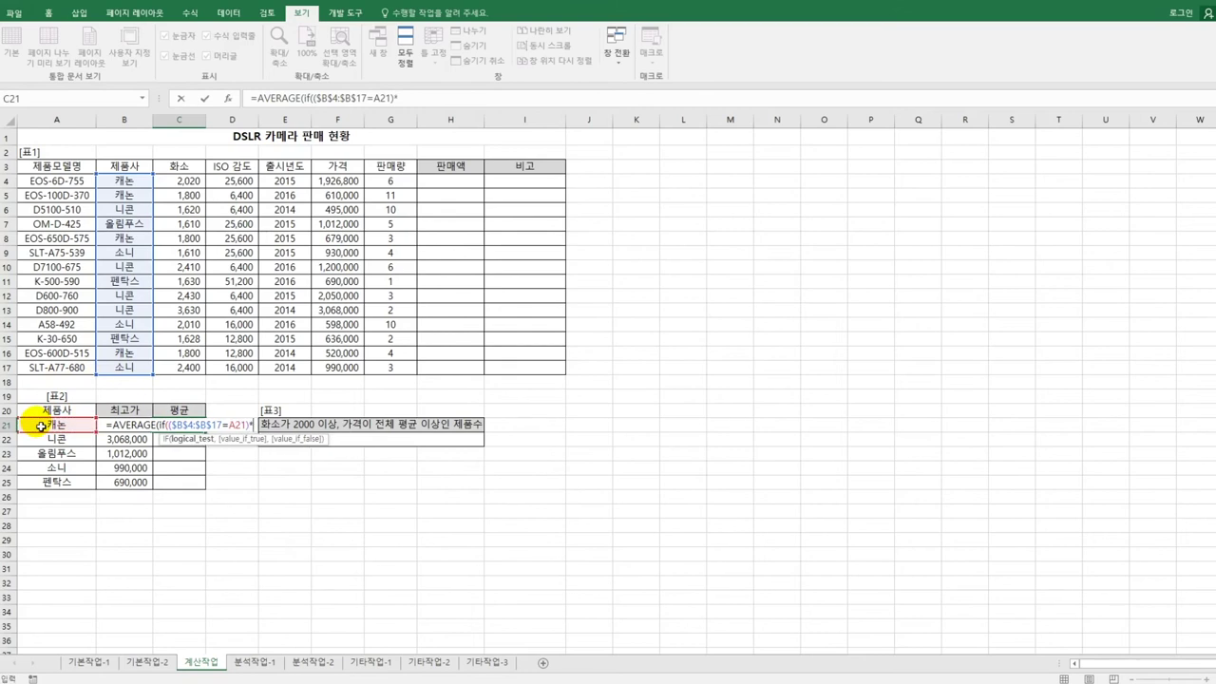
pyautogui.write('(')
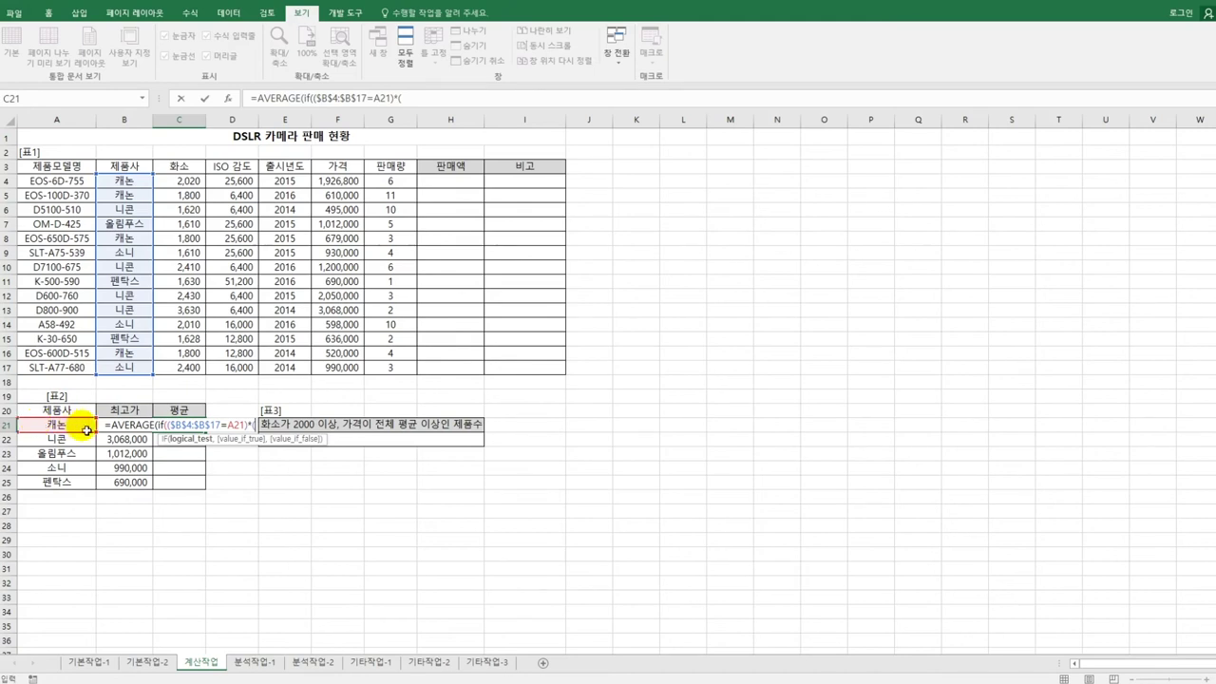
pyautogui.click(336, 183)
pyautogui.moveTo(337, 183); pyautogui.dragTo(342, 371)
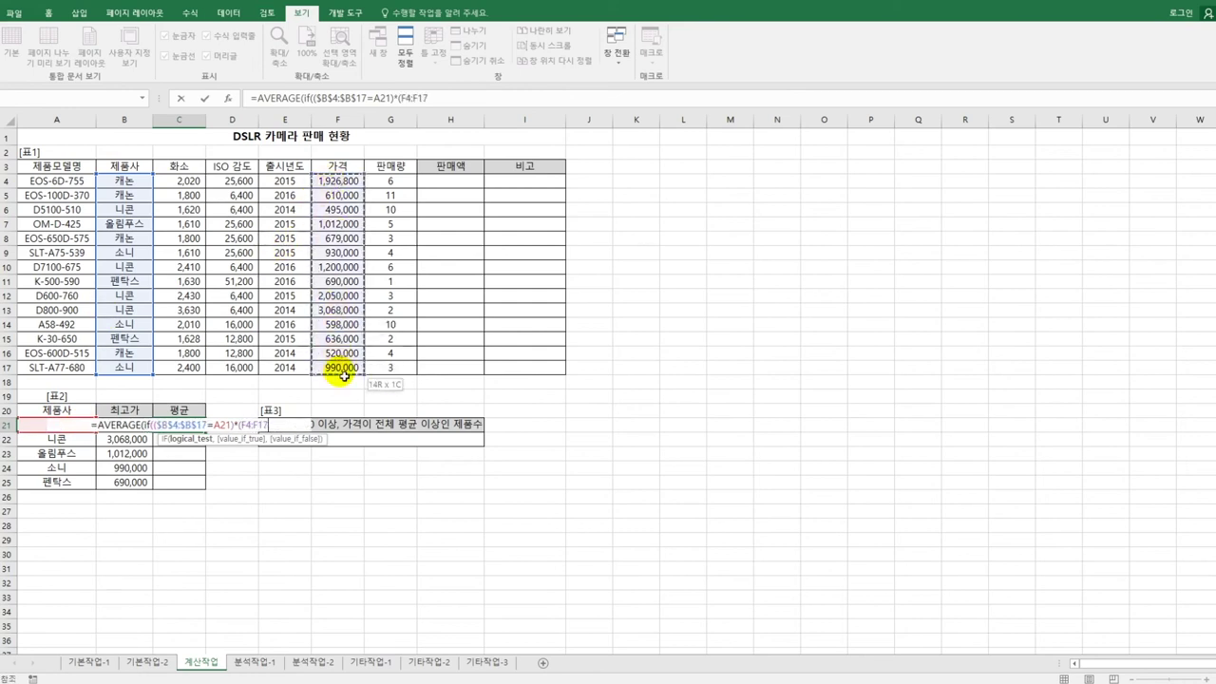
pyautogui.press('F4')
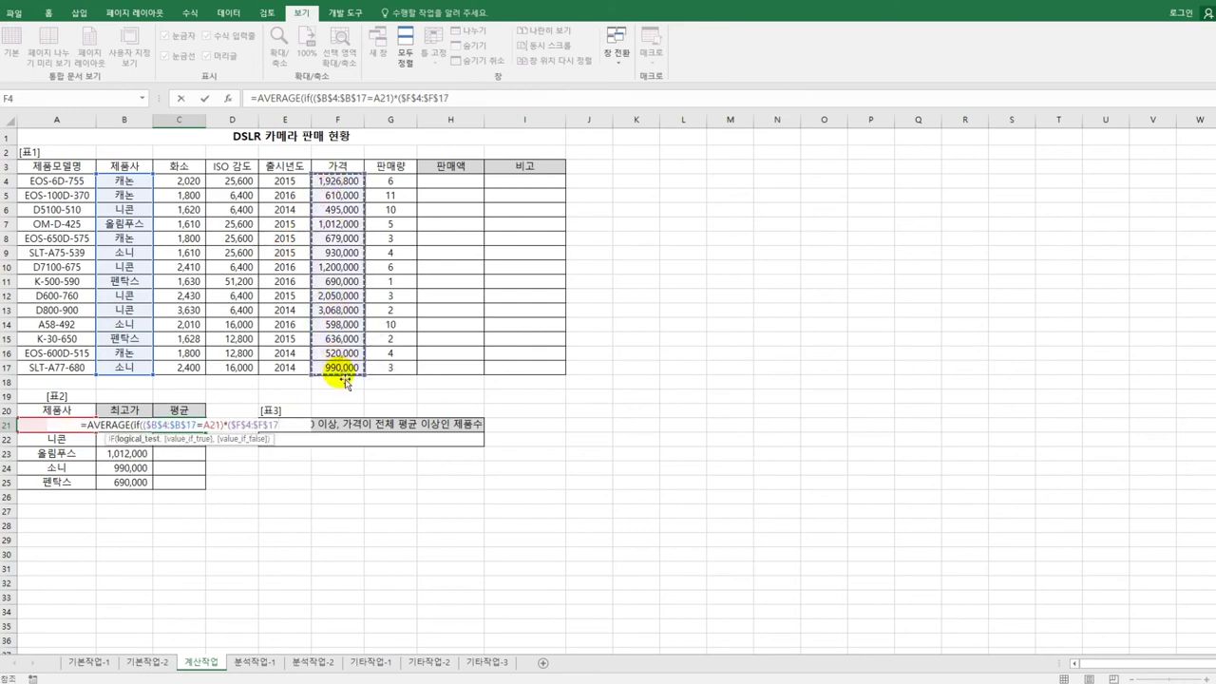
pyautogui.write('>')
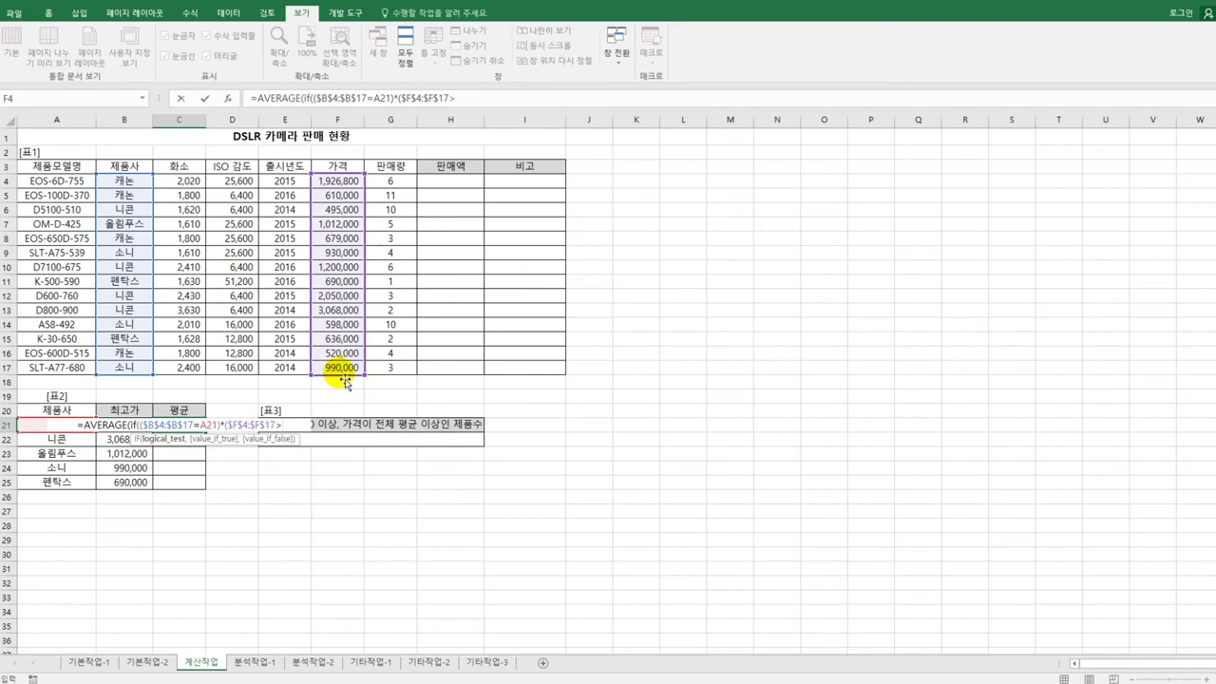
pyautogui.write('500')
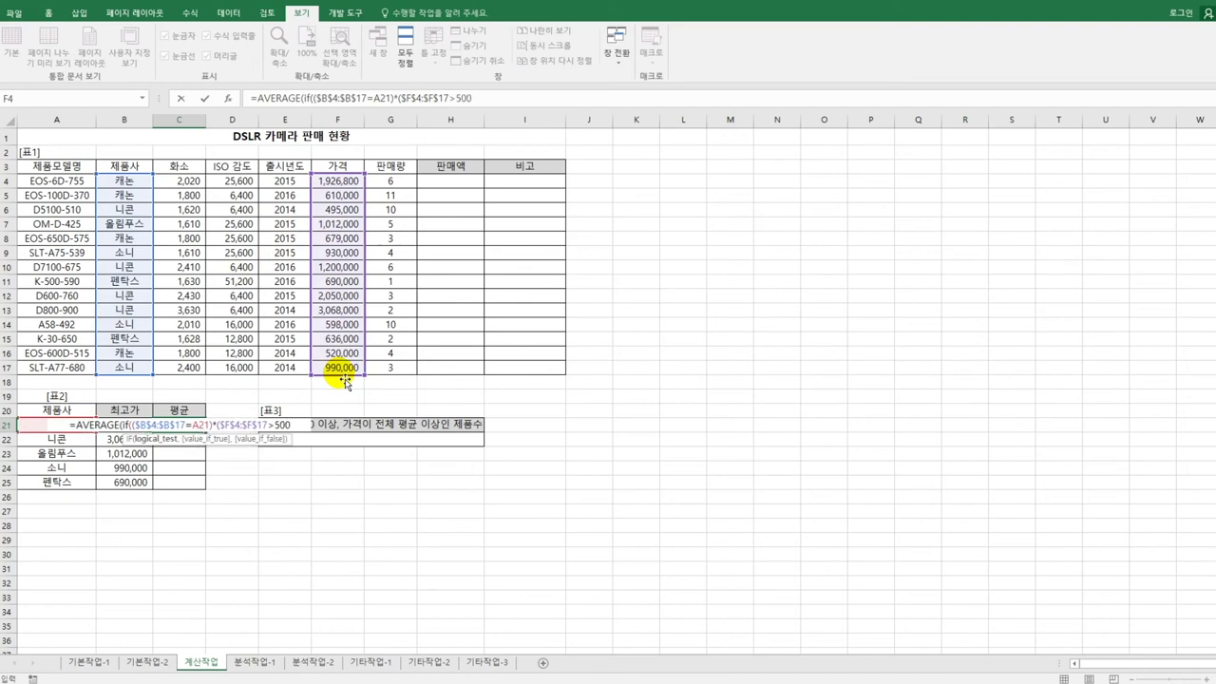
pyautogui.write('000')
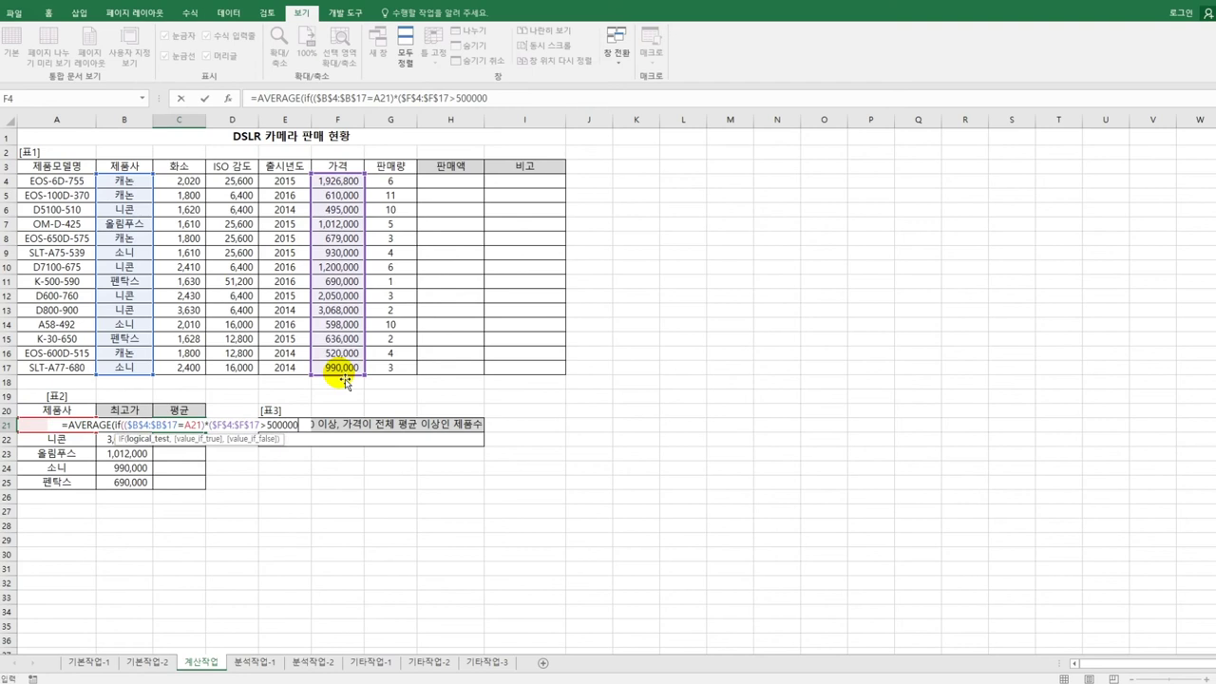
pyautogui.write(')')
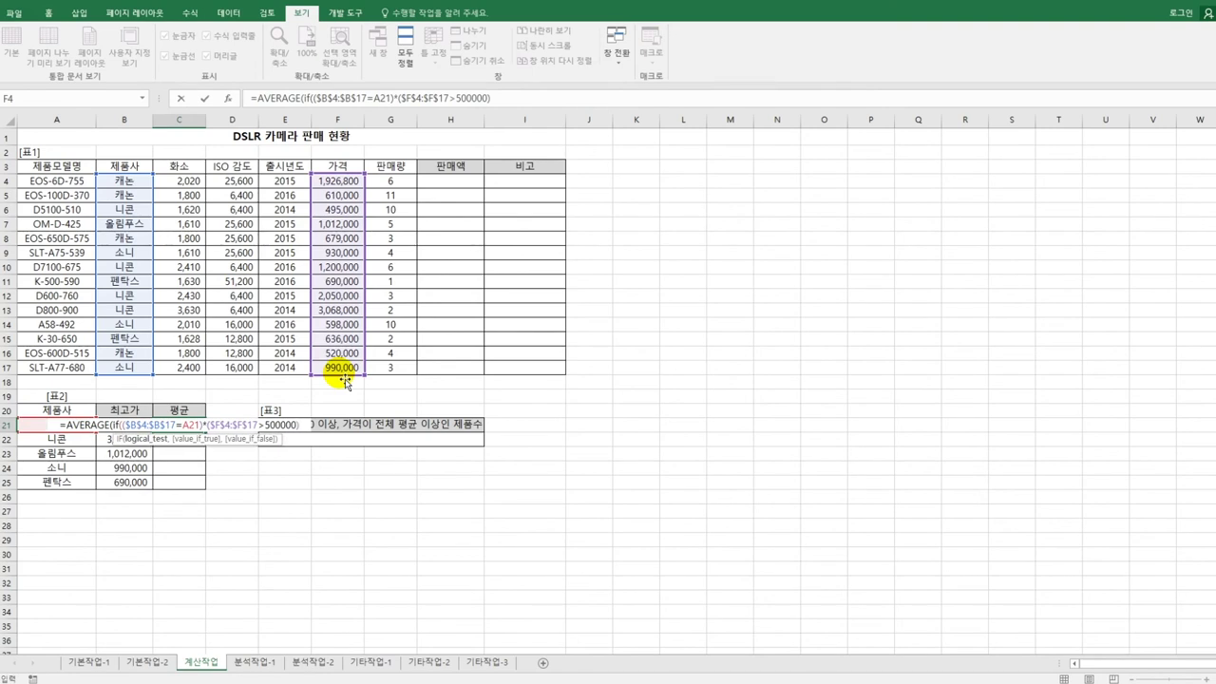
# Step: Multiply in a third condition ($F$4:$F$17<=2000000) to finish the logical test of the C21 formula
pyautogui.write('*')
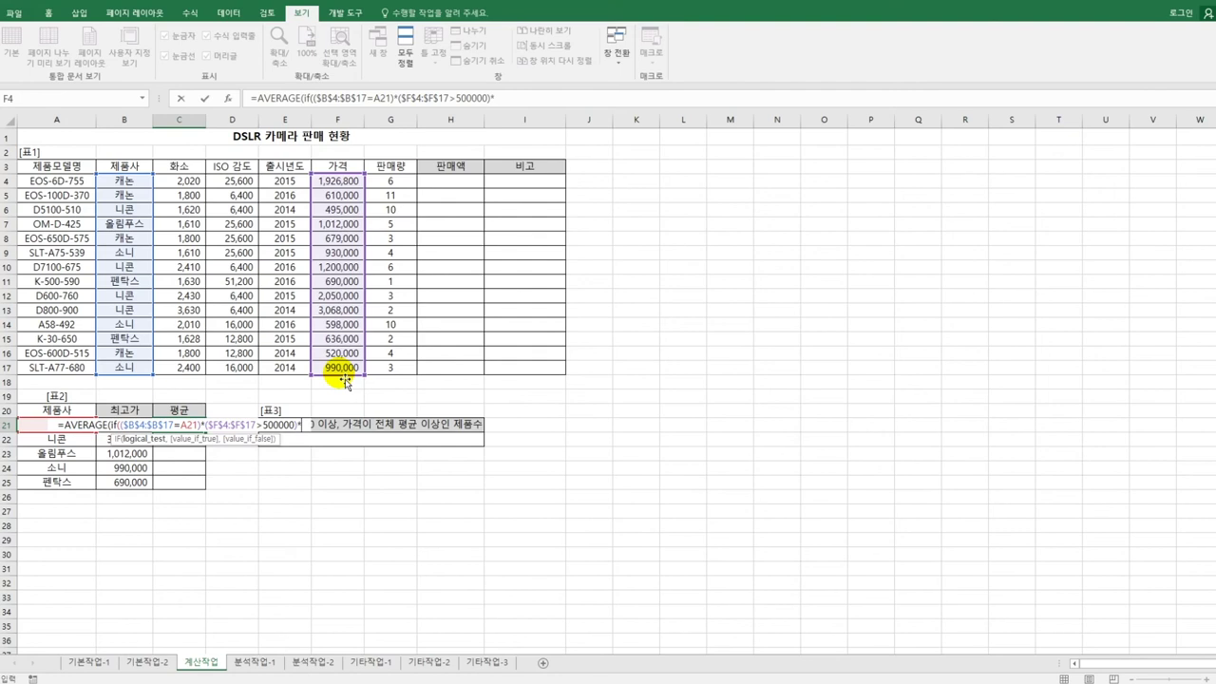
pyautogui.write('(')
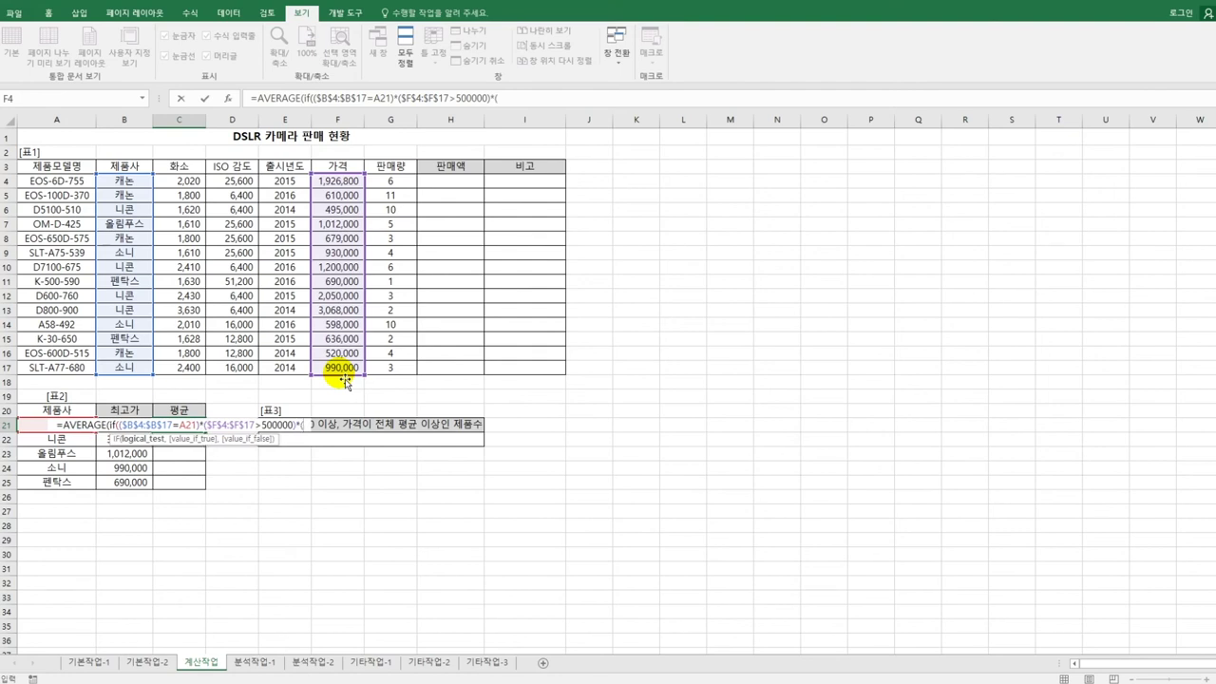
pyautogui.moveTo(339, 184); pyautogui.dragTo(348, 376)
pyautogui.press('F4')
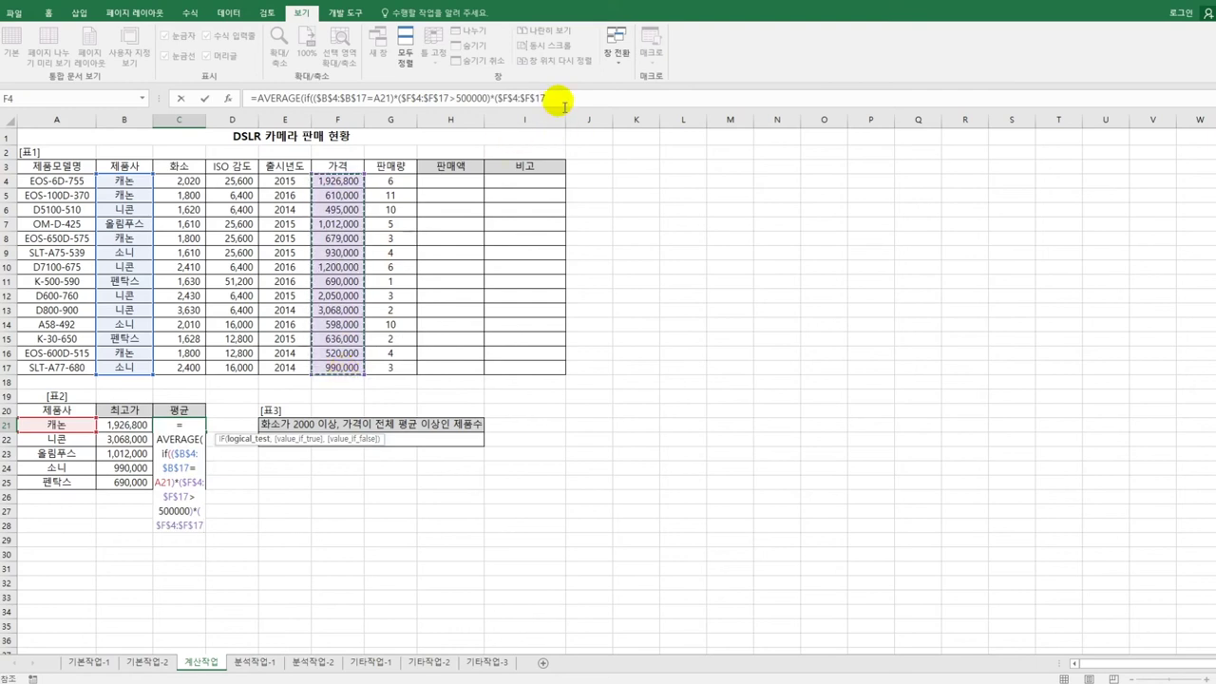
pyautogui.click(564, 106)
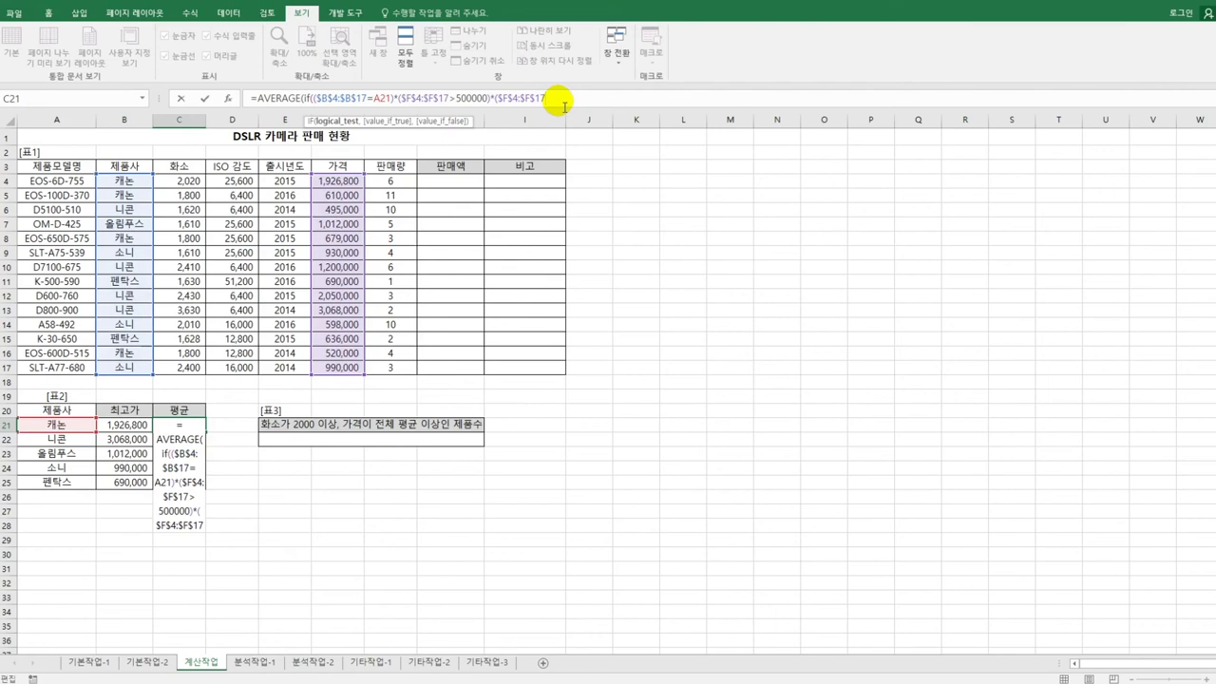
pyautogui.write('<=20000')
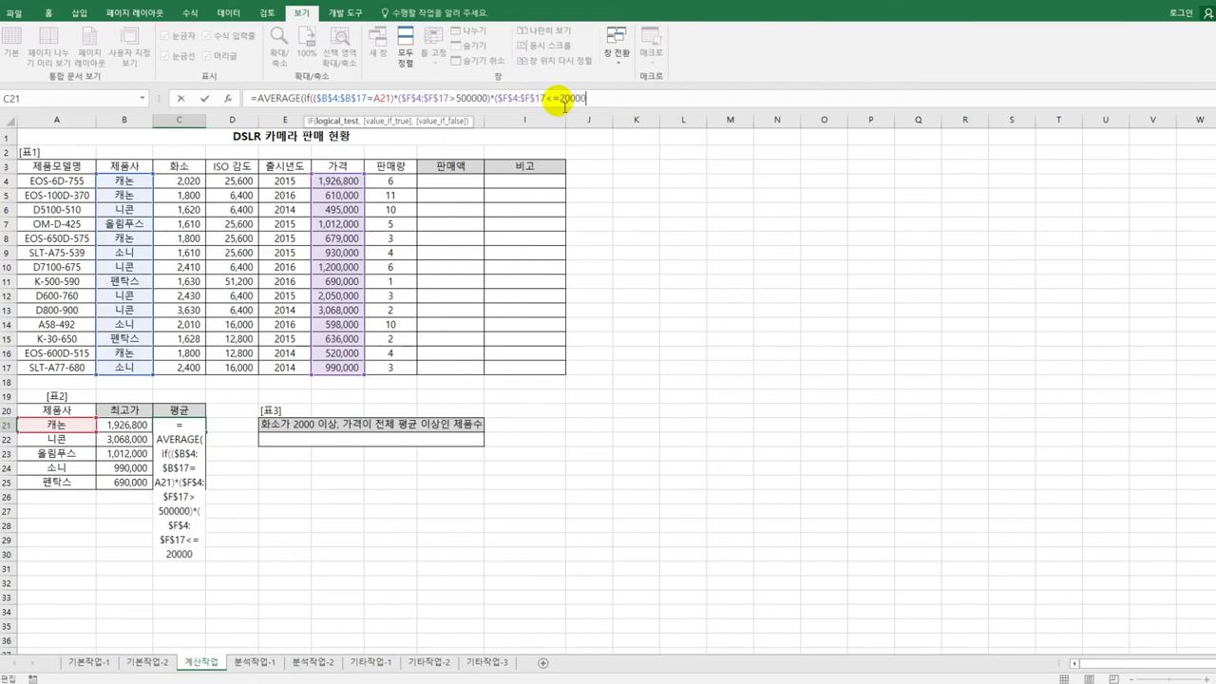
pyautogui.write('00),')
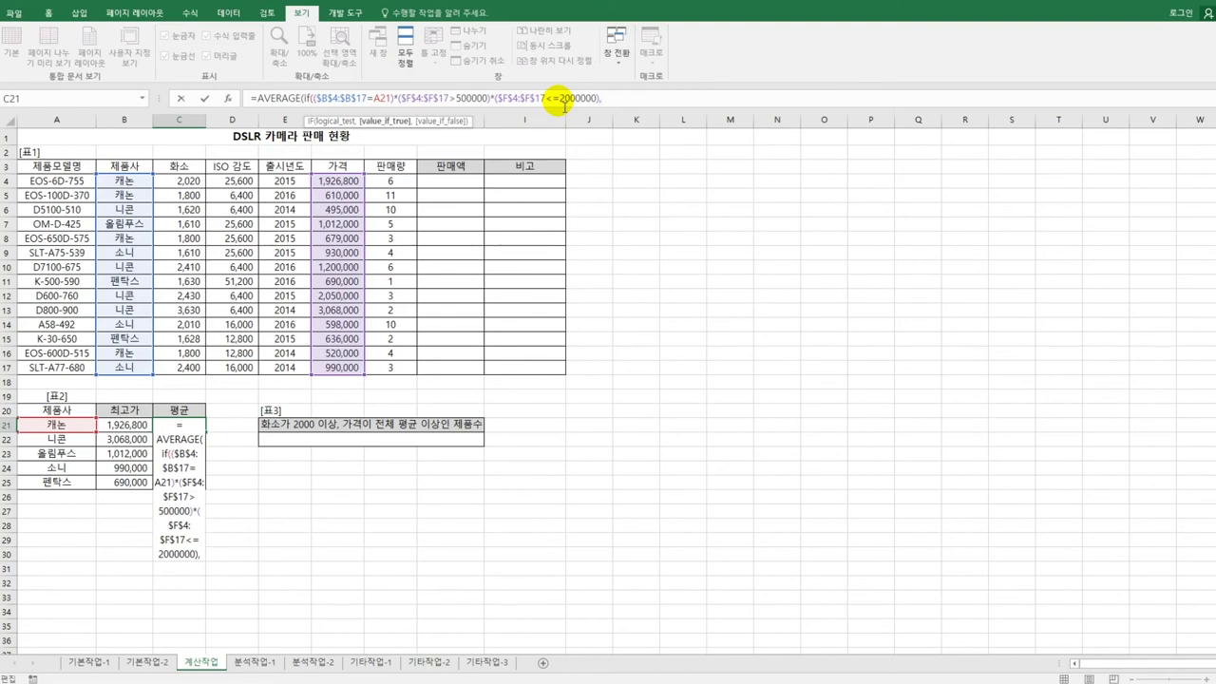
# Step: Complete the C21 formula with $F$4:$F$17 as the value if true, enter it as an array formula, and fill it down to C25
pyautogui.moveTo(338, 181); pyautogui.dragTo(331, 369)
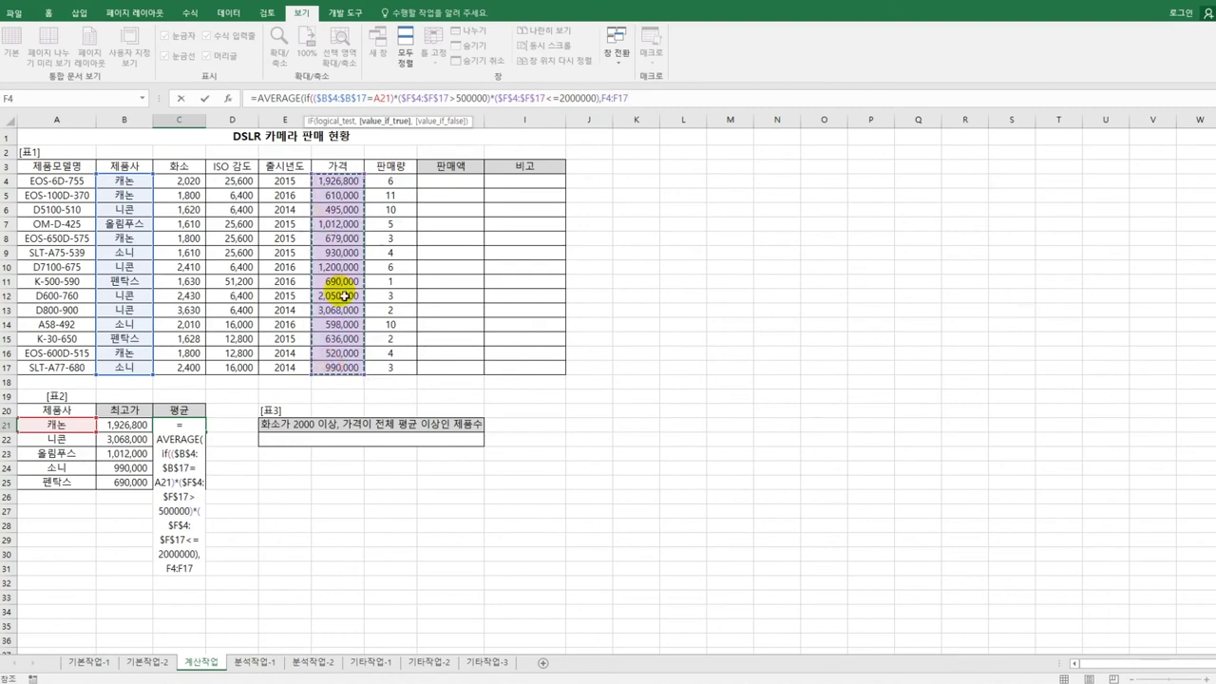
pyautogui.press('F4')
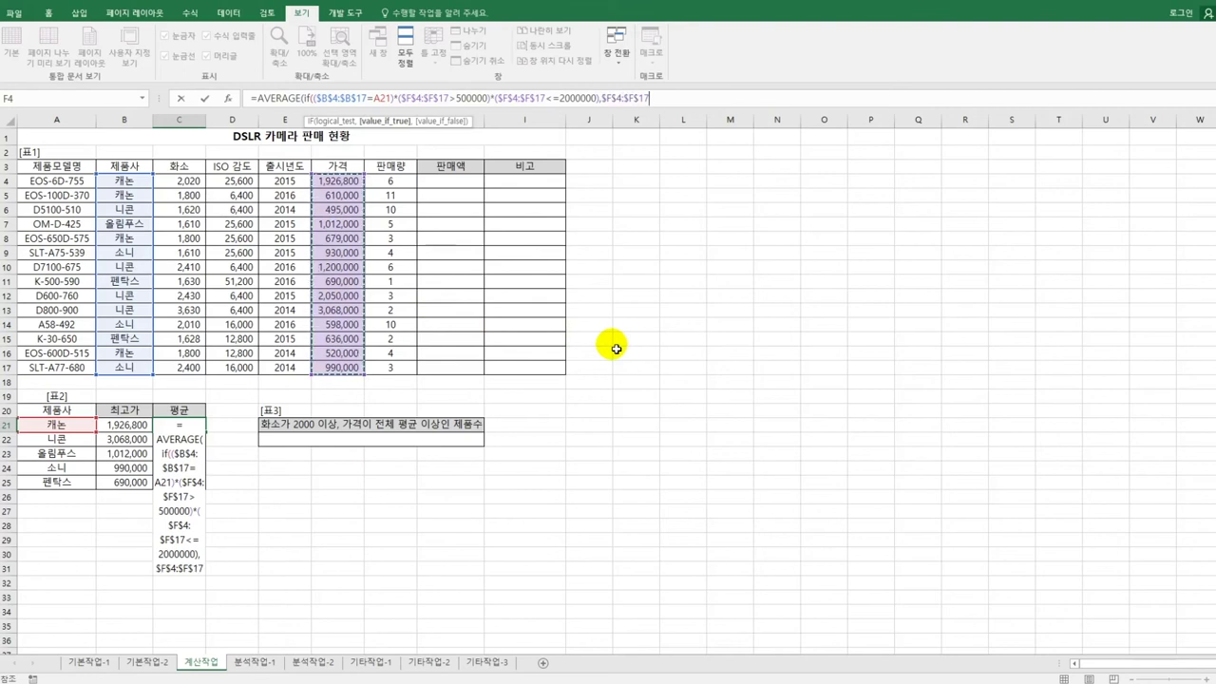
pyautogui.write('))')
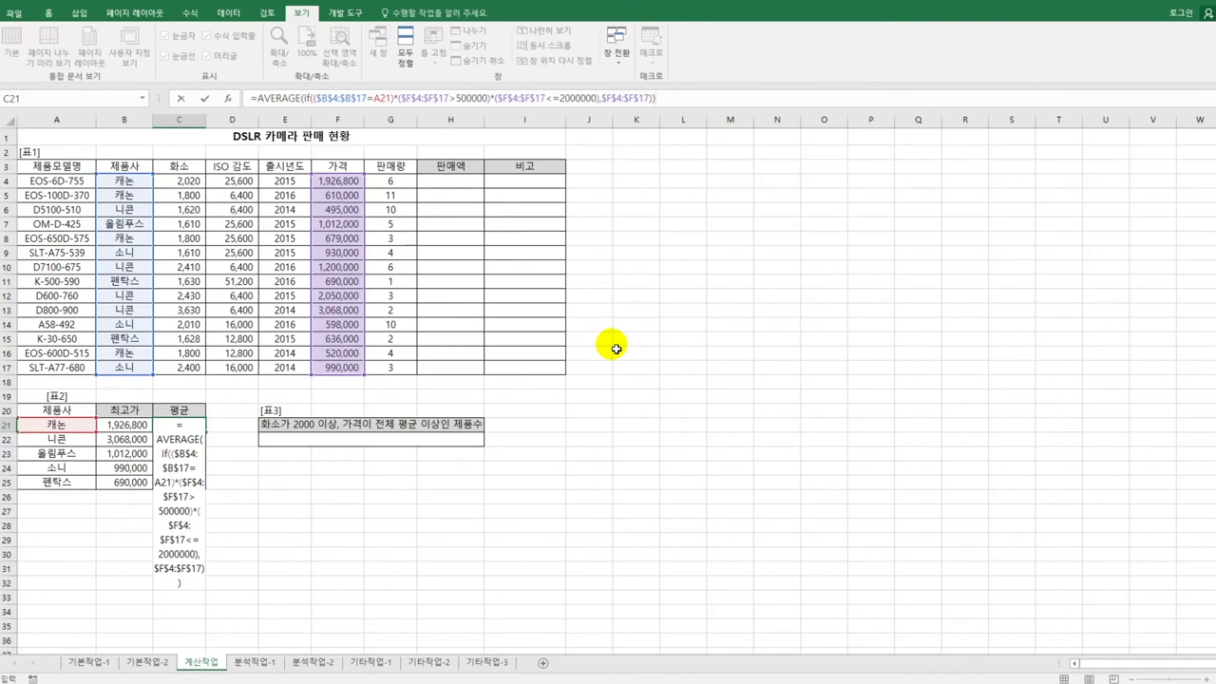
pyautogui.hotkey('ctrl', 'shift', 'Return')
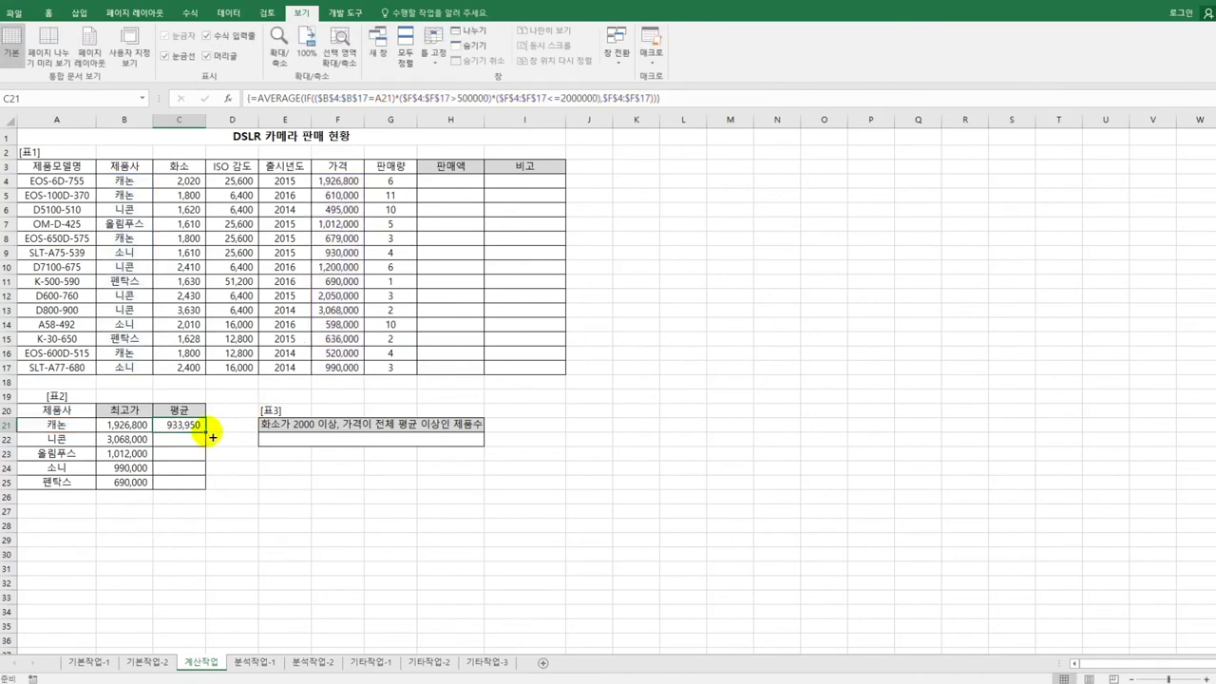
pyautogui.moveTo(207, 430); pyautogui.dragTo(205, 491)
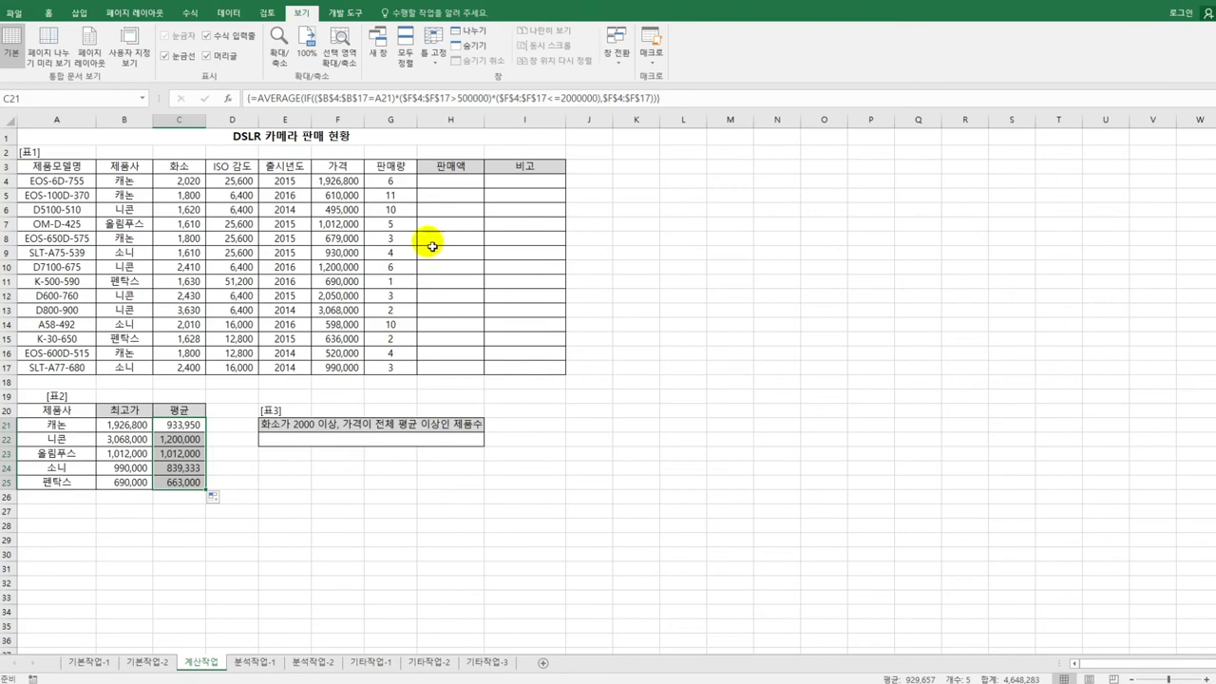
# Step: Go to the first 판매액 cell H4, switch to the Visual Basic editor and insert a new module
pyautogui.click(439, 185)
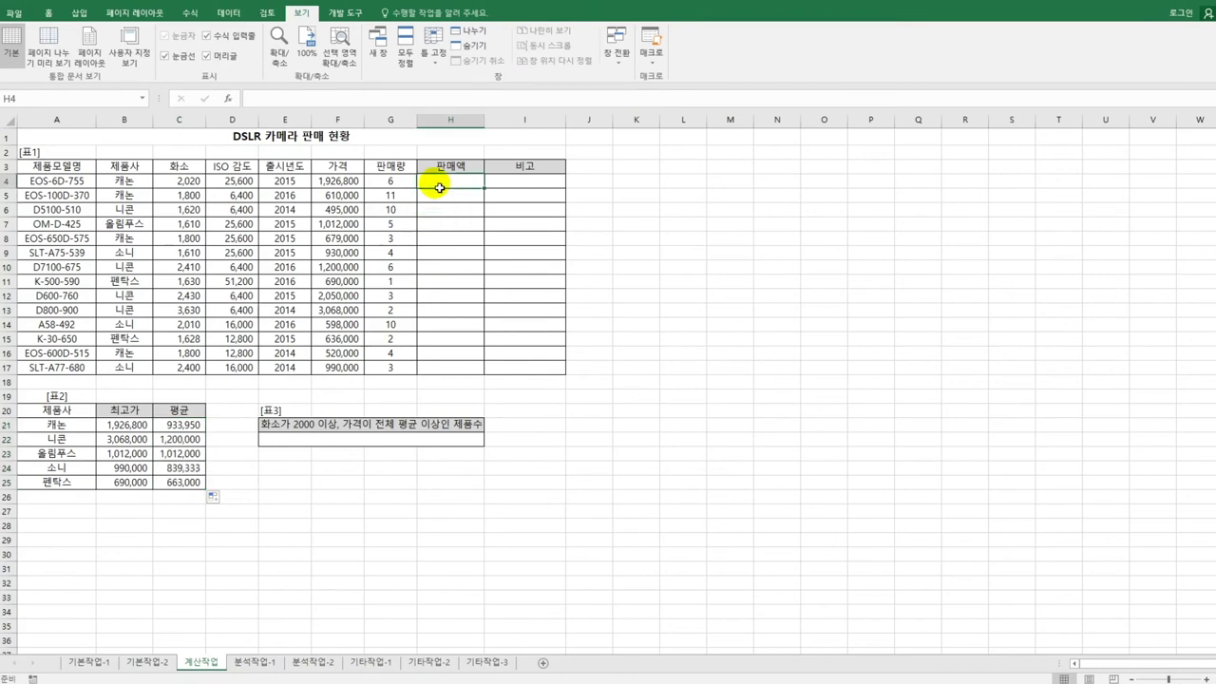
pyautogui.click(344, 12)
pyautogui.click(25, 56)
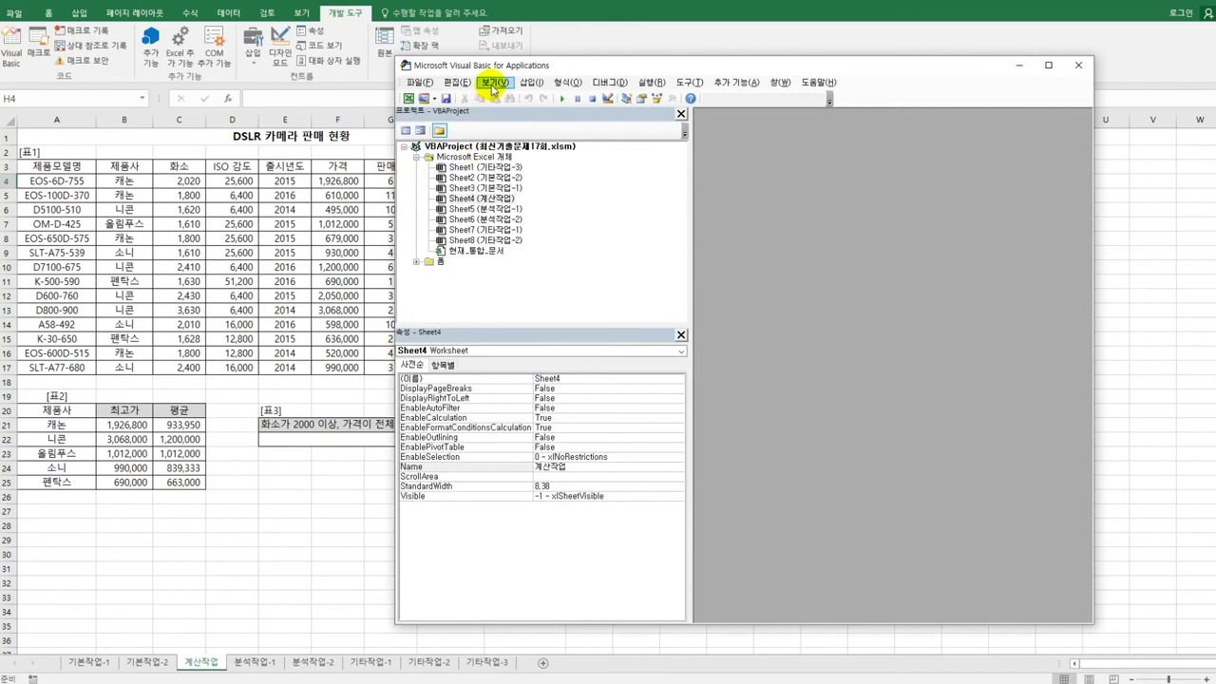
pyautogui.click(494, 83)
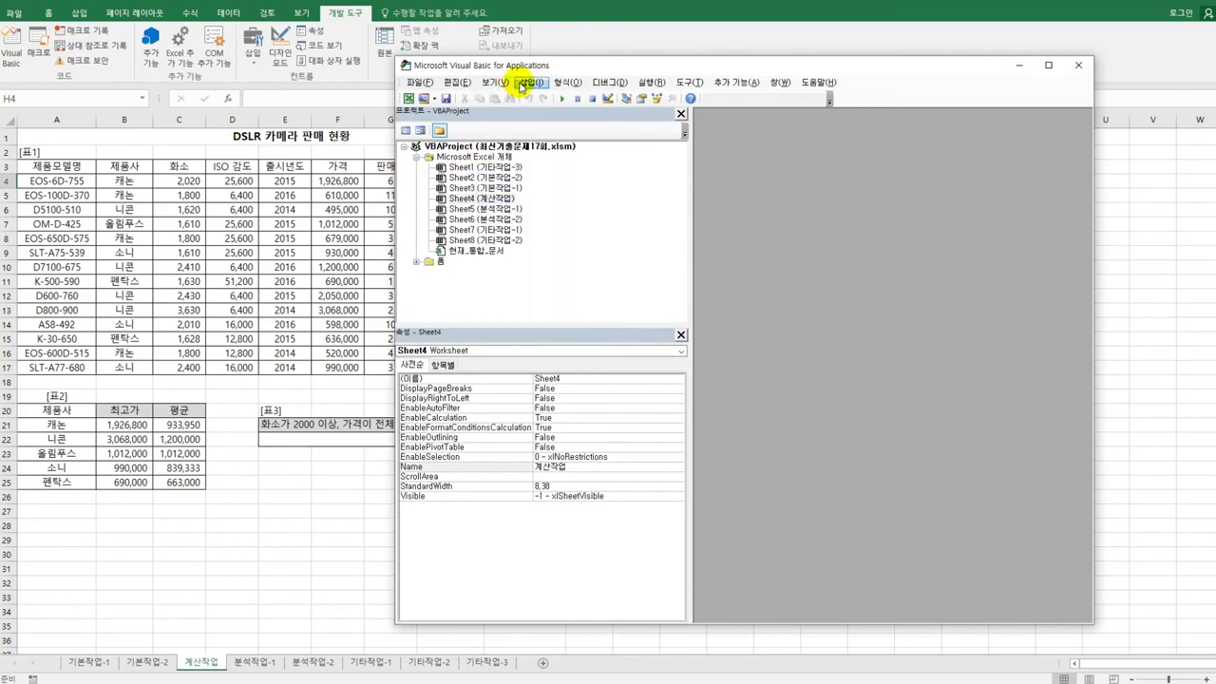
pyautogui.click(530, 82)
pyautogui.click(552, 126)
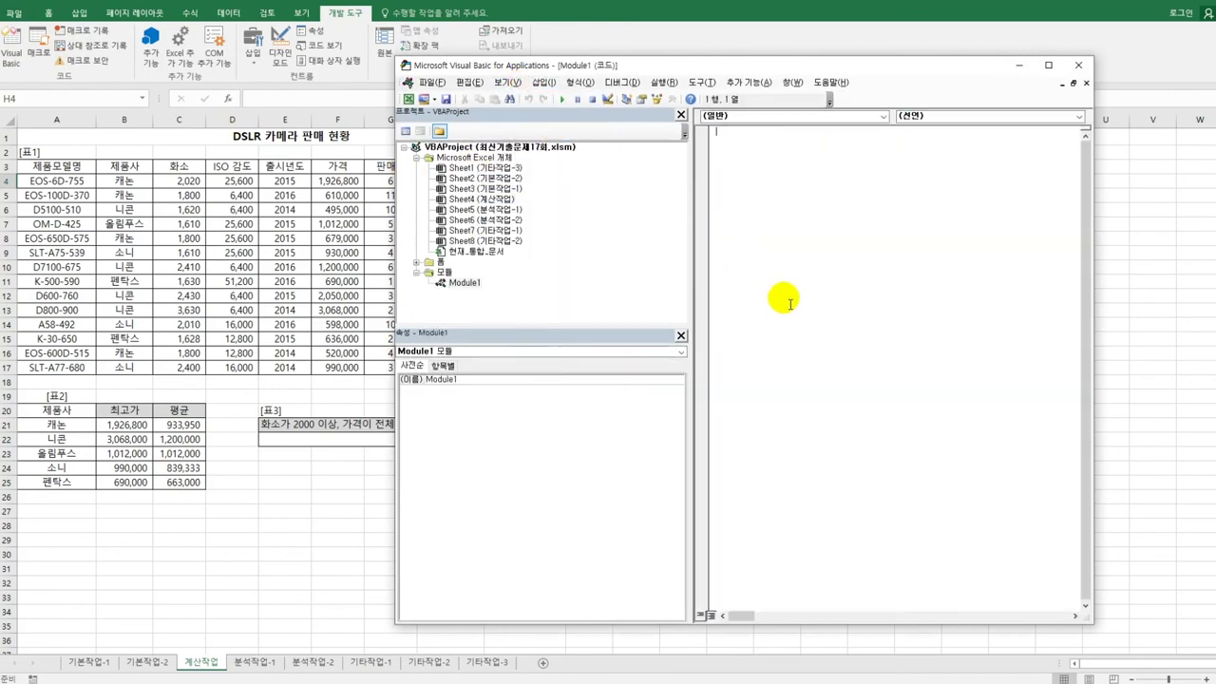
# Step: Declare the public function fn판매액(판매량, 가격) in Module1
pyautogui.write('ㅁ')
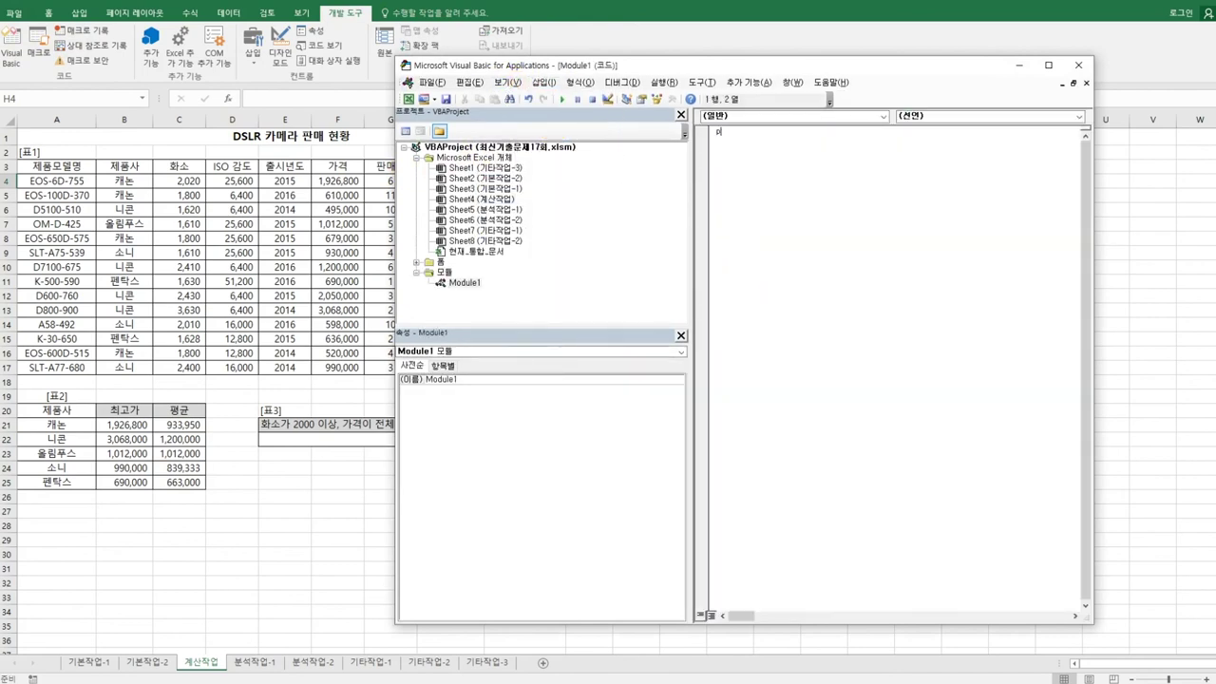
pyautogui.write('bl')
pyautogui.write('ic functio')
pyautogui.write('n fnㅁ')
pyautogui.write('ㄴㅁ')
pyautogui.write('ㅐㅇㅐㄱ(')
pyautogui.write('ㅍㅏㄴㅁㅐㄹㅑㅇ, ㄱㅏㄱㅕㄱ)')
pyautogui.press('Return')
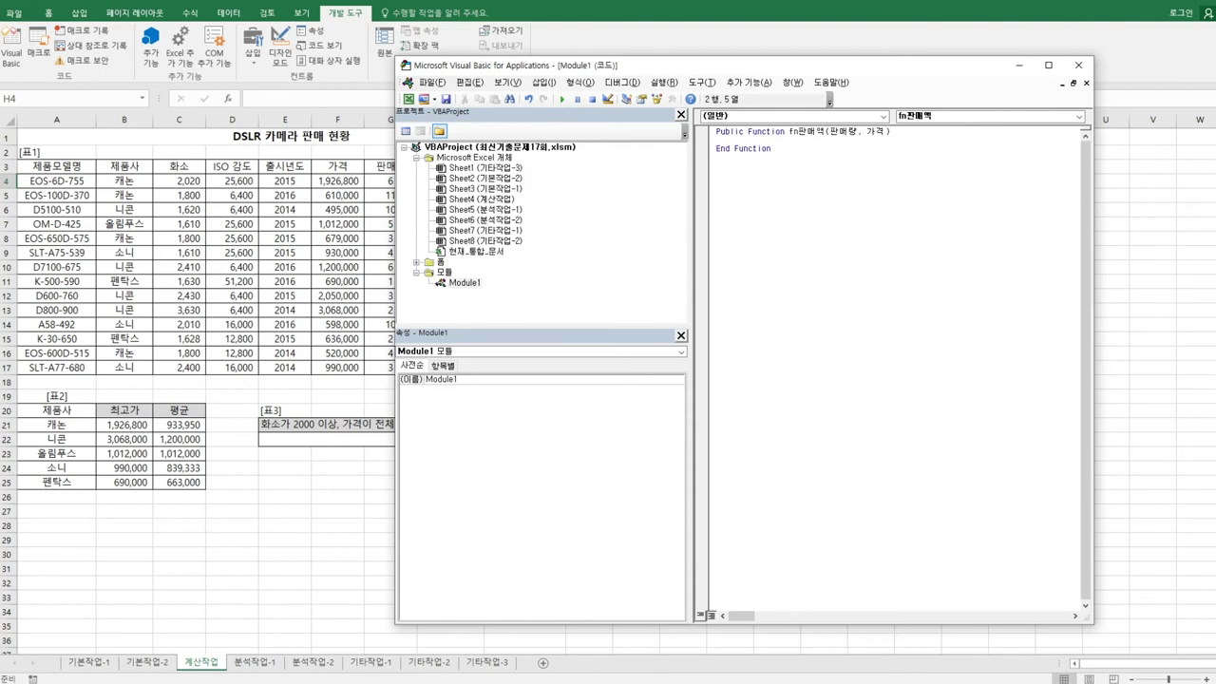
# Step: In the function, write an If branch for 판매량 >= 5 that sets fn판매액 = 판매량 * 가격 * 0.95
pyautogui.write('if')
pyautogui.write(' ㅍㅏㄴㅁㅐㄹㅑㅇ >=')
pyautogui.write(' 5 Then')
pyautogui.press('Return')
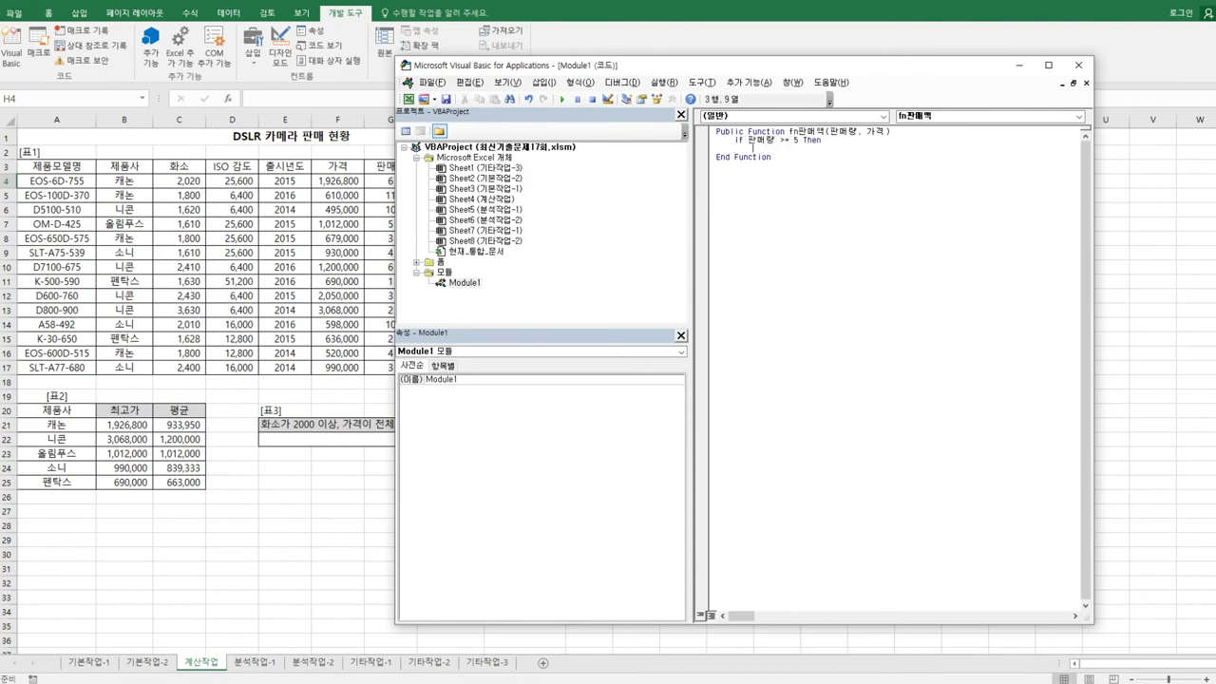
pyautogui.write('fnㅍㅏㄴㅁㅐㅇㅐㄱ')
pyautogui.write(' = ㅍㅏㄴㅁ')
pyautogui.write('ㅐㄹㅑㅇ ')
pyautogui.write('* ㄱㅏㄱㅕㄱ ')
pyautogui.write('*')
pyautogui.write('0.95')
pyautogui.press('Return')
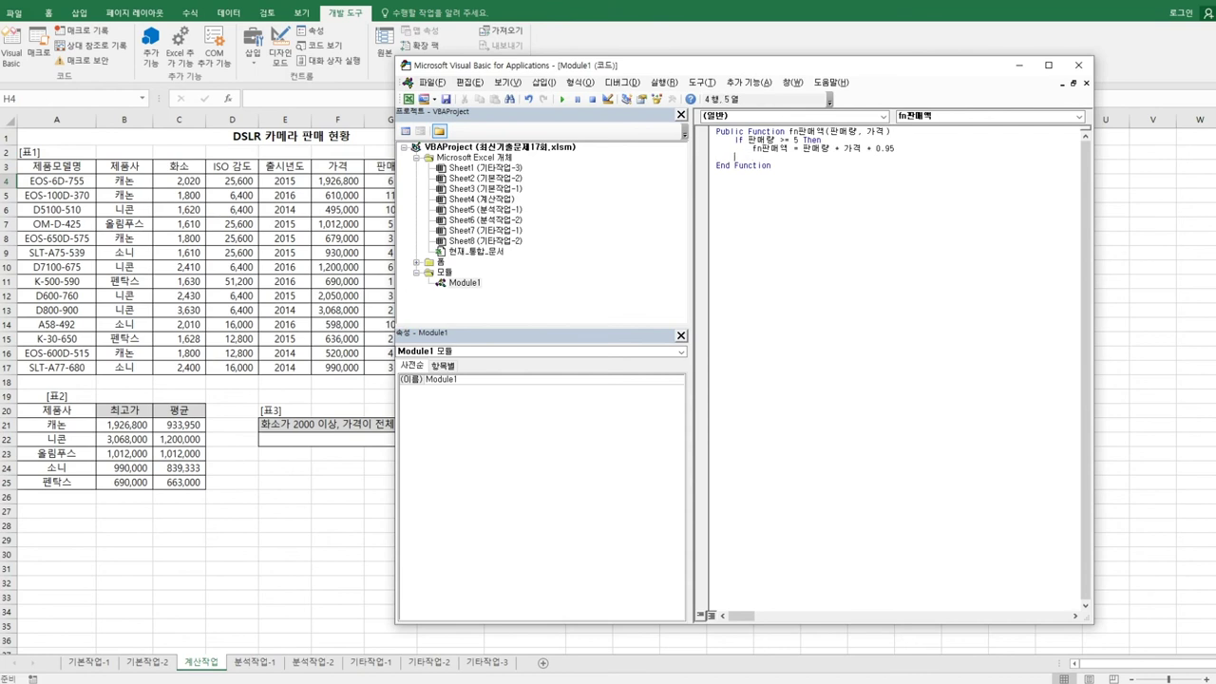
# Step: Add an Else branch that sets fn판매액 = 판매량 * 가격 * 0.97
pyautogui.write('Else')
pyautogui.press('Return')
pyautogui.write('fn판매')
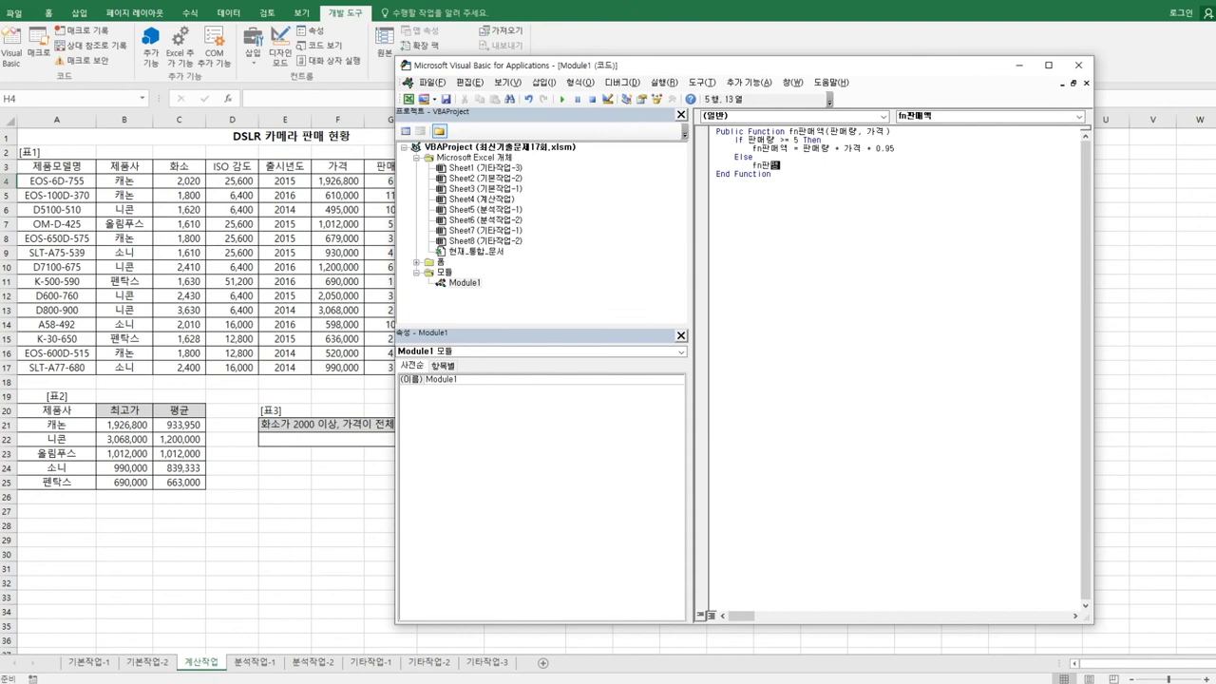
pyautogui.write('액 = 판매량 * 가격 * 0.97')
pyautogui.press('Return')
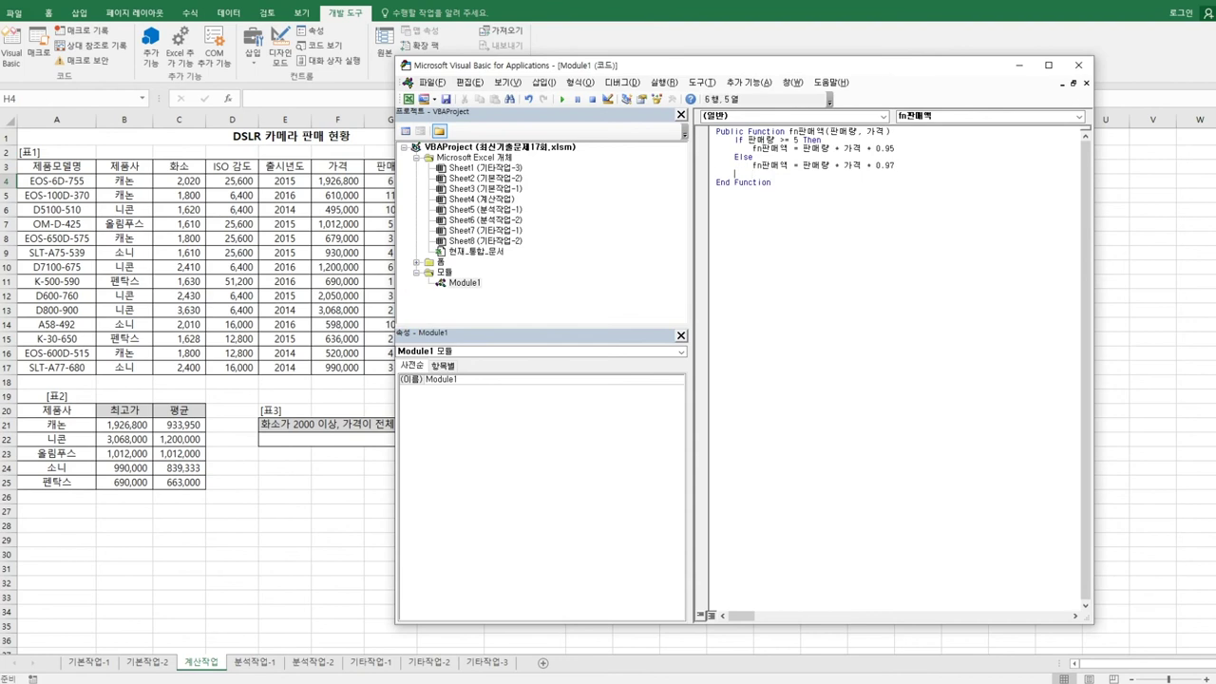
# Step: Close the block with End If, separate it from the function's first and last lines with blank lines, and return to the worksheet
pyautogui.write('End If')
pyautogui.press('Return')
pyautogui.press('Up')
pyautogui.press('Up')
pyautogui.press('End')
pyautogui.press('Return')
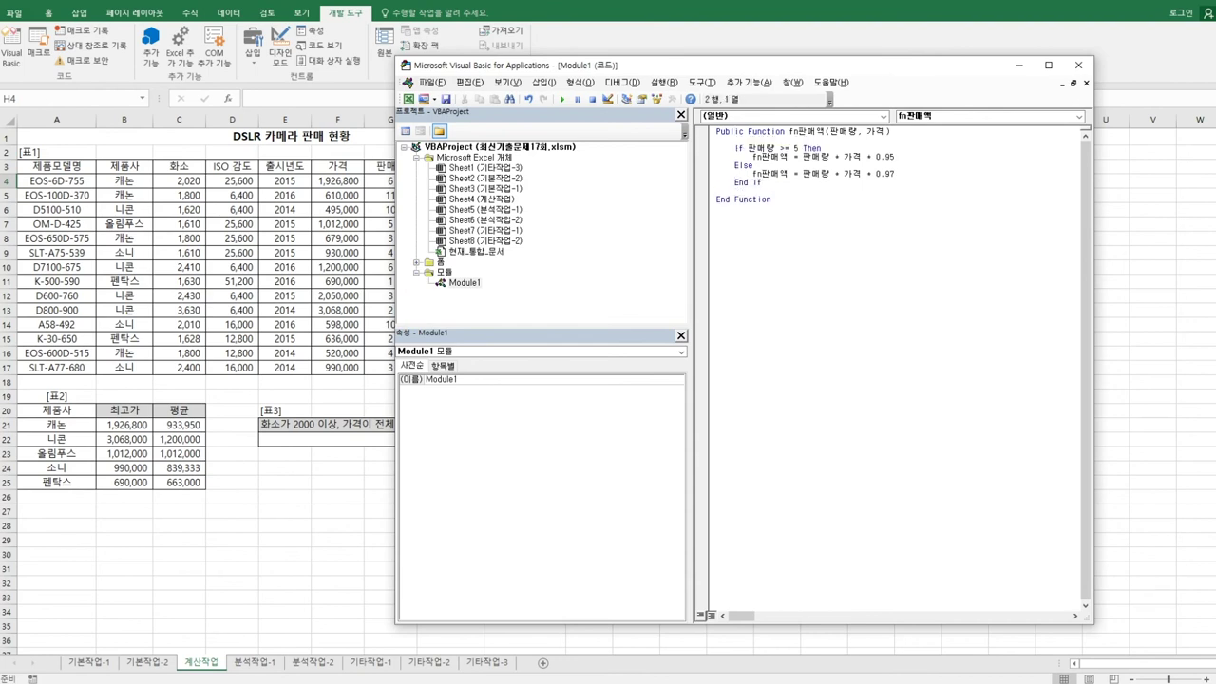
pyautogui.click(1078, 65)
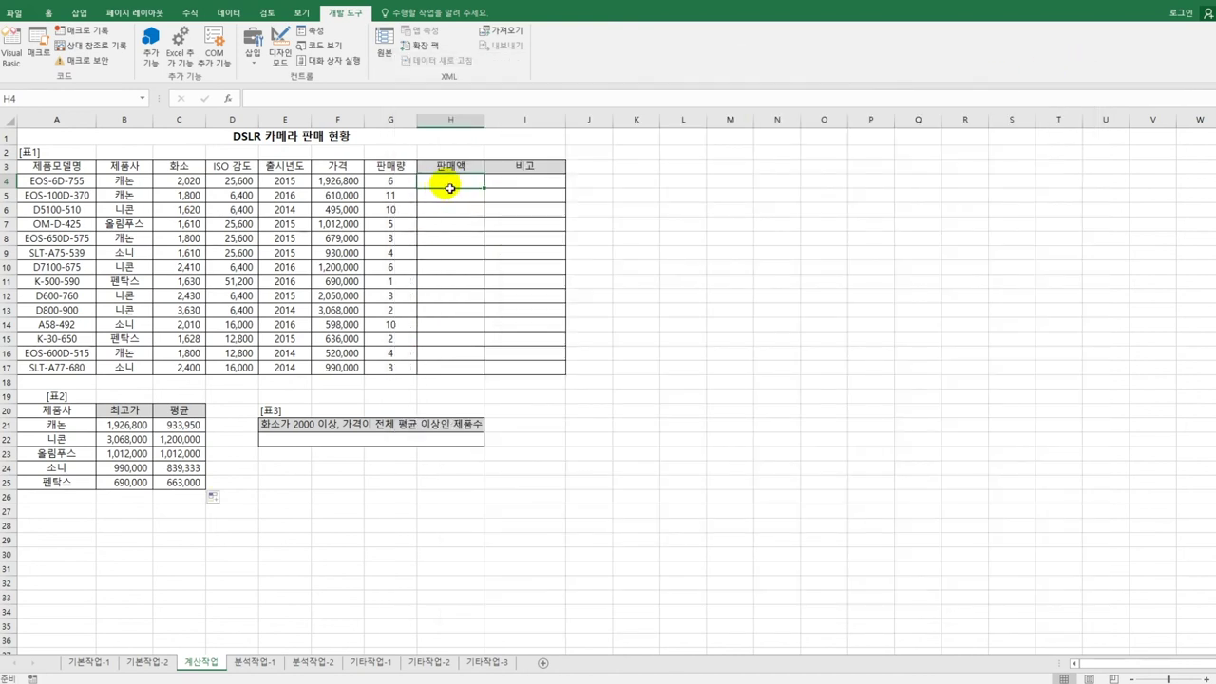
# Step: Calculate 판매액 in H4 with the user-defined function fn판매액, using G4 as 판매량 and F4 as 가격, and fill it down to H17
pyautogui.click(228, 98)
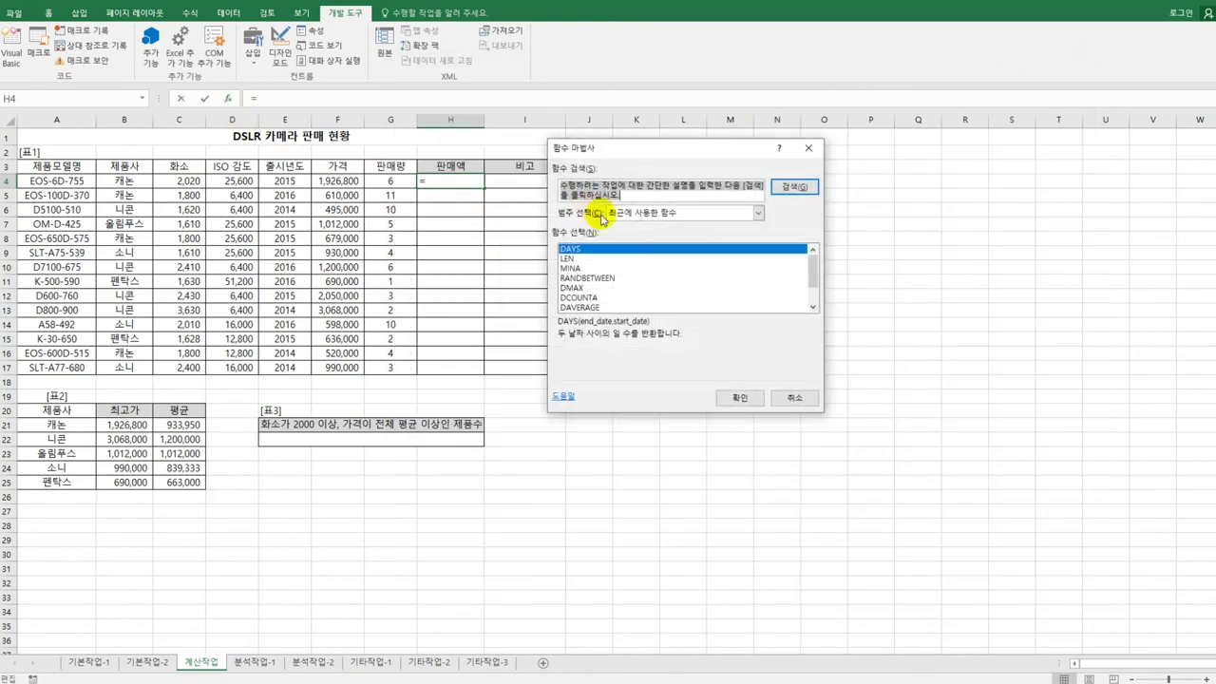
pyautogui.click(758, 213)
pyautogui.click(642, 332)
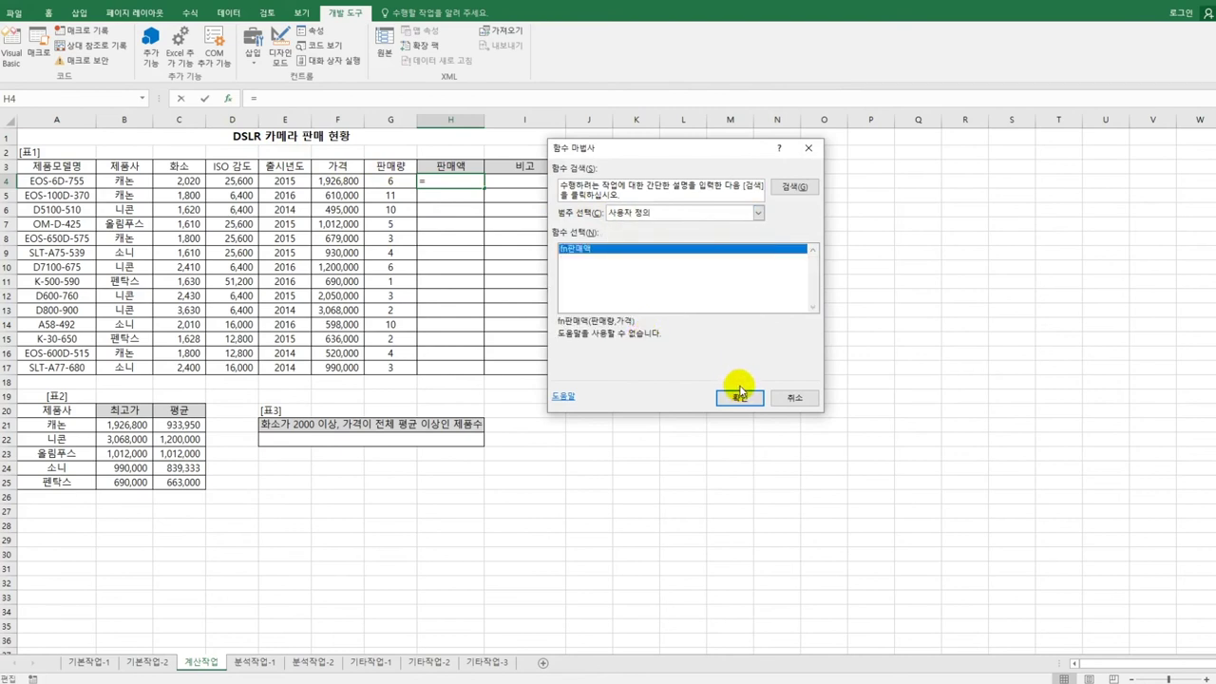
pyautogui.click(739, 393)
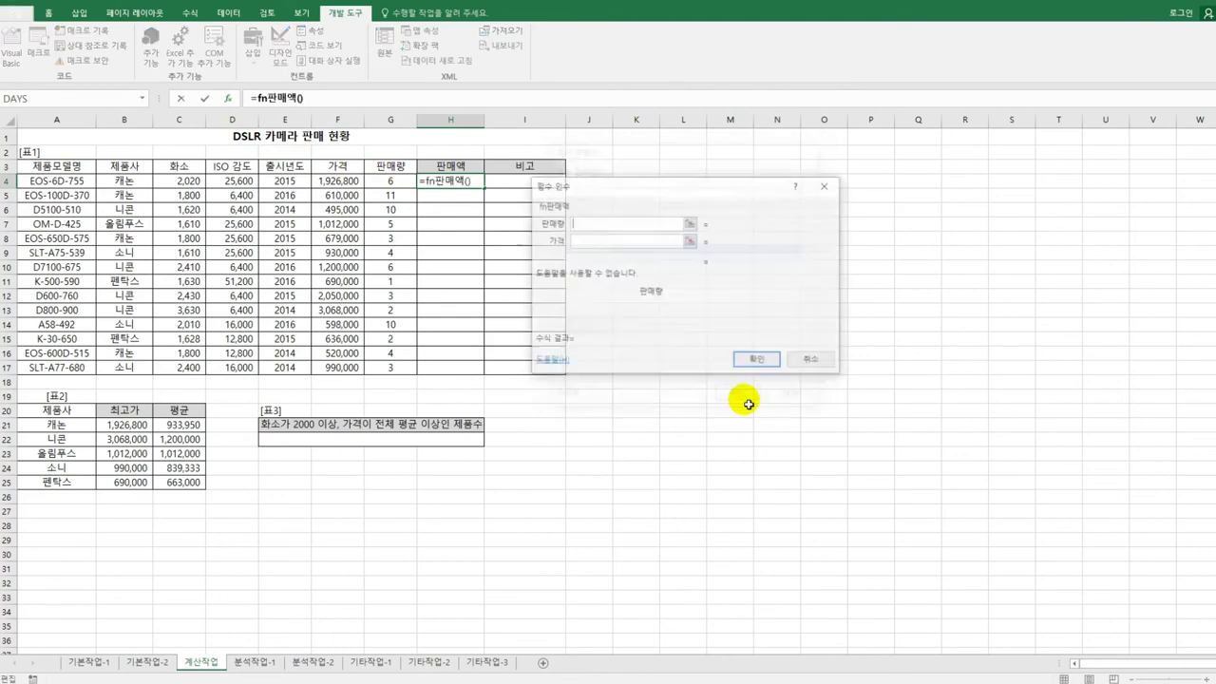
pyautogui.click(389, 180)
pyautogui.click(570, 241)
pyautogui.click(338, 181)
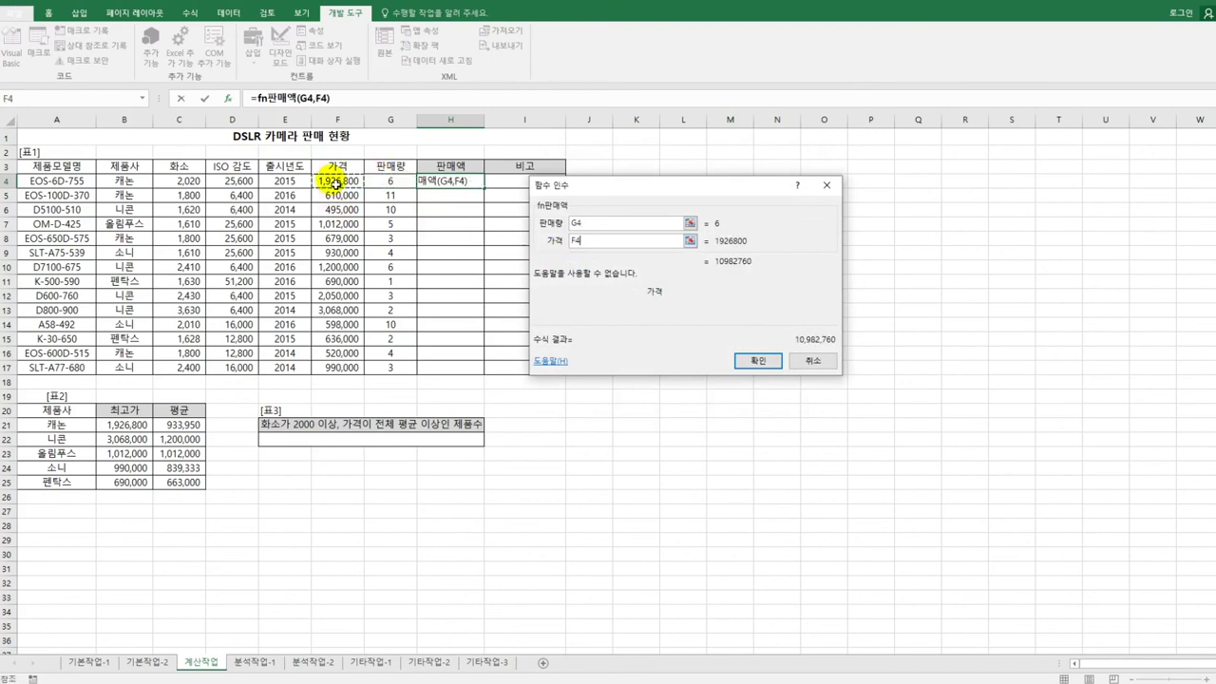
pyautogui.click(750, 361)
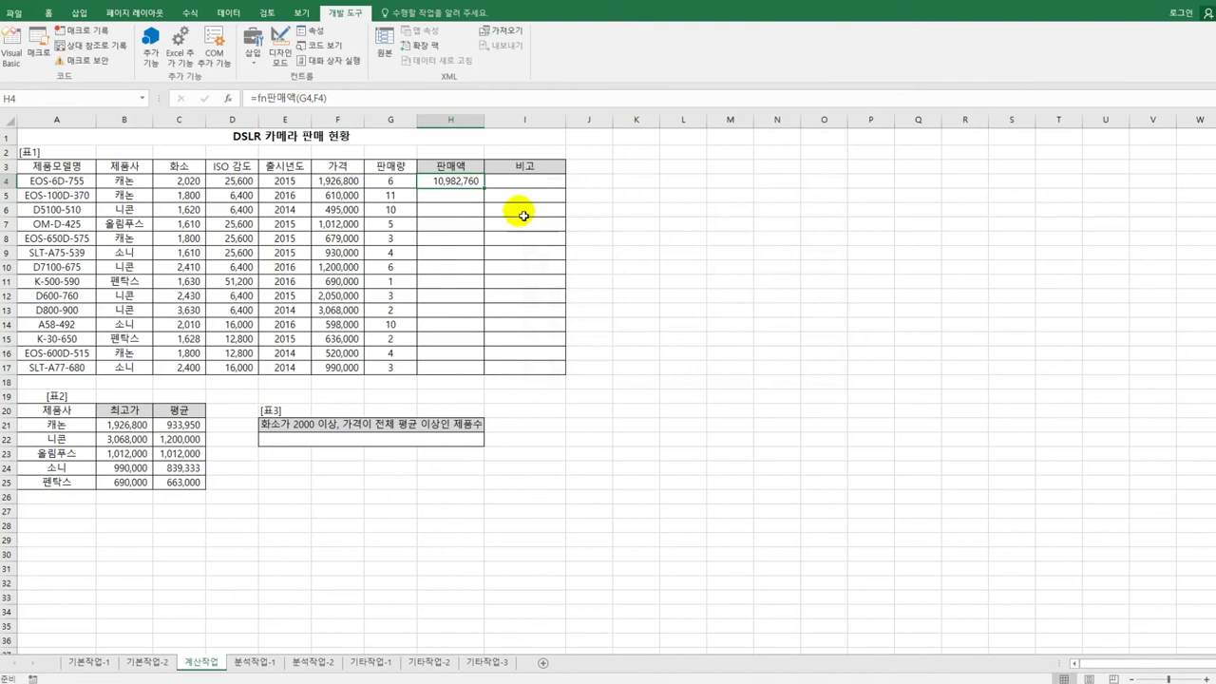
pyautogui.moveTo(483, 187); pyautogui.dragTo(486, 382)
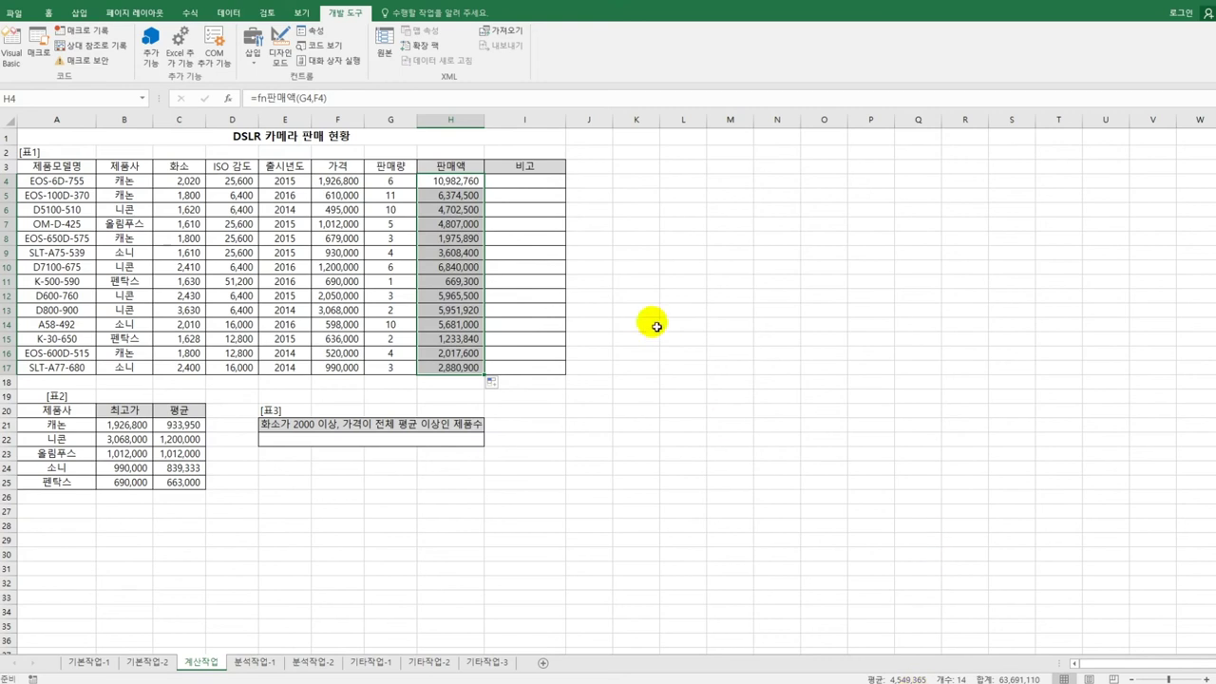
# Step: Enter =RIGHT(A4,3) in I4 to extract the last three characters of the product model name
pyautogui.click(554, 185)
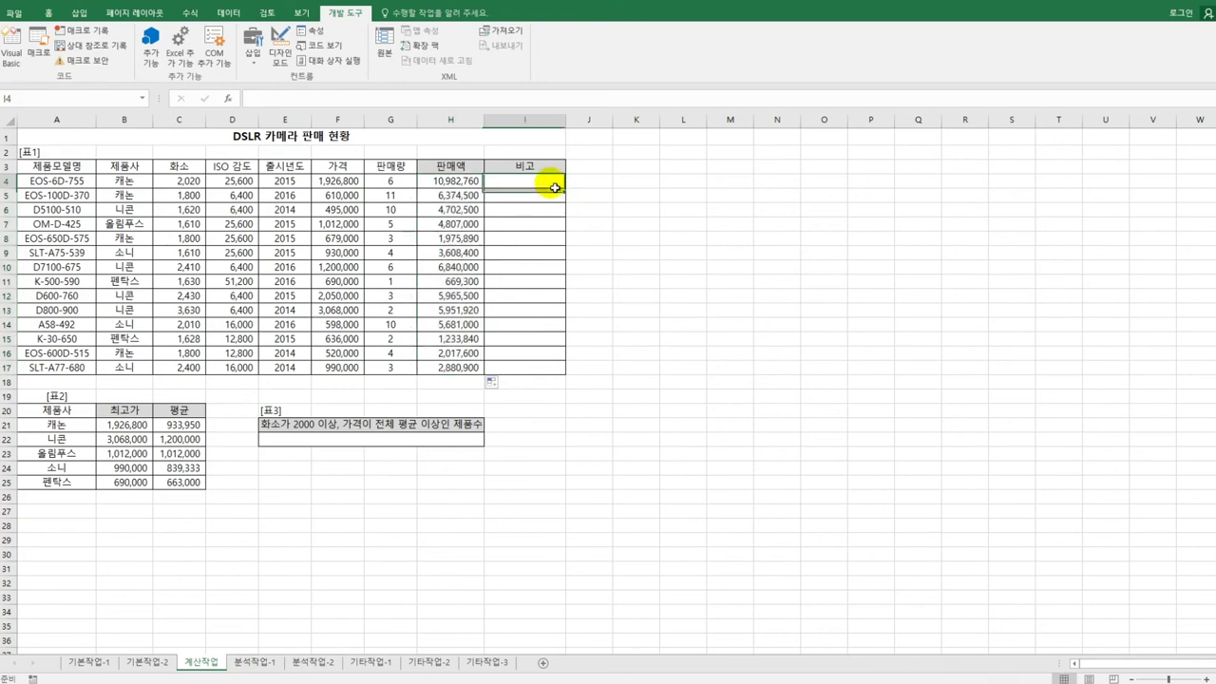
pyautogui.moveTo(555, 187); pyautogui.dragTo(555, 187)
pyautogui.write('=right(')
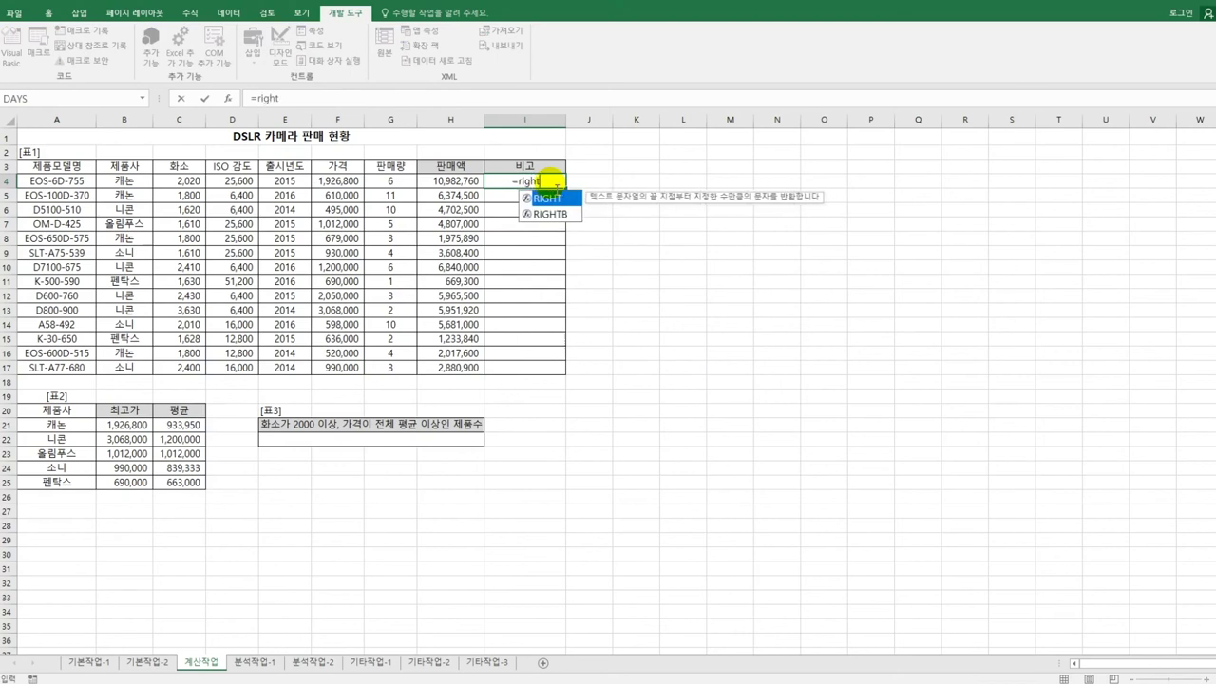
pyautogui.click(69, 183)
pyautogui.write(',3)')
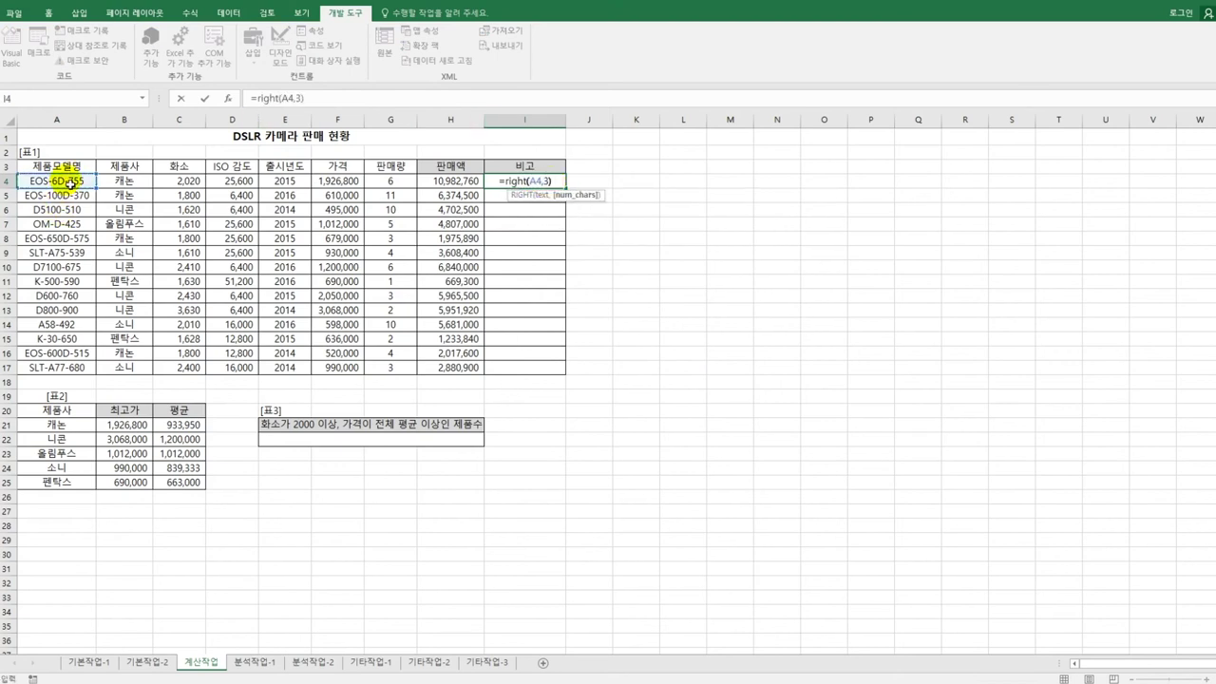
pyautogui.press('Return')
pyautogui.press('Up')
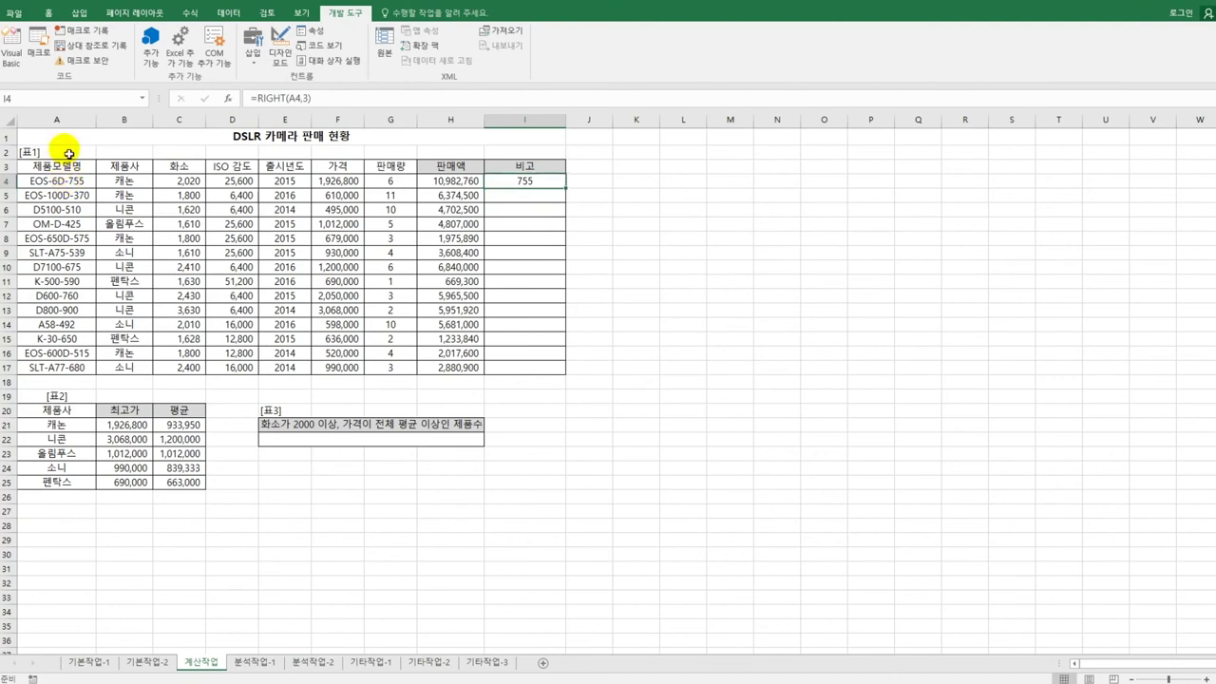
# Step: Wrap the I4 formula in MOD with divisor 4, giving =MOD(RIGHT(A4,3),4), and fill it down to I17
pyautogui.click(260, 100)
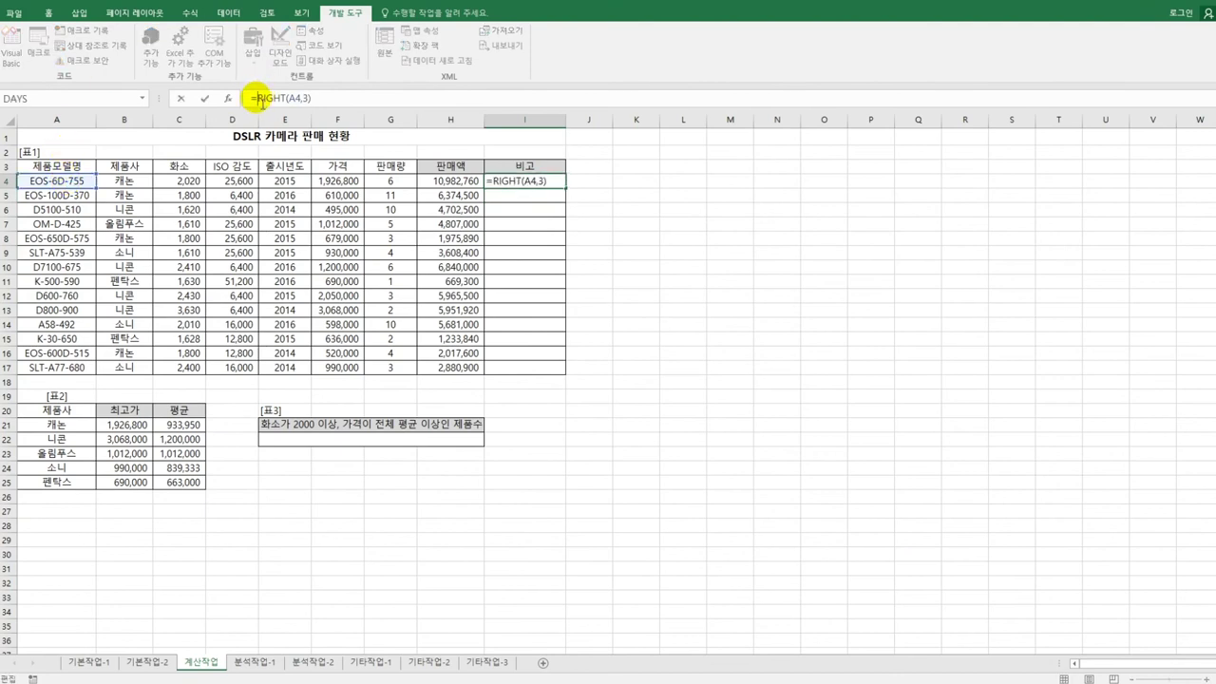
pyautogui.write('mod(')
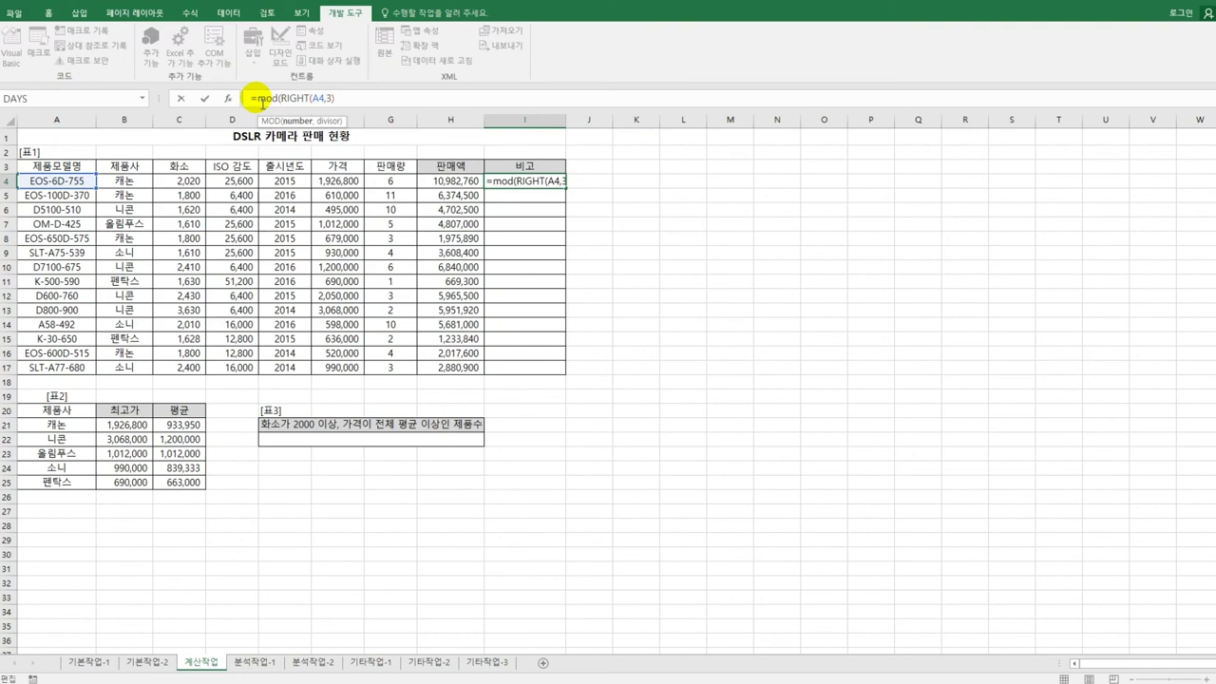
pyautogui.click(347, 104)
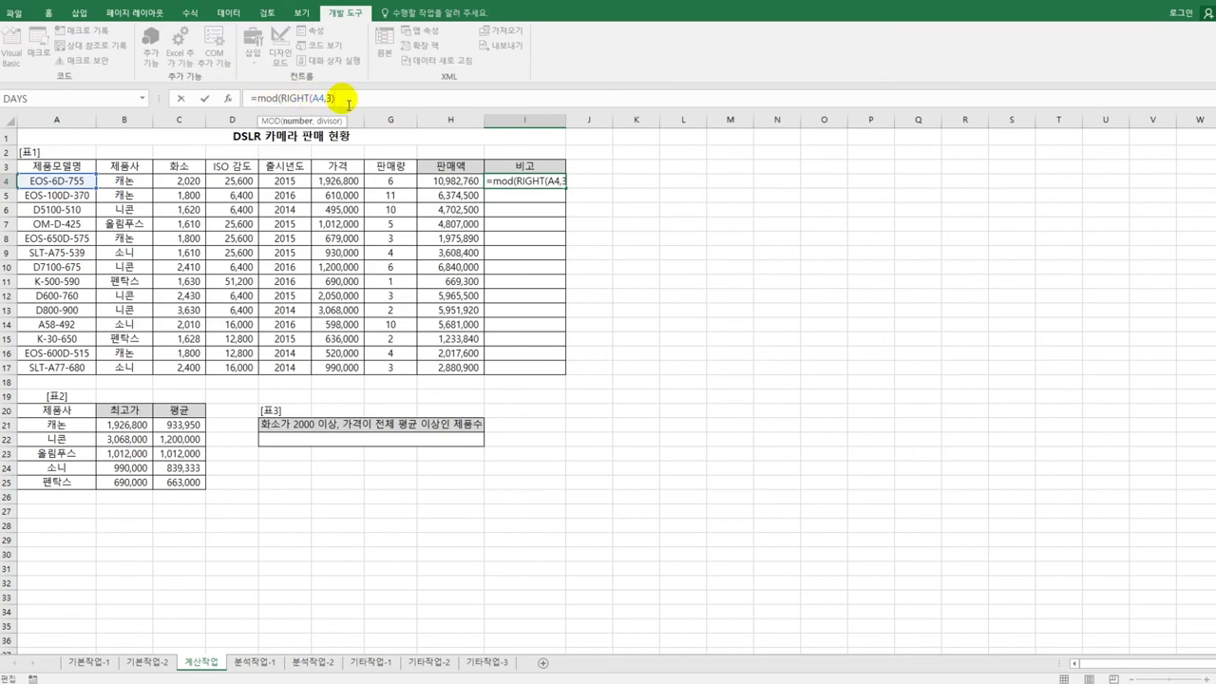
pyautogui.write(',4')
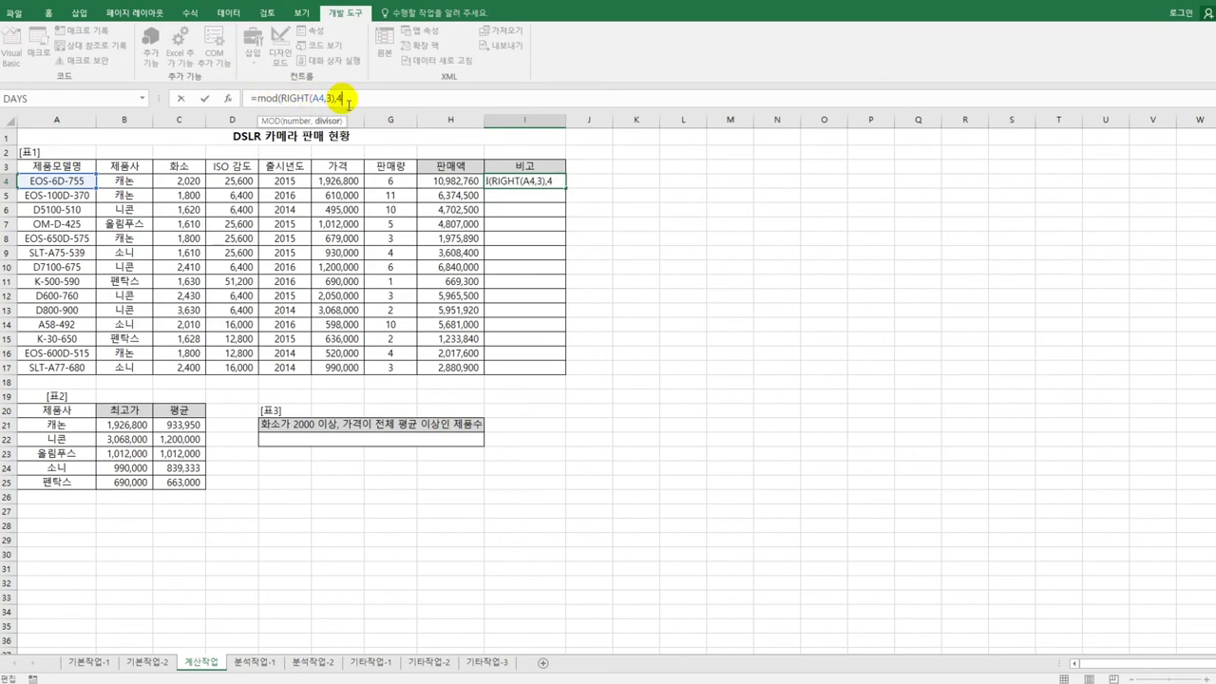
pyautogui.write(')')
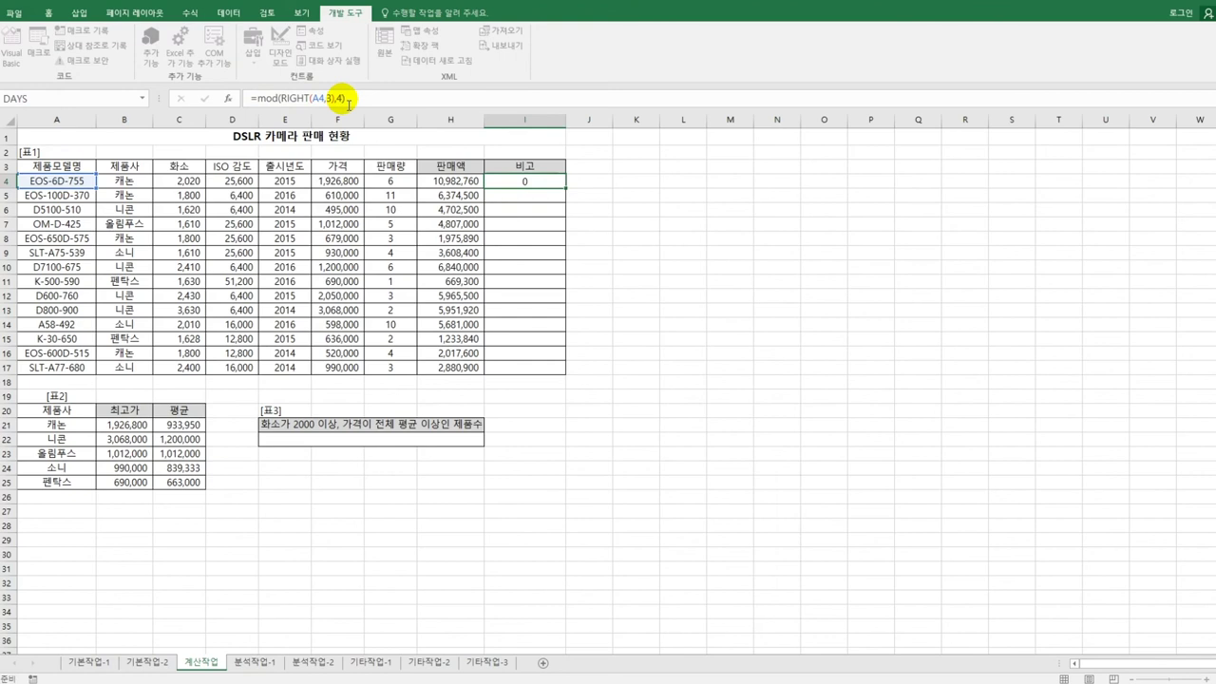
pyautogui.press('Return')
pyautogui.press('Up')
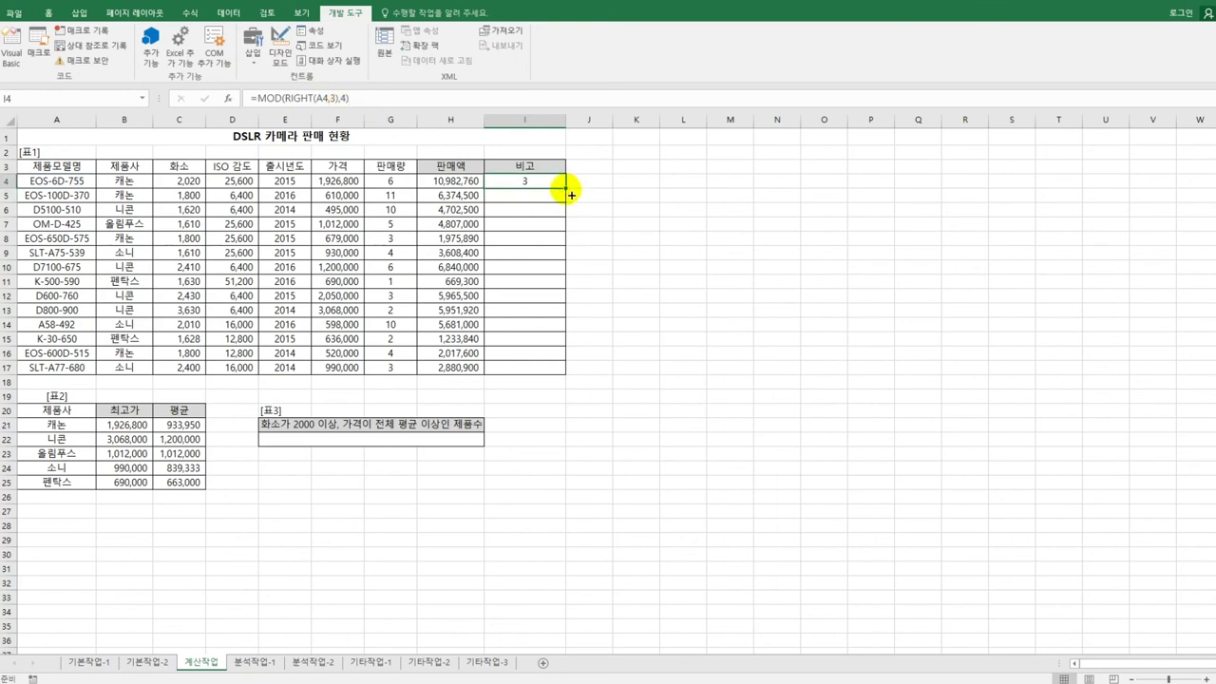
pyautogui.moveTo(571, 195); pyautogui.dragTo(554, 376)
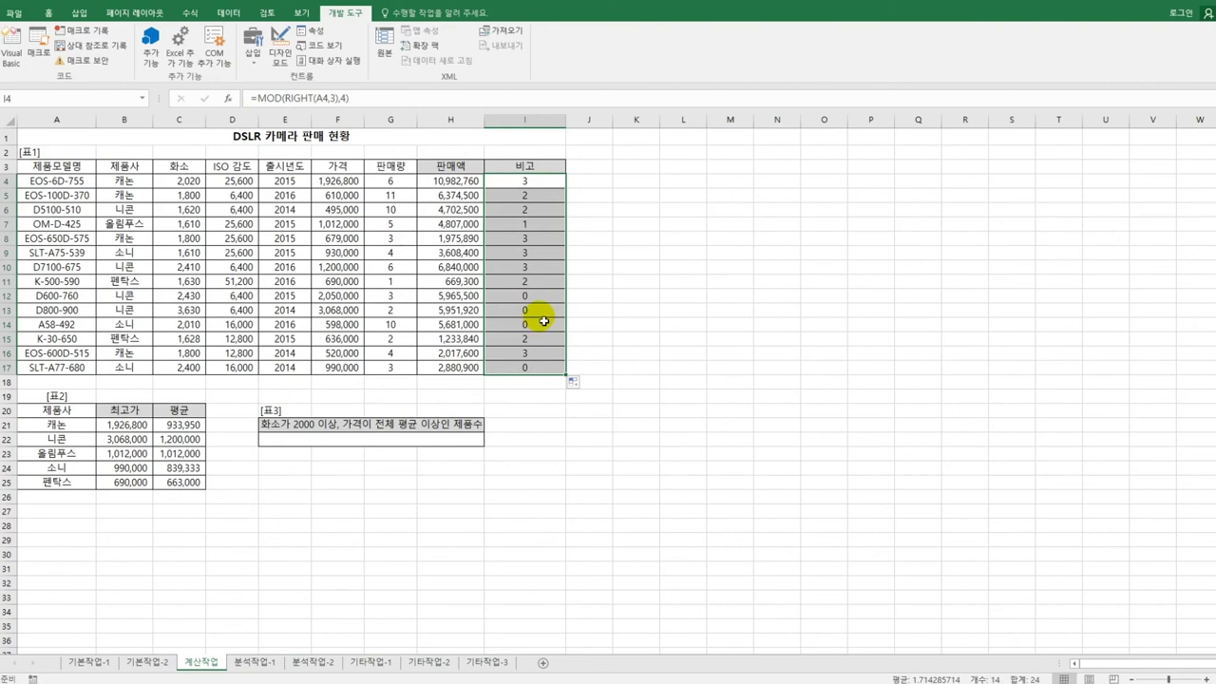
# Step: Wrap I4's MOD expression in CHOOSE with index +1 and the values "구분1", "구분2", "구분3" and "구분4", and fill it down to I17
pyautogui.click(537, 181)
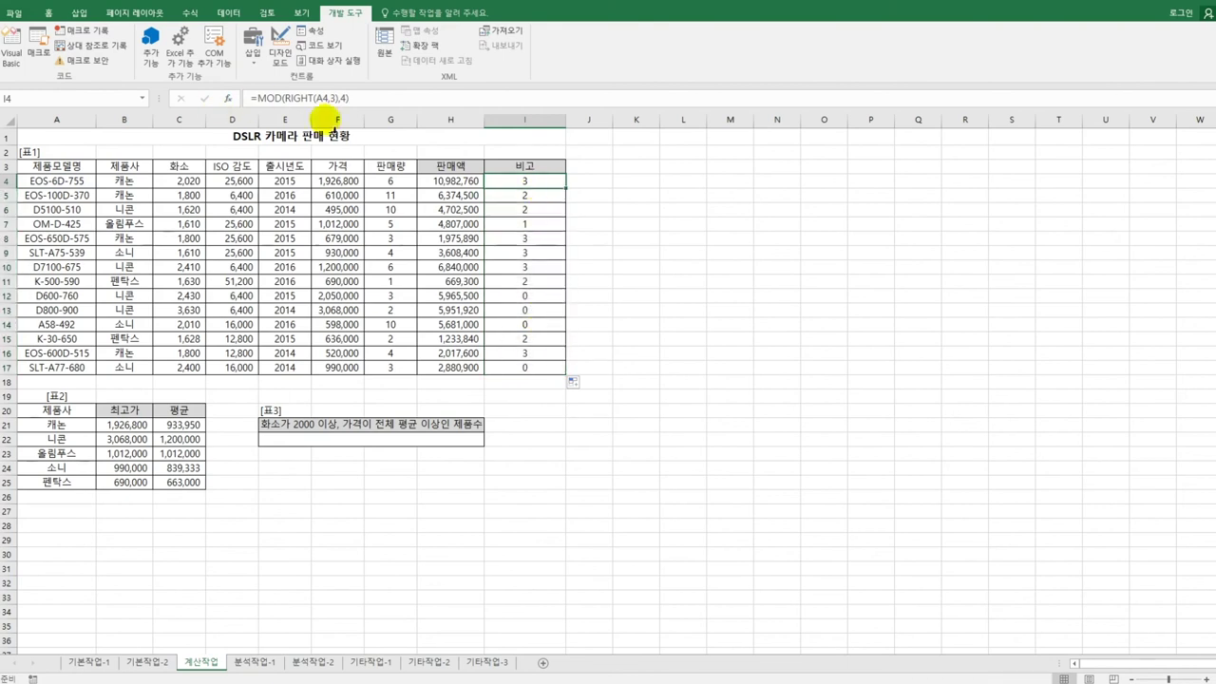
pyautogui.click(249, 98)
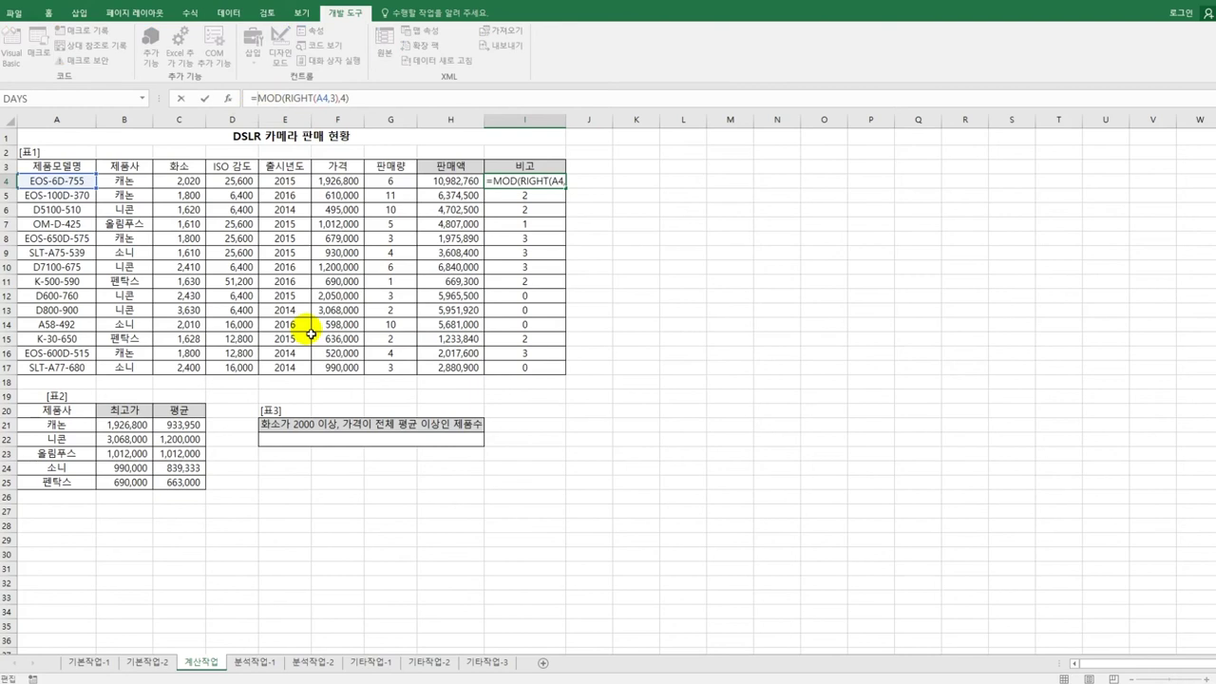
pyautogui.write('choose')
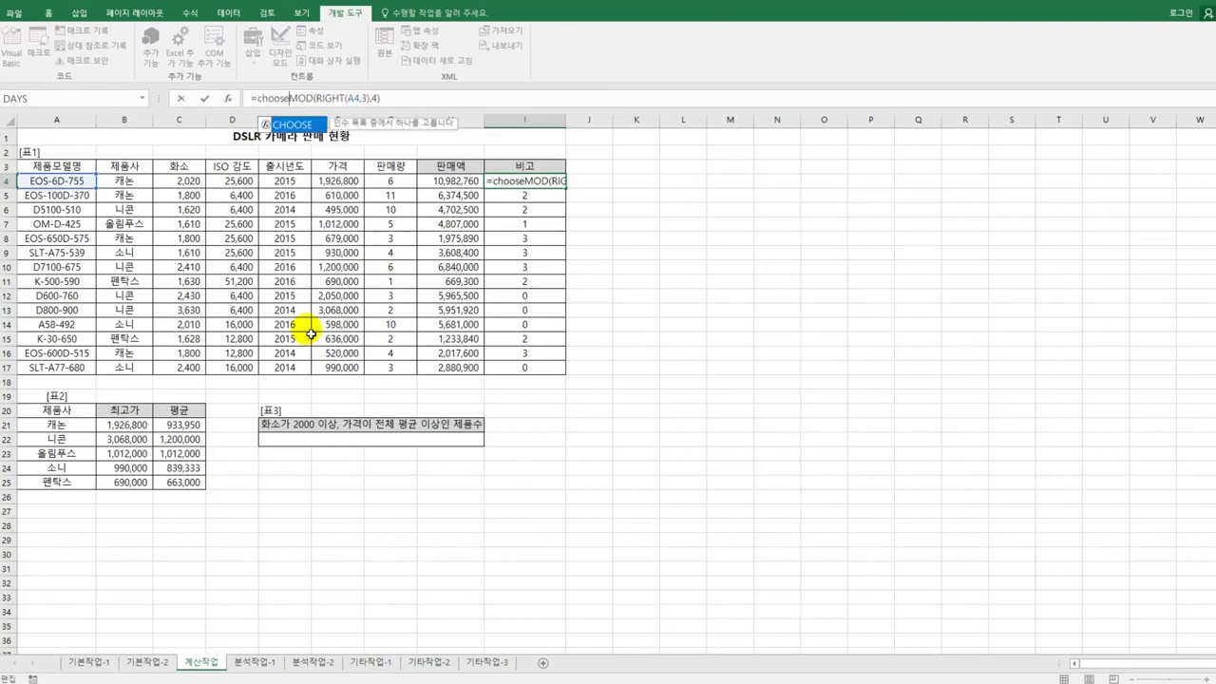
pyautogui.press('Tab')
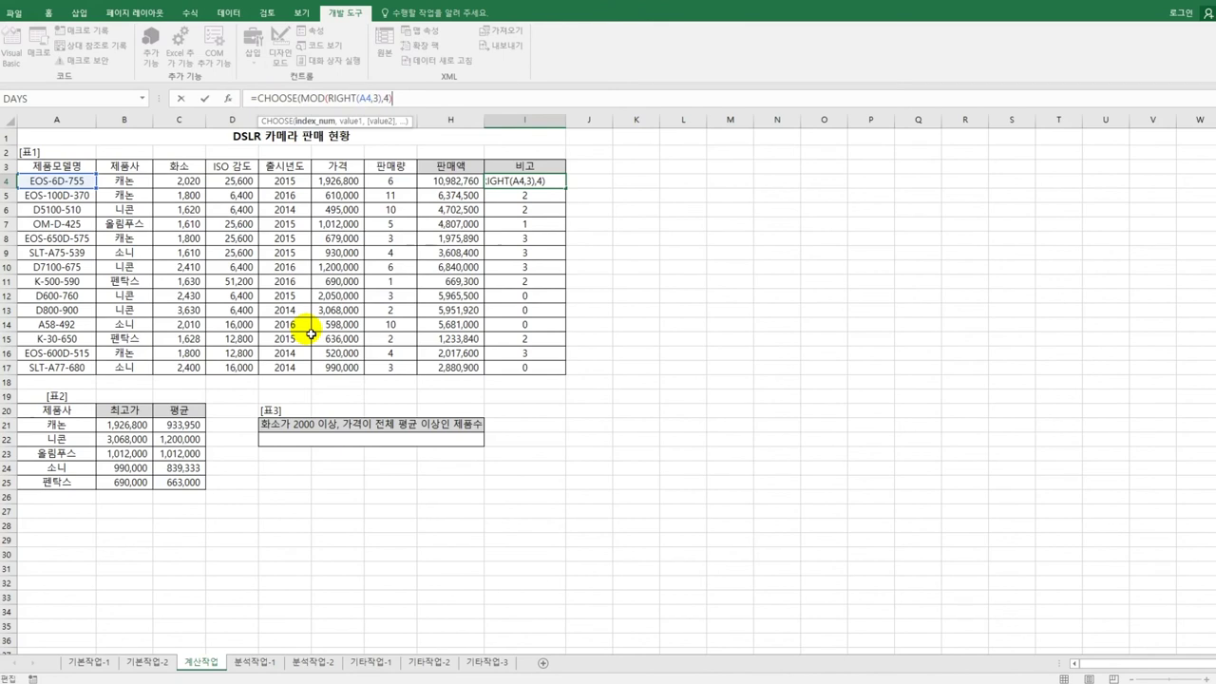
pyautogui.write('+1,"구분1"')
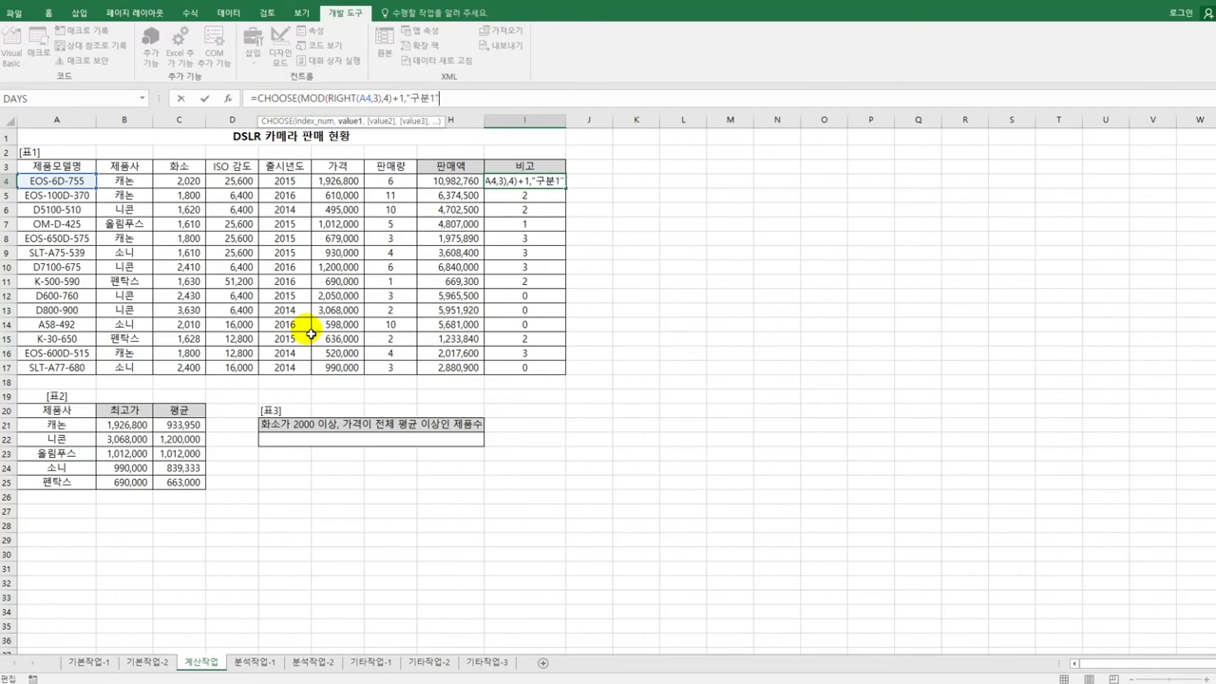
pyautogui.write(',"구분2')
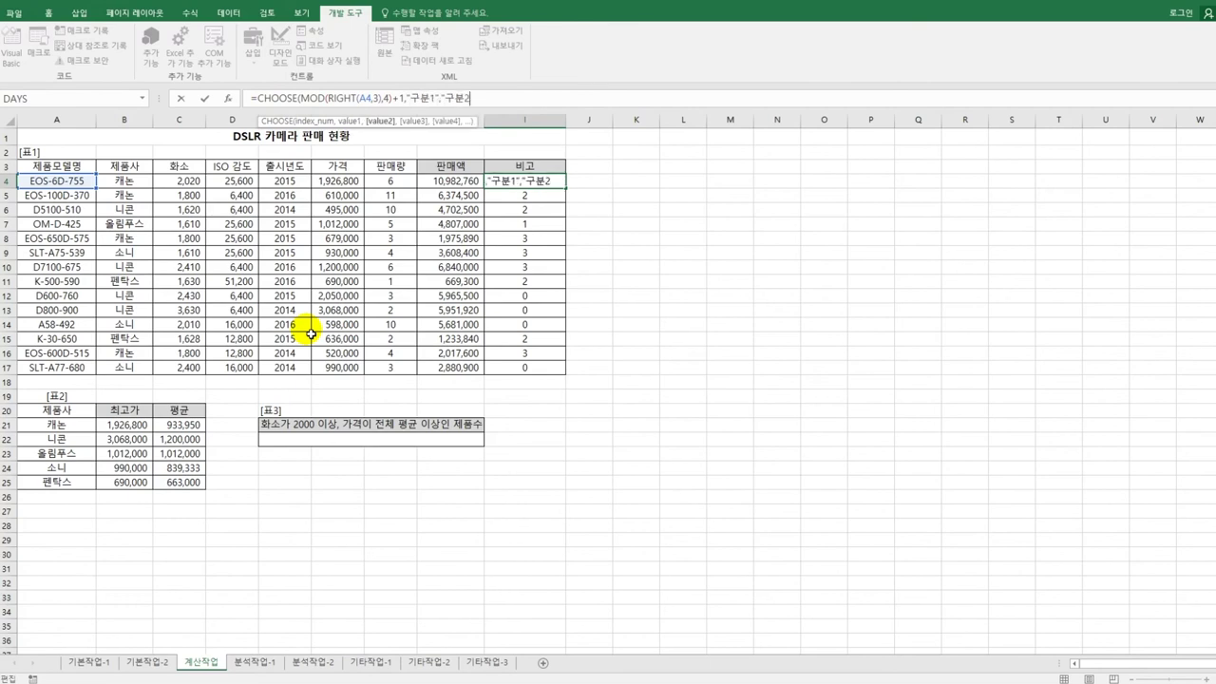
pyautogui.write('","구분')
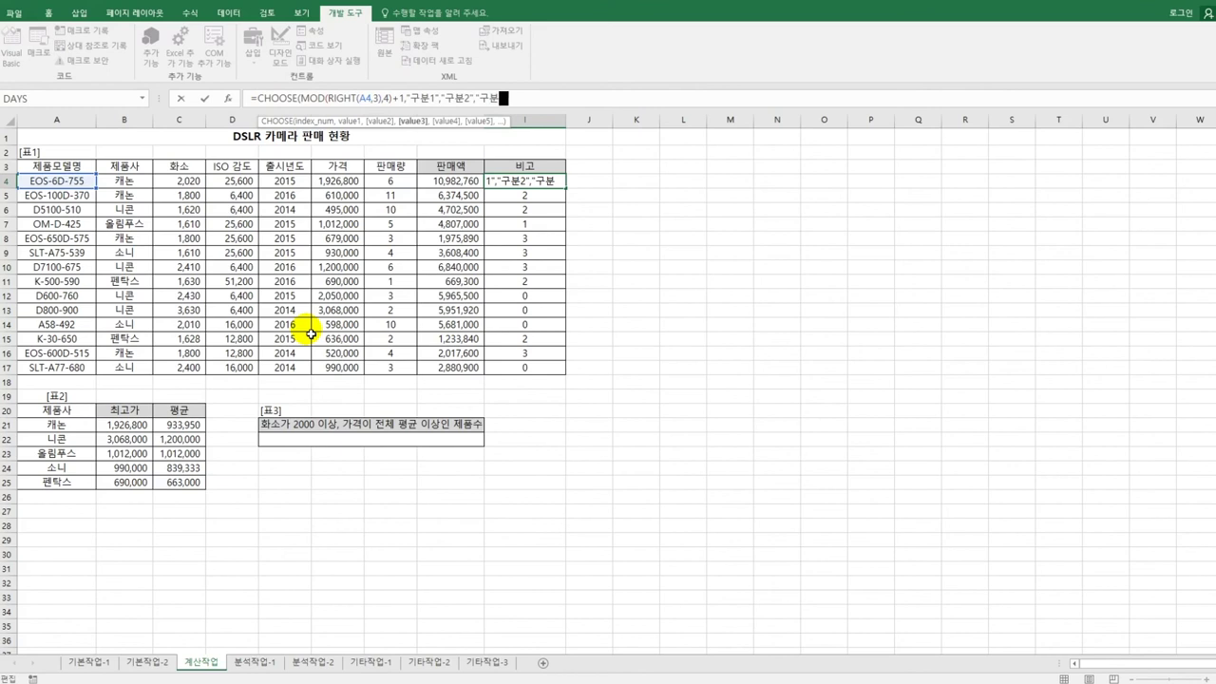
pyautogui.write('3","구분4"')
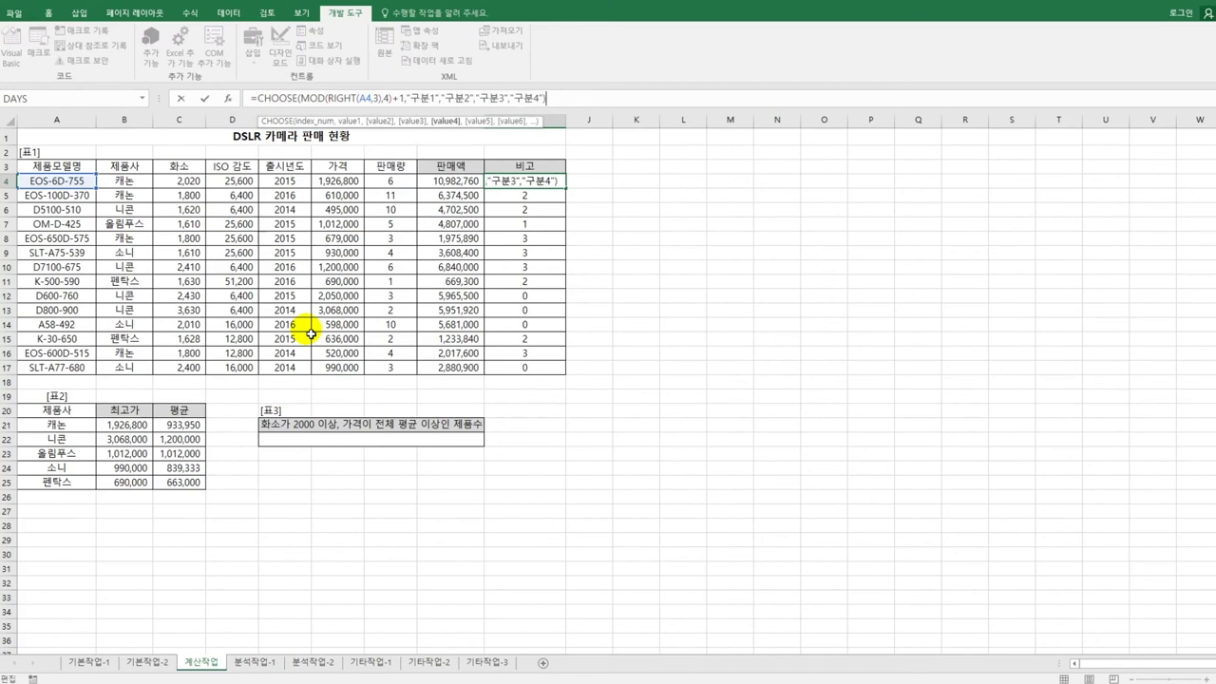
pyautogui.write(')')
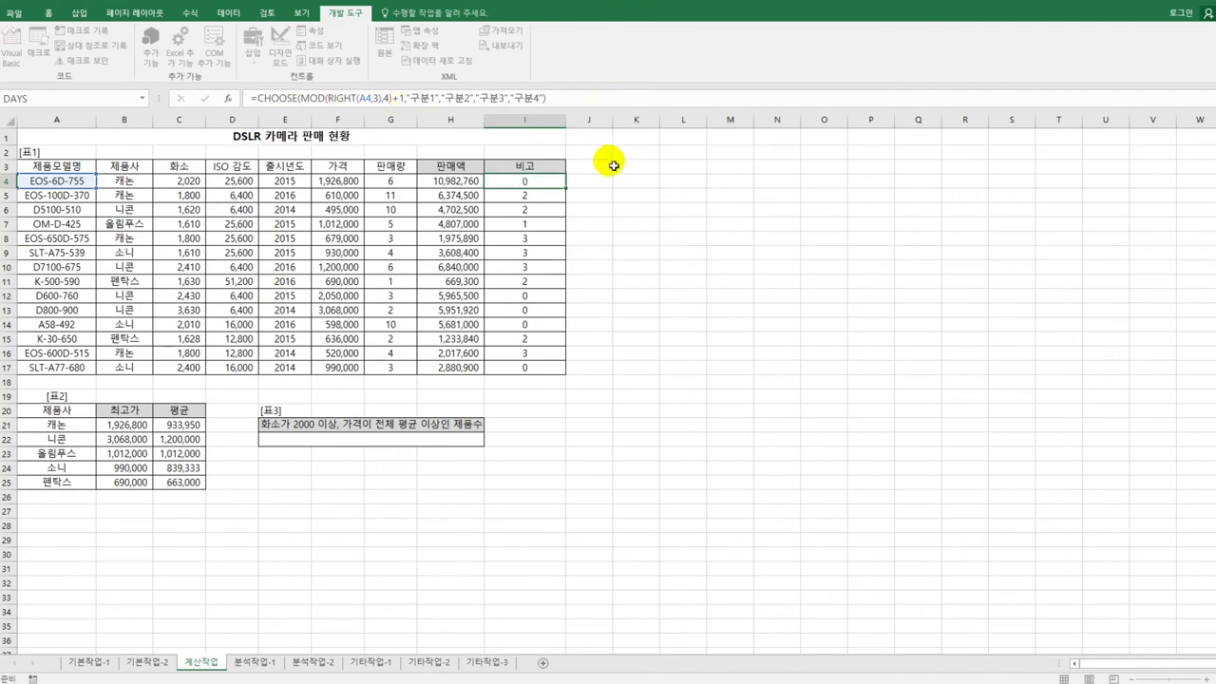
pyautogui.press('Return')
pyautogui.click(558, 183)
pyautogui.moveTo(566, 188); pyautogui.dragTo(554, 379)
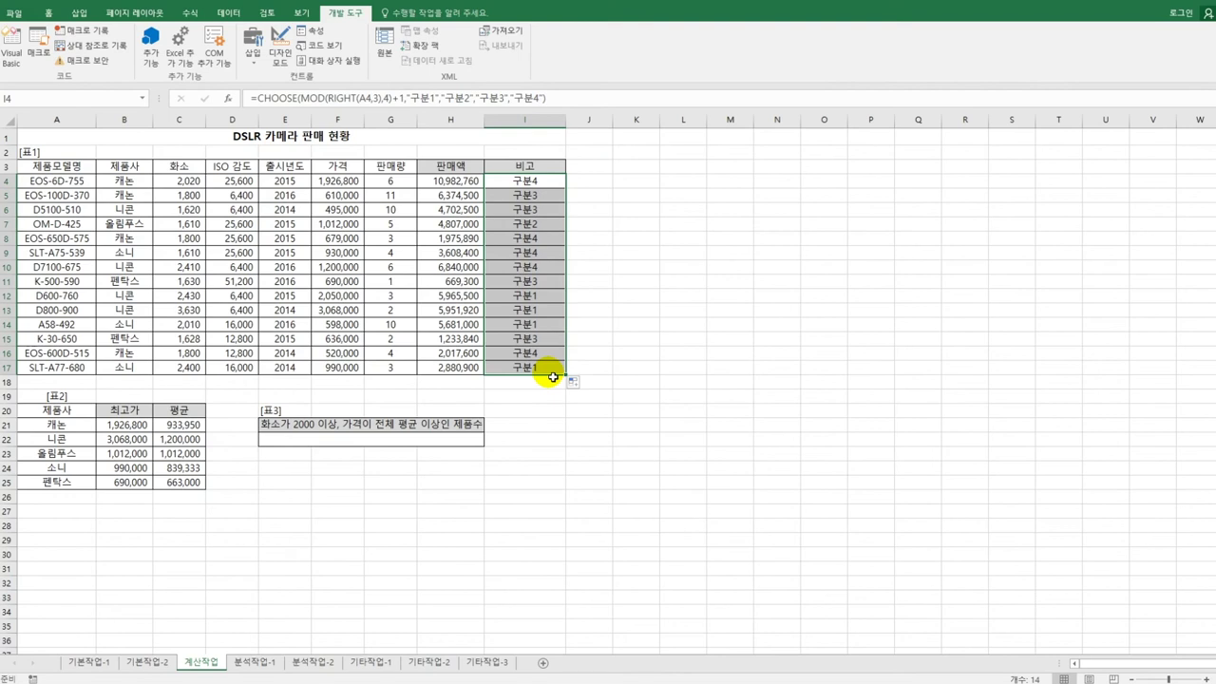
# Step: Wrap I4's MOD expression in VALUE, giving =CHOOSE(VALUE(MOD(RIGHT(A4,3),4))+1,"구분1","구분2","구분3","구분4"), and fill it down to I17
pyautogui.click(513, 188)
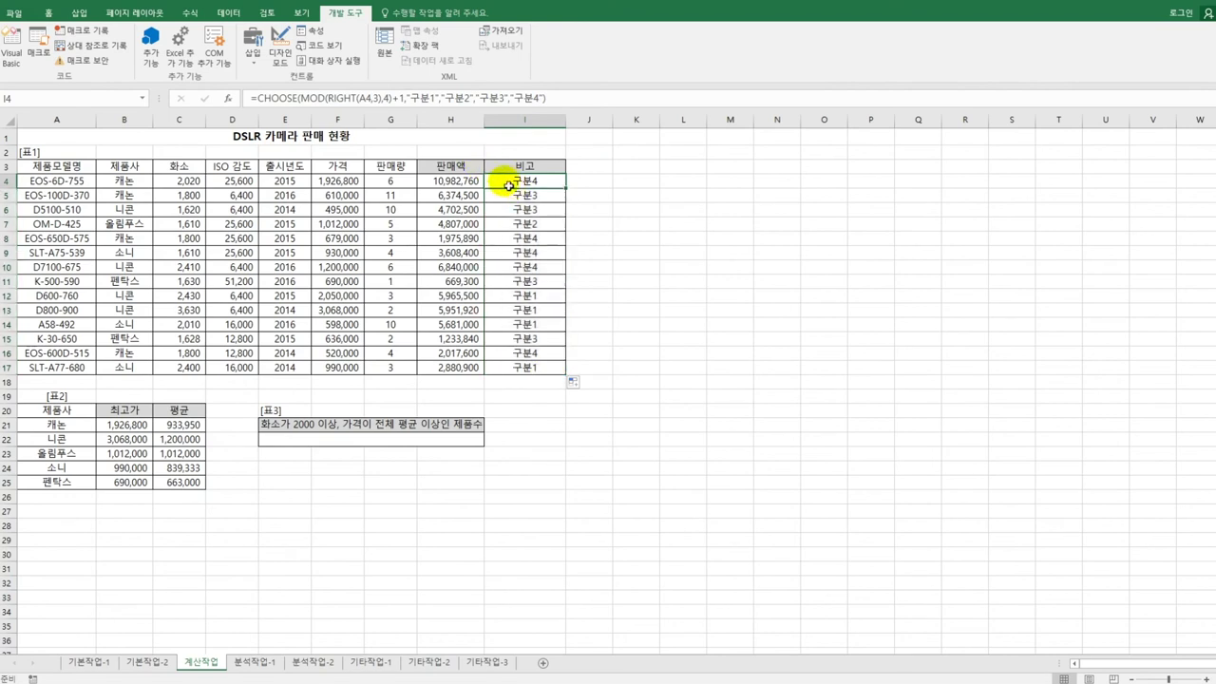
pyautogui.click(292, 97)
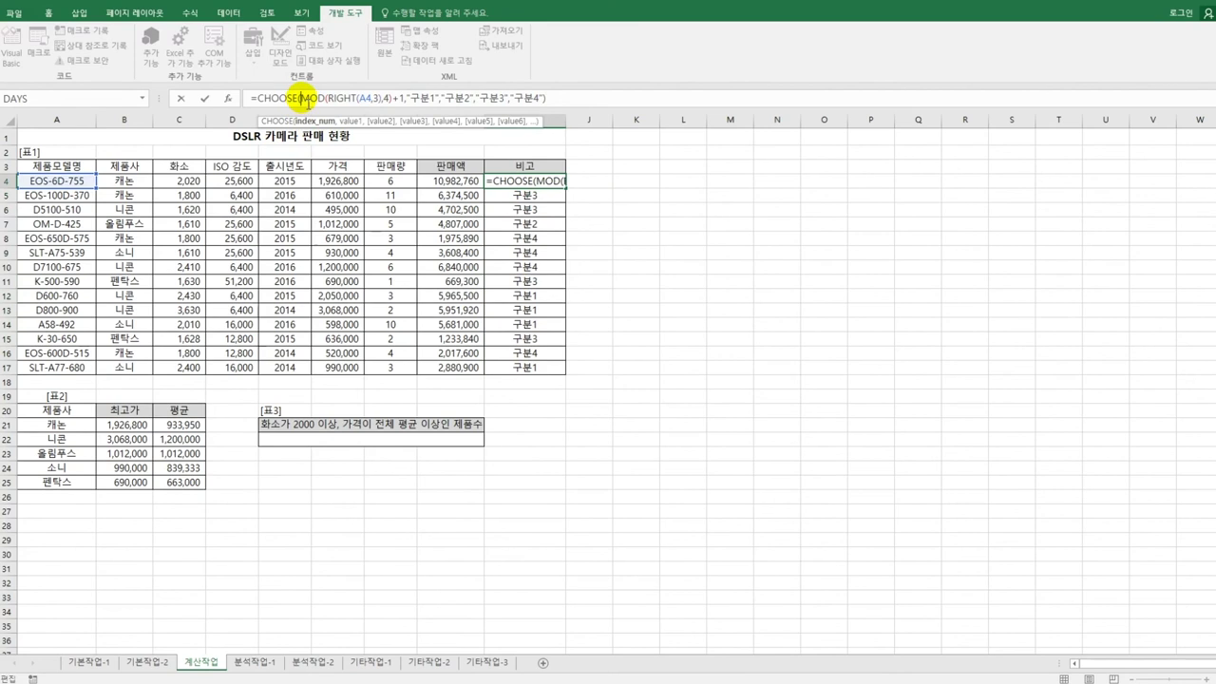
pyautogui.moveTo(300, 98); pyautogui.dragTo(407, 99)
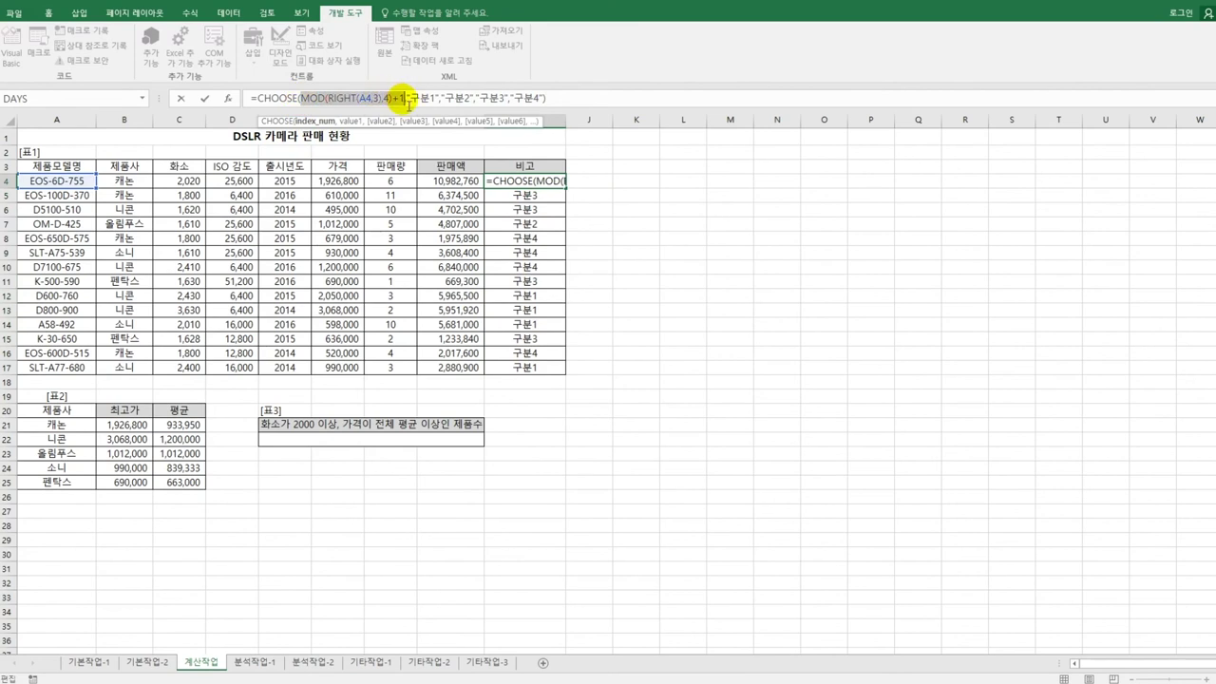
pyautogui.click(305, 102)
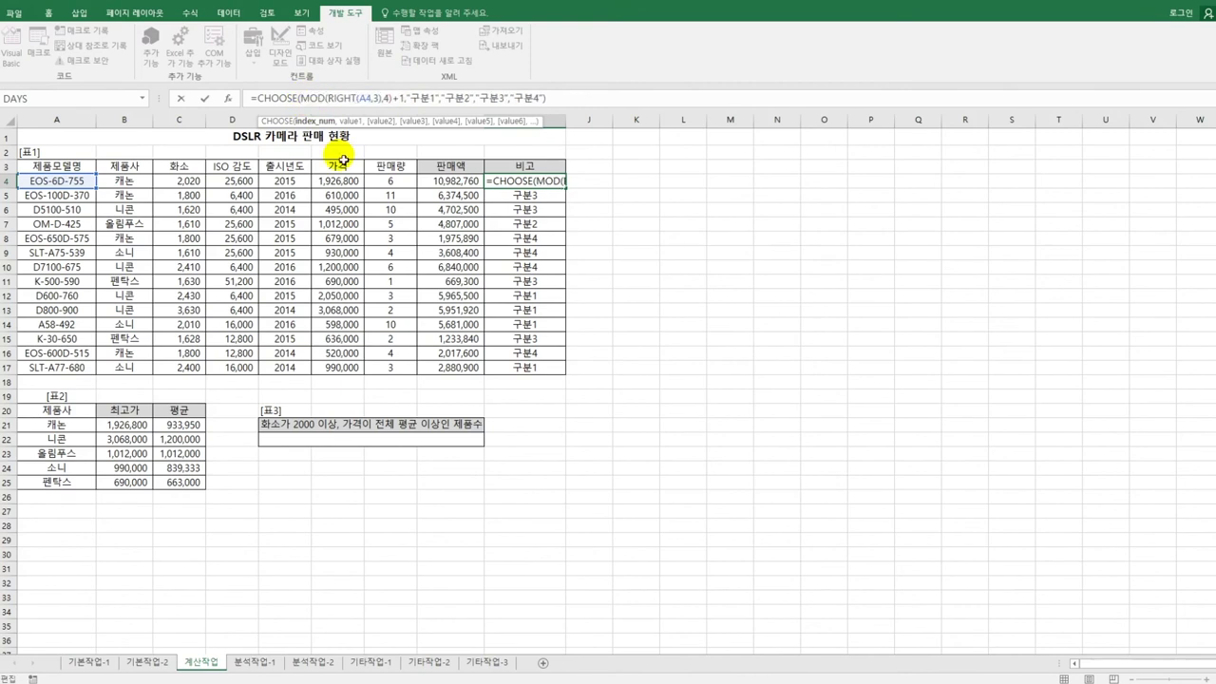
pyautogui.write('VALUE(')
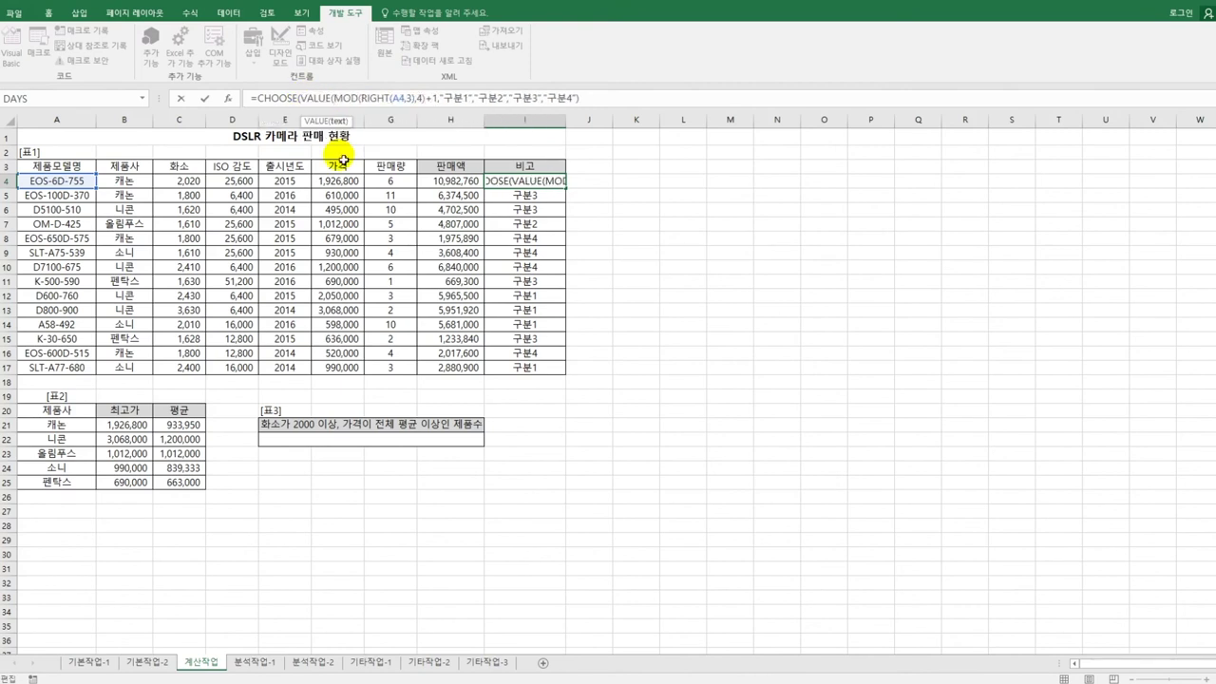
pyautogui.press('Right')
pyautogui.press('Right')
pyautogui.press('Right')
pyautogui.press('Right')
pyautogui.press('Right')
pyautogui.press('Right')
pyautogui.press('Right')
pyautogui.press('Right')
pyautogui.press('Right')
pyautogui.press('Right')
pyautogui.press('Right')
pyautogui.press('Right')
pyautogui.press('Right')
pyautogui.press('Right')
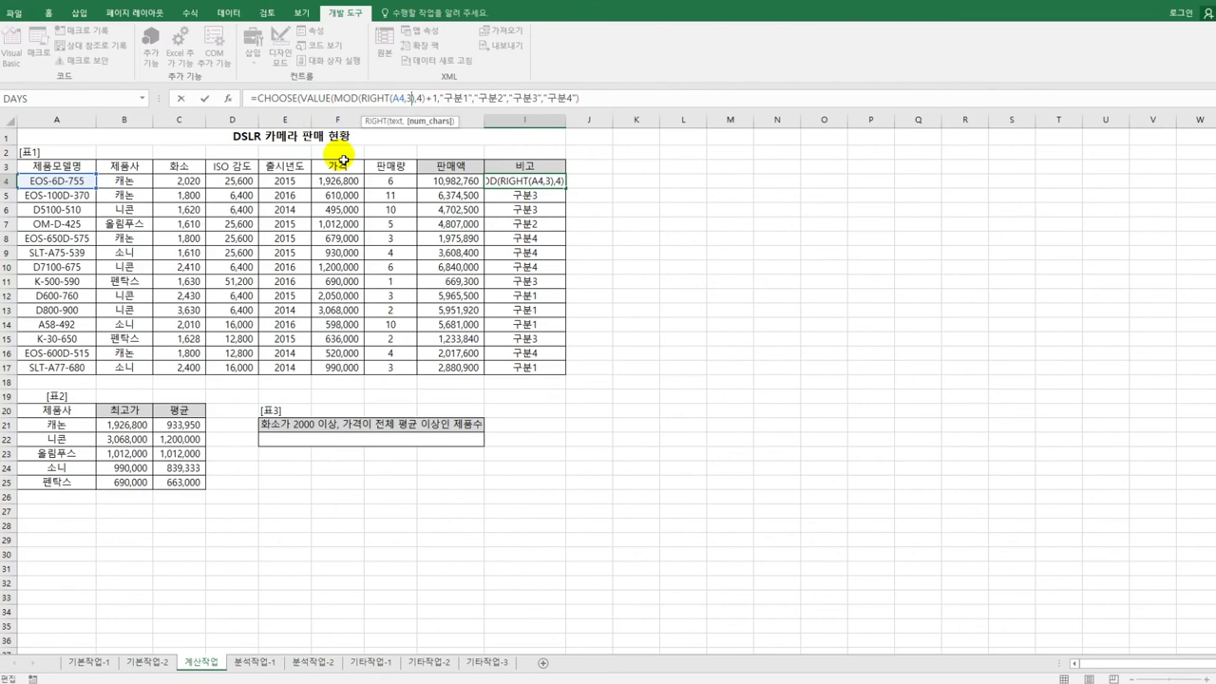
pyautogui.press('Right')
pyautogui.press('Right')
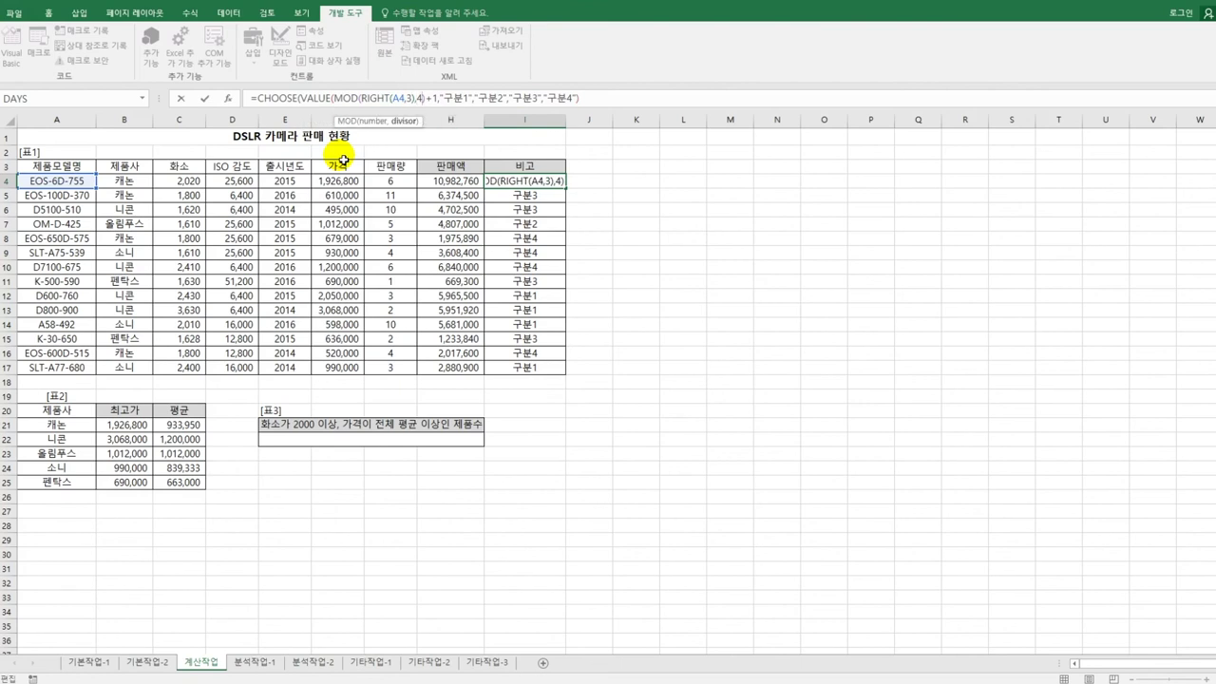
pyautogui.press('Right')
pyautogui.press('Right')
pyautogui.write(')')
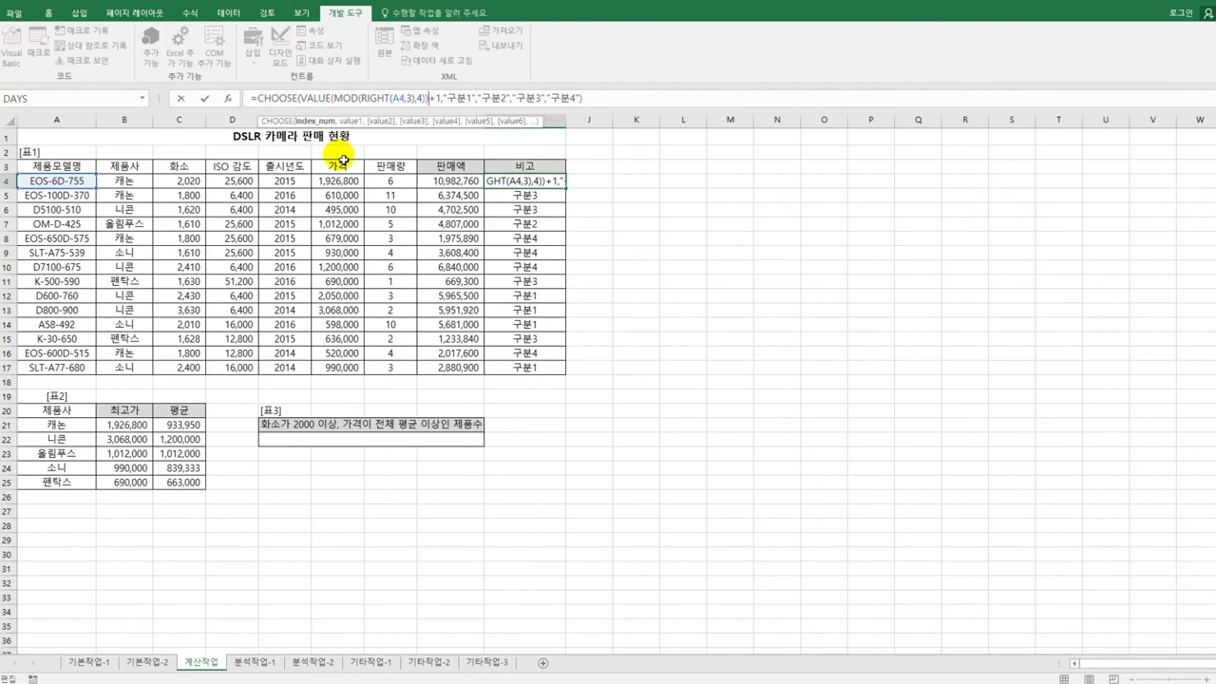
pyautogui.hotkey('ctrl', 'Return')
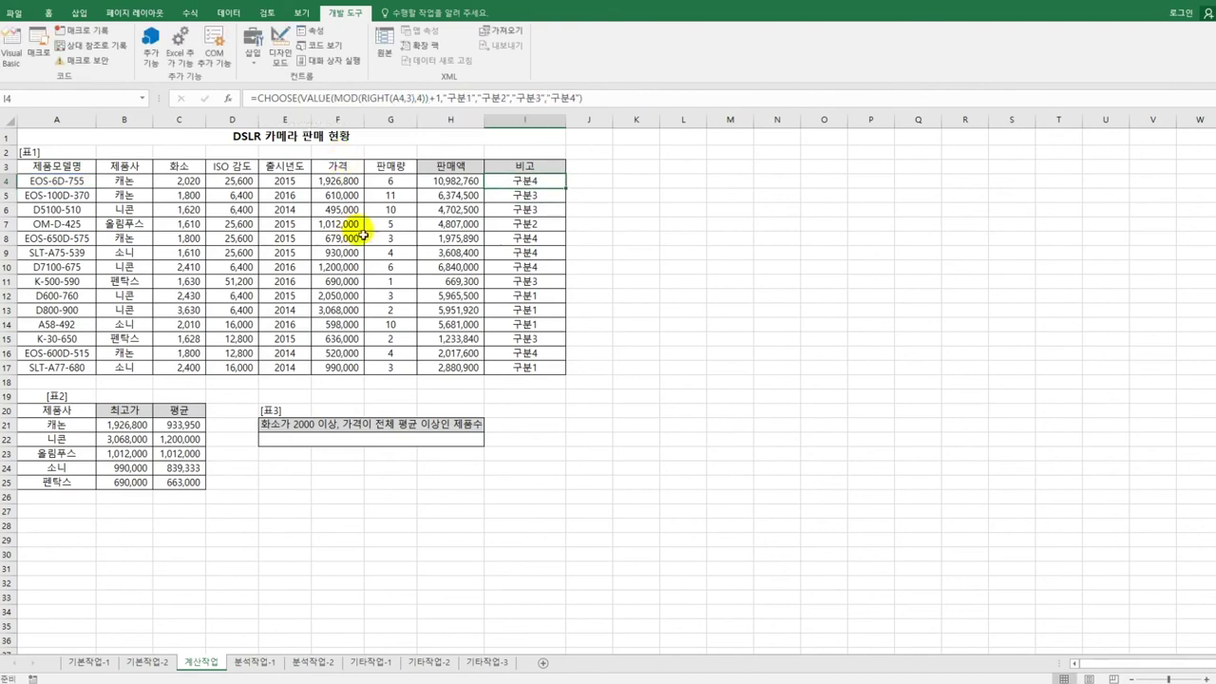
pyautogui.moveTo(565, 187); pyautogui.dragTo(560, 373)
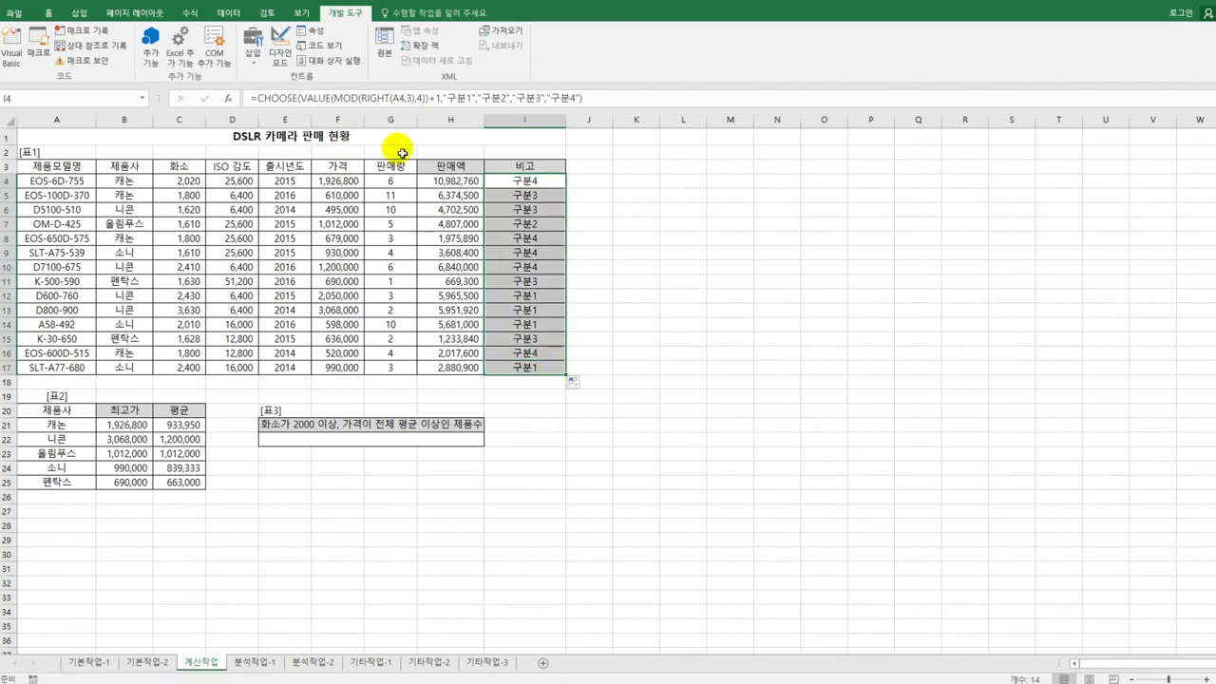
pyautogui.moveTo(300, 98); pyautogui.dragTo(428, 100)
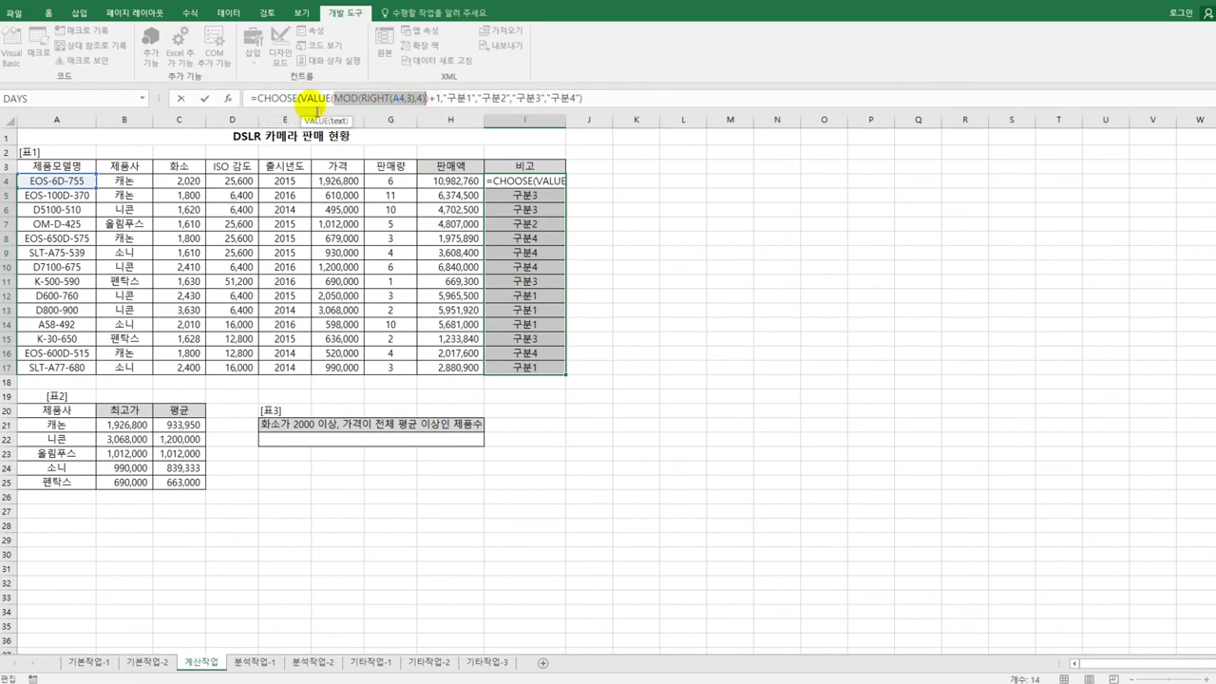
pyautogui.hotkey('ctrl', 'Return')
pyautogui.click(548, 186)
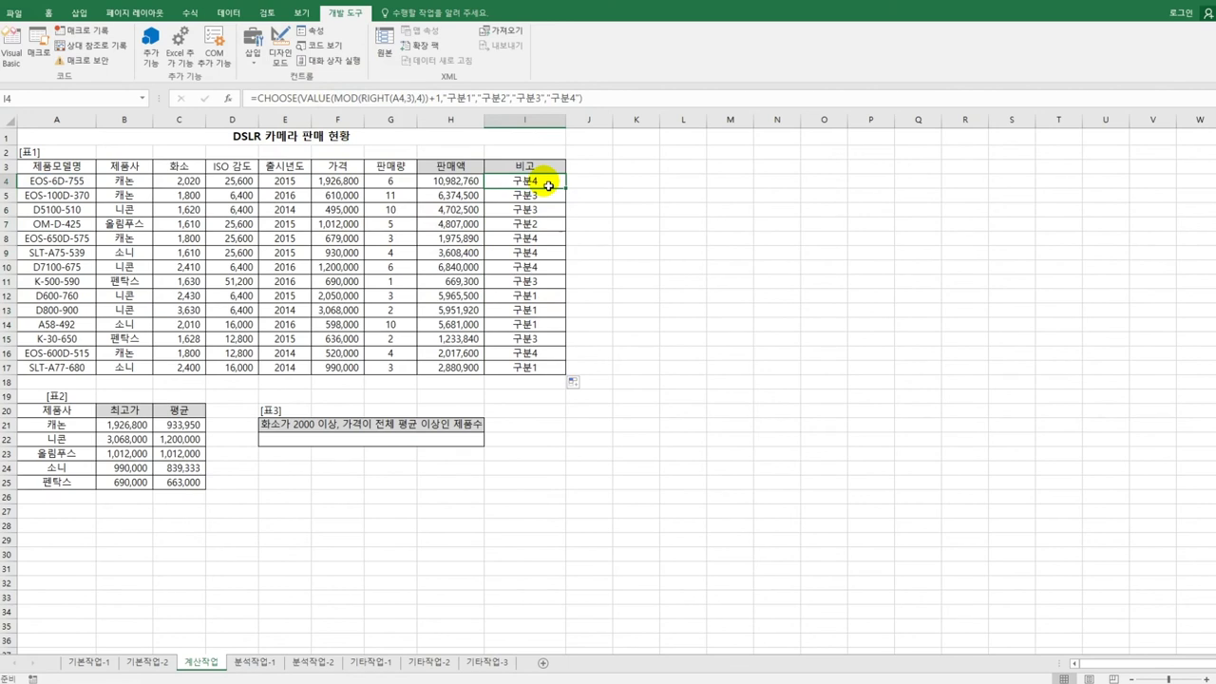
# Step: Build the first criterion below [표3] by copying the 화소 header to E24 and entering >=2000 in E25
pyautogui.click(327, 438)
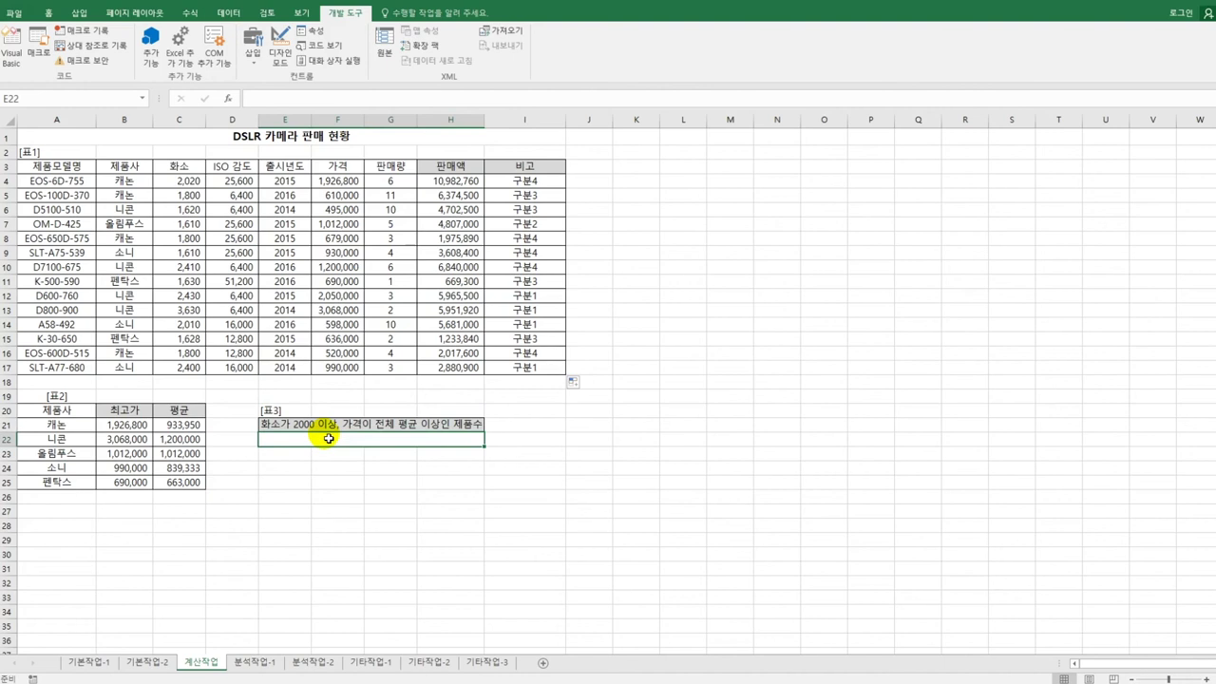
pyautogui.click(298, 470)
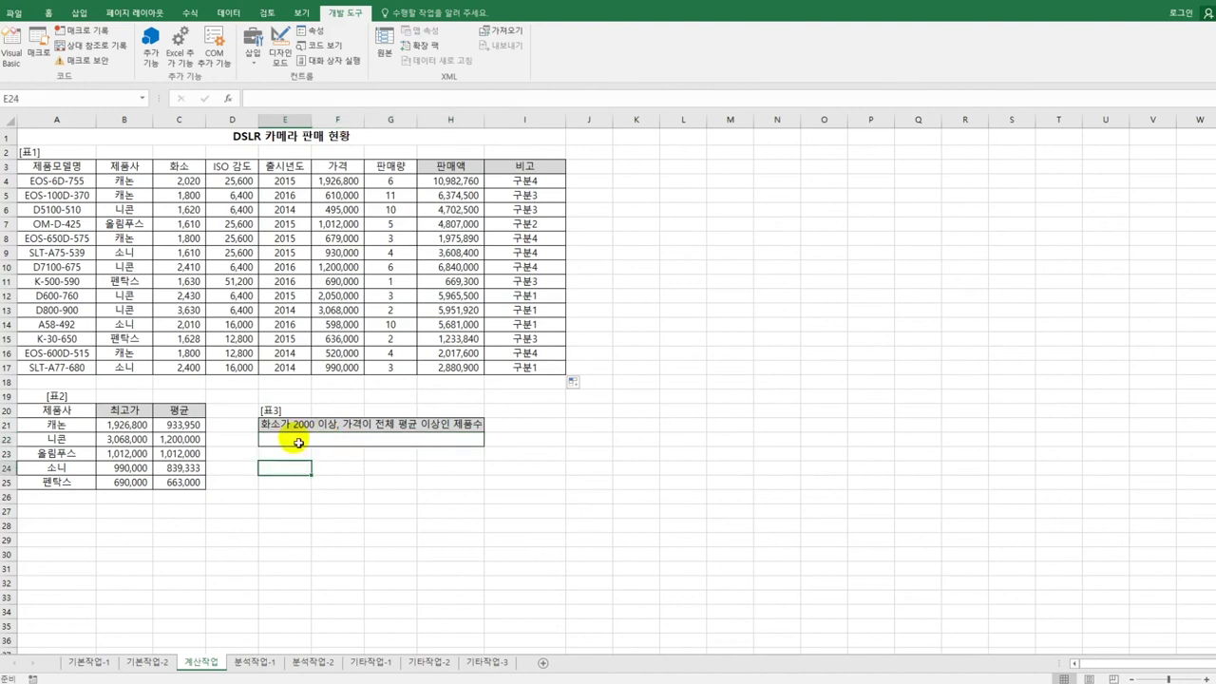
pyautogui.click(179, 167)
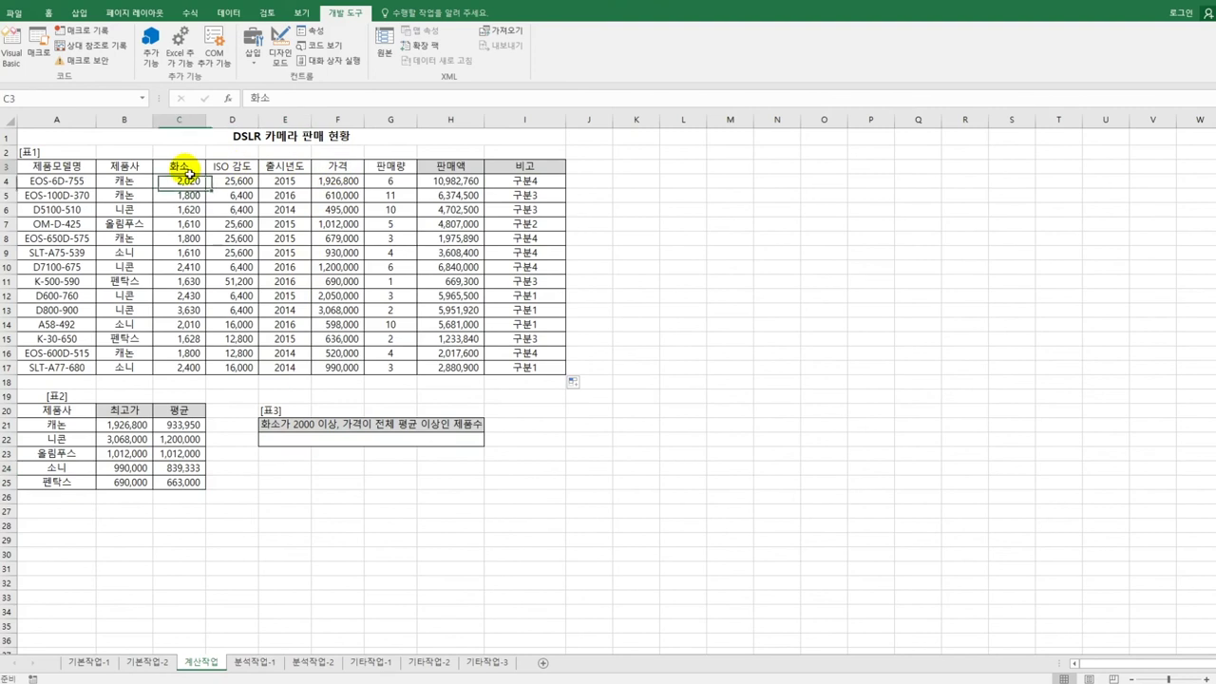
pyautogui.hotkey('ctrl', 'c')
pyautogui.click(275, 467)
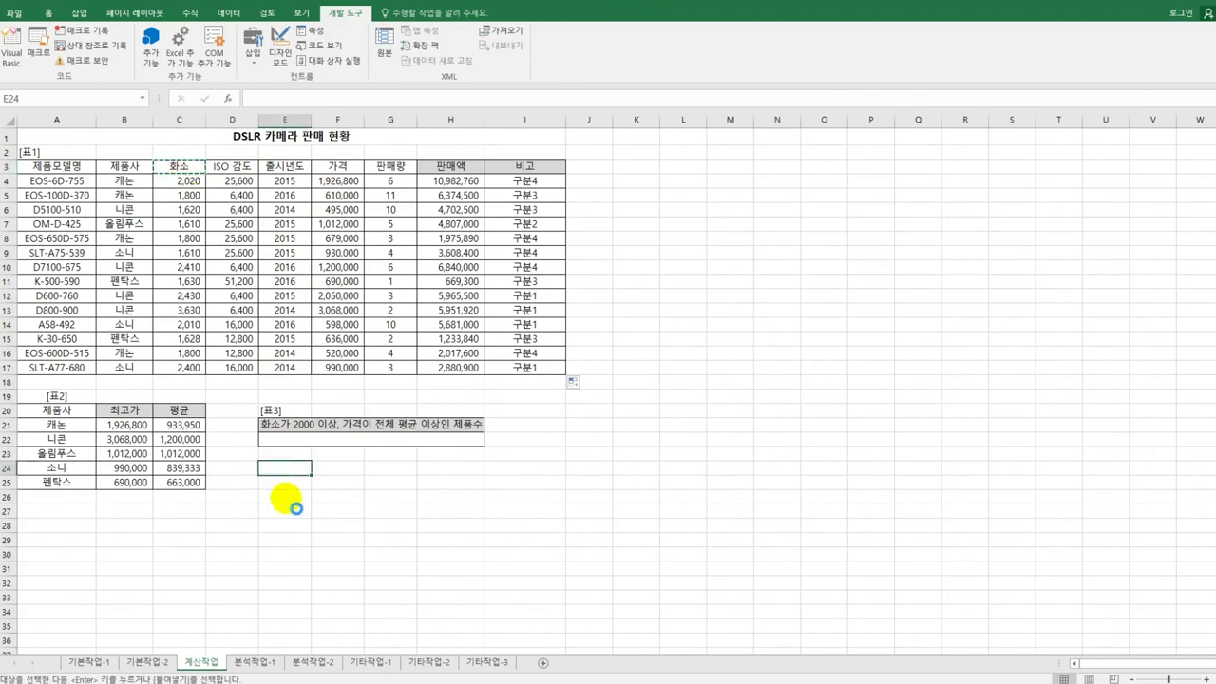
pyautogui.hotkey('ctrl', 'v')
pyautogui.press('Down')
pyautogui.write('>=2000')
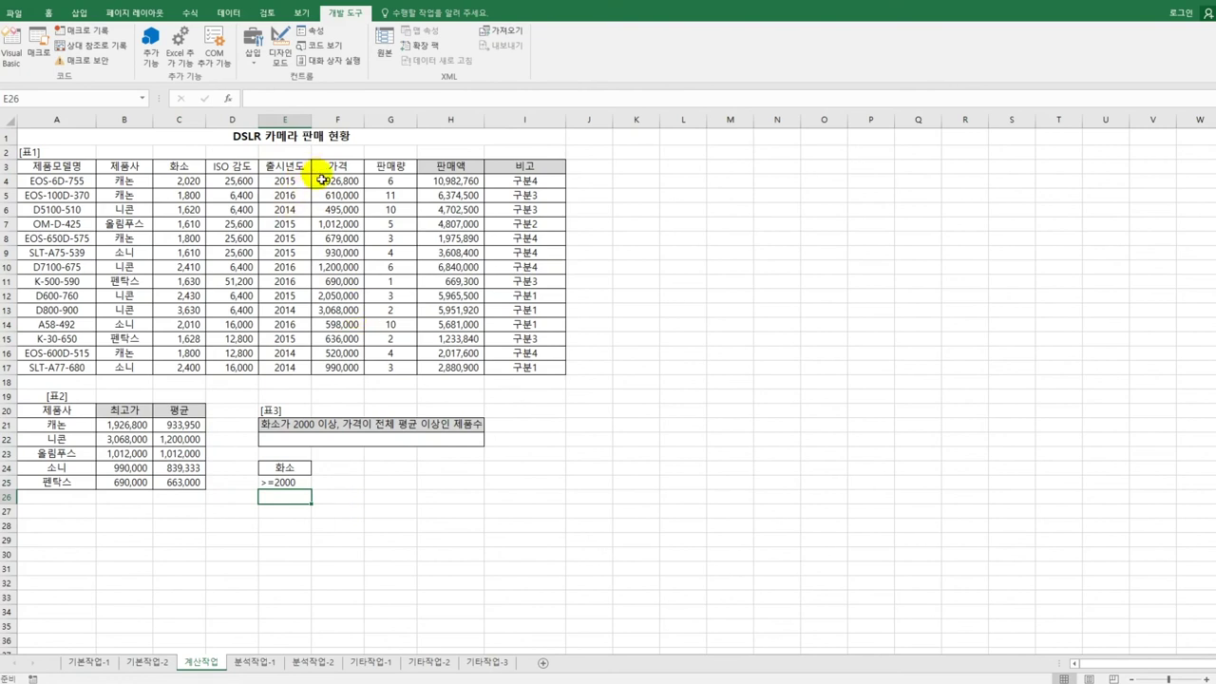
# Step: Enter 평균 in F24 as the heading of the second criterion
pyautogui.click(336, 469)
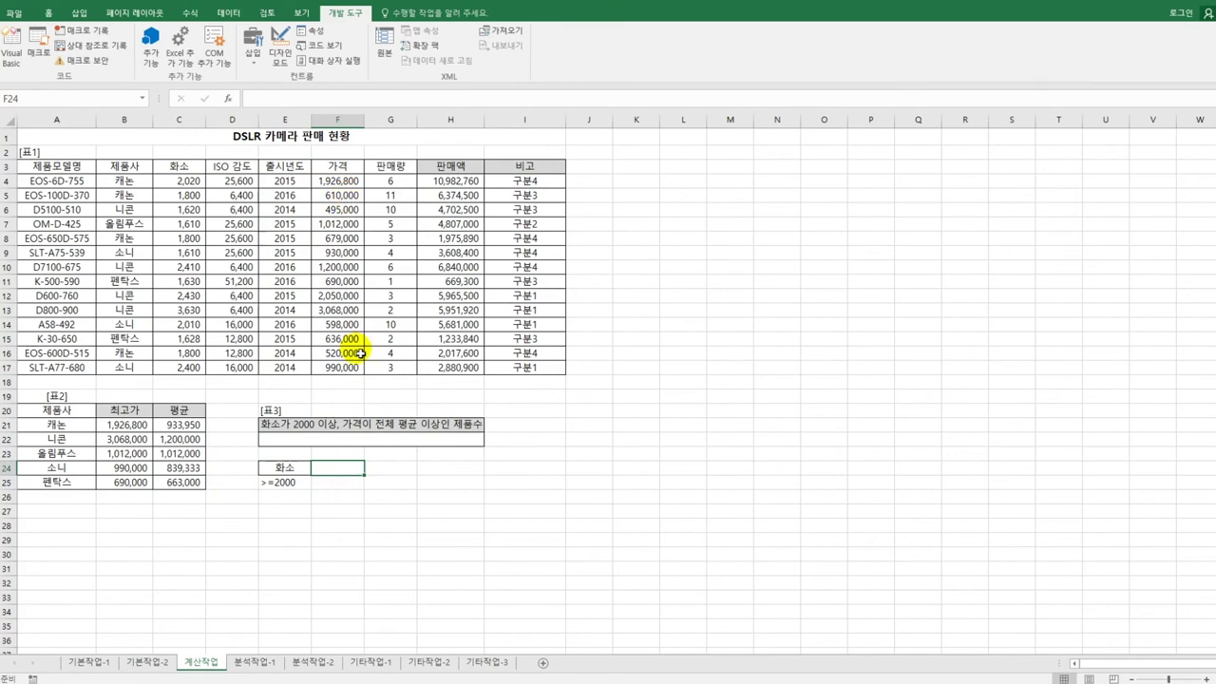
pyautogui.write('vud')
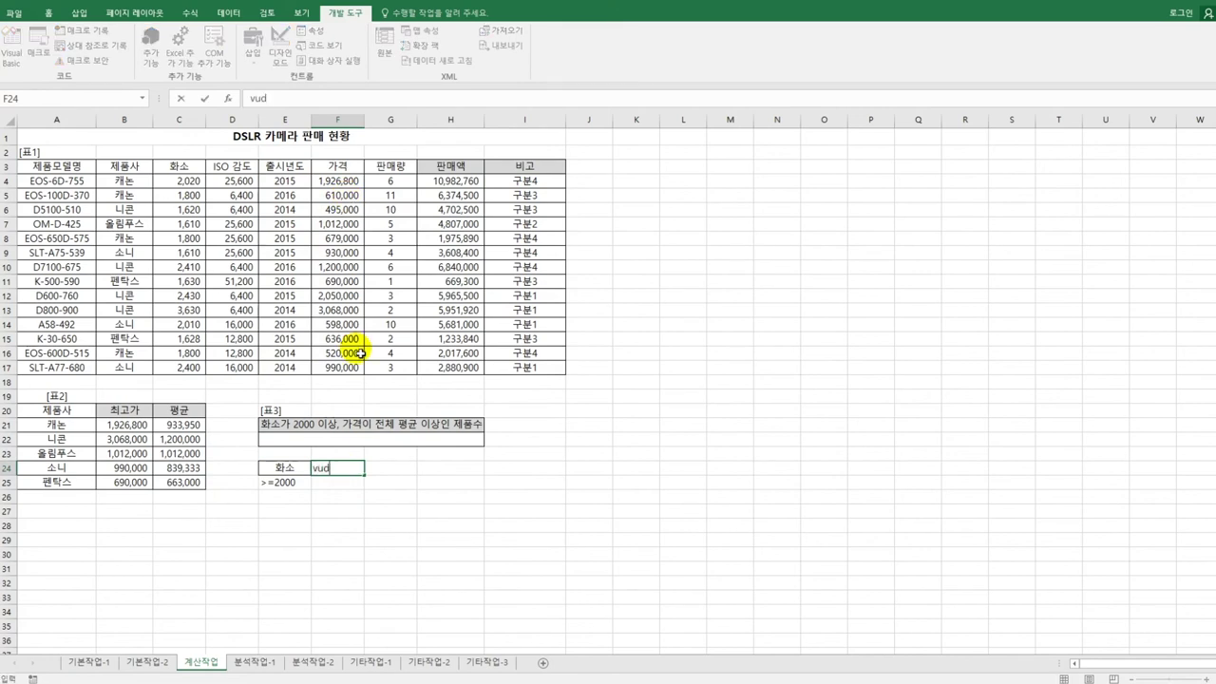
pyautogui.write('rb')
pyautogui.press('Return')
# Step: Enter the price criterion =F4>=AVERAGE($F$4:$F$17) in F25, with the average range as absolute references
pyautogui.write('=')
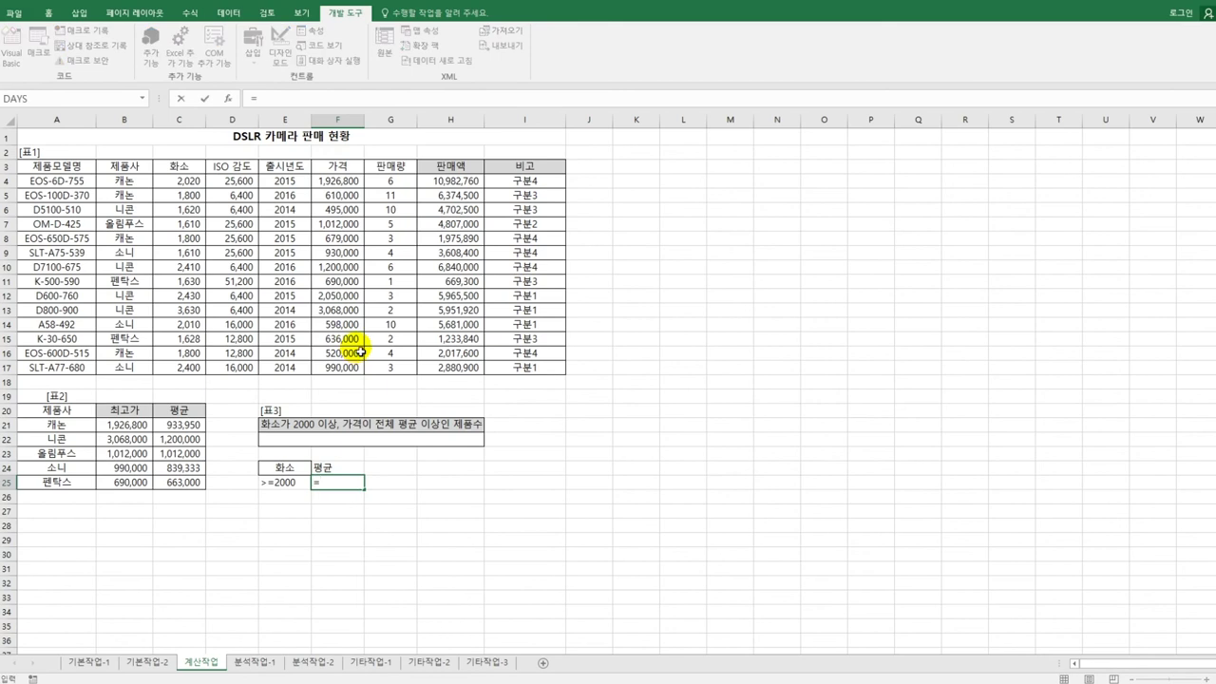
pyautogui.click(347, 182)
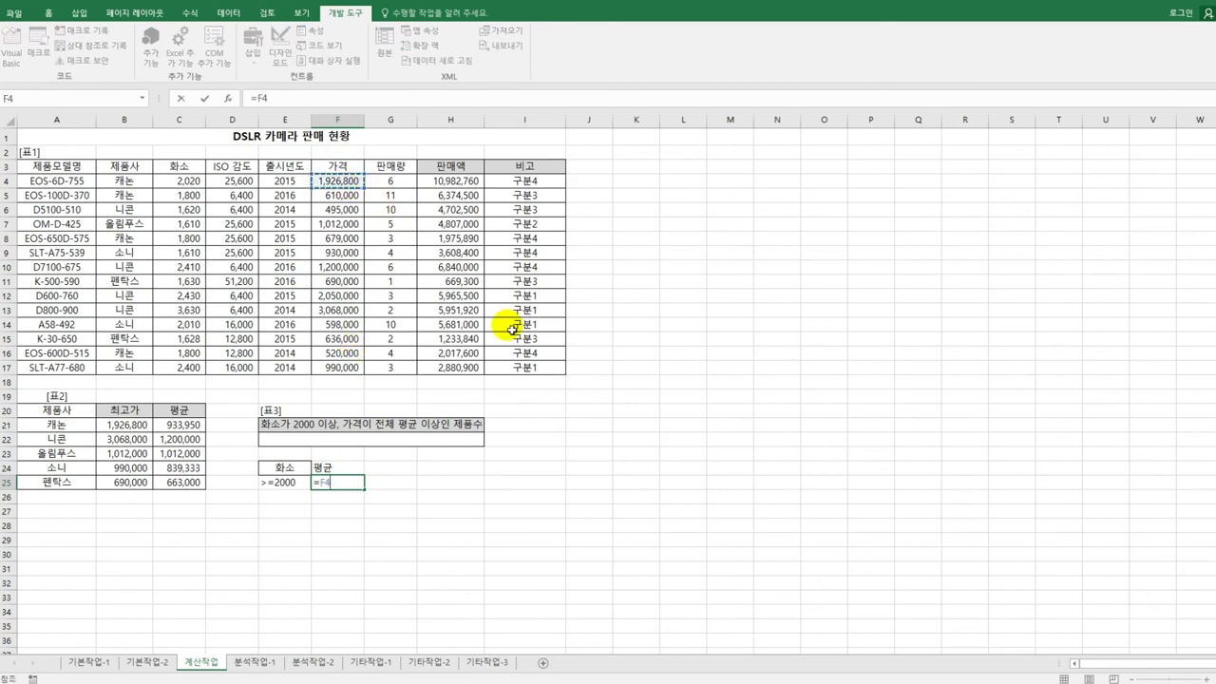
pyautogui.write('>=ㅁ')
pyautogui.press('BackSpace')
pyautogui.press('Hangul')
pyautogui.write('aver')
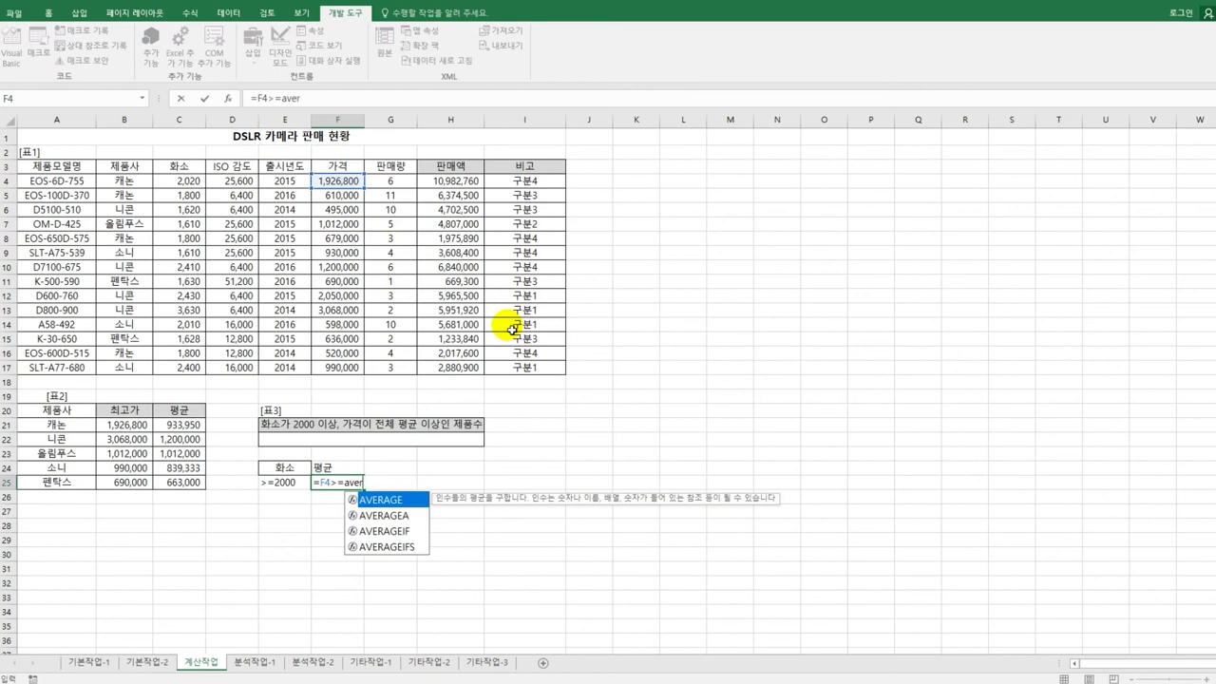
pyautogui.press('Tab')
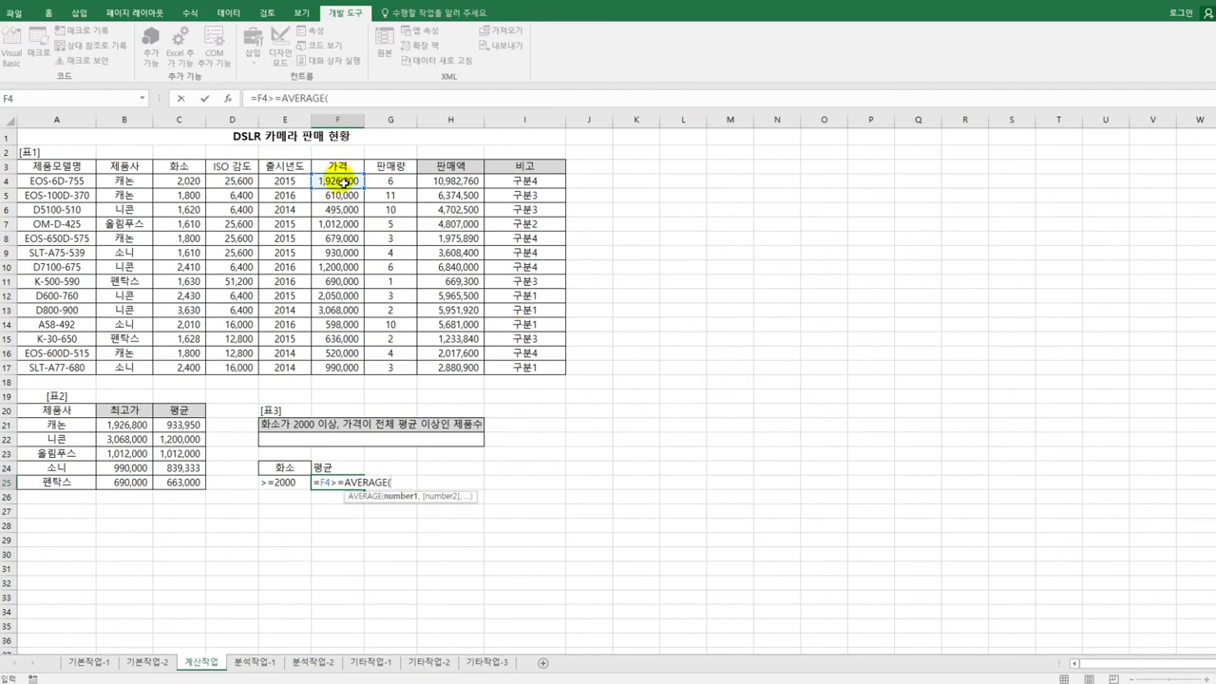
pyautogui.moveTo(342, 183); pyautogui.dragTo(342, 380)
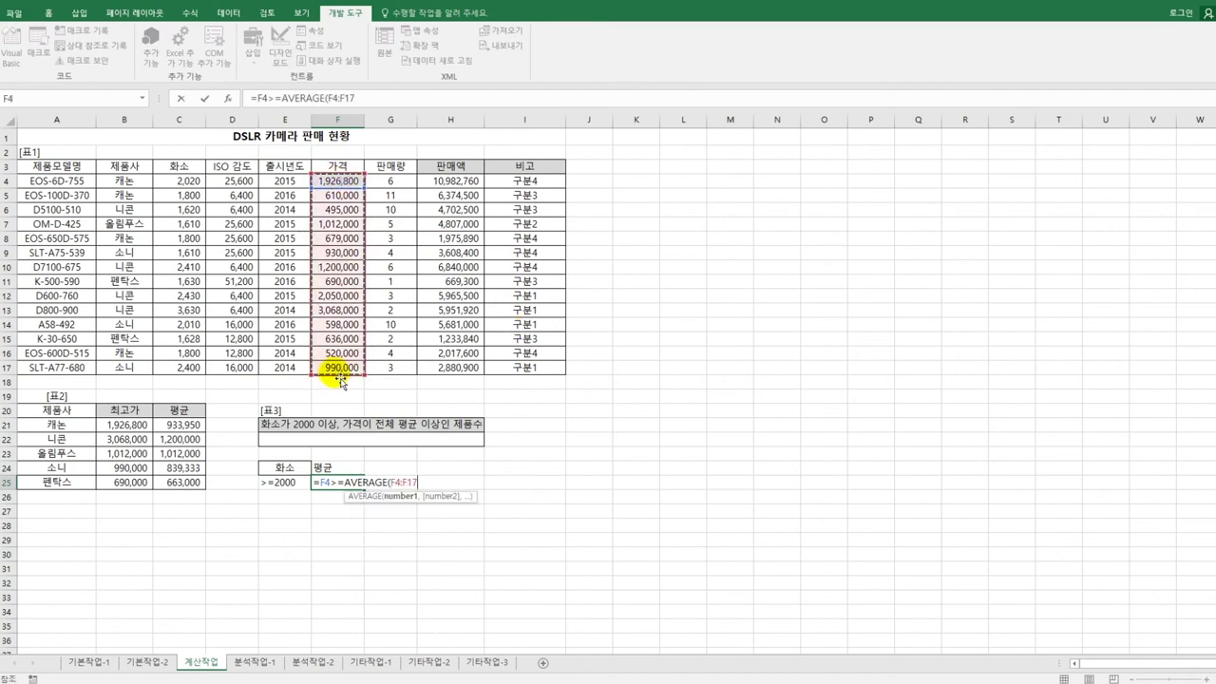
pyautogui.press('F4')
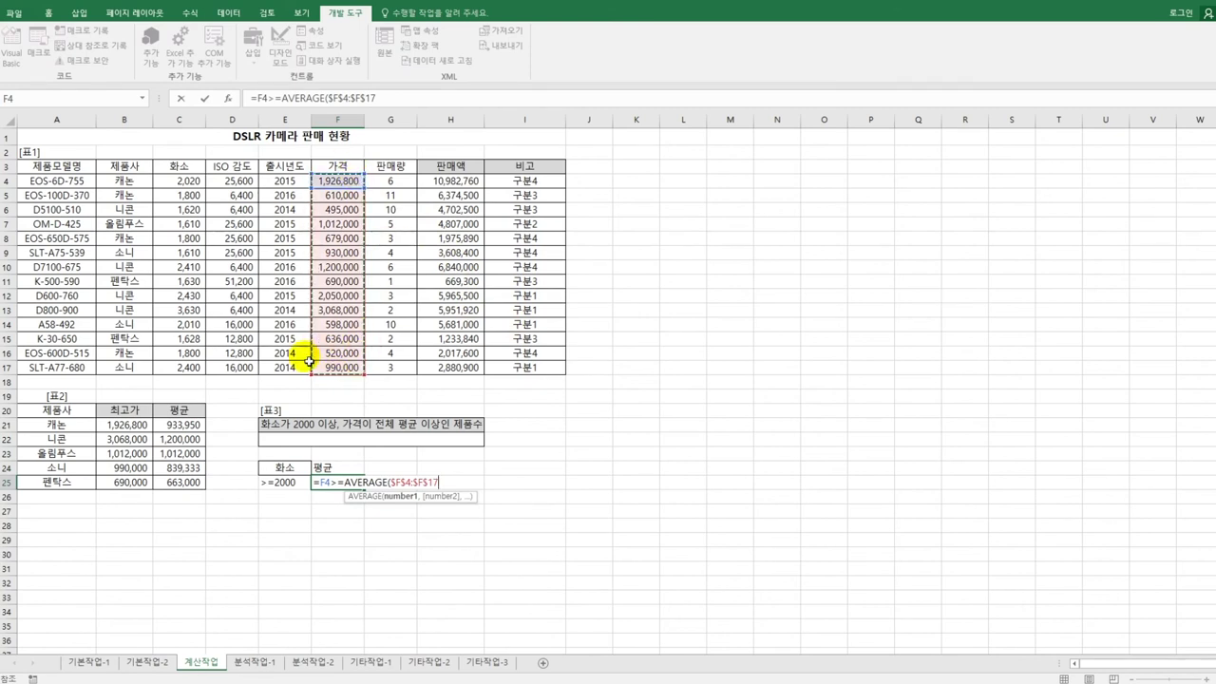
pyautogui.write(')')
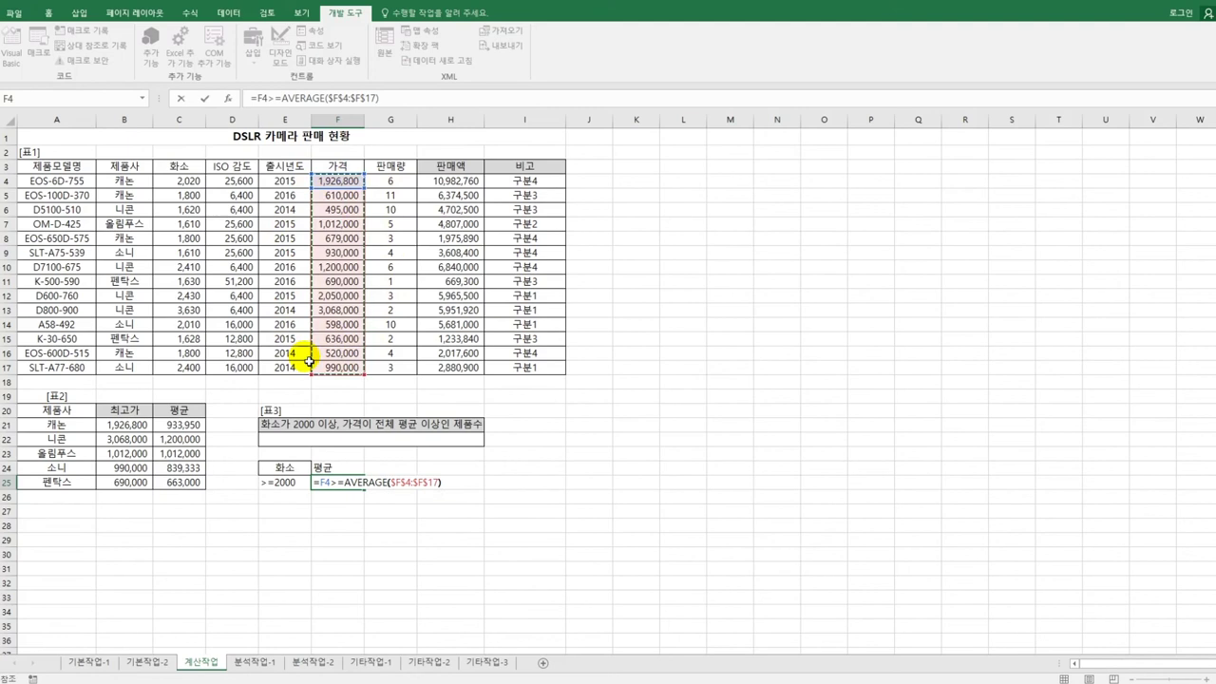
pyautogui.press('Return')
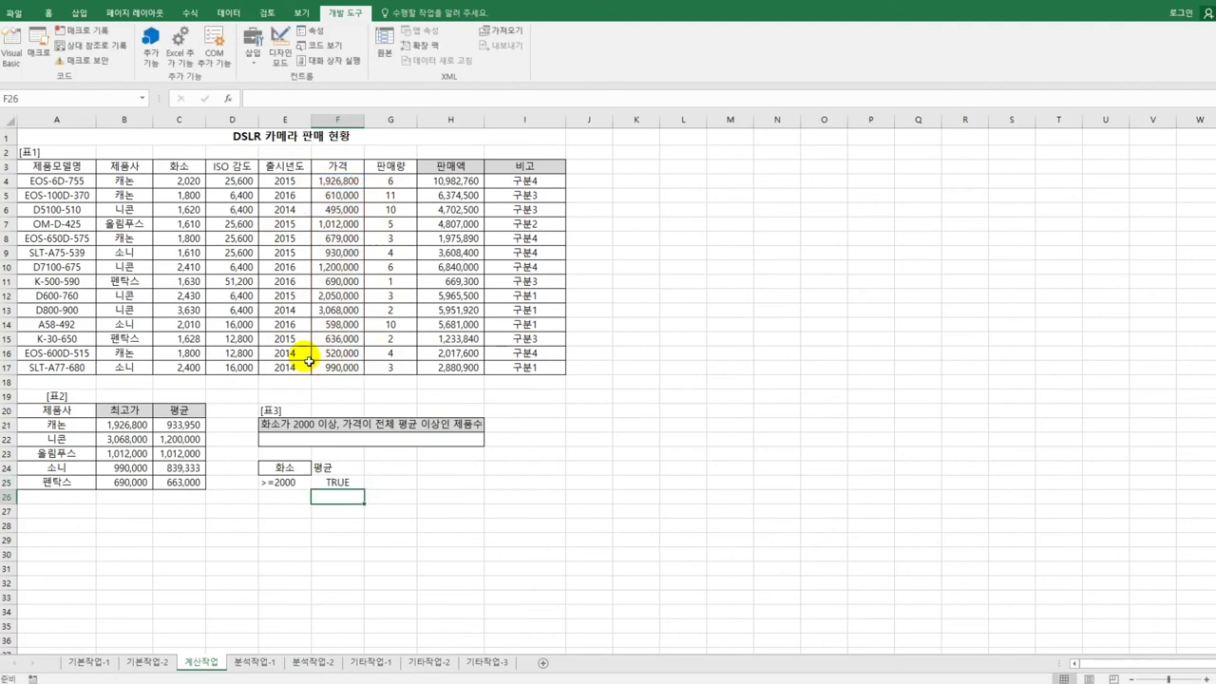
pyautogui.moveTo(289, 469); pyautogui.dragTo(339, 482)
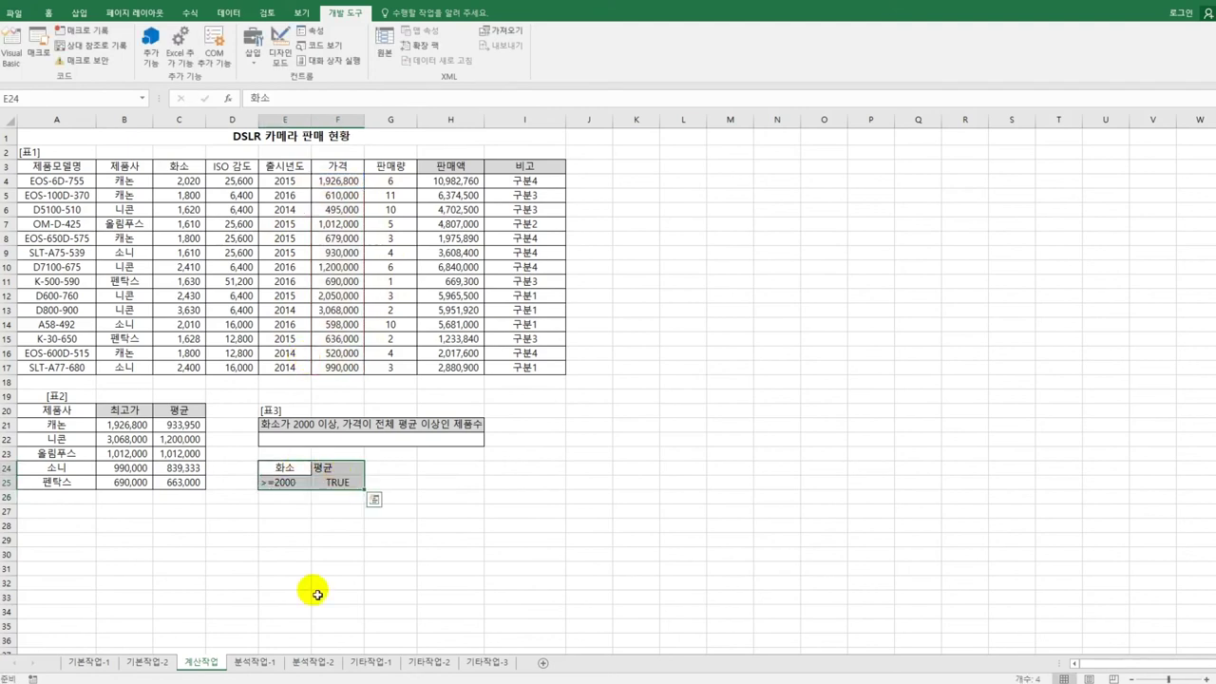
pyautogui.click(301, 484)
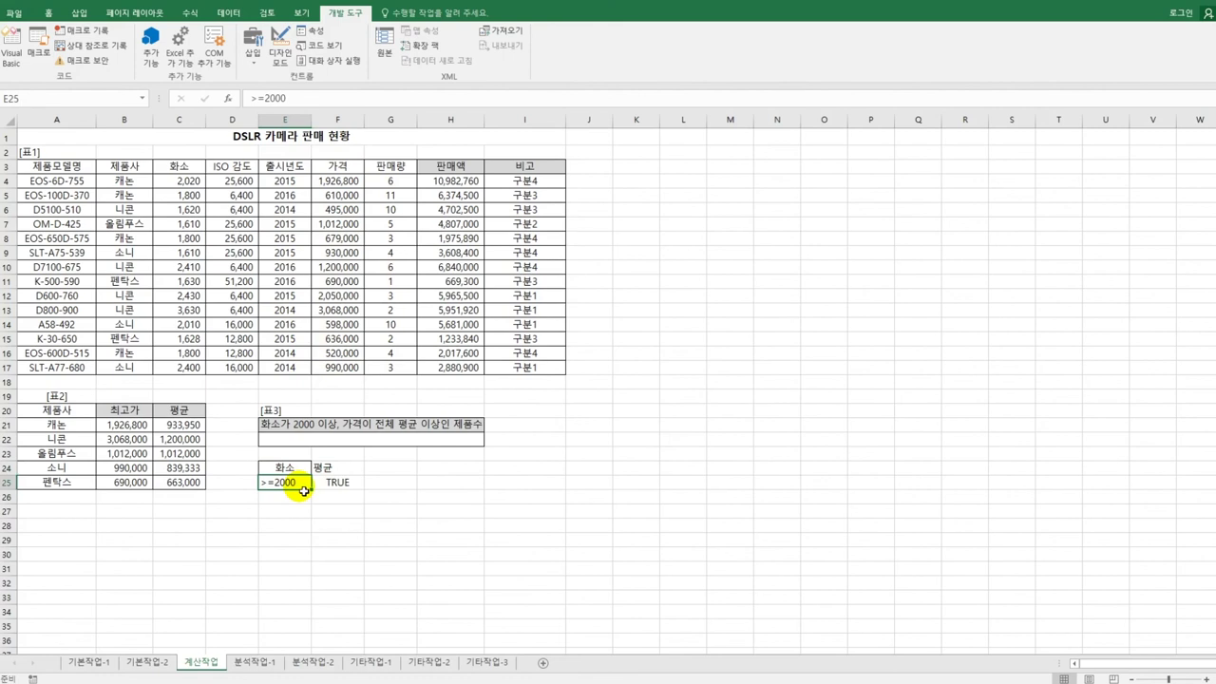
pyautogui.click(339, 482)
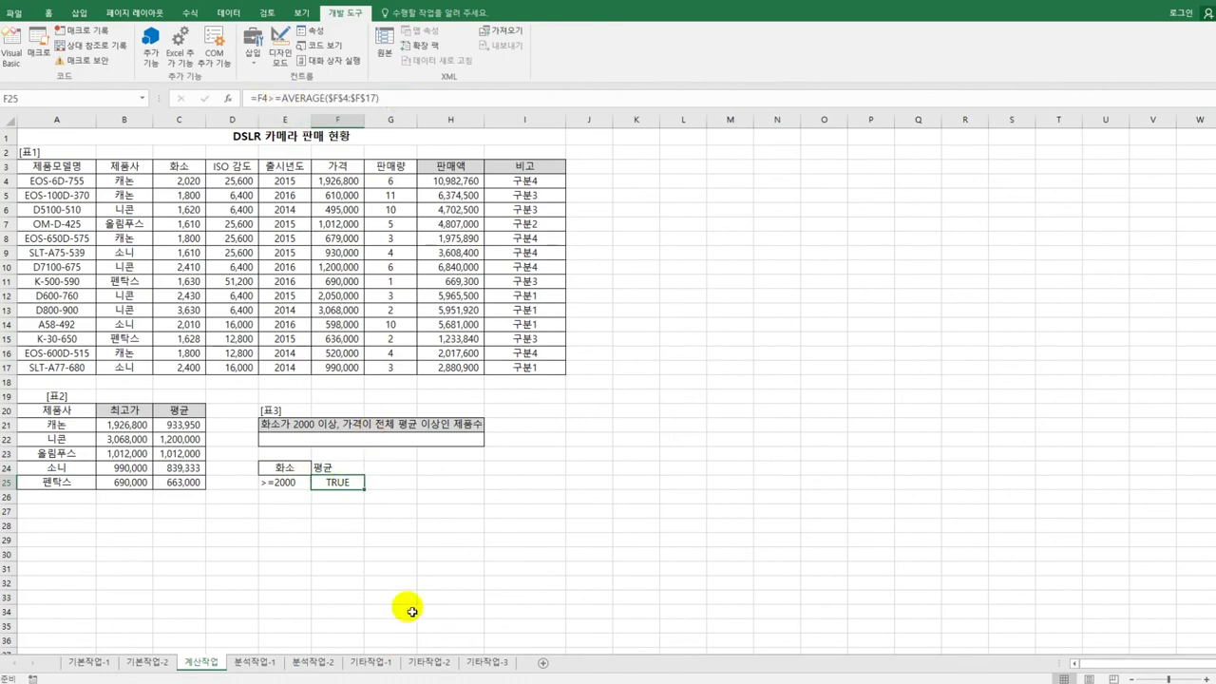
pyautogui.moveTo(305, 475); pyautogui.dragTo(337, 482)
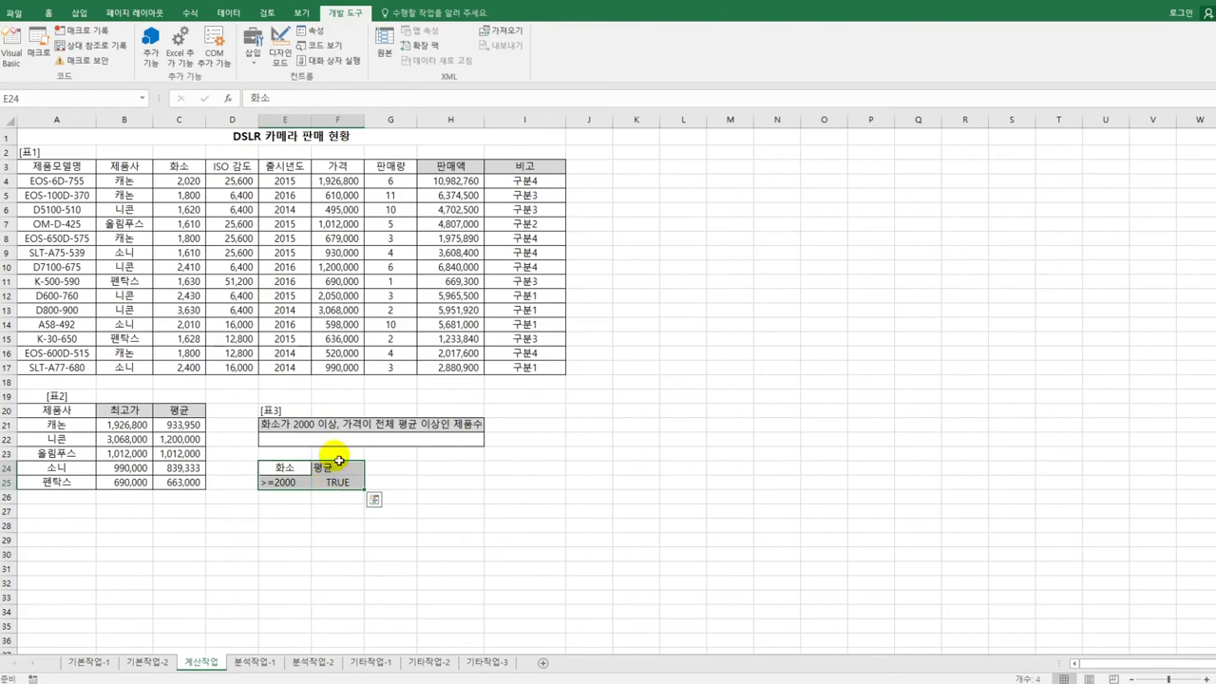
# Step: Count the products under [표3] by entering =DCOUNTA(A3:G17,C3,E24:F25) in the merged cell E22
pyautogui.moveTo(339, 439); pyautogui.dragTo(339, 446)
pyautogui.click(339, 441)
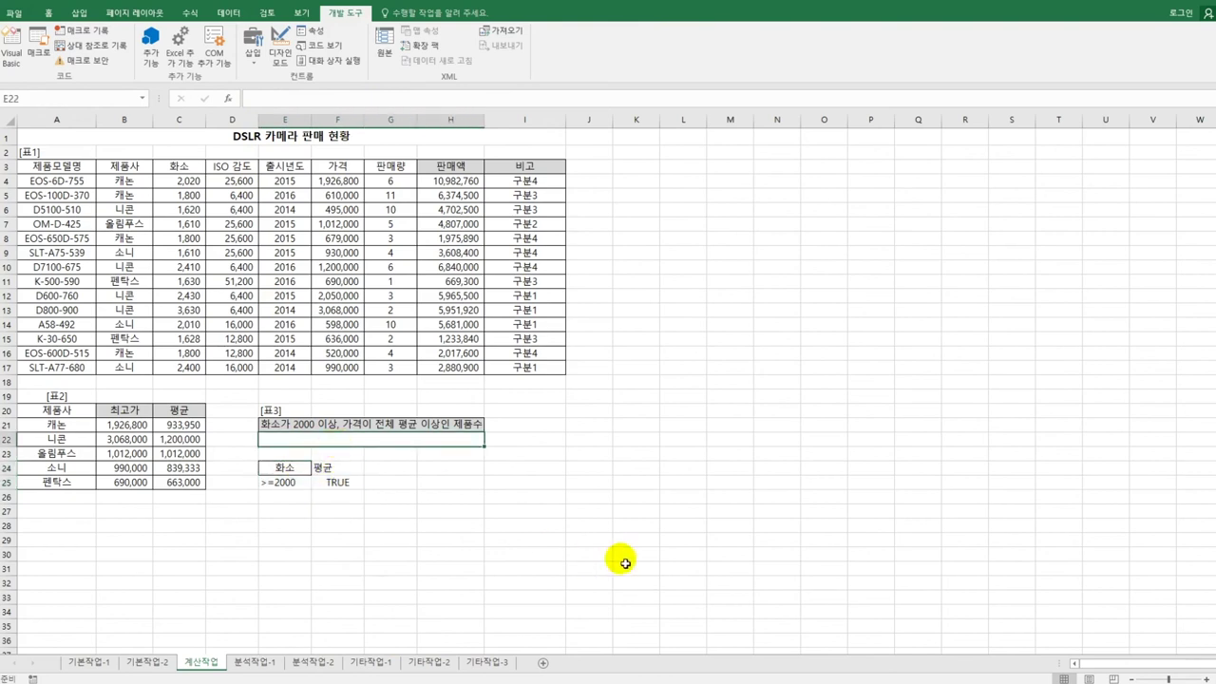
pyautogui.write('=')
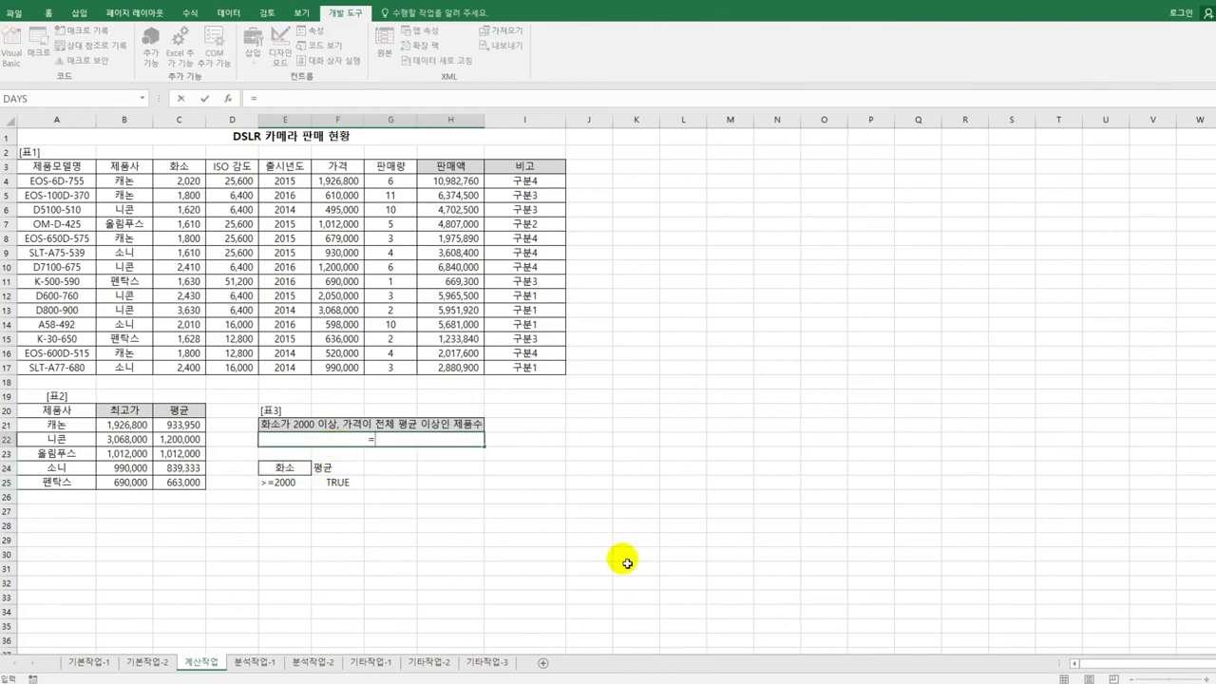
pyautogui.write('dc')
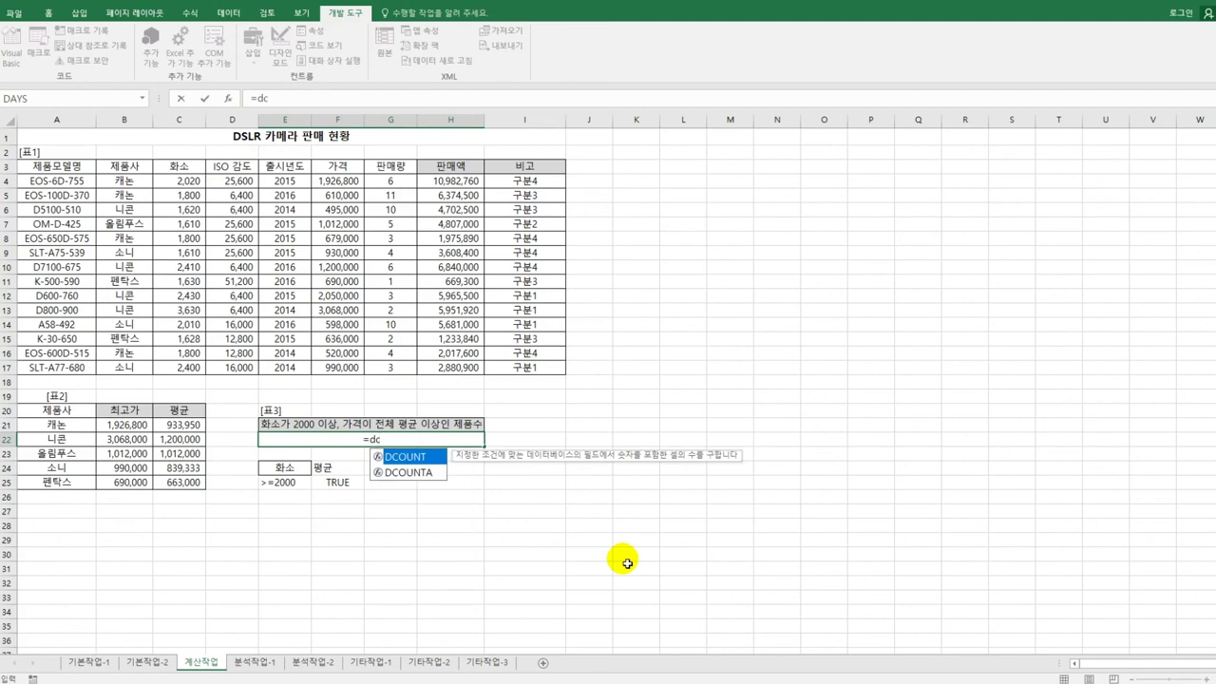
pyautogui.press('Down')
pyautogui.press('Tab')
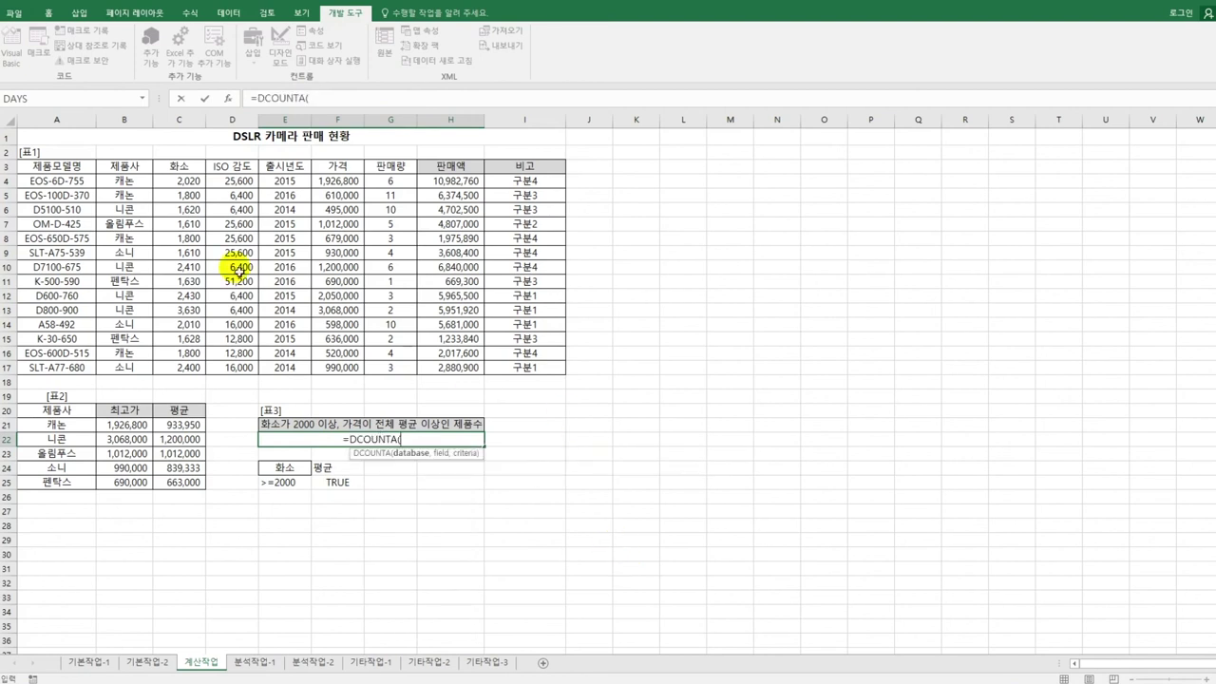
pyautogui.moveTo(52, 165); pyautogui.dragTo(406, 379)
pyautogui.write(',')
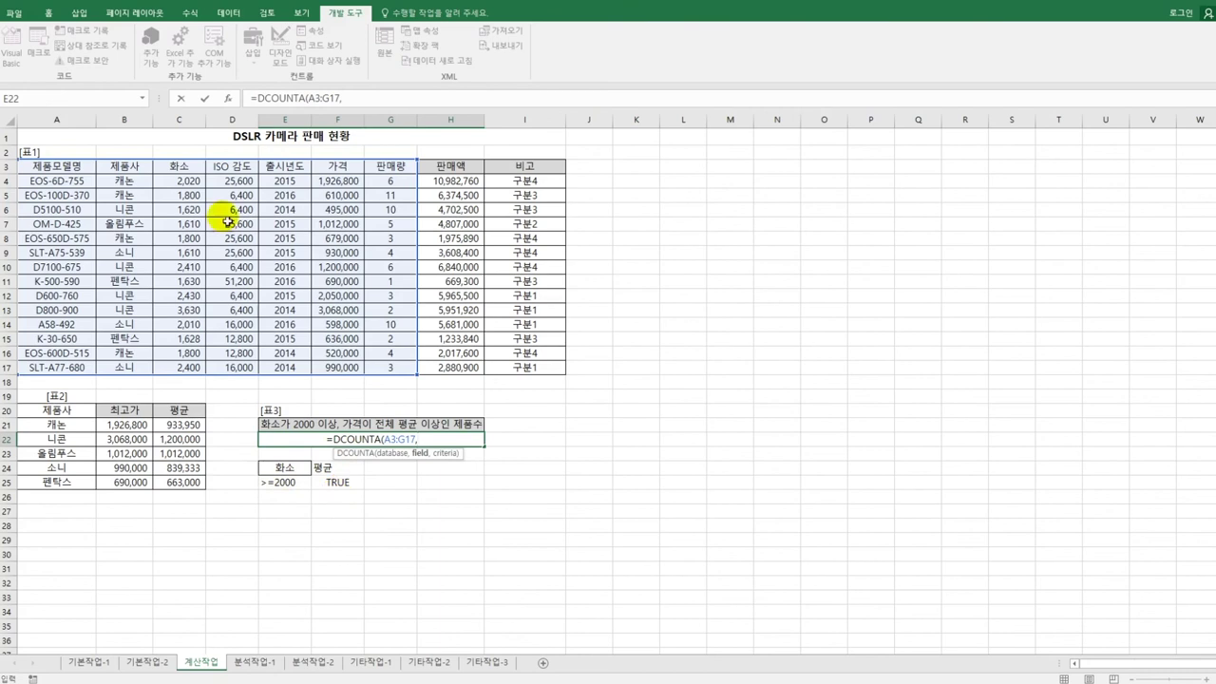
pyautogui.click(176, 167)
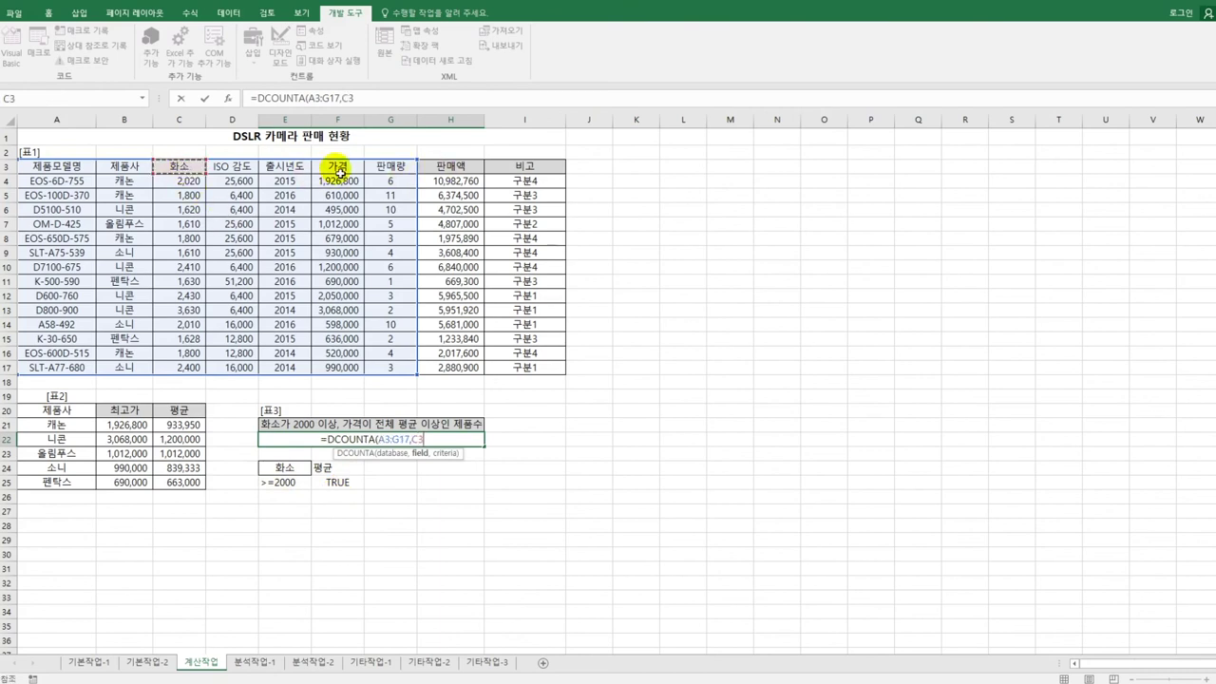
pyautogui.write(',')
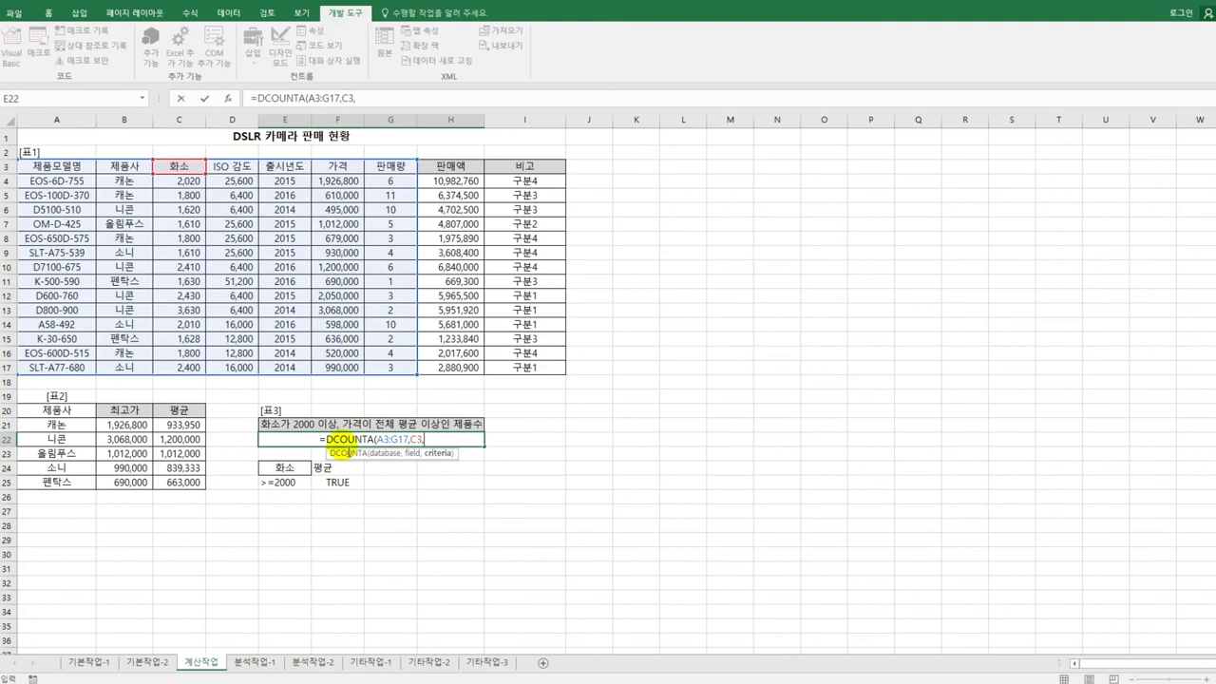
pyautogui.moveTo(285, 467); pyautogui.dragTo(333, 483)
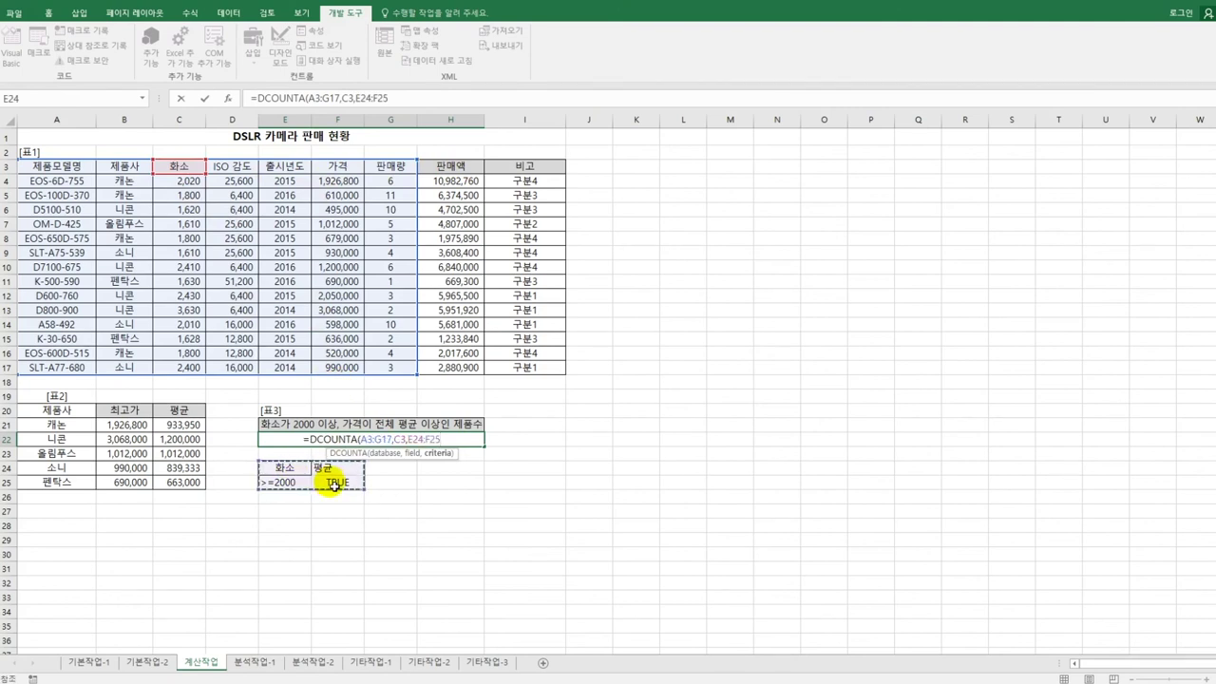
pyautogui.write(')')
pyautogui.press('Return')
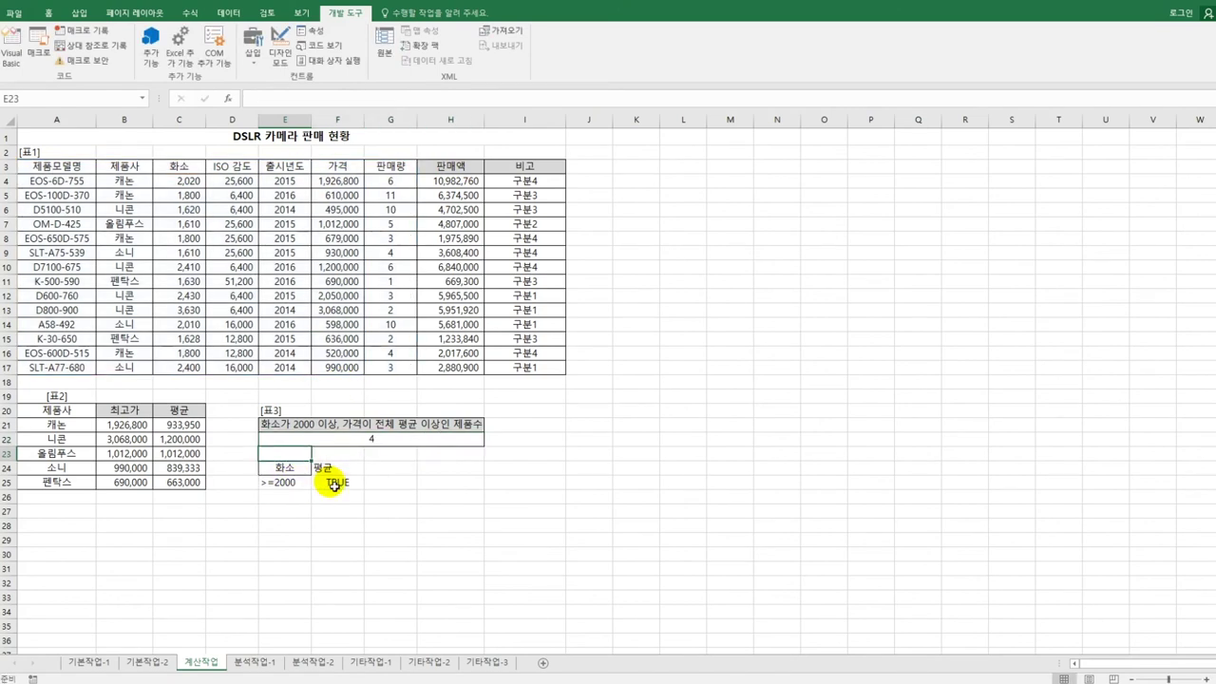
pyautogui.moveTo(271, 467); pyautogui.dragTo(365, 445)
pyautogui.click(365, 447)
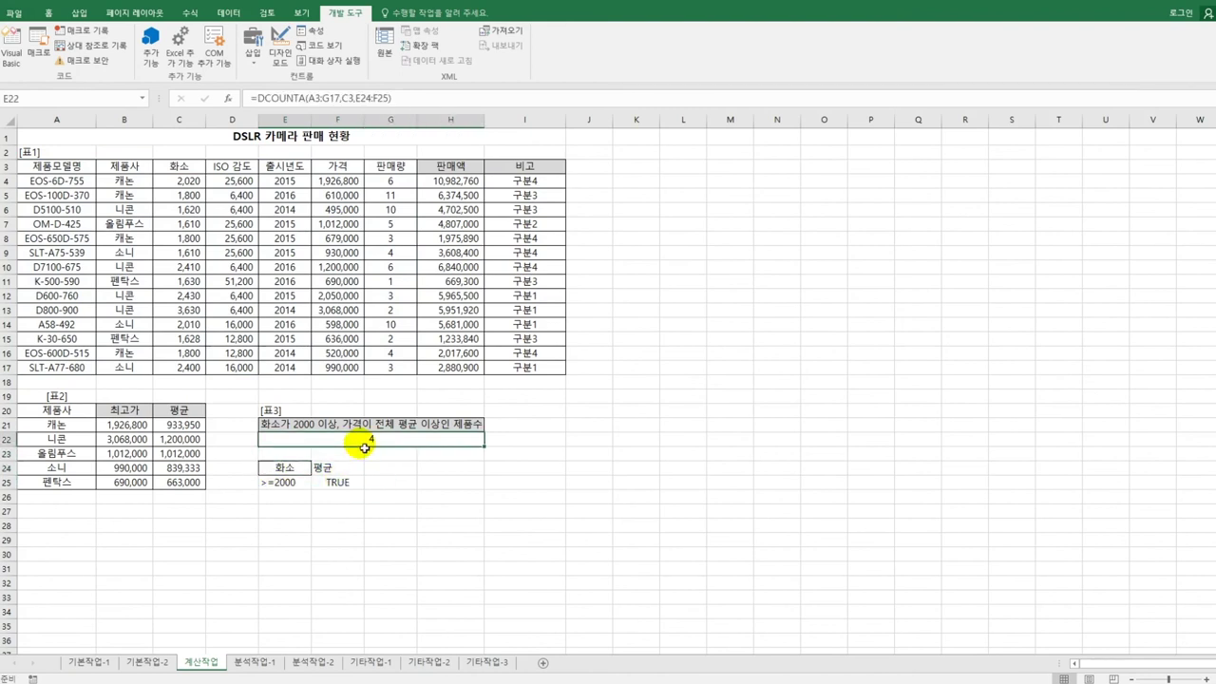
pyautogui.click(252, 142)
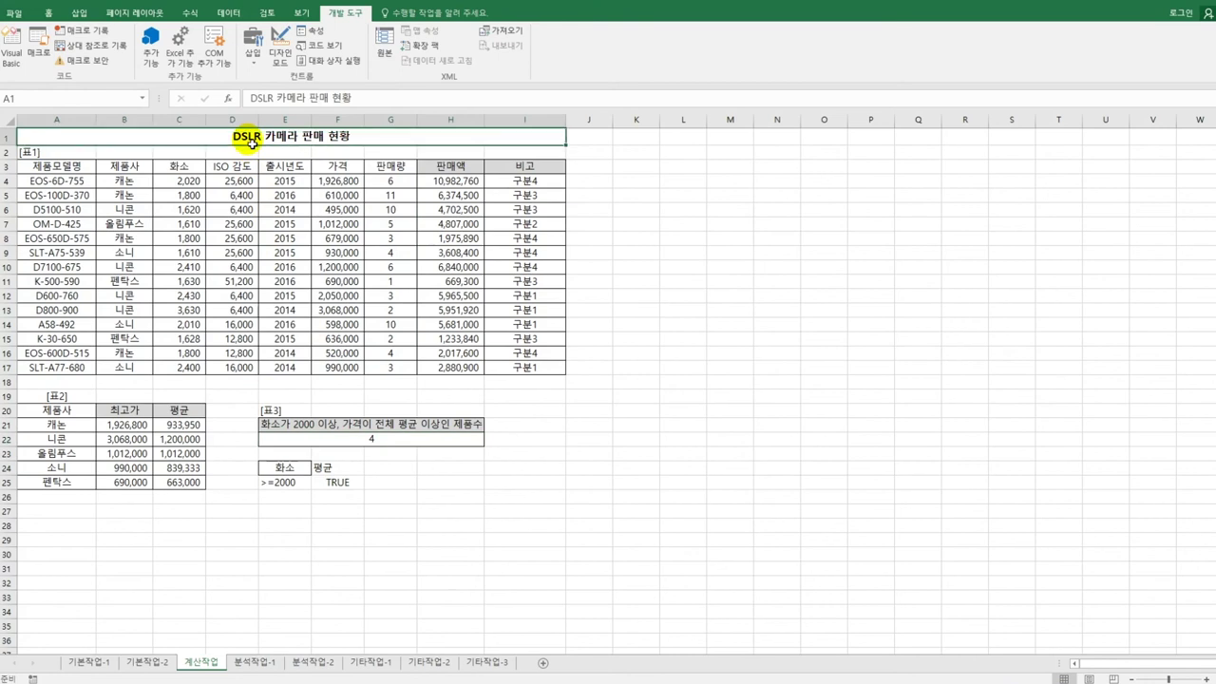
# Step: Start a Microsoft Query import at B4 of the 분석작업-1 sheet, using MS Access Database as the data source
pyautogui.click(271, 664)
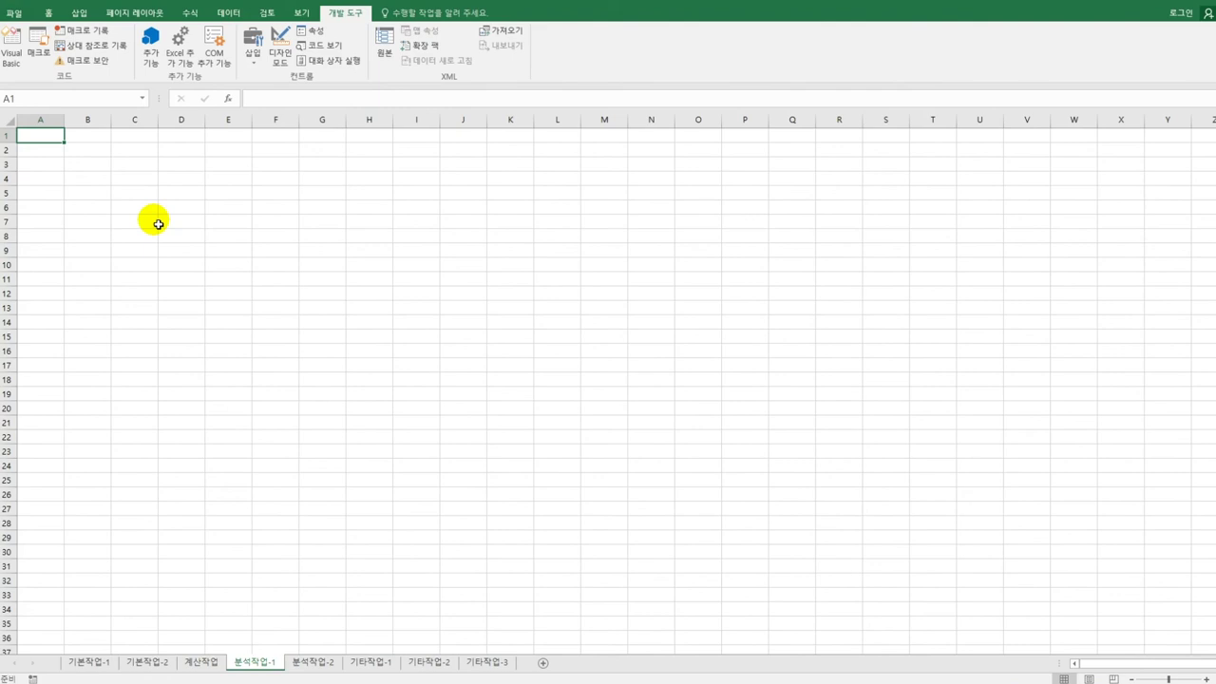
pyautogui.click(109, 183)
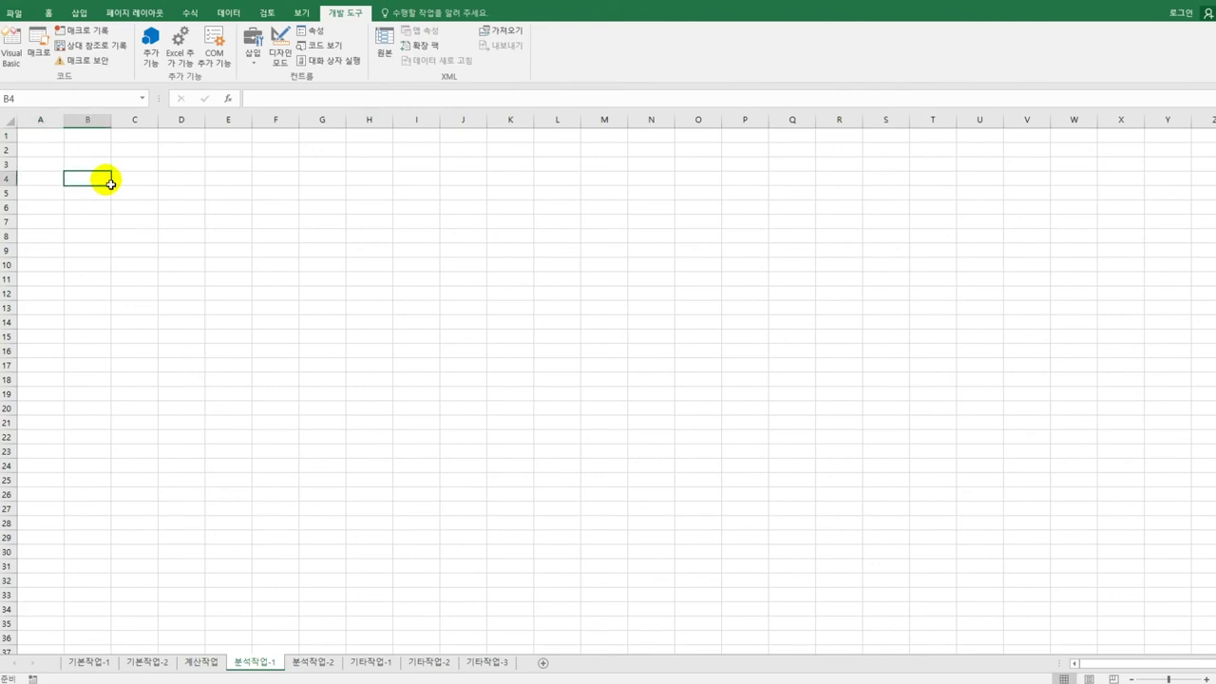
pyautogui.click(230, 14)
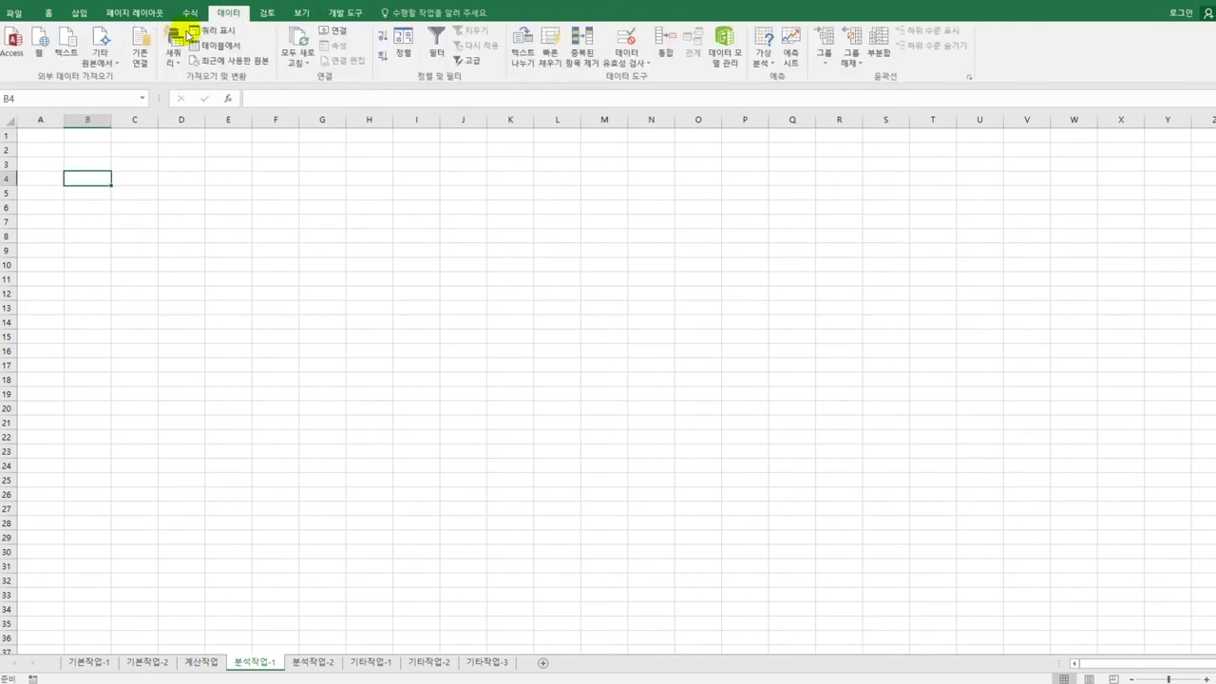
pyautogui.click(98, 54)
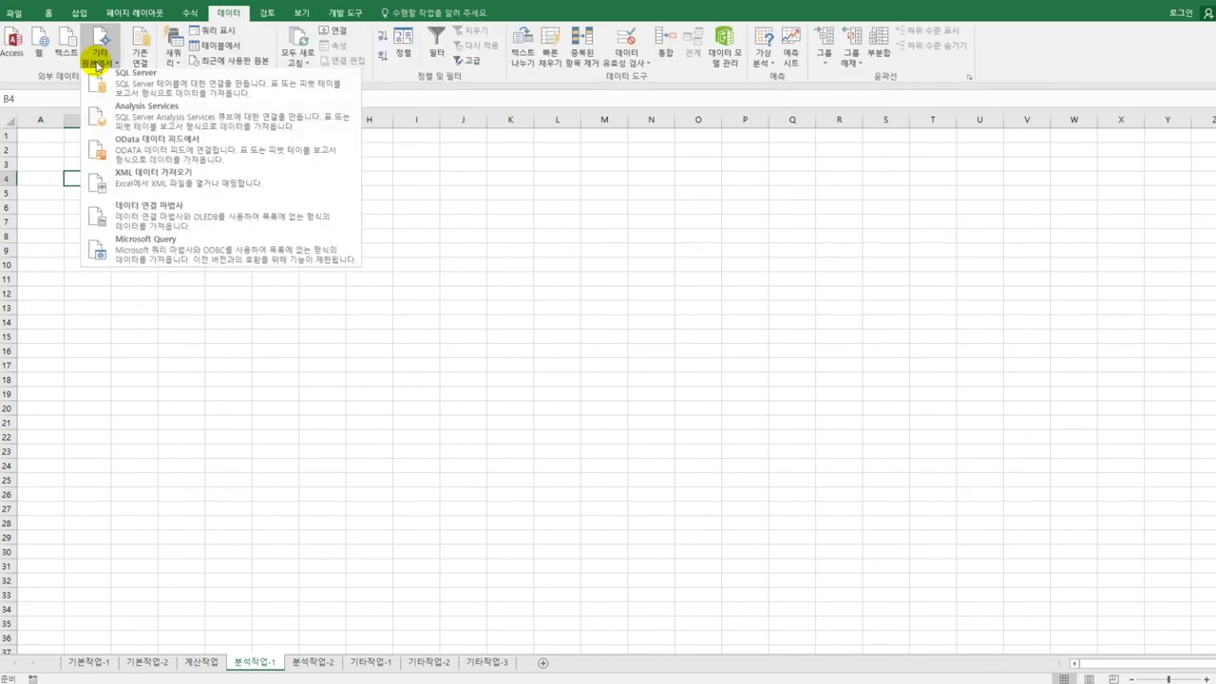
pyautogui.click(166, 252)
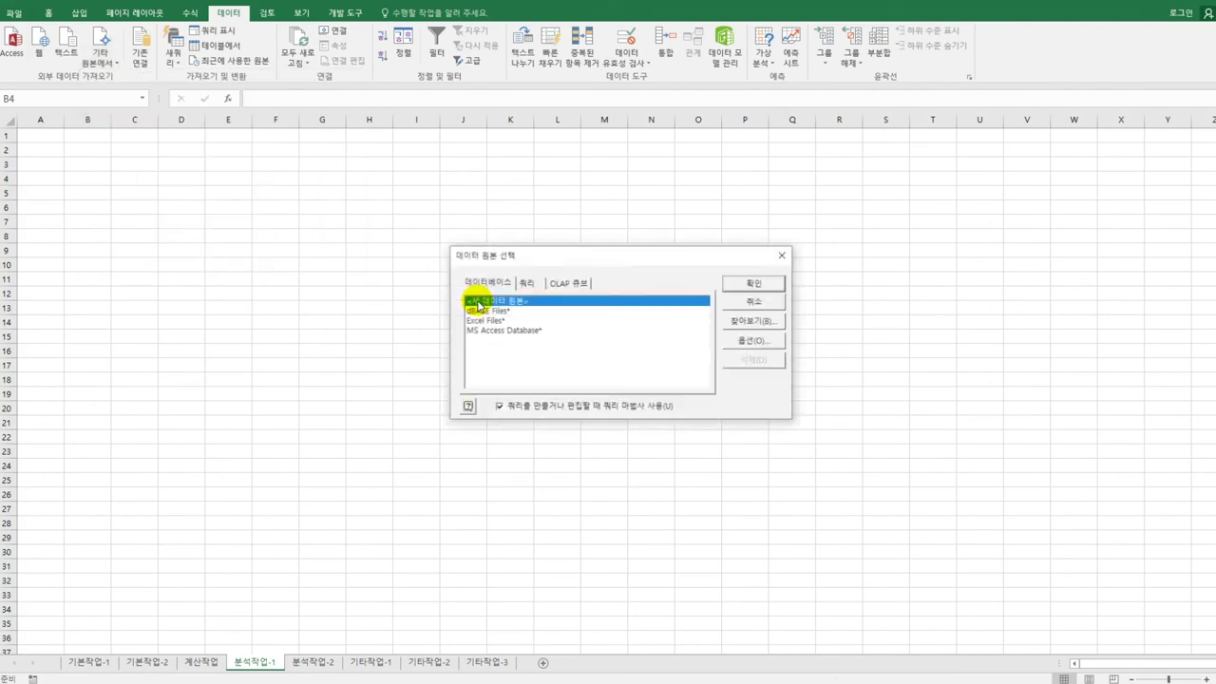
pyautogui.click(534, 330)
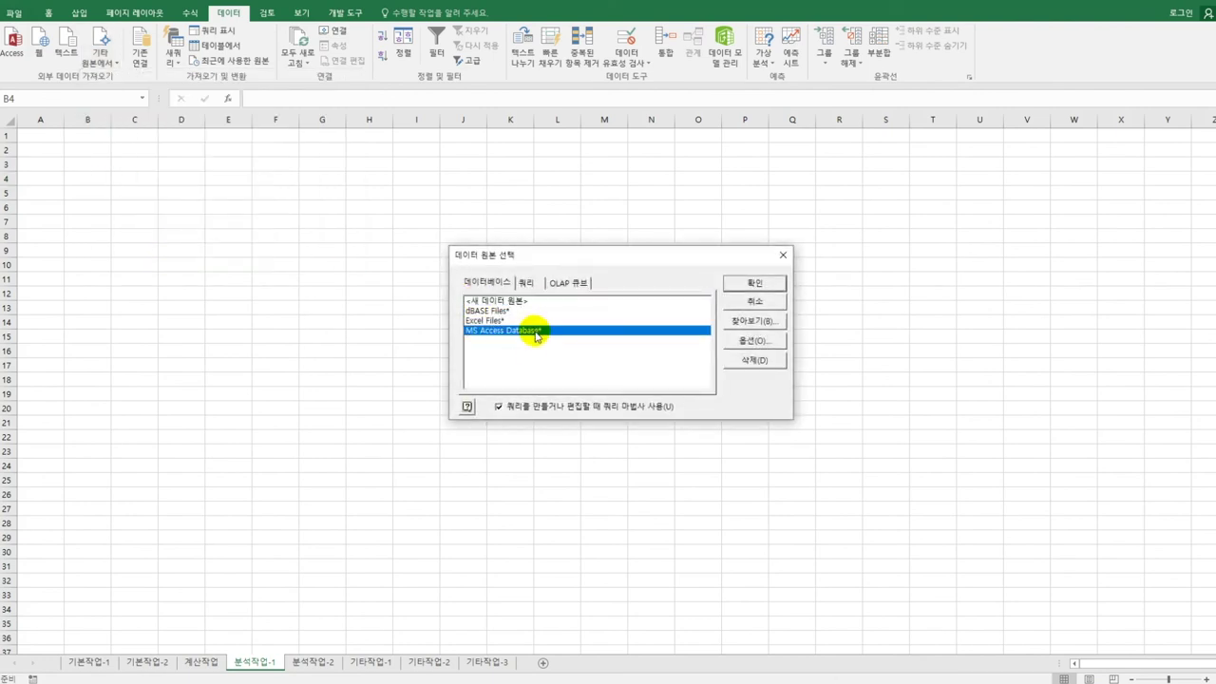
pyautogui.click(737, 285)
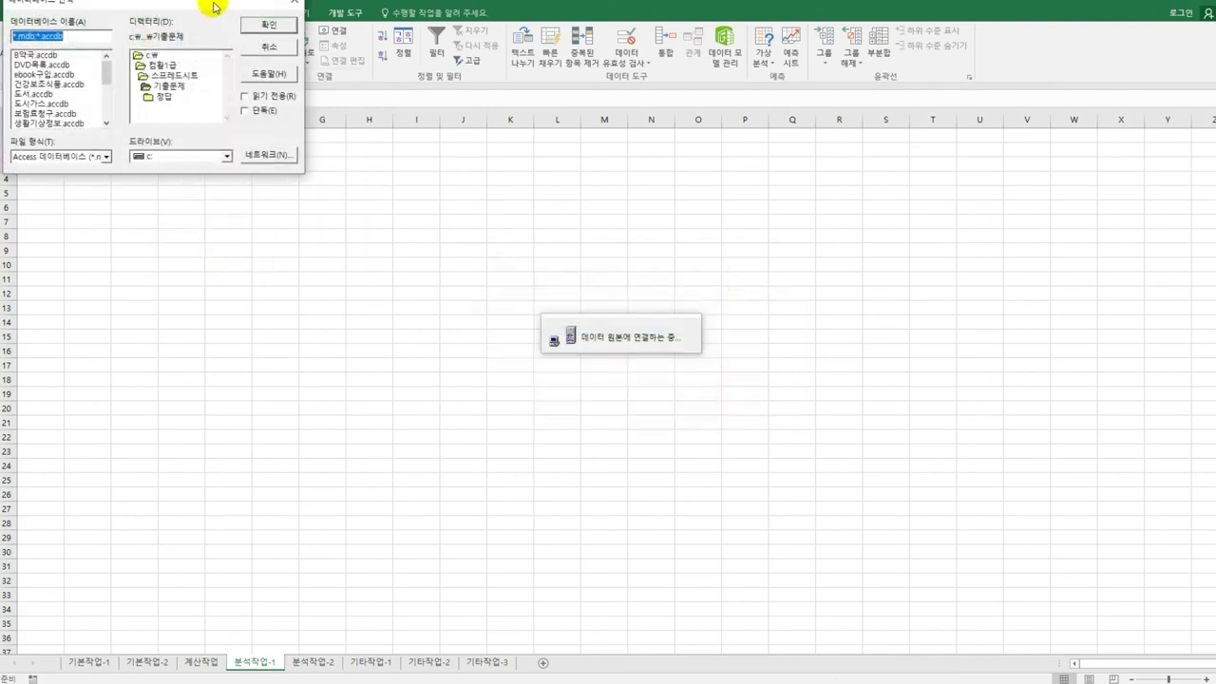
# Step: Choose 판매현황.accdb as the database for the query
pyautogui.moveTo(213, 8); pyautogui.dragTo(638, 209)
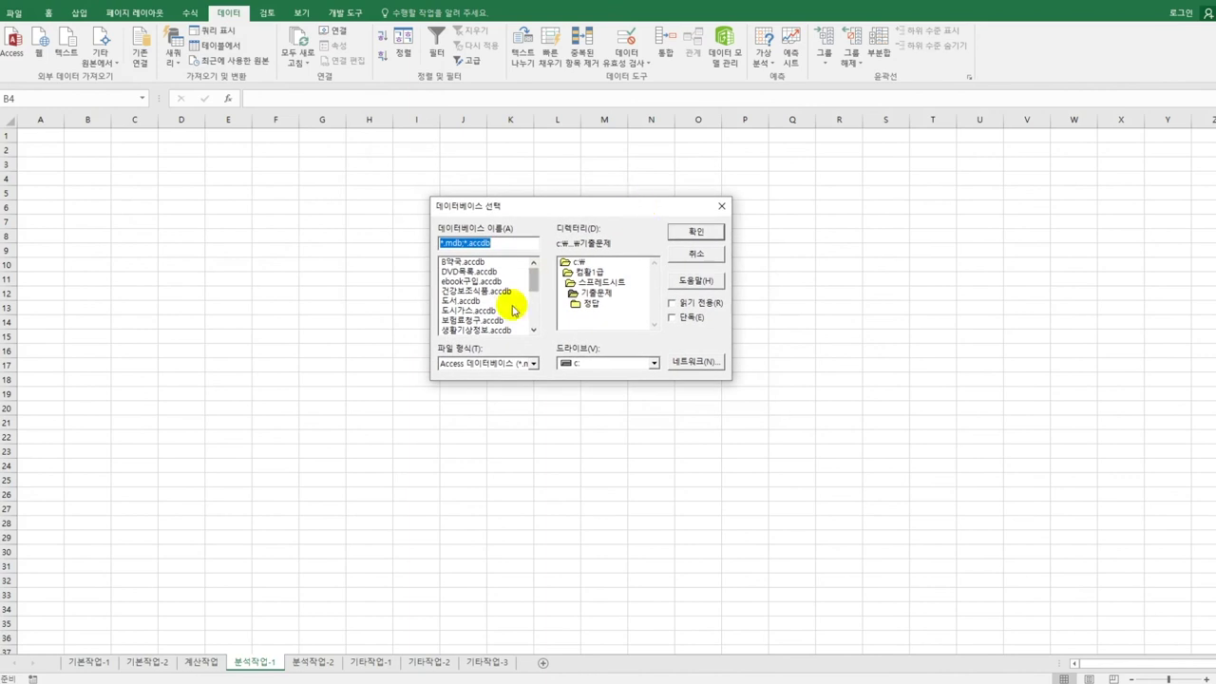
pyautogui.moveTo(534, 275); pyautogui.dragTo(535, 321)
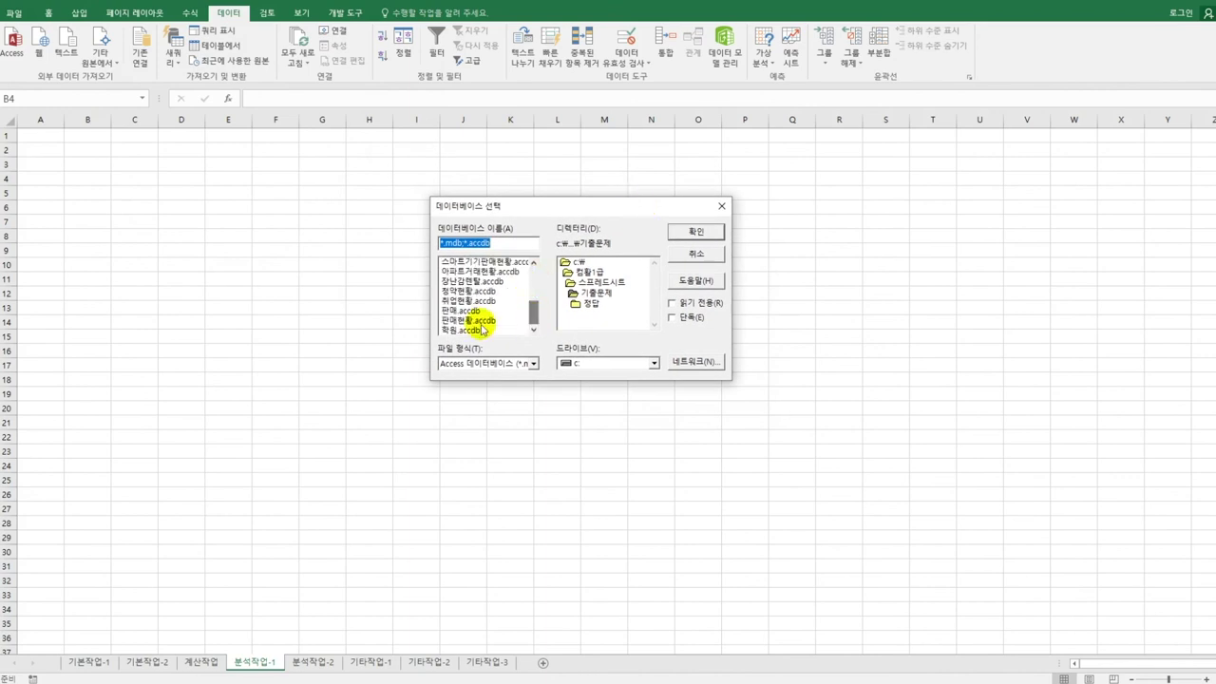
pyautogui.click(467, 320)
pyautogui.click(696, 231)
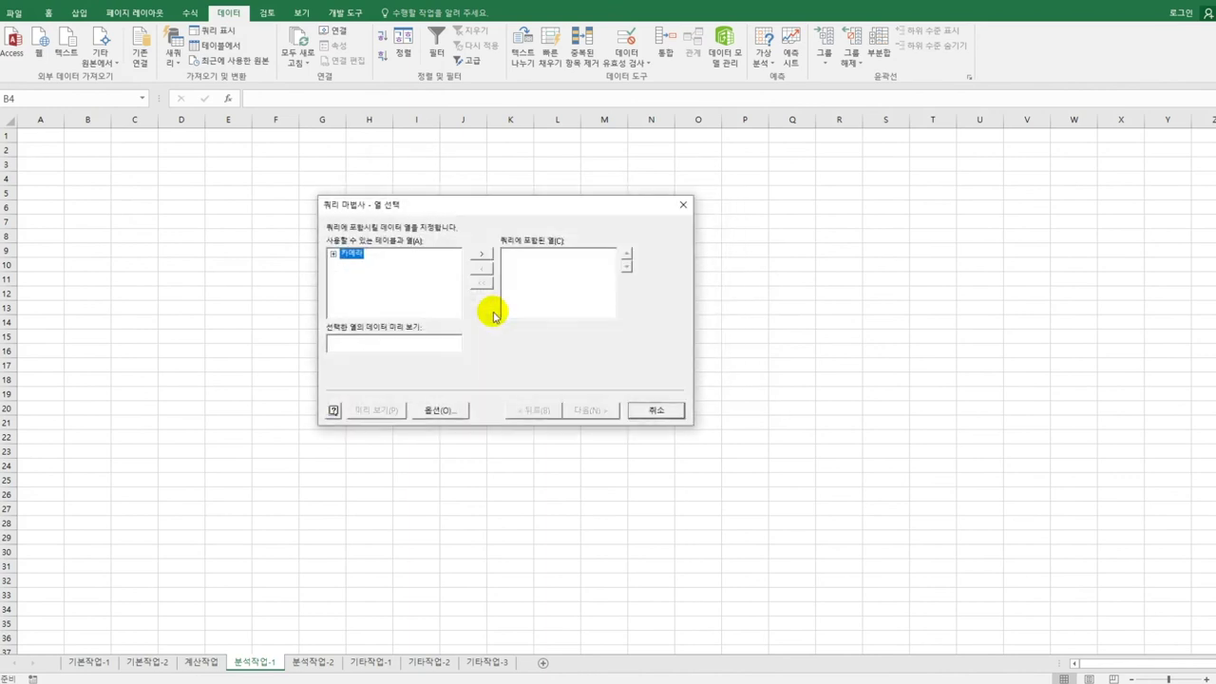
# Step: Expand the 카메라 table and add its ISO 감도 and 제품사 columns to the query
pyautogui.doubleClick(357, 256)
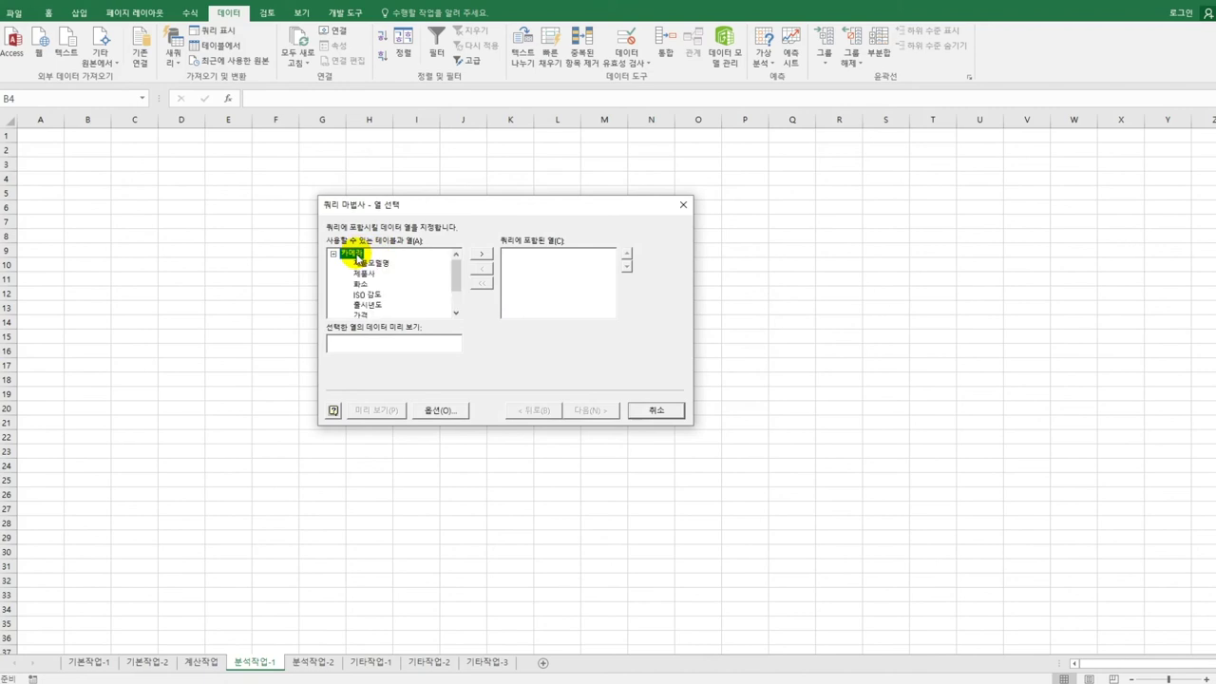
pyautogui.click(364, 294)
pyautogui.doubleClick(363, 296)
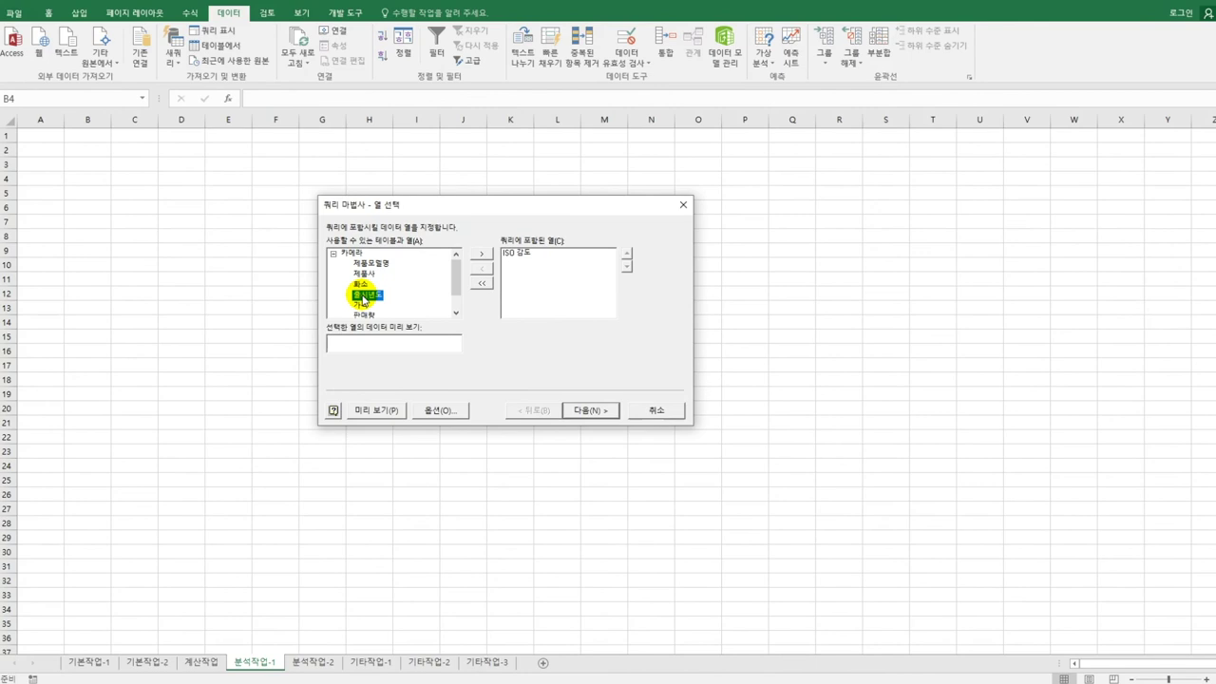
pyautogui.click(363, 274)
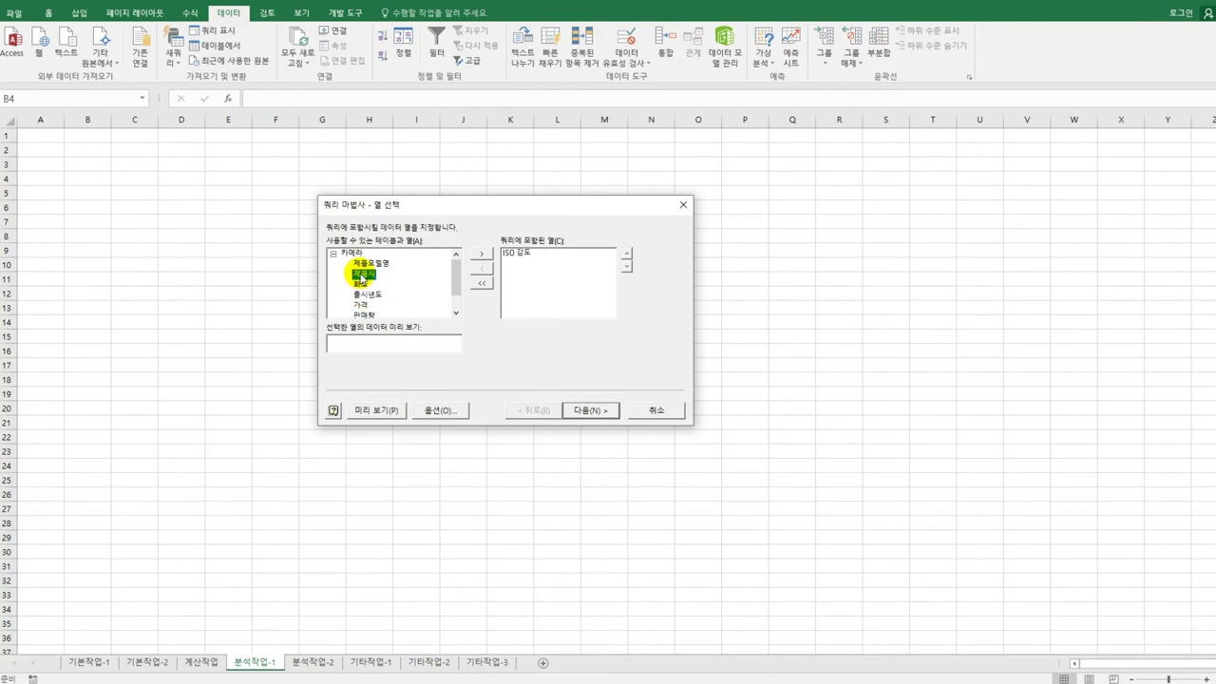
pyautogui.doubleClick(362, 274)
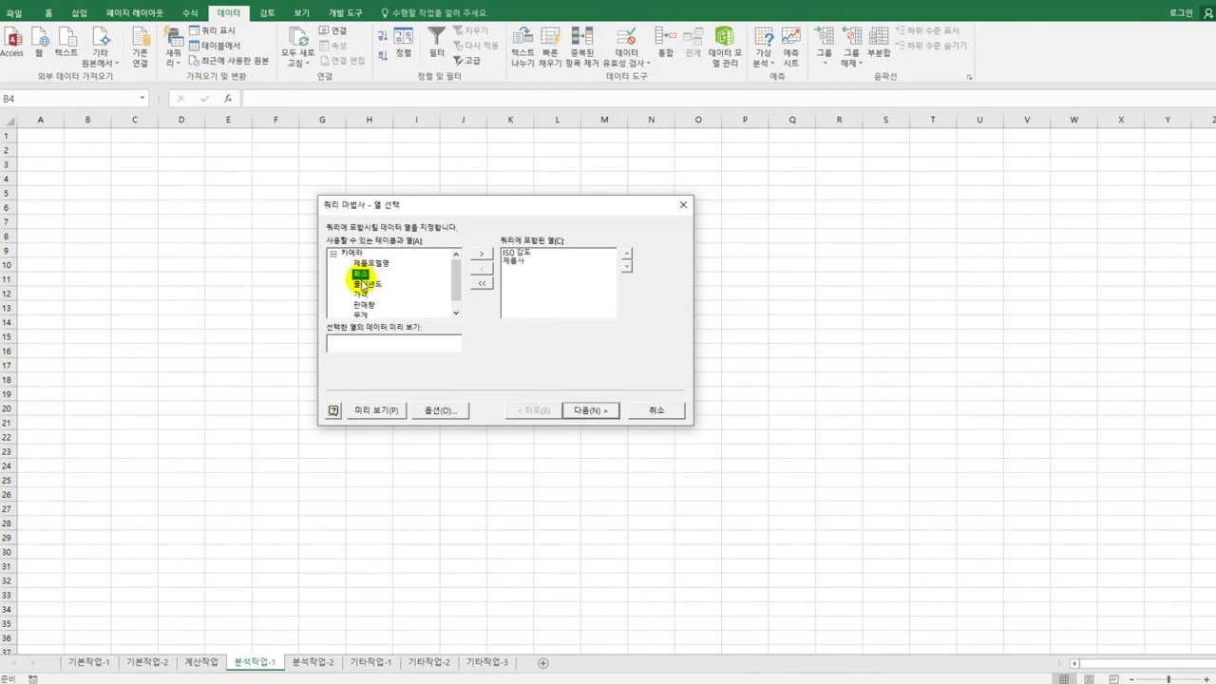
# Step: Add the 출시년도 and 가격 columns of the 카메라 table to the query
pyautogui.click(365, 286)
pyautogui.doubleClick(366, 285)
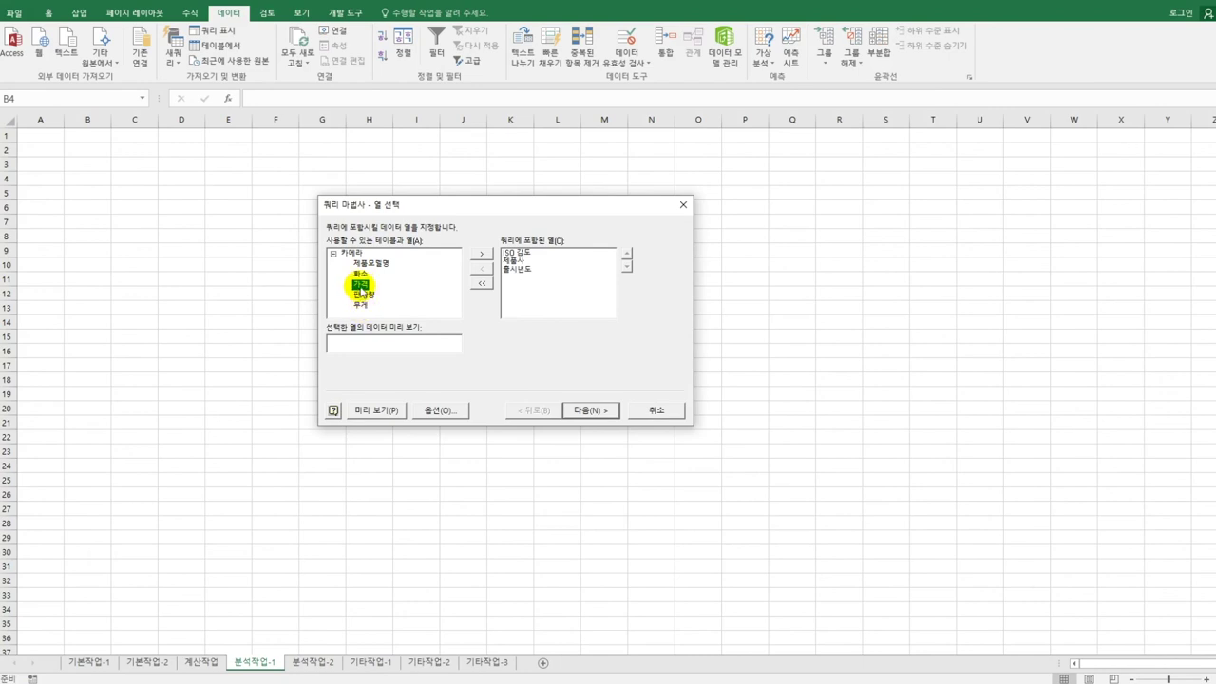
pyautogui.doubleClick(362, 288)
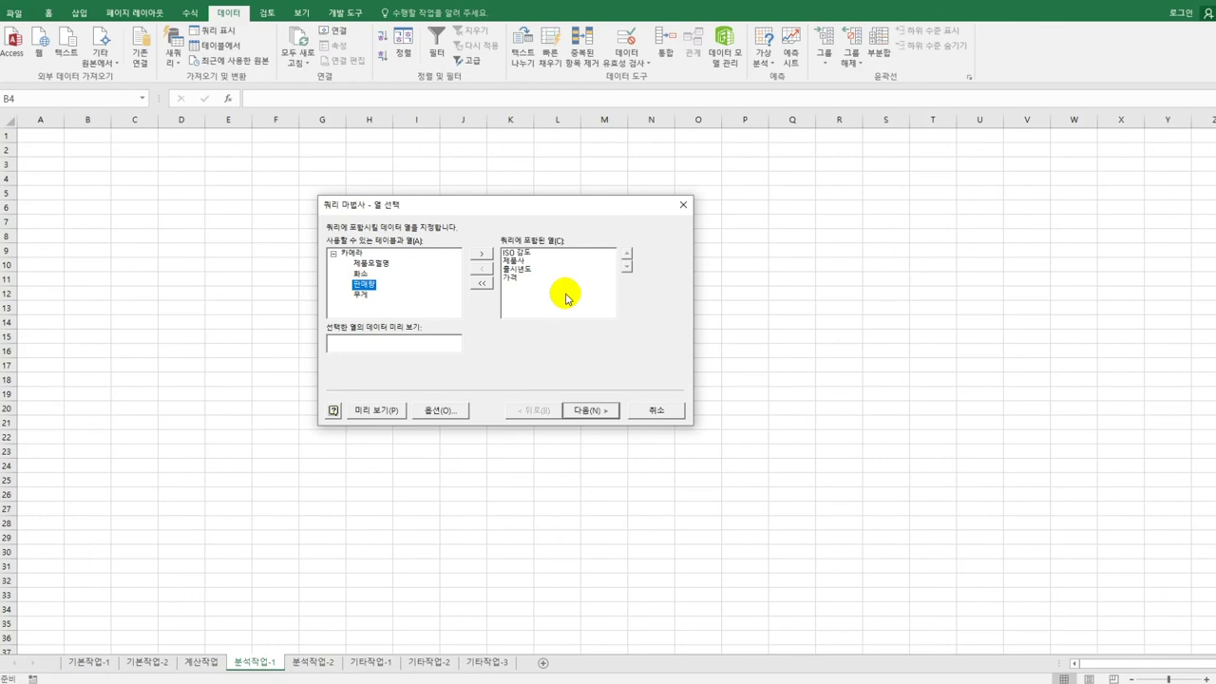
# Step: Finish the query without filtering or sorting and return its data as a PivotTable report at cell B4 of the existing worksheet
pyautogui.click(591, 410)
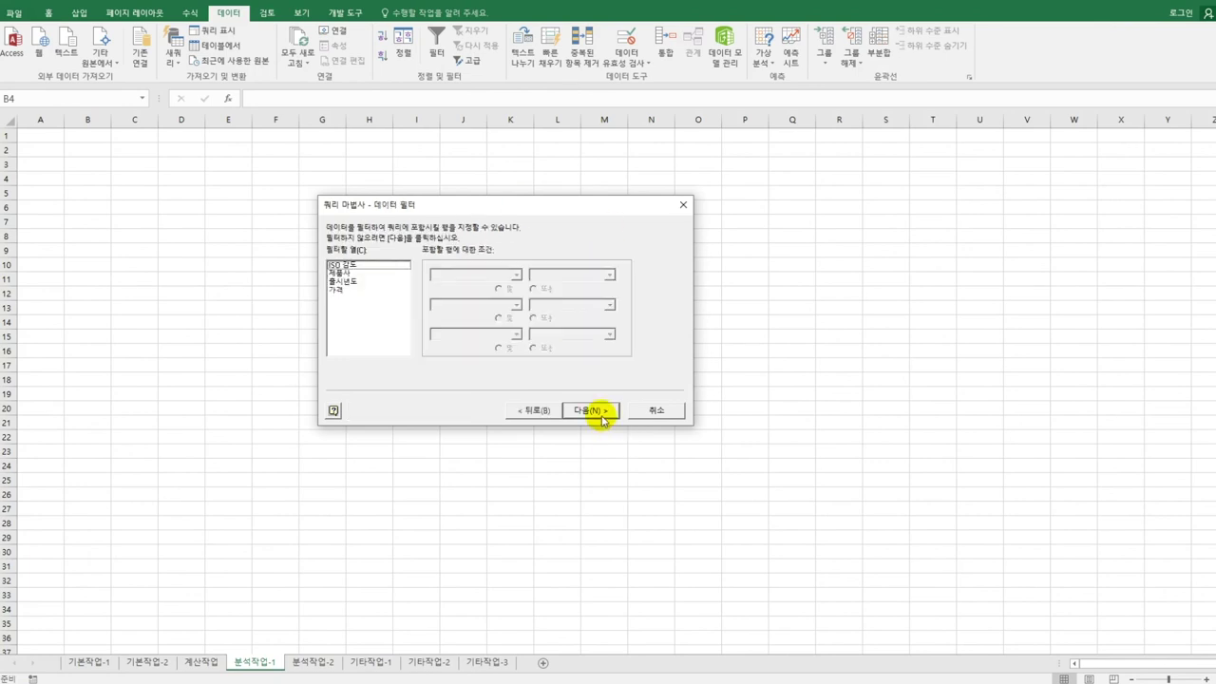
pyautogui.click(590, 410)
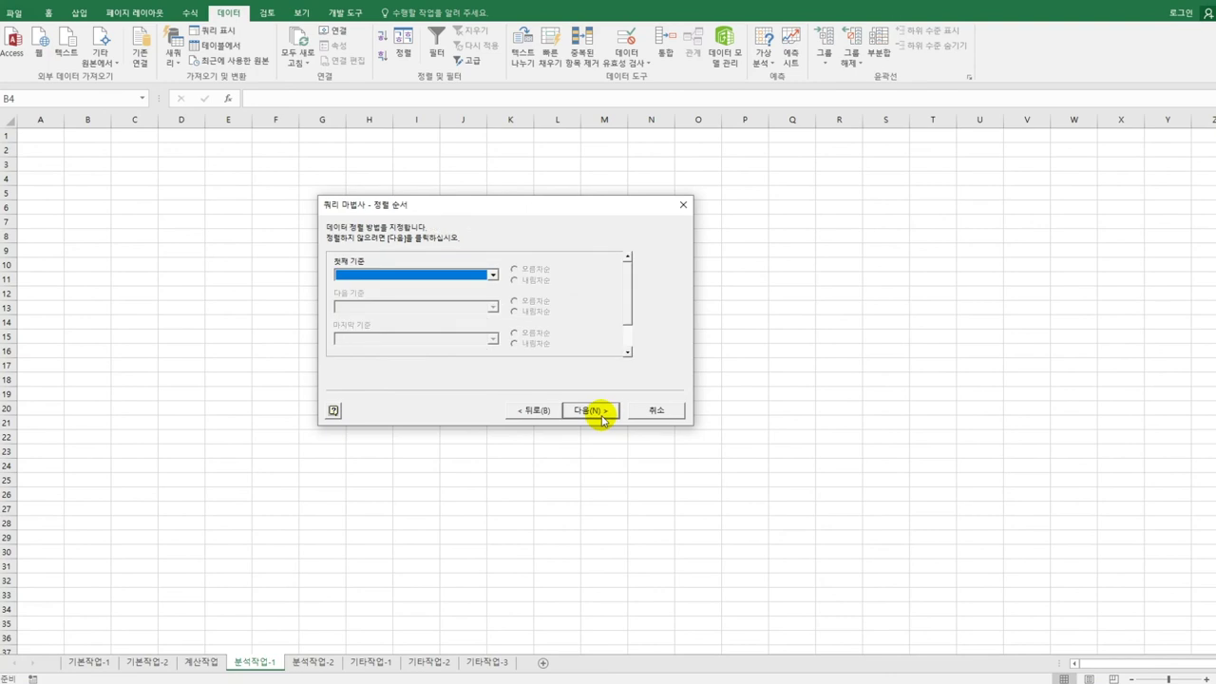
pyautogui.click(591, 411)
pyautogui.click(591, 410)
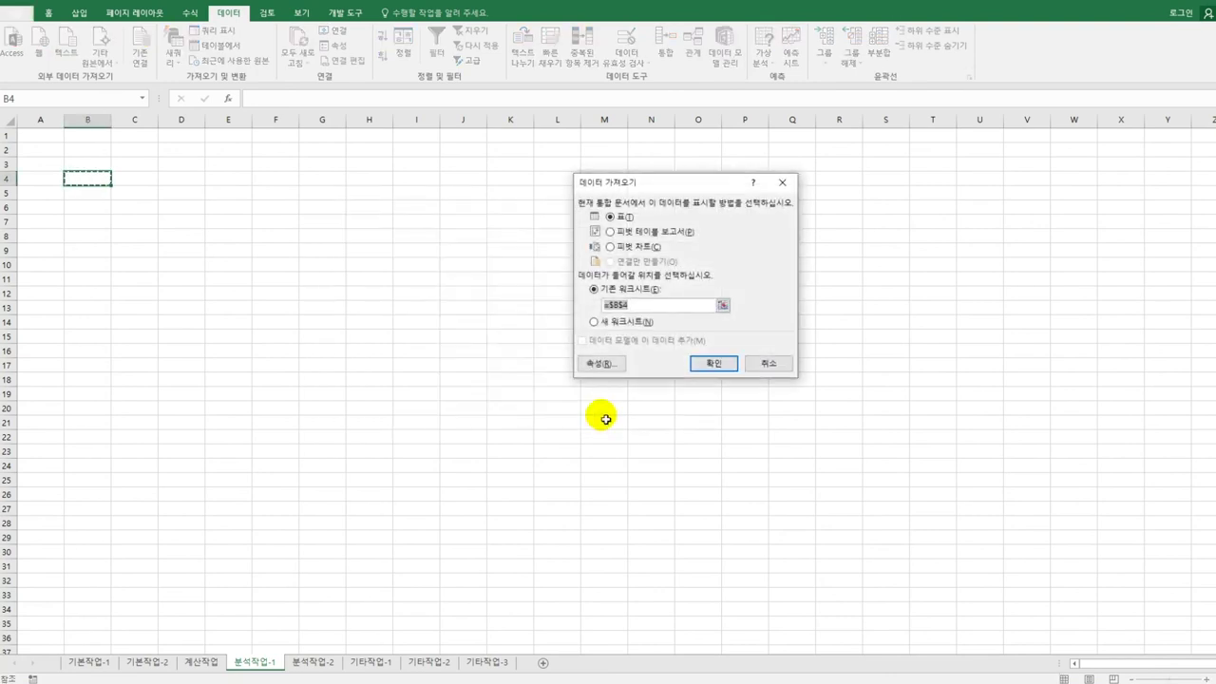
pyautogui.click(662, 236)
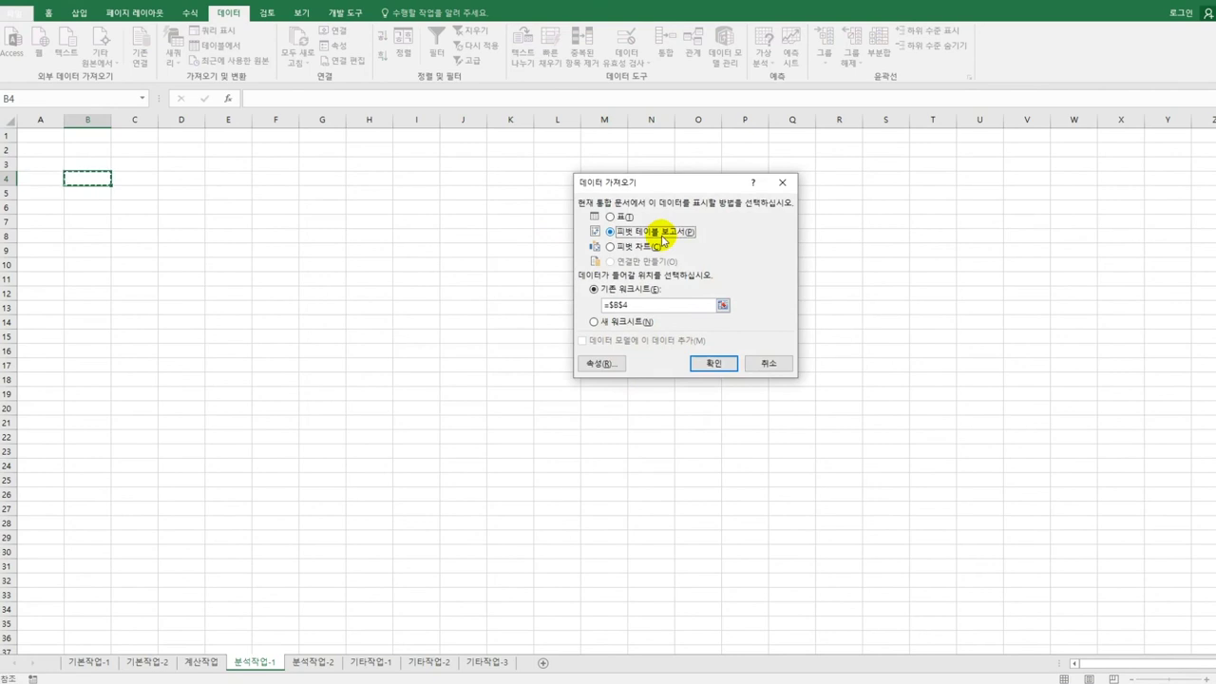
pyautogui.click(717, 362)
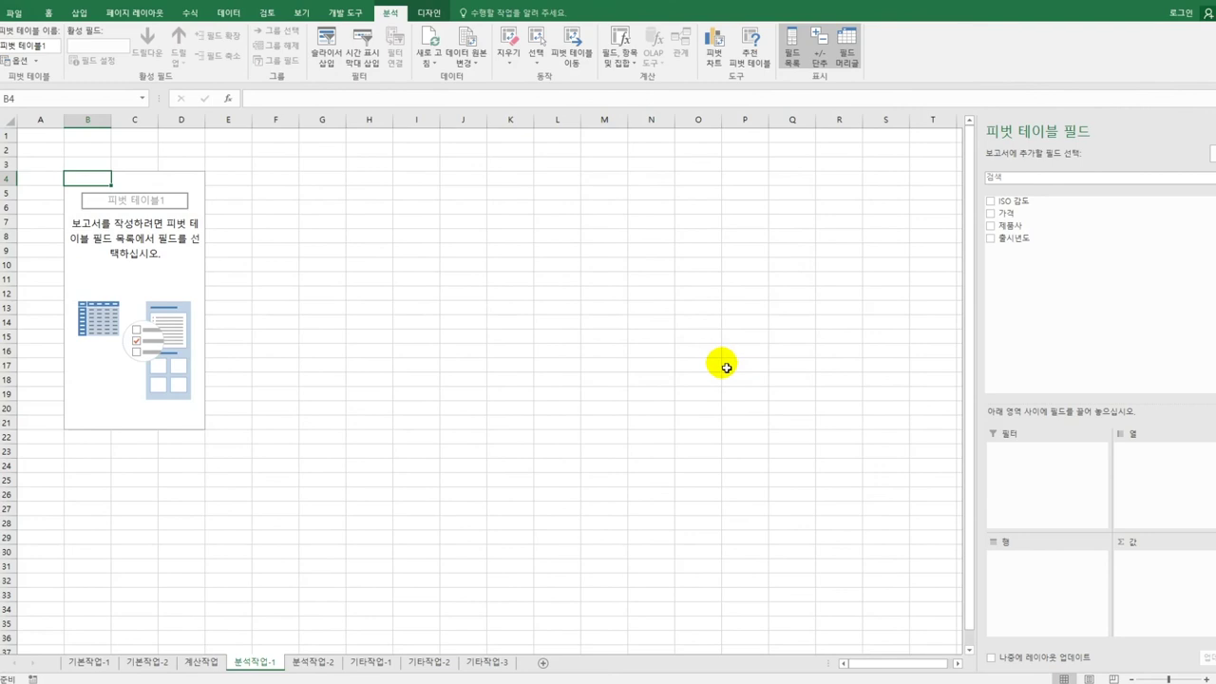
# Step: Lay out the pivot table with ISO 감도 as filter, 제품사 as rows, 출시년도 as columns and 가격 as values
pyautogui.moveTo(1007, 214); pyautogui.dragTo(1010, 453)
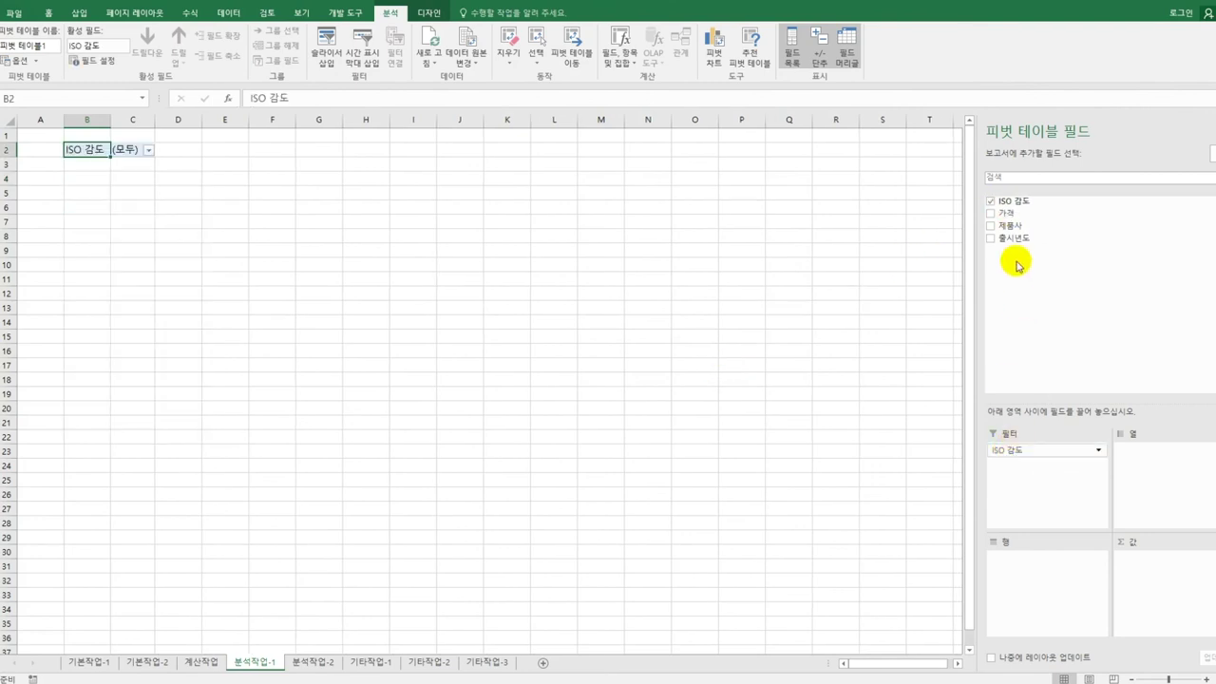
pyautogui.moveTo(1019, 235); pyautogui.dragTo(1028, 616)
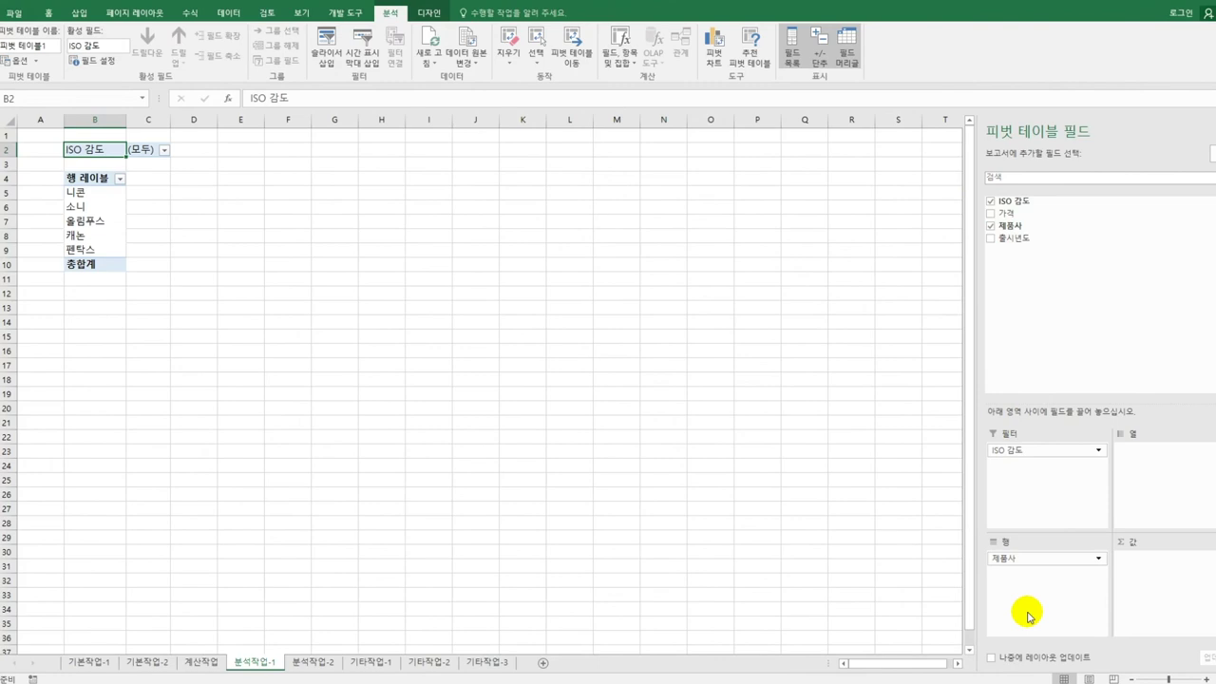
pyautogui.moveTo(1024, 238); pyautogui.dragTo(1184, 522)
pyautogui.moveTo(1007, 213); pyautogui.dragTo(1145, 606)
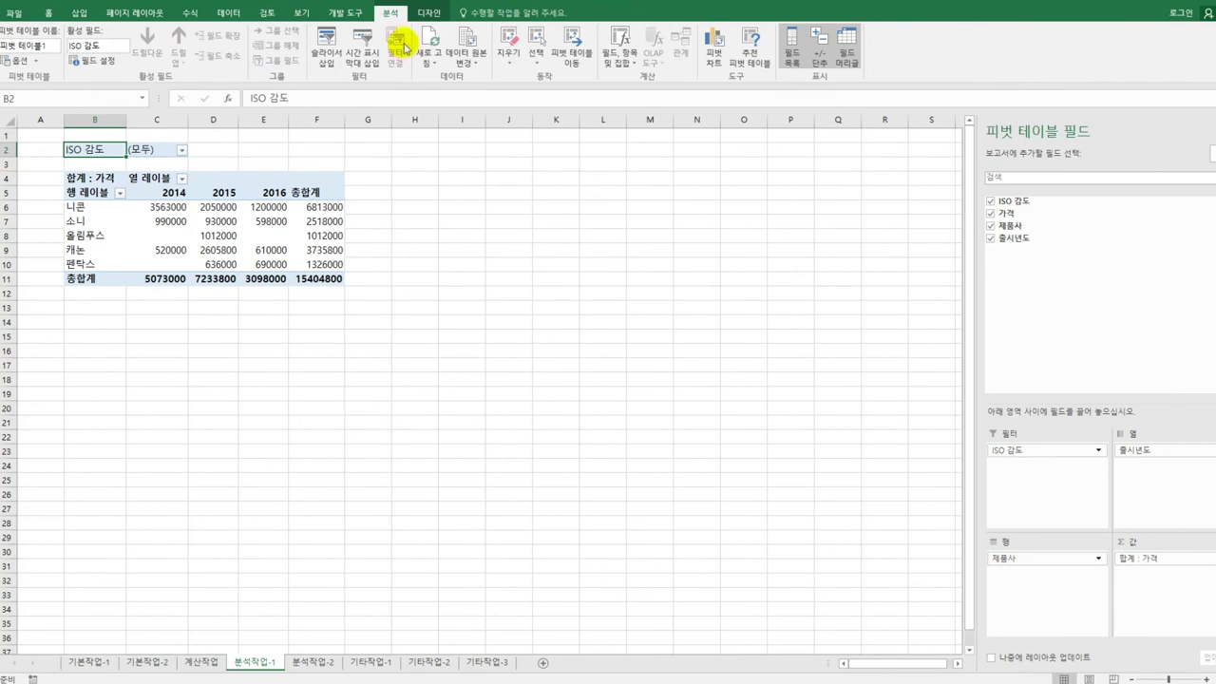
# Step: Show the pivot report in outline form and sort the 제품사 field in descending order
pyautogui.click(429, 12)
pyautogui.click(76, 47)
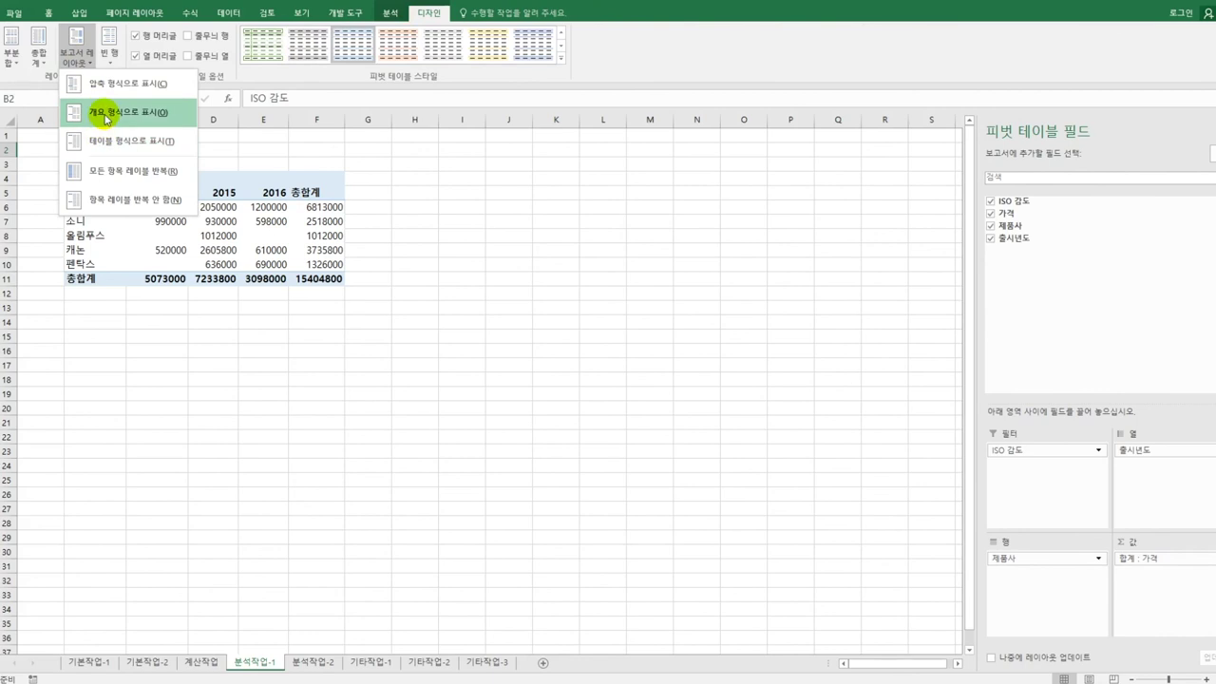
pyautogui.click(107, 119)
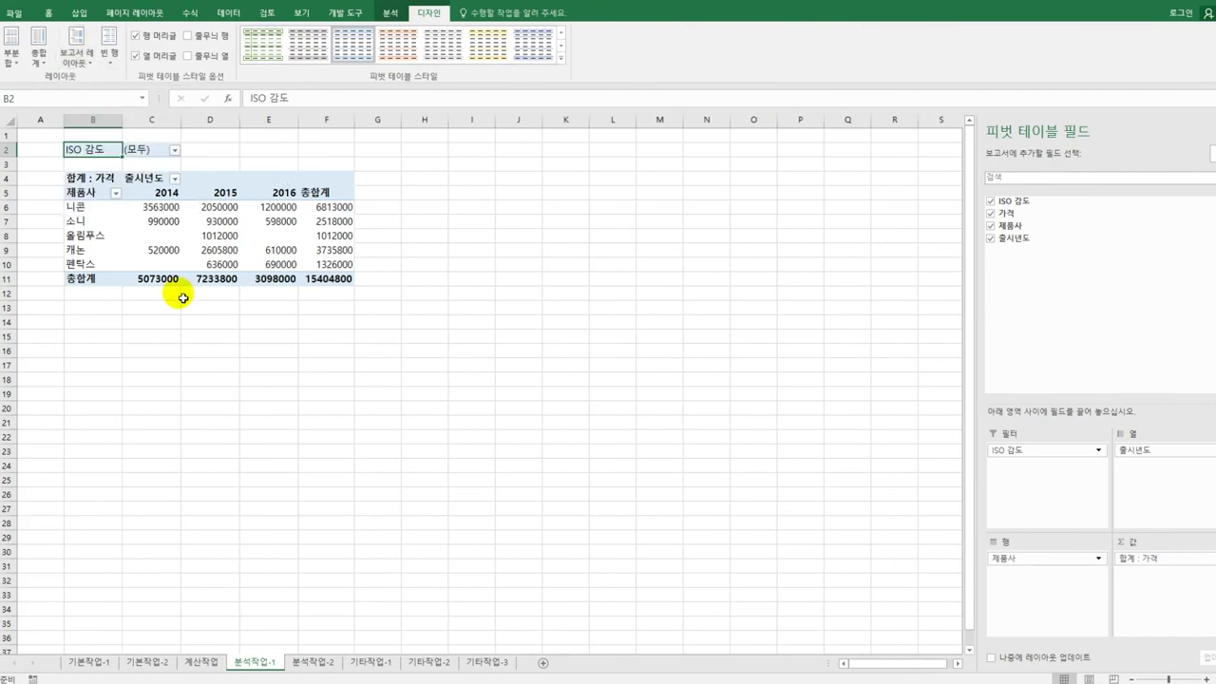
pyautogui.click(116, 194)
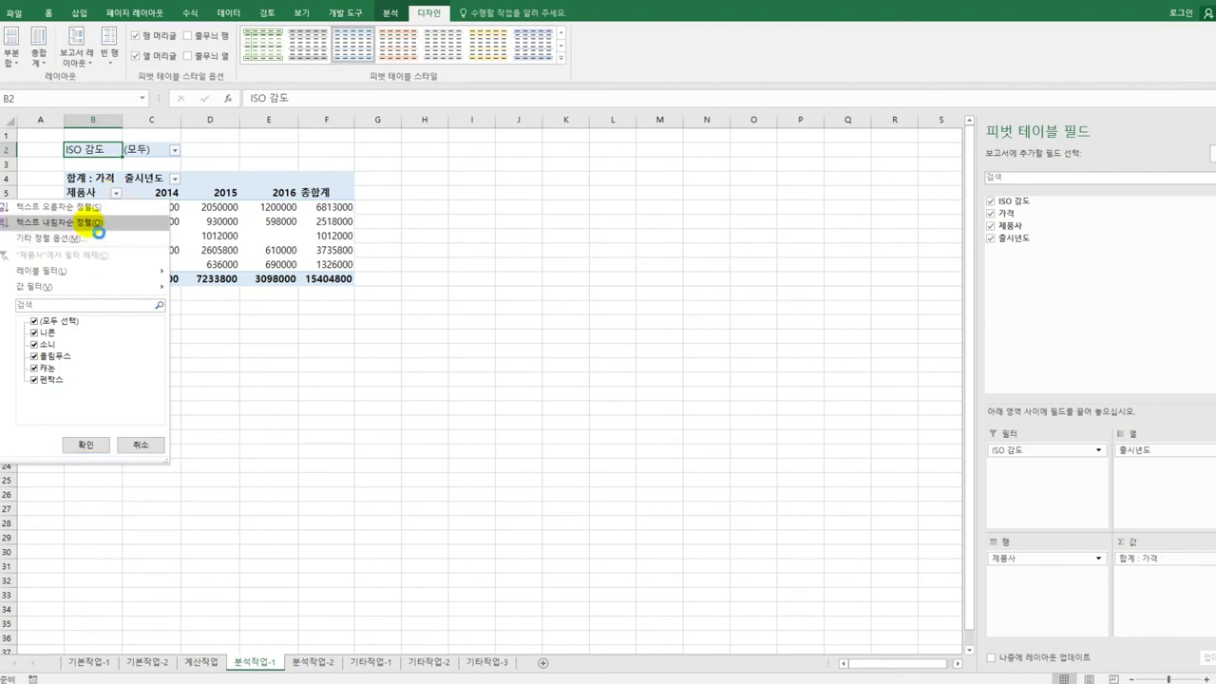
pyautogui.click(95, 222)
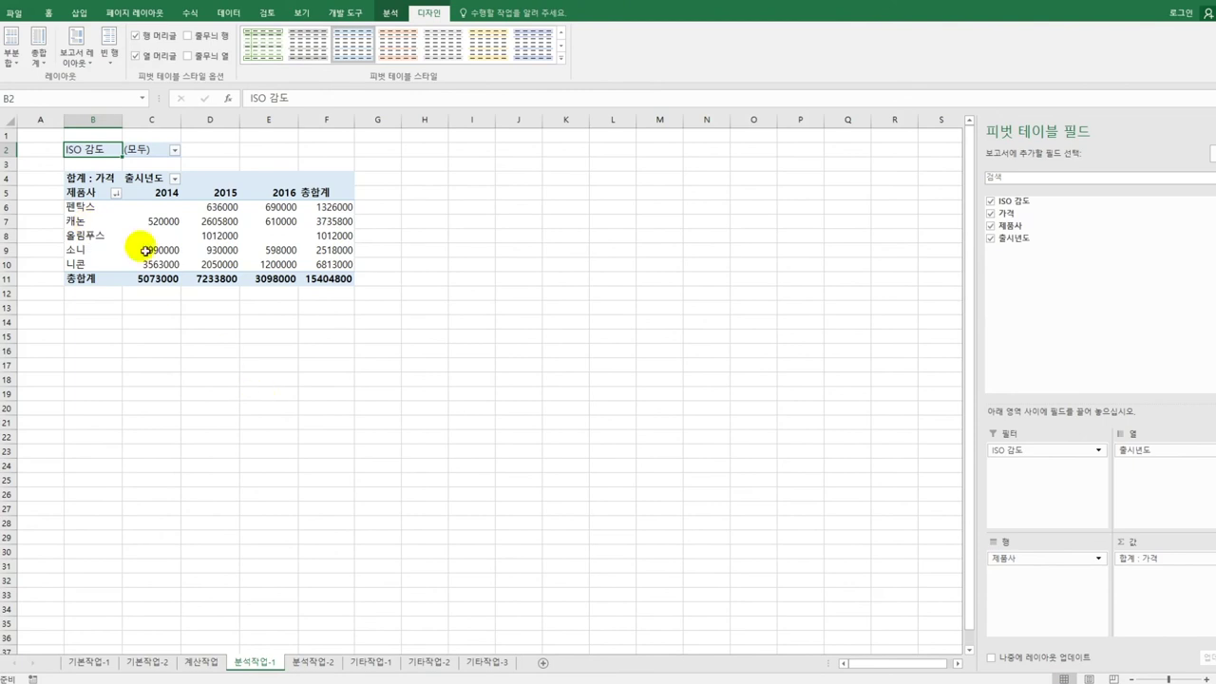
# Step: Apply the custom number format #,###,"만원" to the 합계 : 가격 value field through its value field settings
pyautogui.click(103, 180)
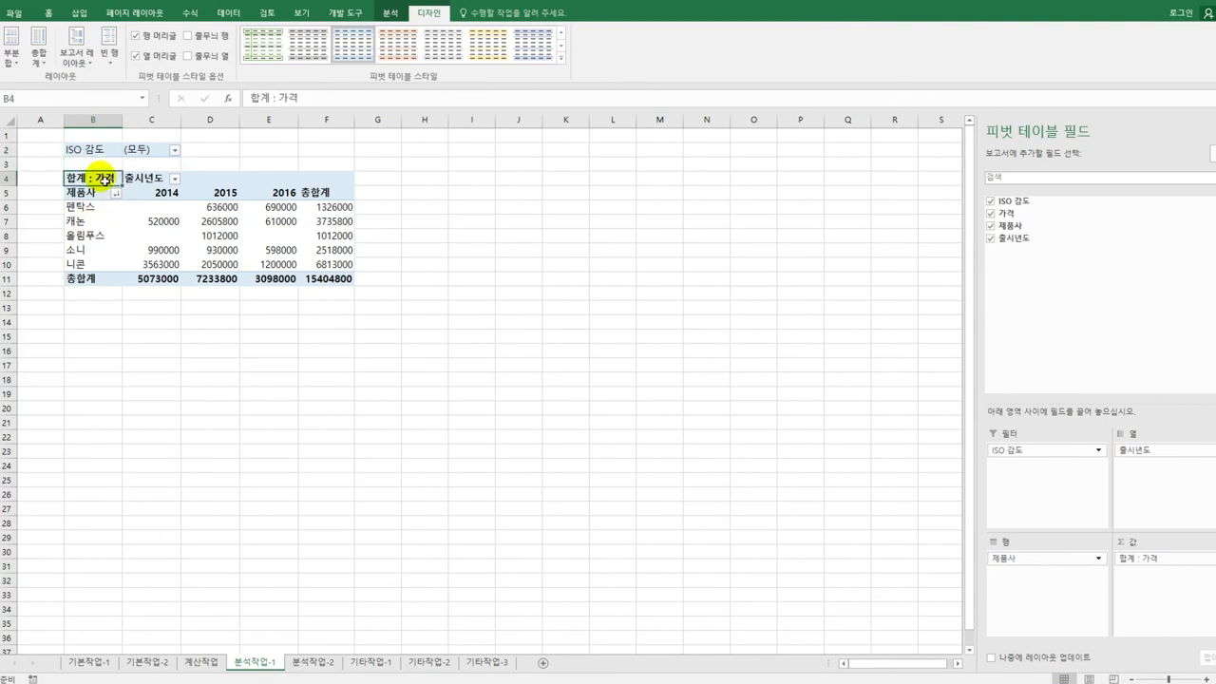
pyautogui.rightClick(104, 180)
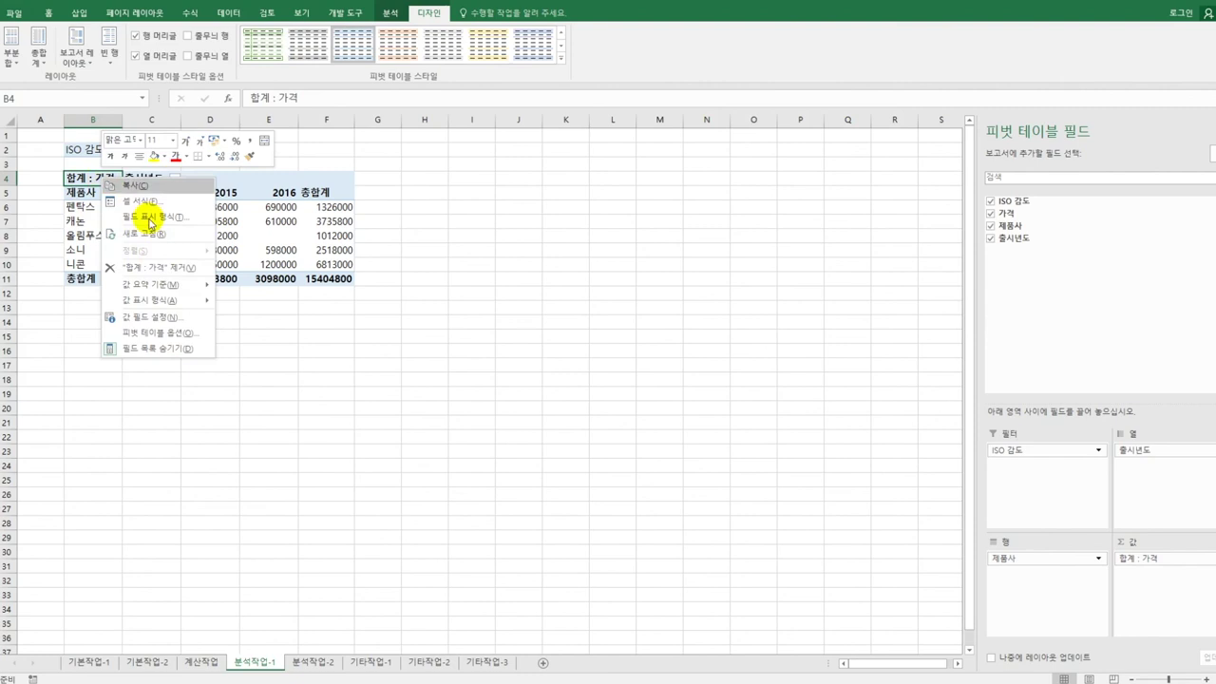
pyautogui.click(153, 317)
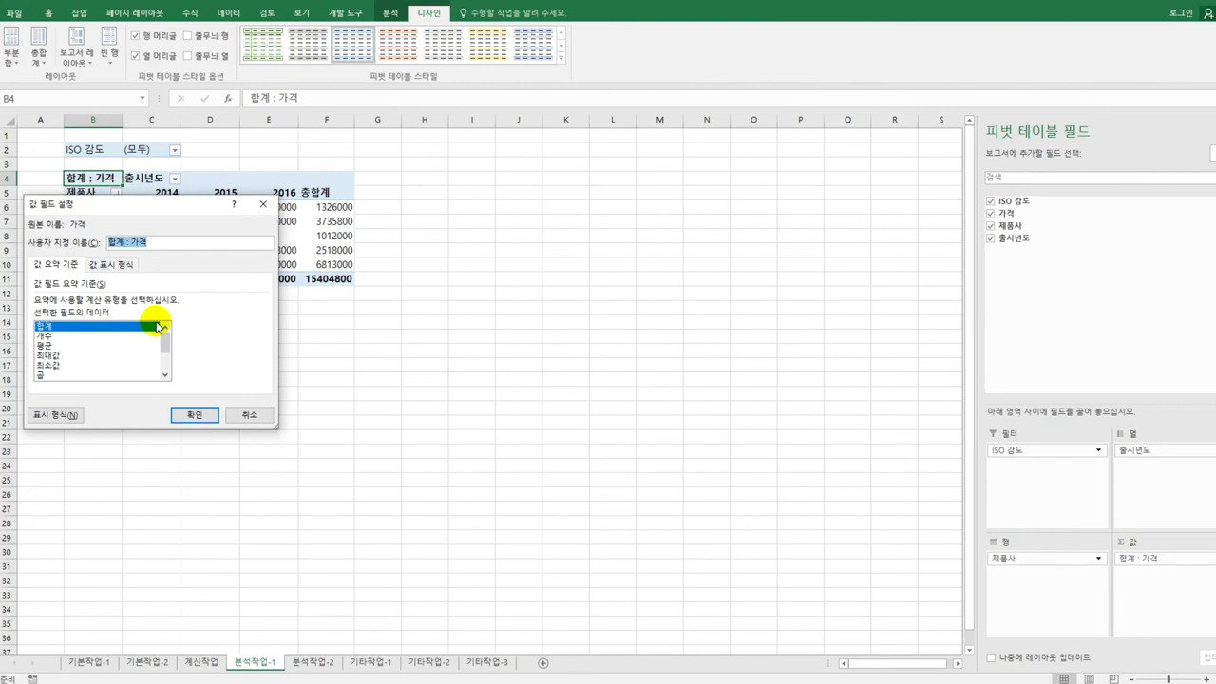
pyautogui.moveTo(173, 209); pyautogui.dragTo(453, 219)
pyautogui.moveTo(505, 167); pyautogui.dragTo(541, 163)
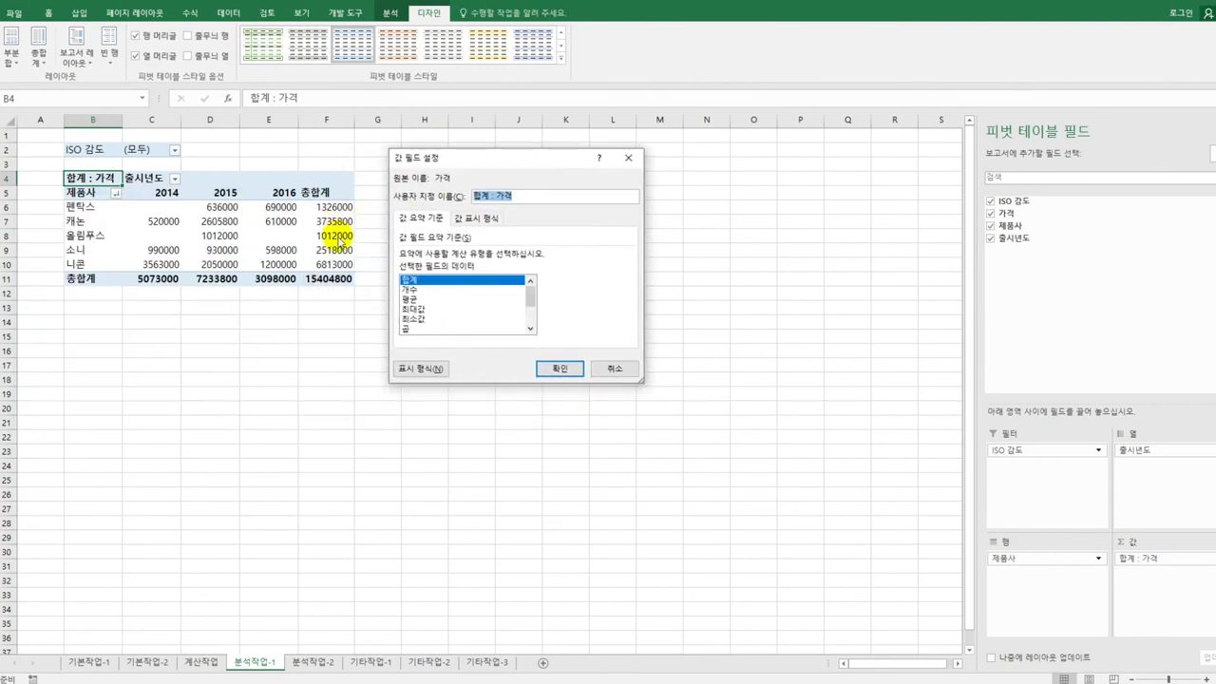
pyautogui.click(421, 369)
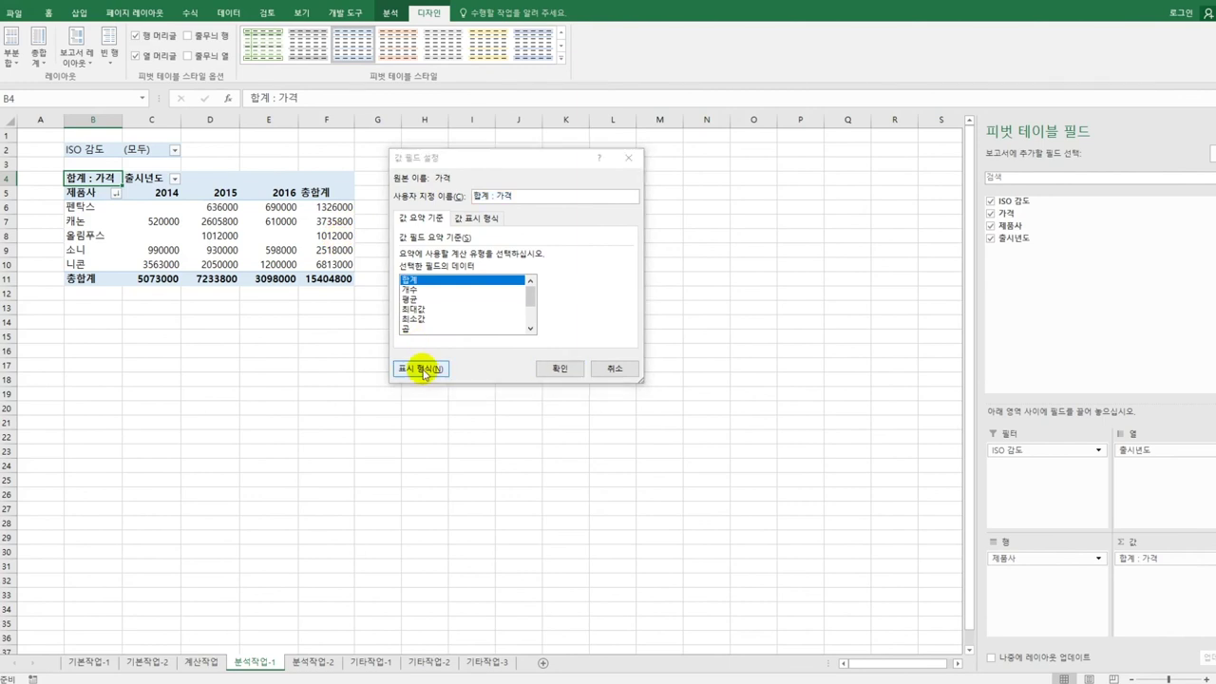
pyautogui.moveTo(263, 140); pyautogui.dragTo(720, 218)
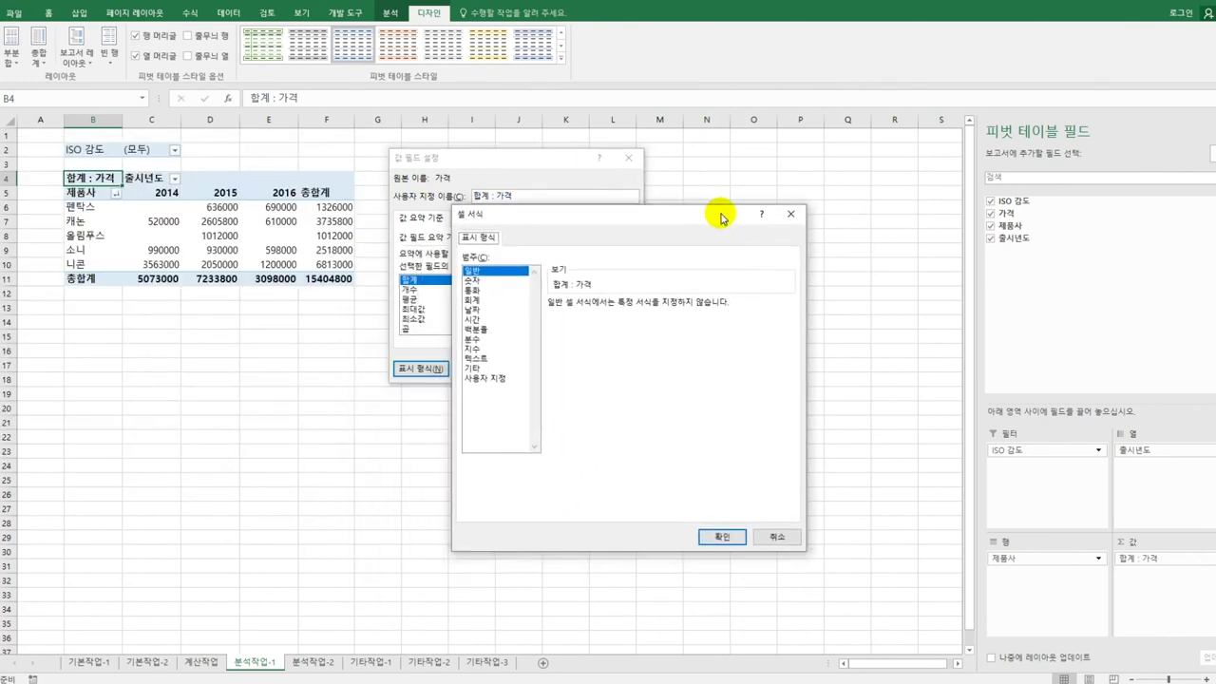
pyautogui.click(490, 378)
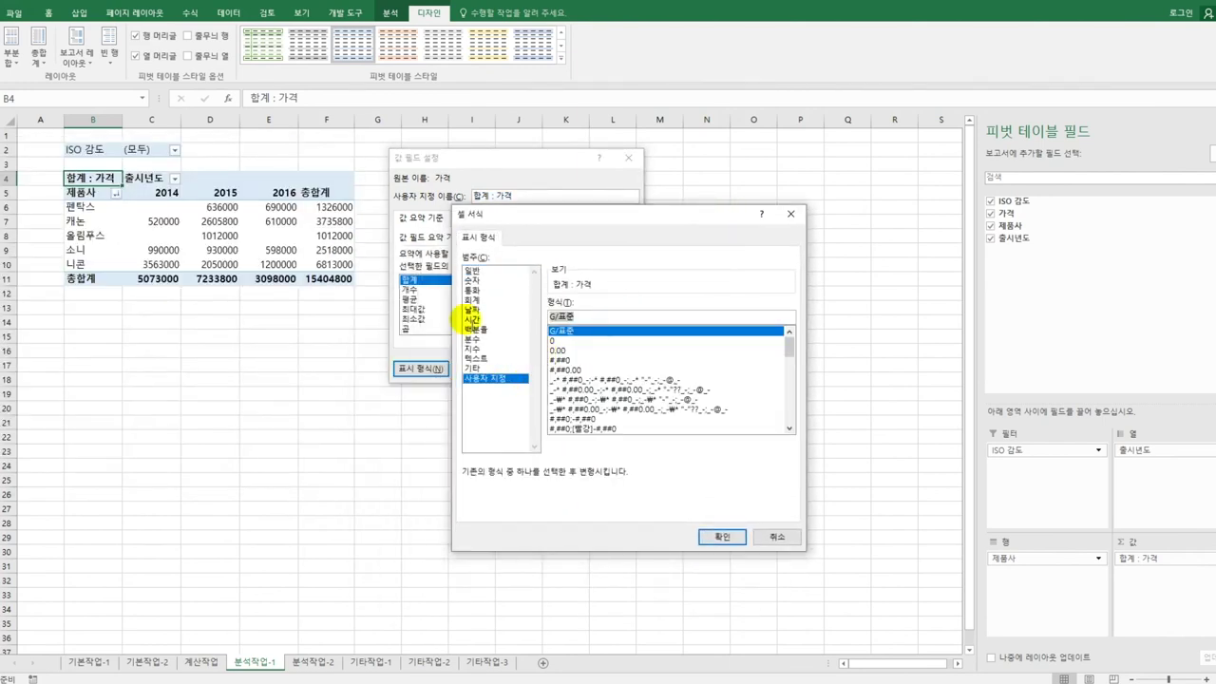
pyautogui.press('Tab')
pyautogui.write('#,##')
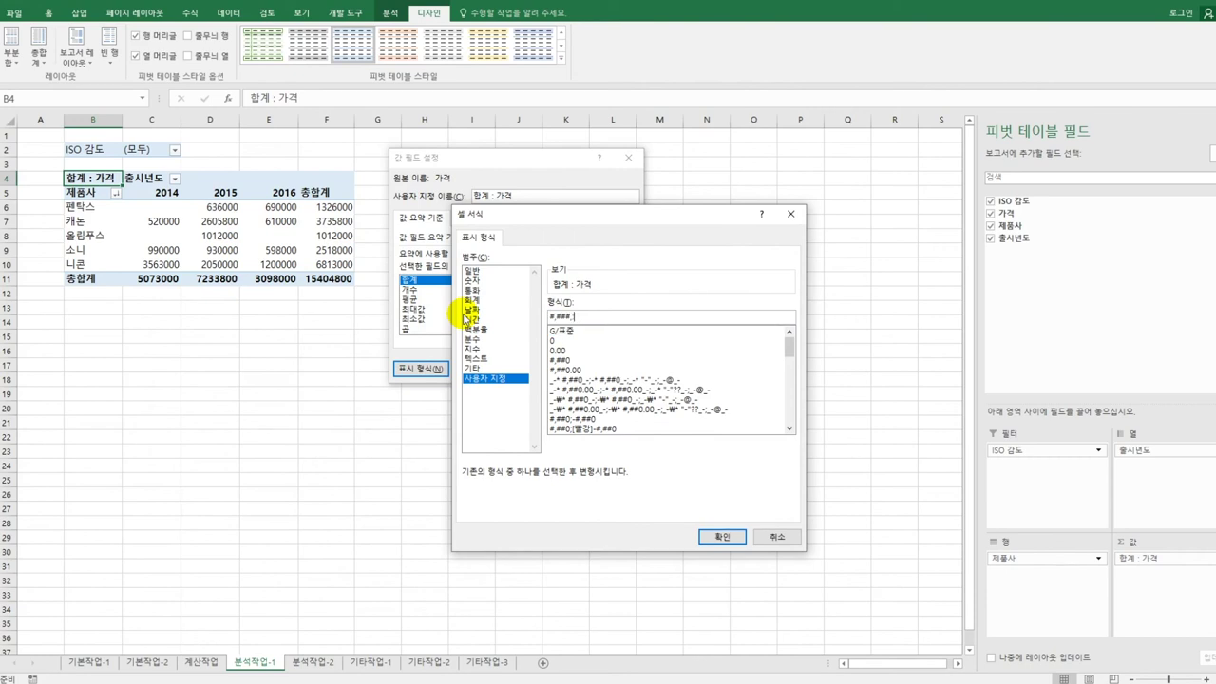
pyautogui.write('#,"만원"')
pyautogui.click(719, 536)
pyautogui.click(553, 368)
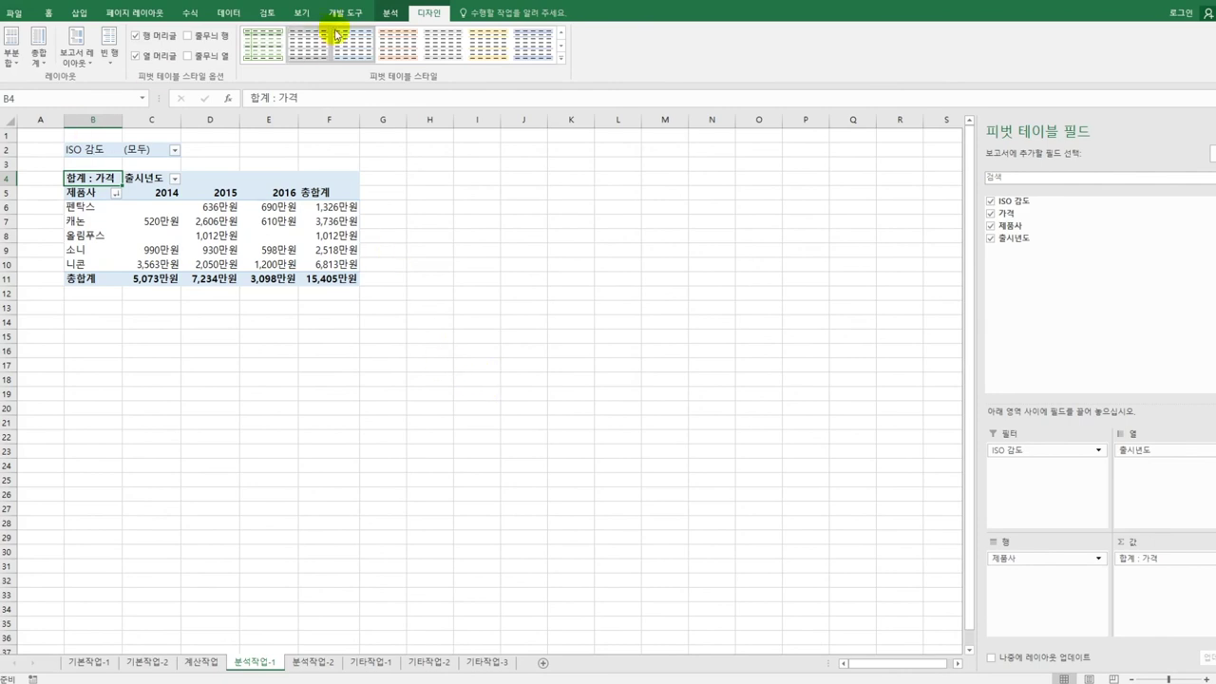
# Step: Enable merging and centering of cells with labels in the pivot table's layout options
pyautogui.click(390, 13)
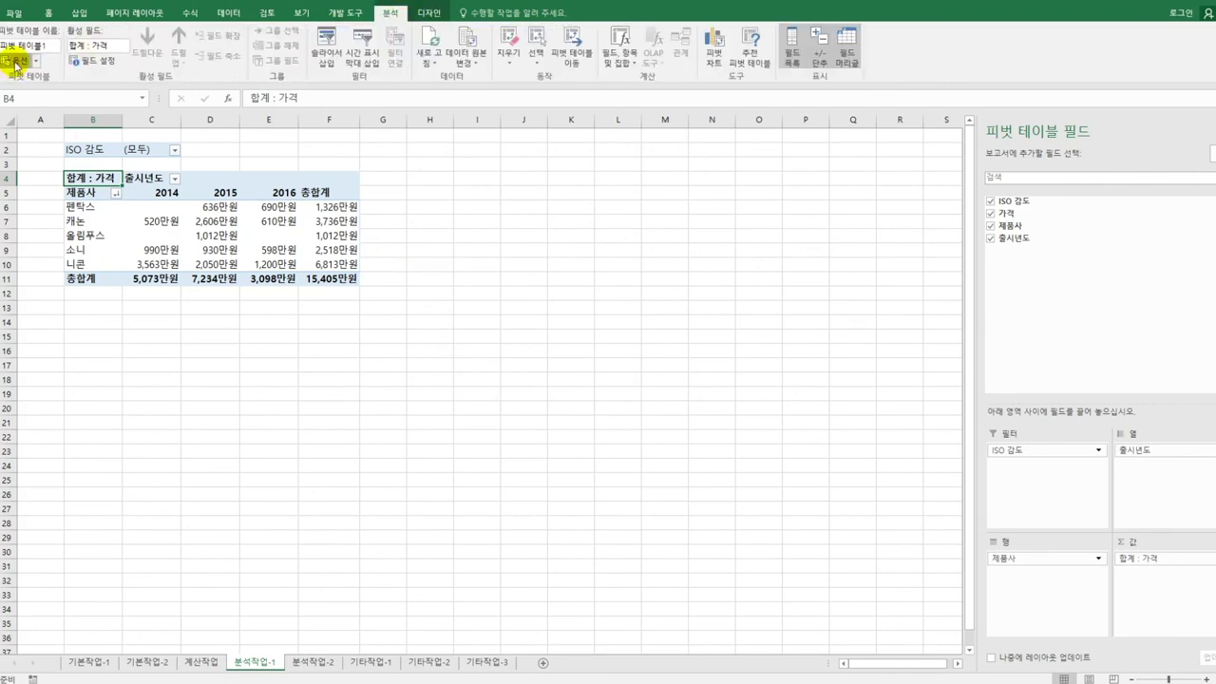
pyautogui.click(17, 60)
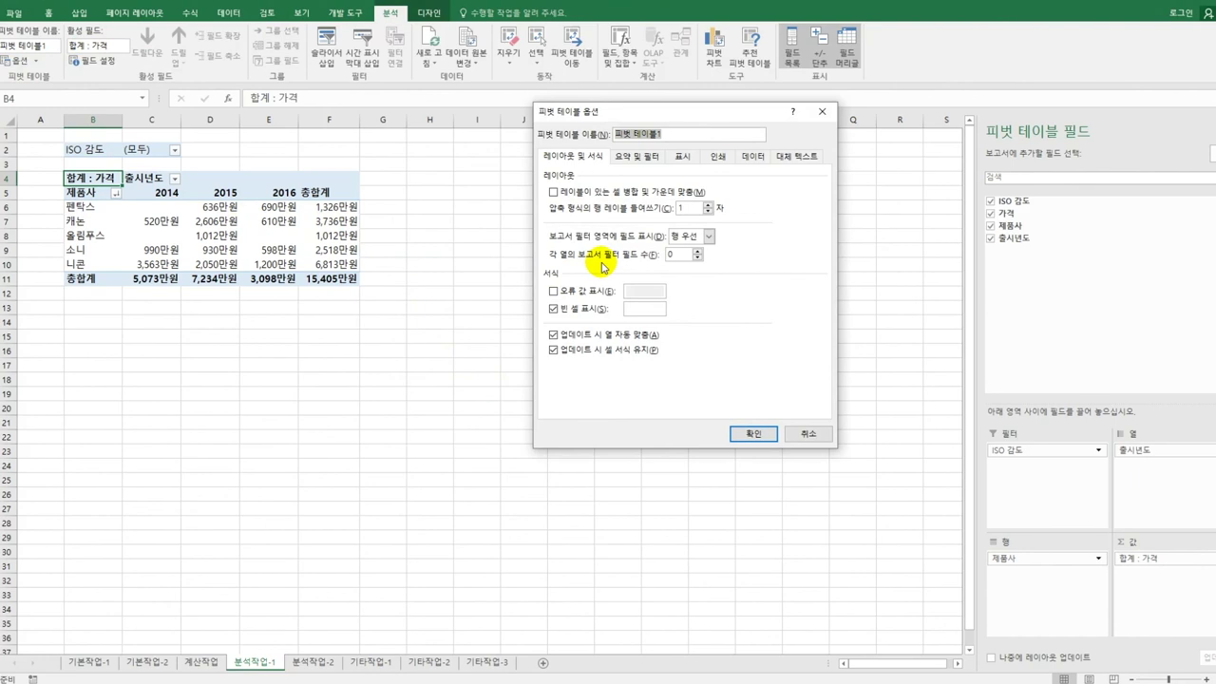
pyautogui.click(599, 194)
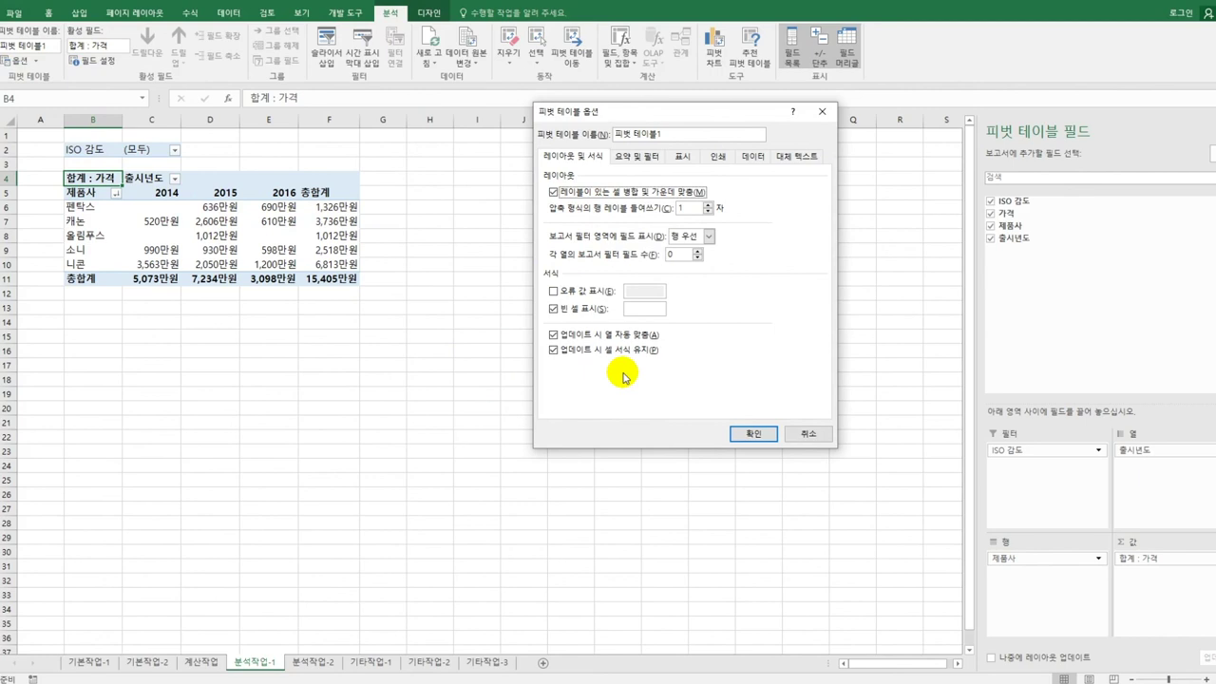
pyautogui.click(751, 434)
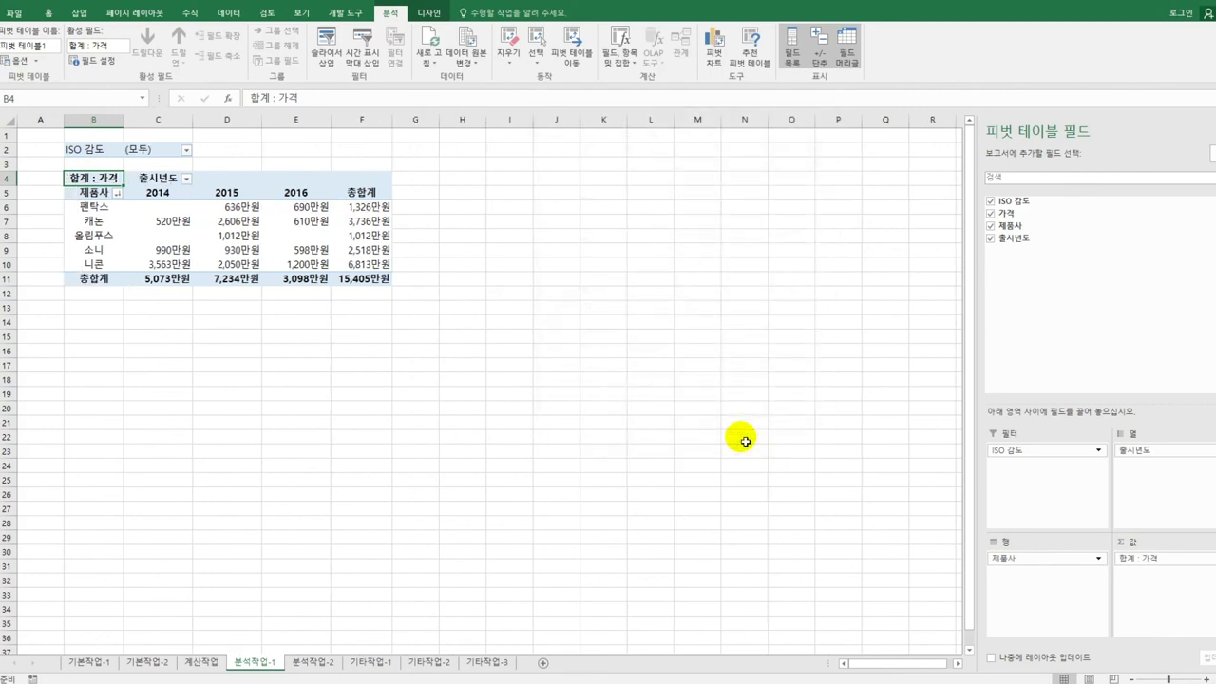
pyautogui.click(95, 189)
pyautogui.click(97, 199)
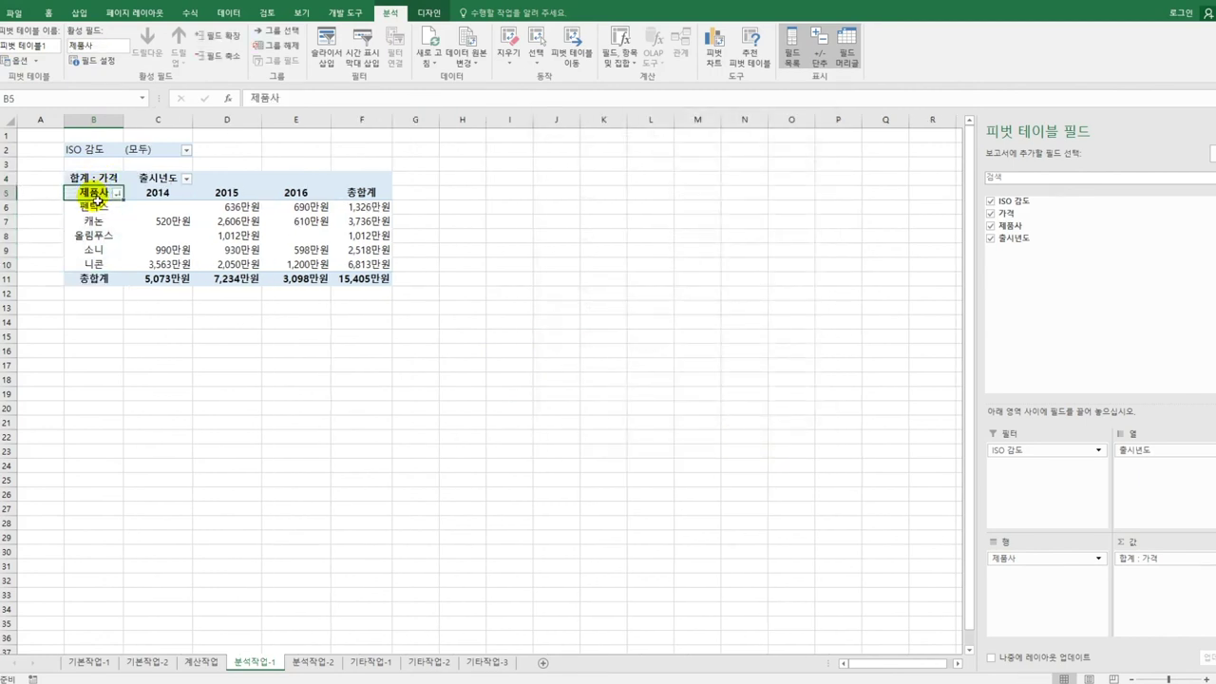
pyautogui.click(155, 178)
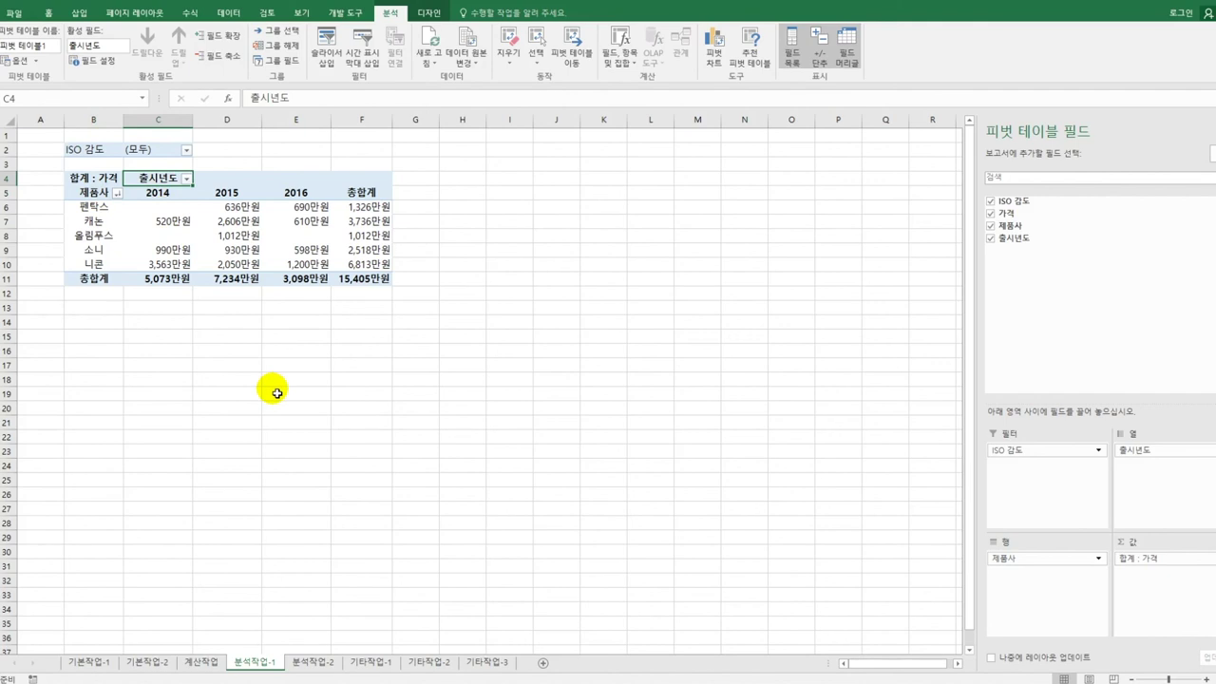
# Step: Apply the gold PivotTable style from the second row of the medium (보통) group, then deselect the pivot table
pyautogui.click(429, 13)
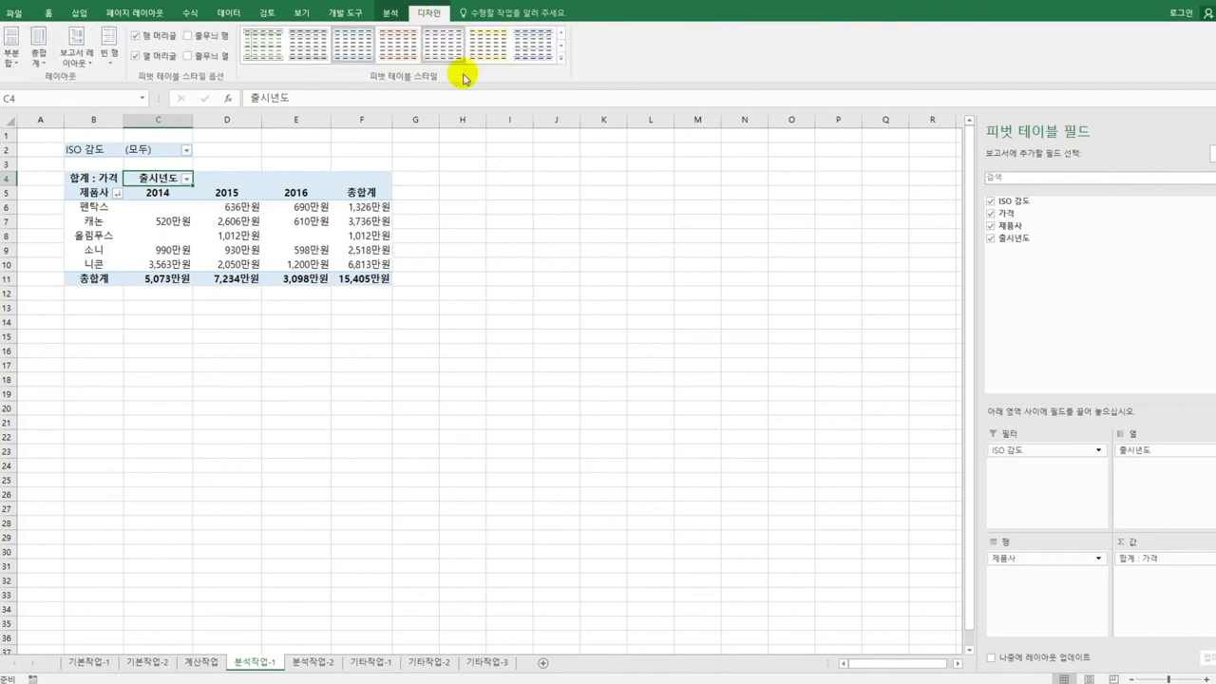
pyautogui.click(560, 57)
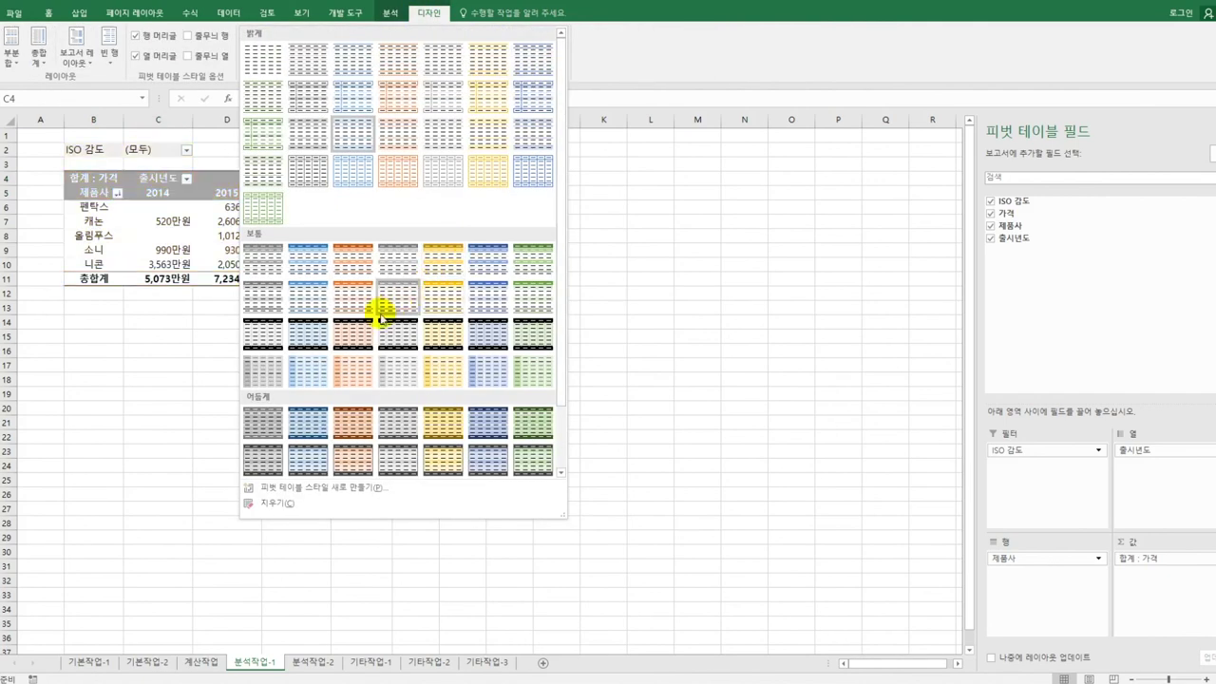
pyautogui.click(456, 309)
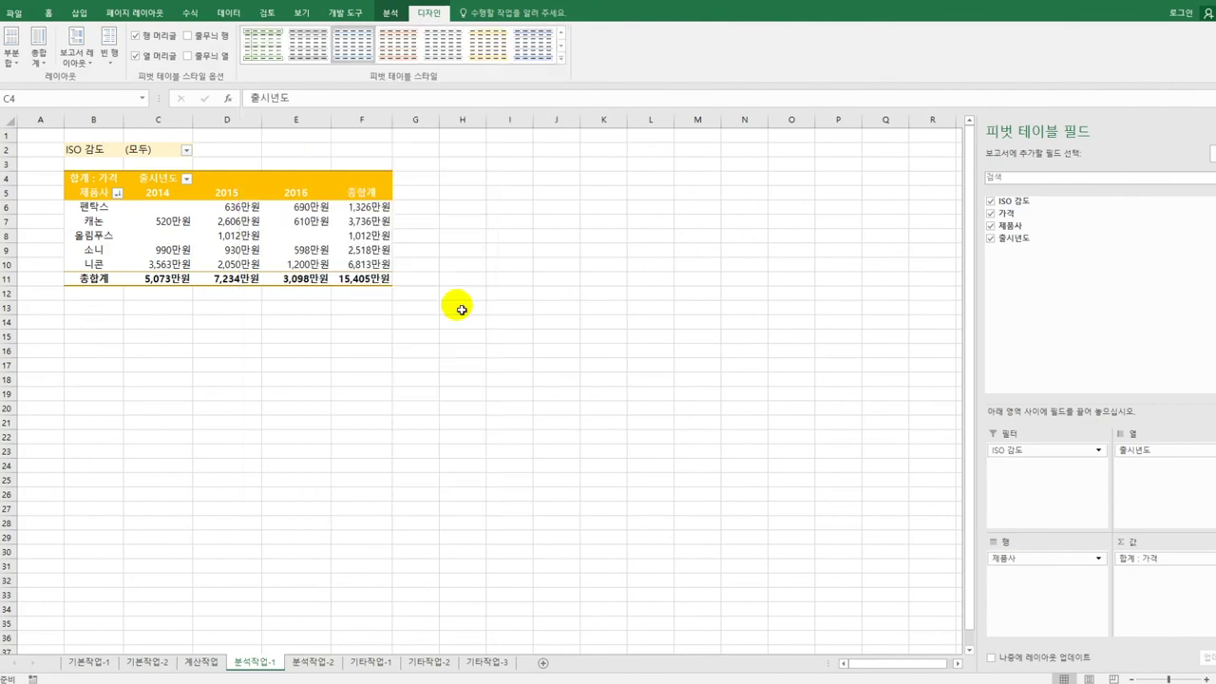
pyautogui.click(537, 351)
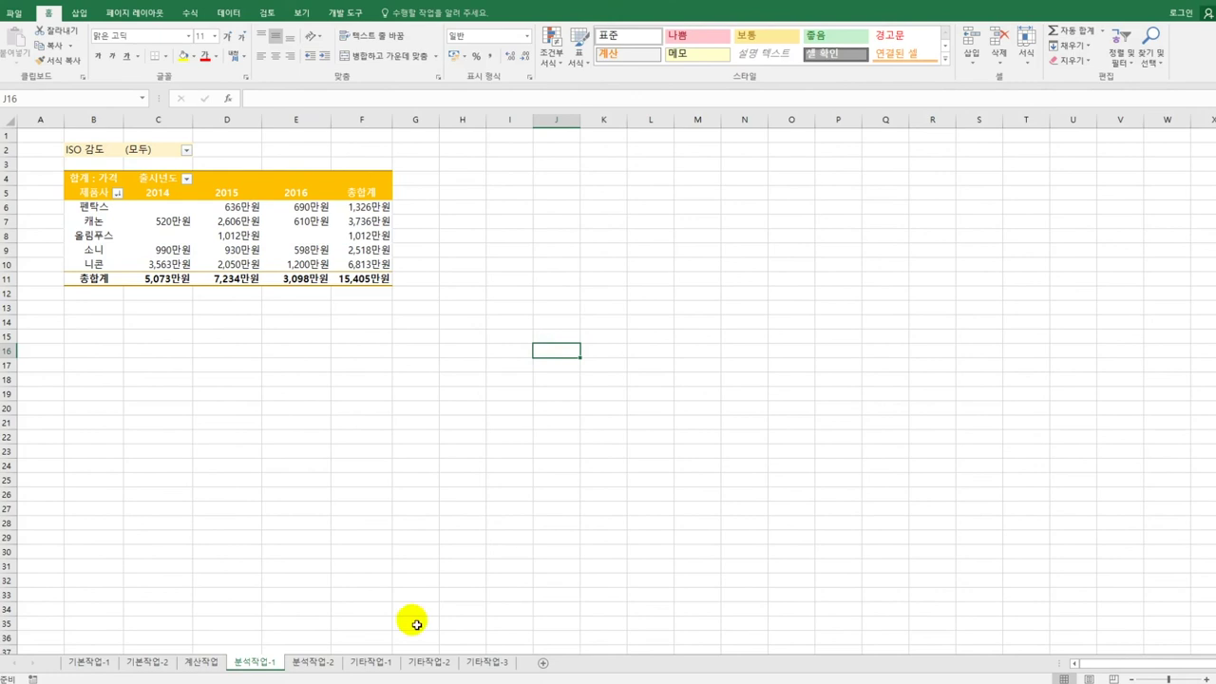
# Step: On sheet 분석작업-2, remove duplicate rows from the camera sales table, comparing only the 제품모델명 and 제품사 columns
pyautogui.click(310, 664)
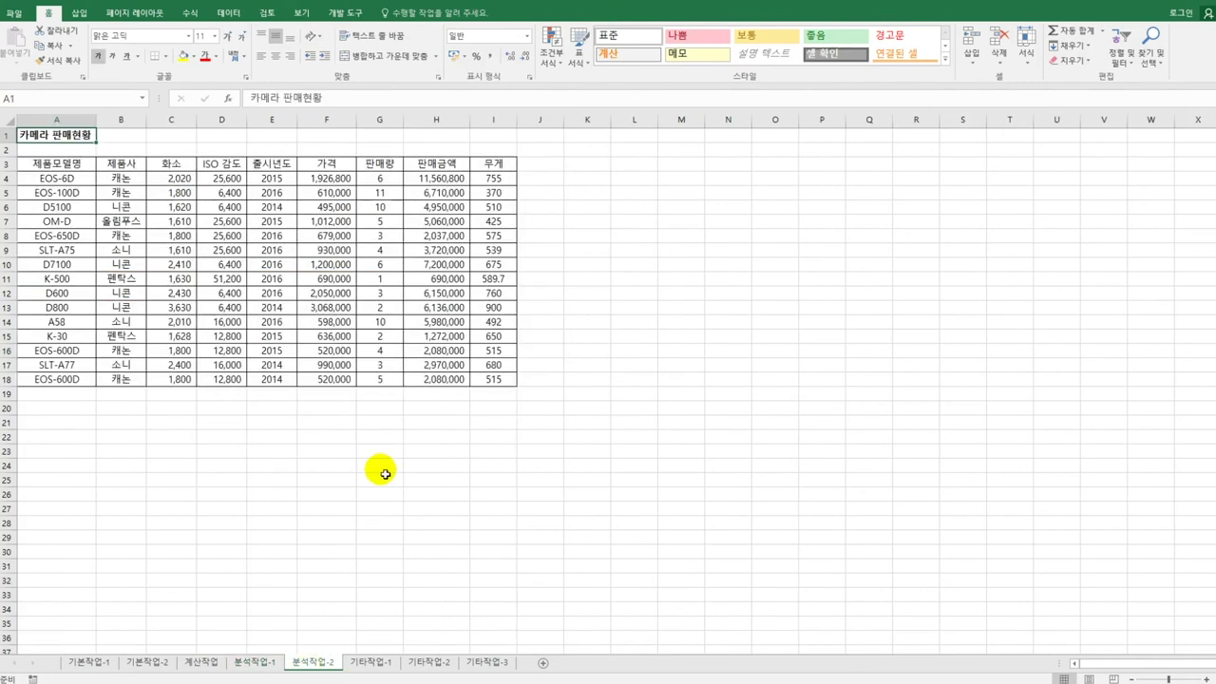
pyautogui.click(165, 167)
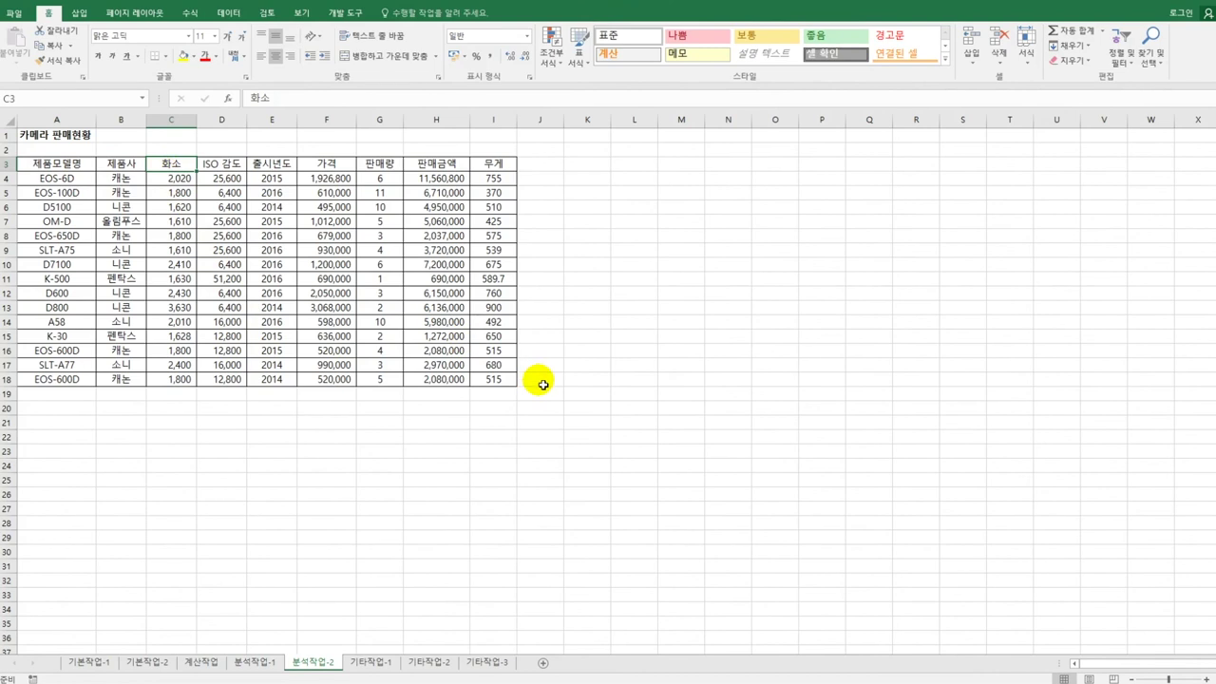
pyautogui.click(230, 14)
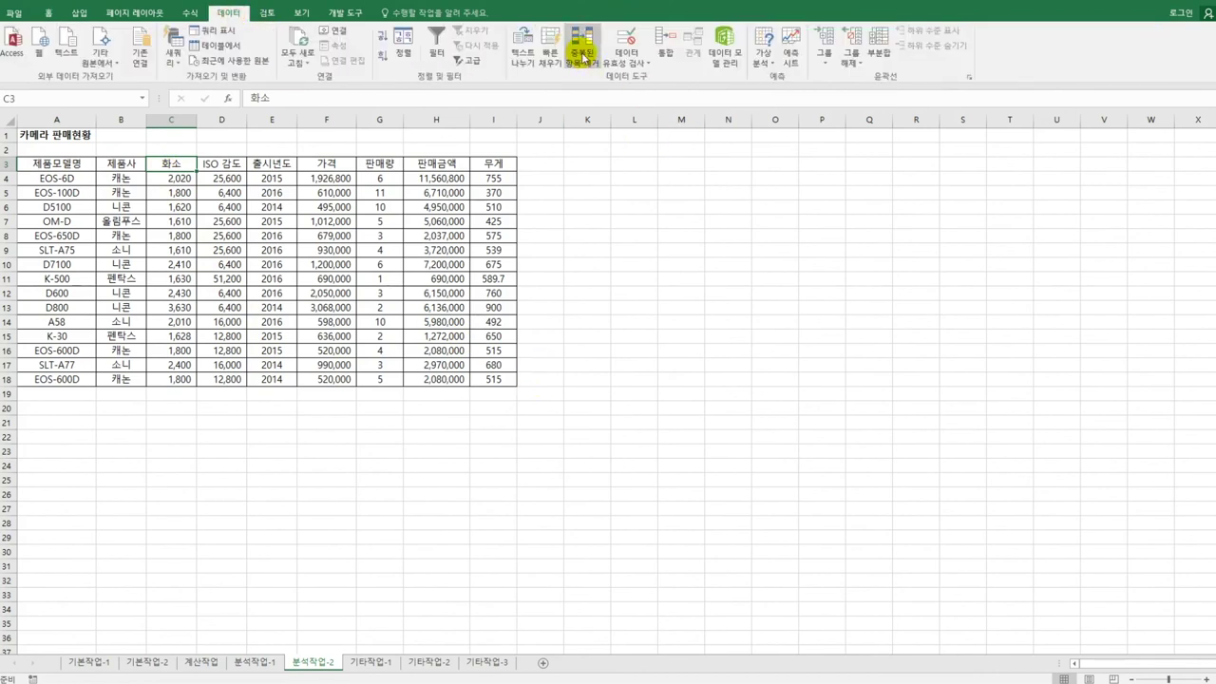
pyautogui.click(583, 55)
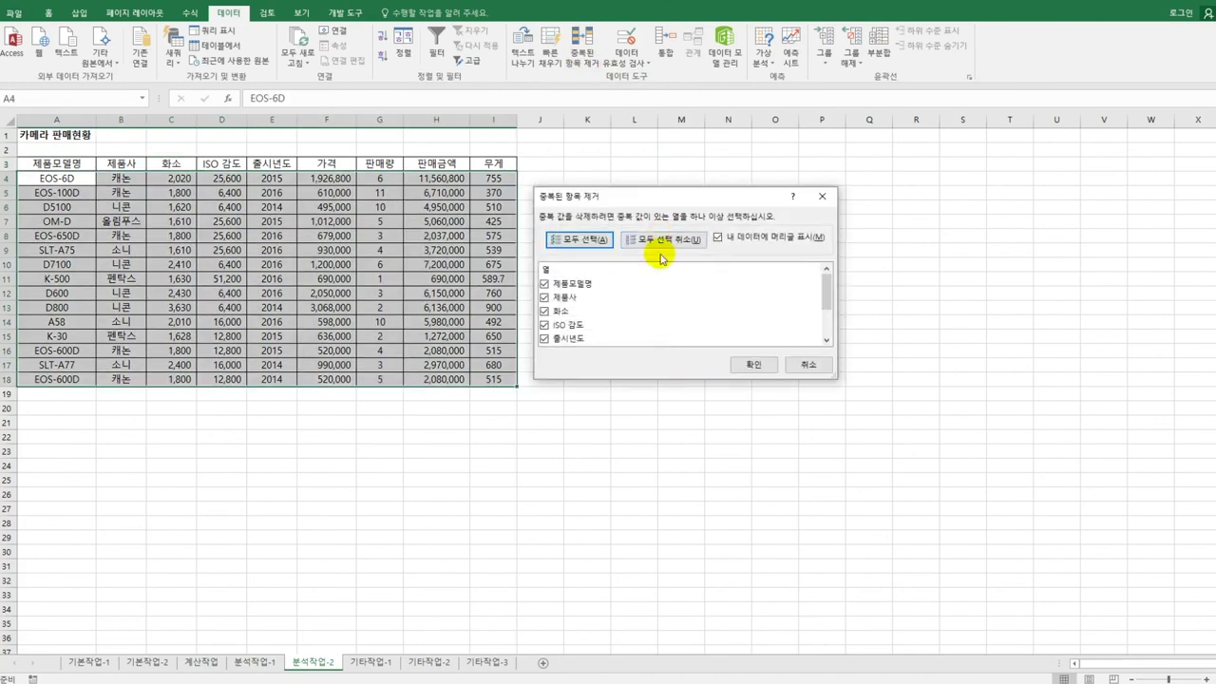
pyautogui.click(661, 241)
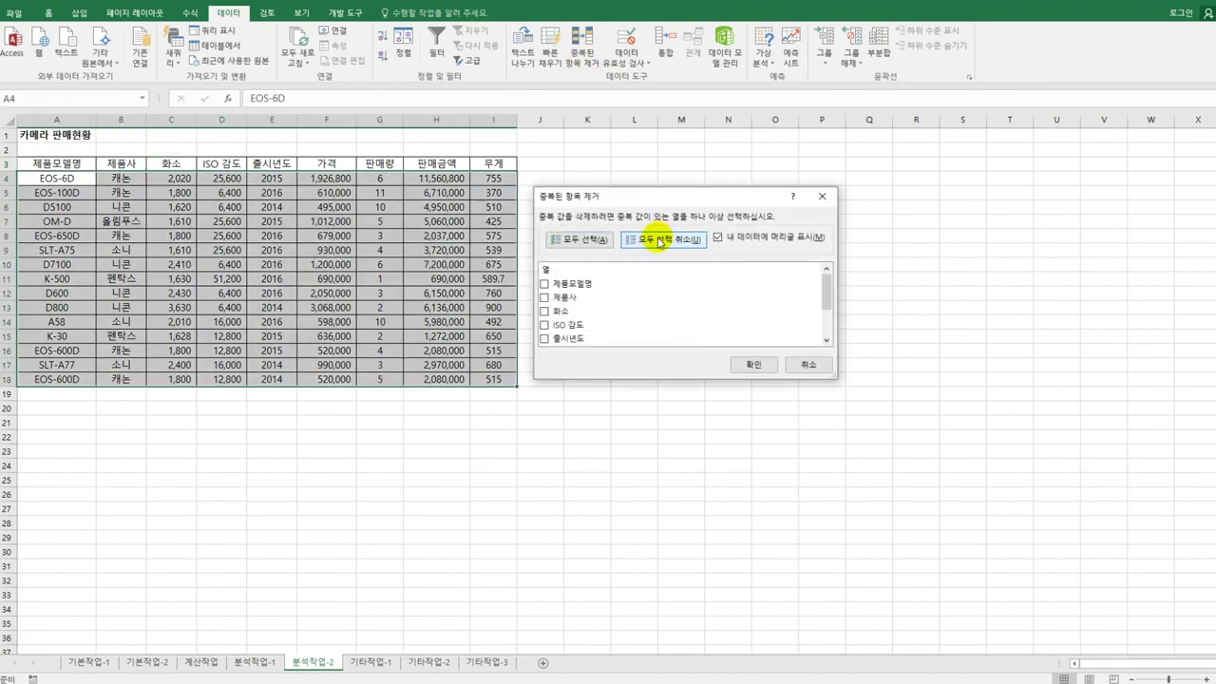
pyautogui.click(544, 284)
pyautogui.click(544, 297)
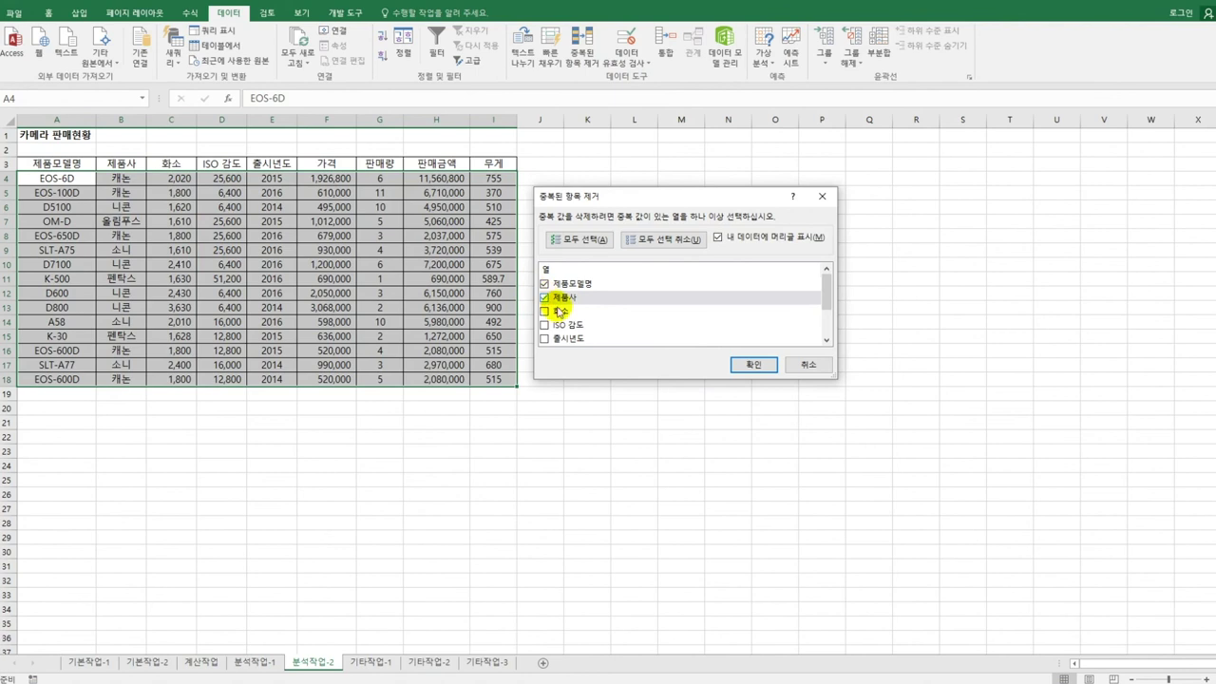
pyautogui.click(754, 366)
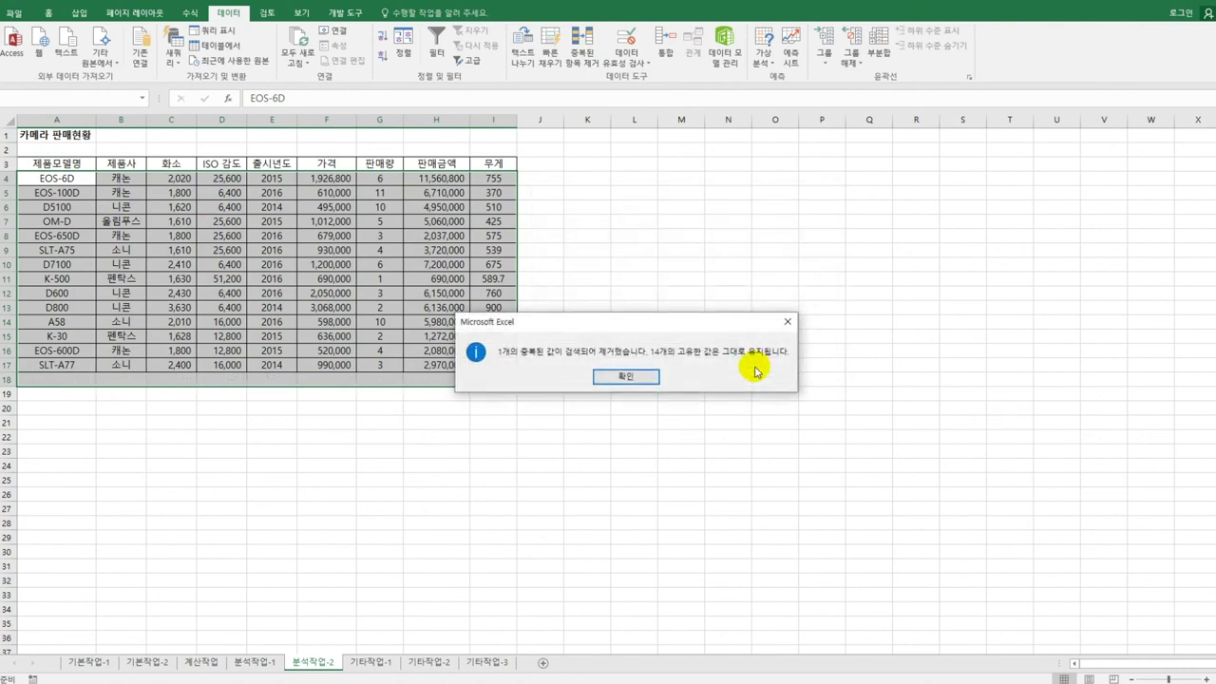
pyautogui.click(642, 377)
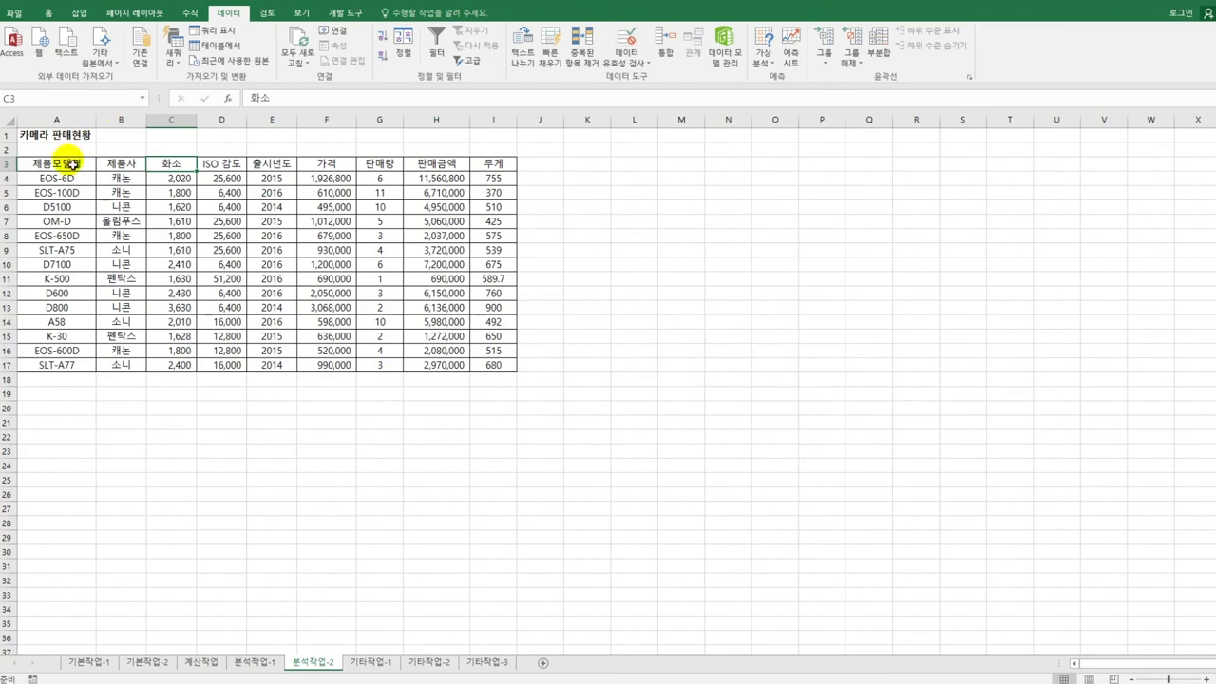
# Step: Sort the camera sales table by 제품사 in ascending order, with 출시년도 ascending as the second sort level
pyautogui.click(121, 178)
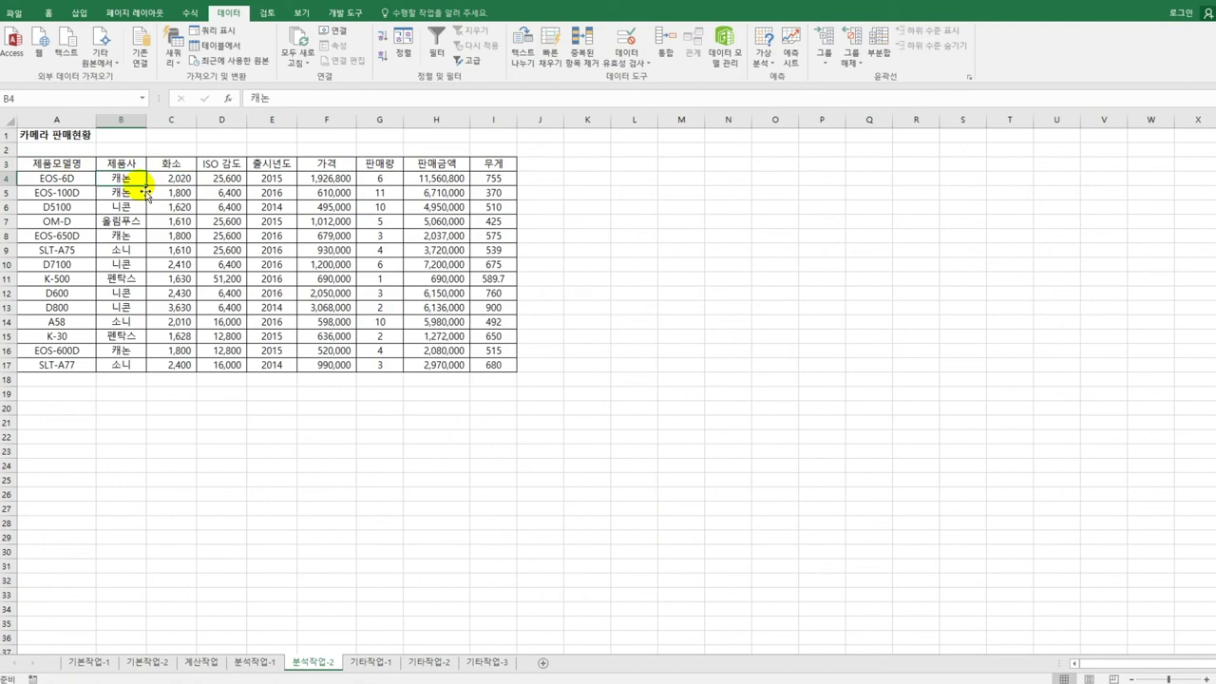
pyautogui.click(402, 43)
pyautogui.moveTo(652, 203); pyautogui.dragTo(718, 184)
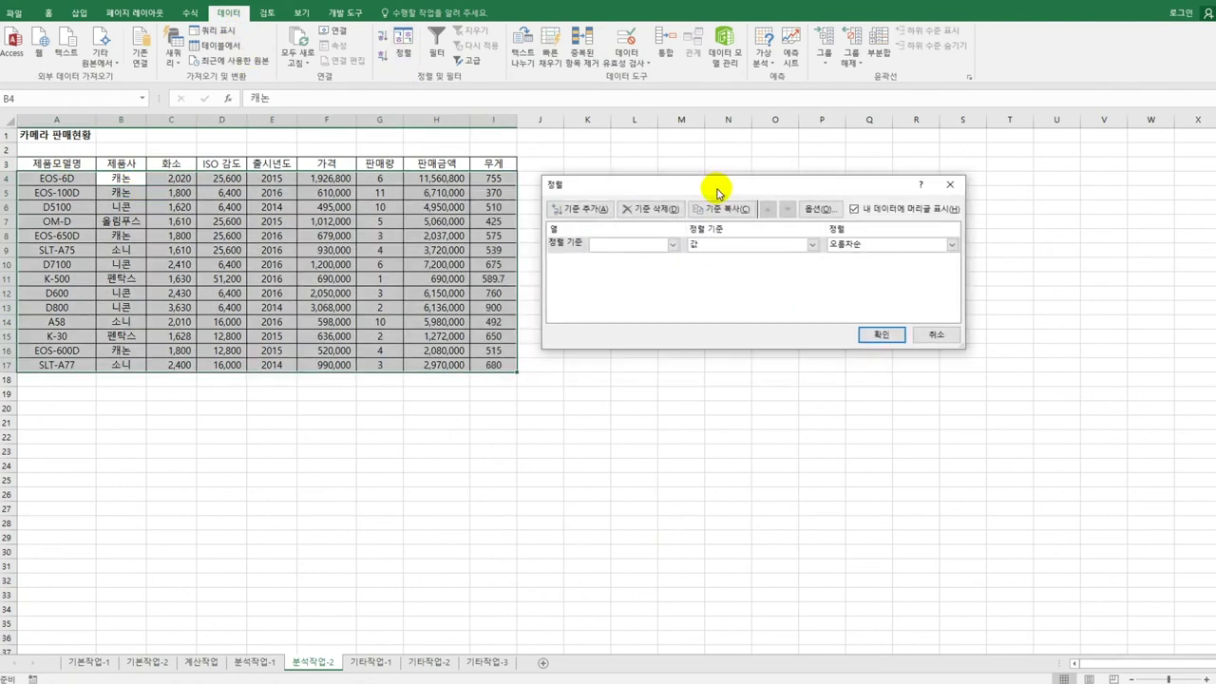
pyautogui.click(672, 245)
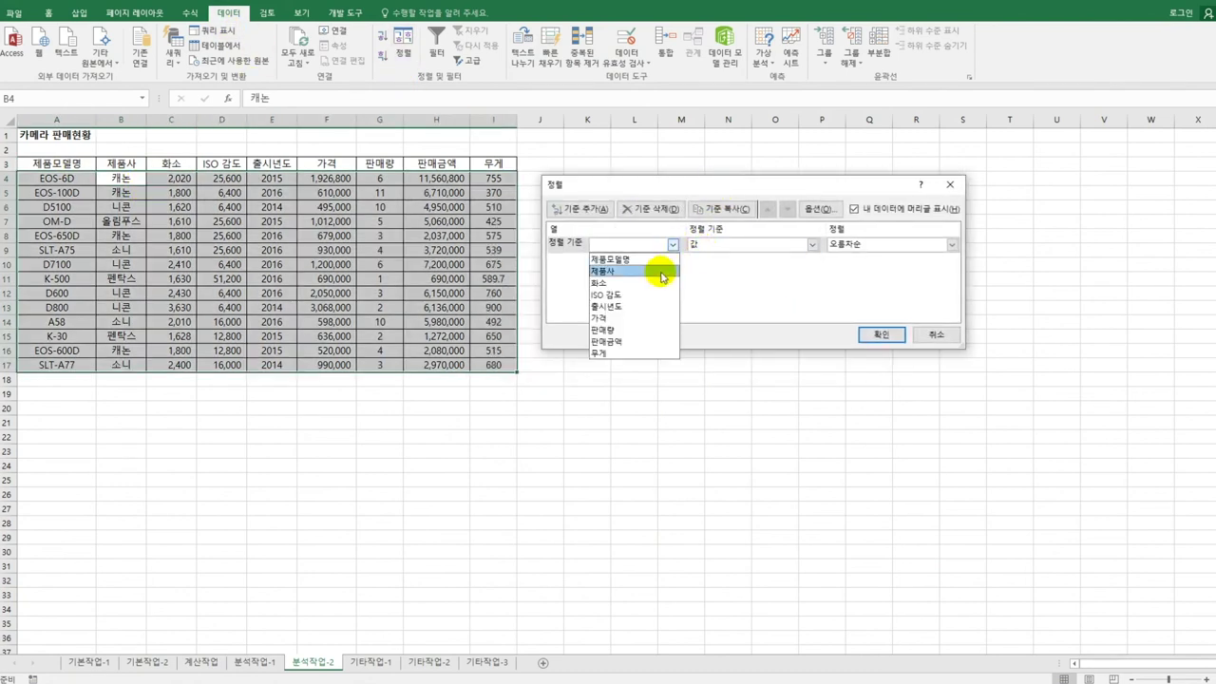
pyautogui.click(665, 270)
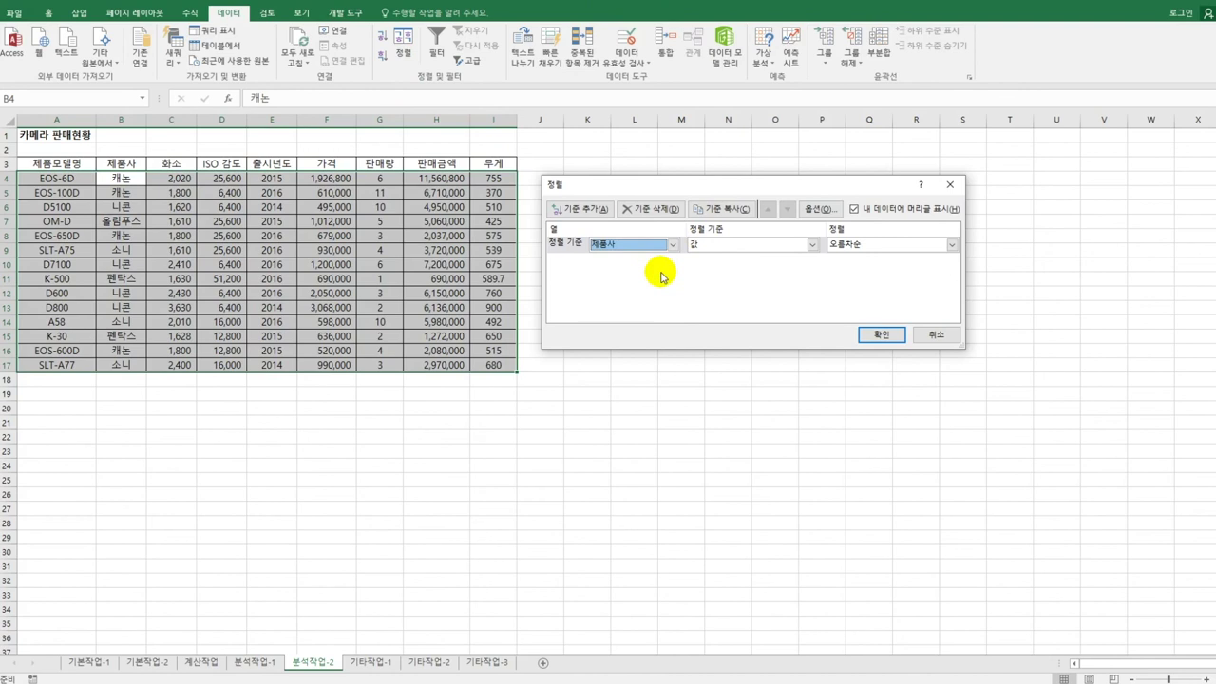
pyautogui.click(601, 209)
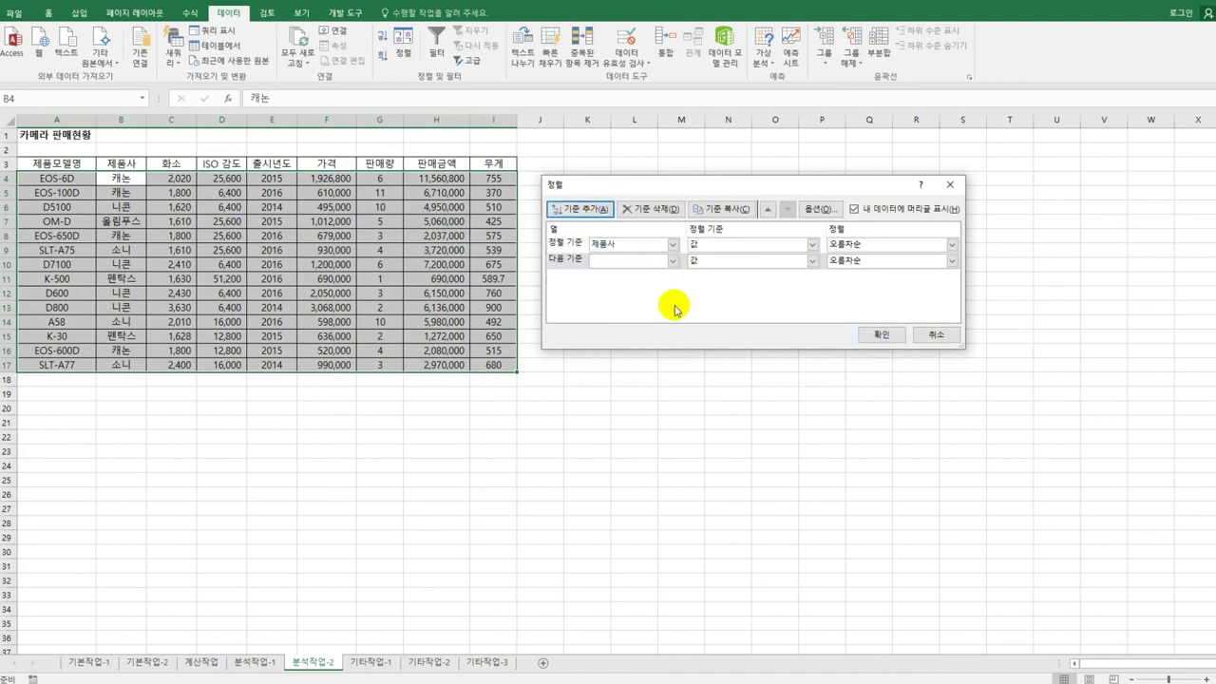
pyautogui.click(670, 260)
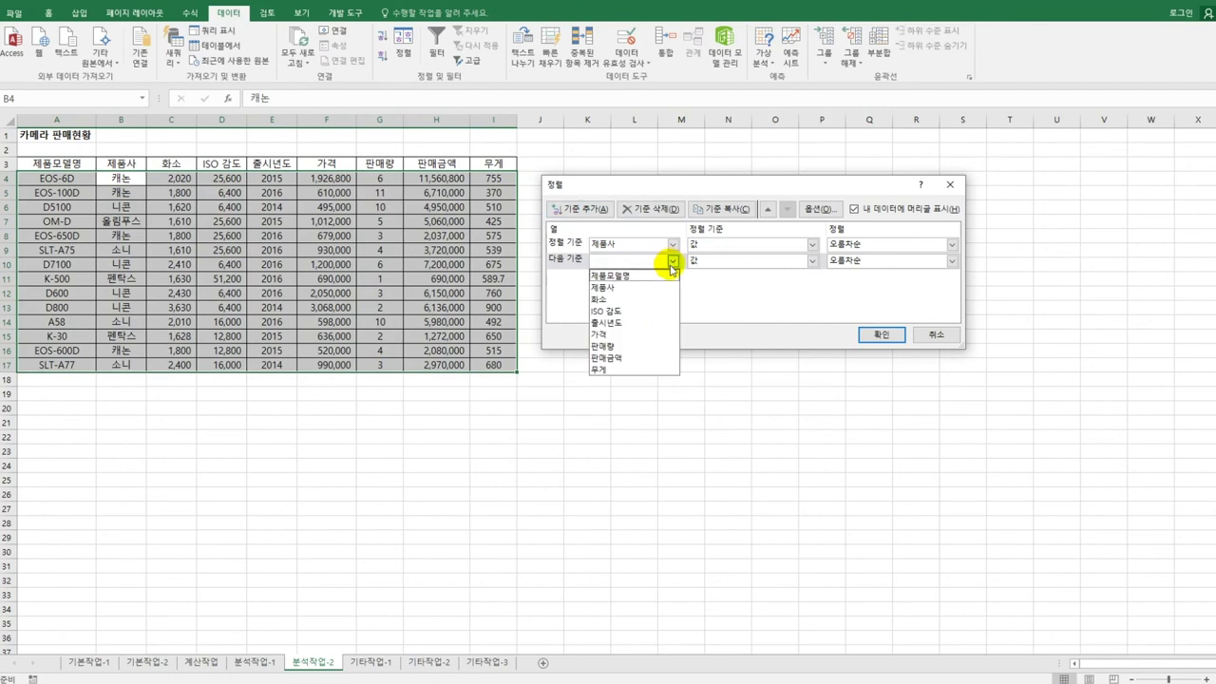
pyautogui.click(633, 324)
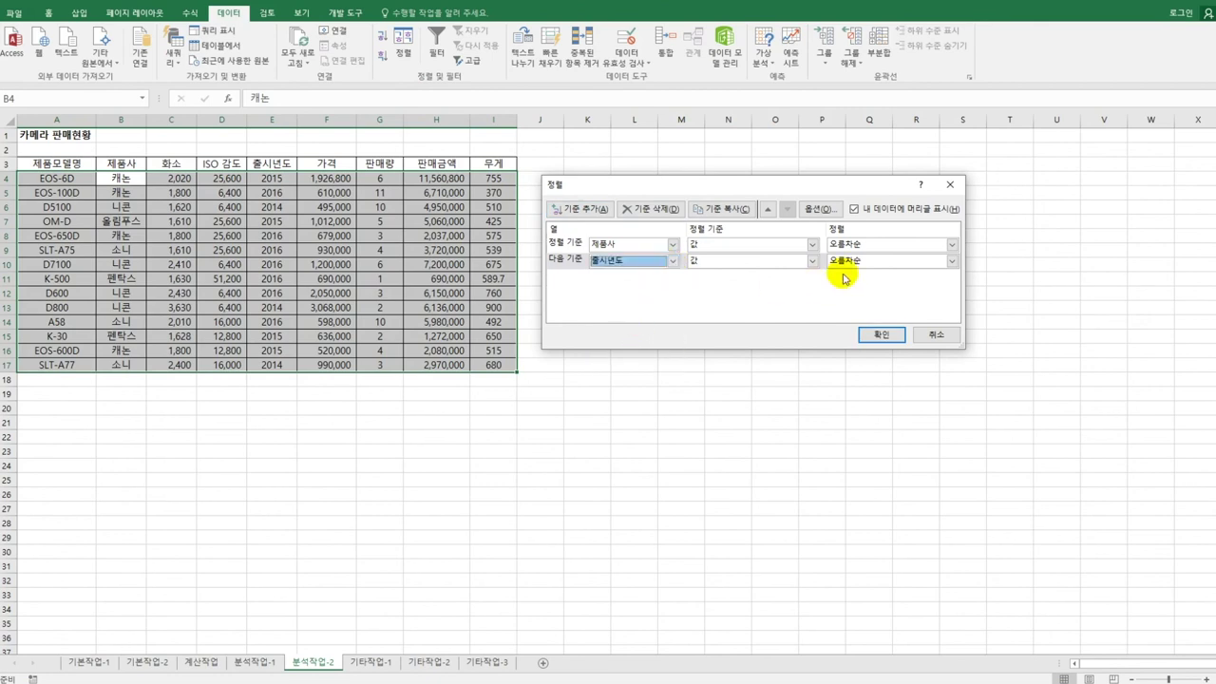
pyautogui.click(867, 337)
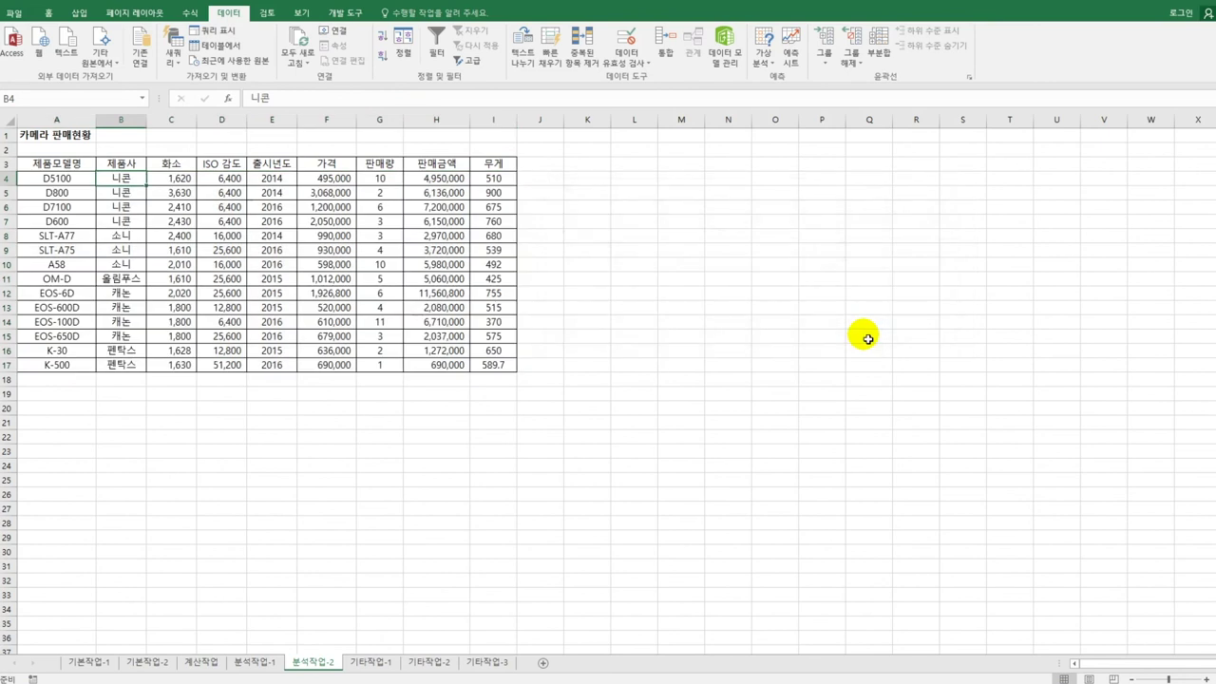
# Step: Add subtotals grouped by 제품사 that calculate the average (평균) of 판매금액 only
pyautogui.click(879, 47)
pyautogui.moveTo(729, 146); pyautogui.dragTo(677, 218)
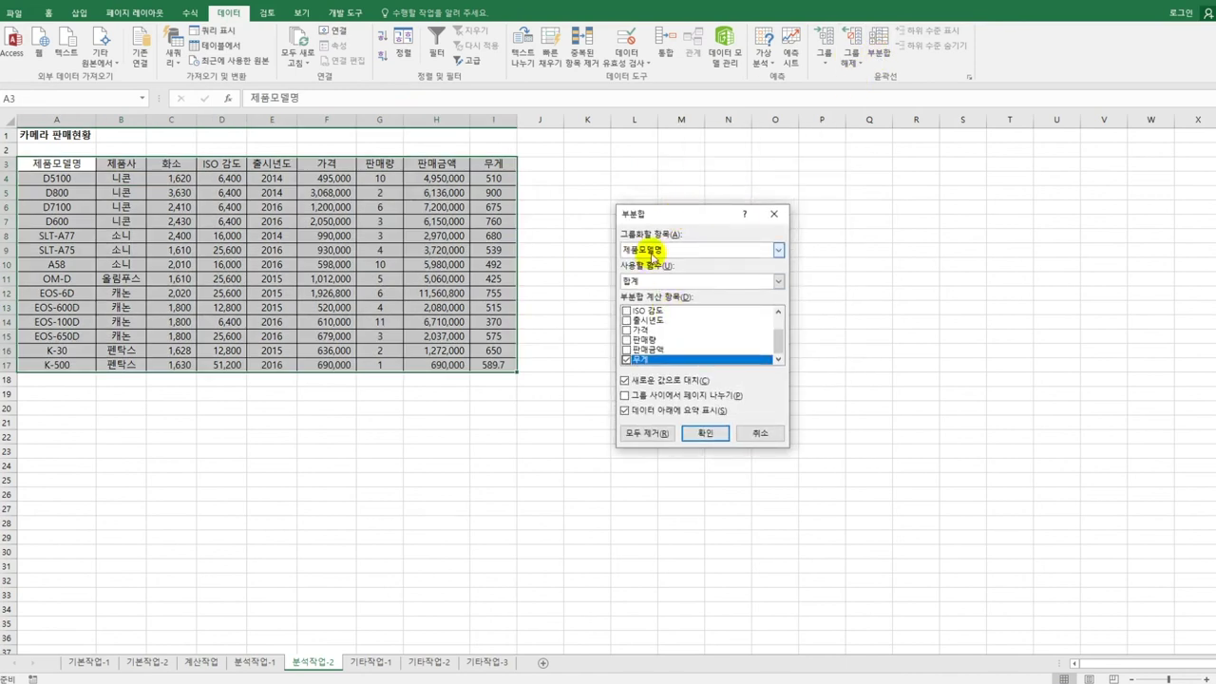
pyautogui.click(652, 250)
pyautogui.click(653, 272)
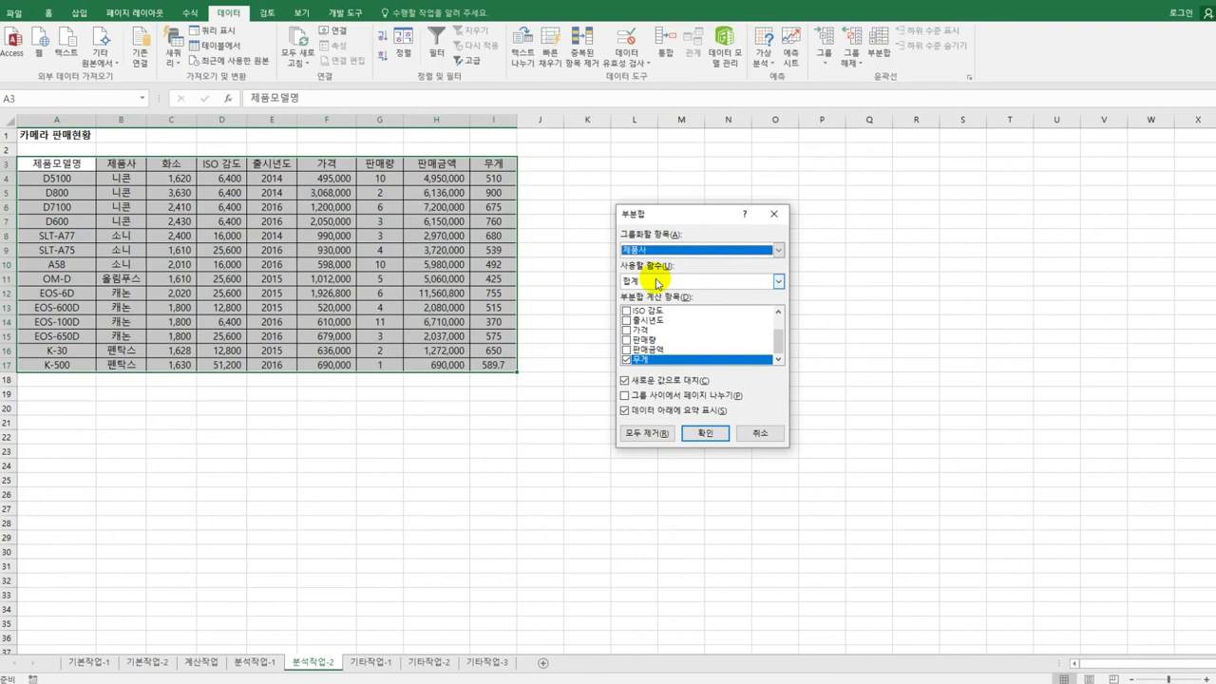
pyautogui.click(627, 360)
pyautogui.click(626, 350)
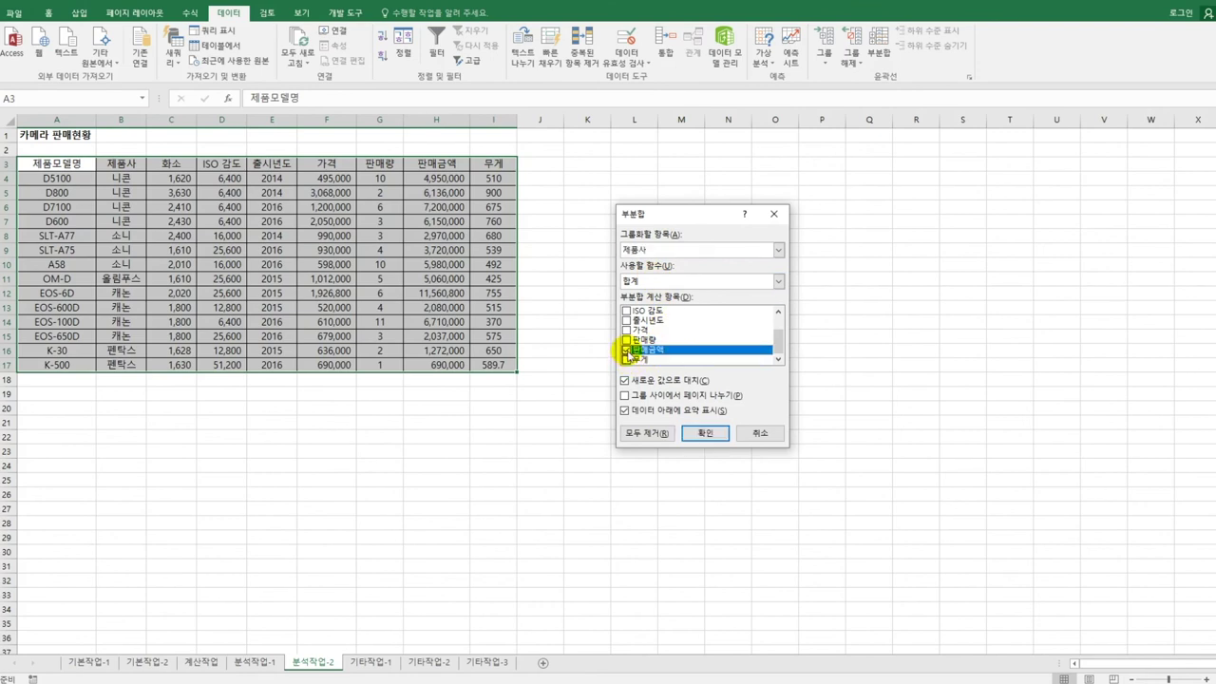
pyautogui.click(668, 281)
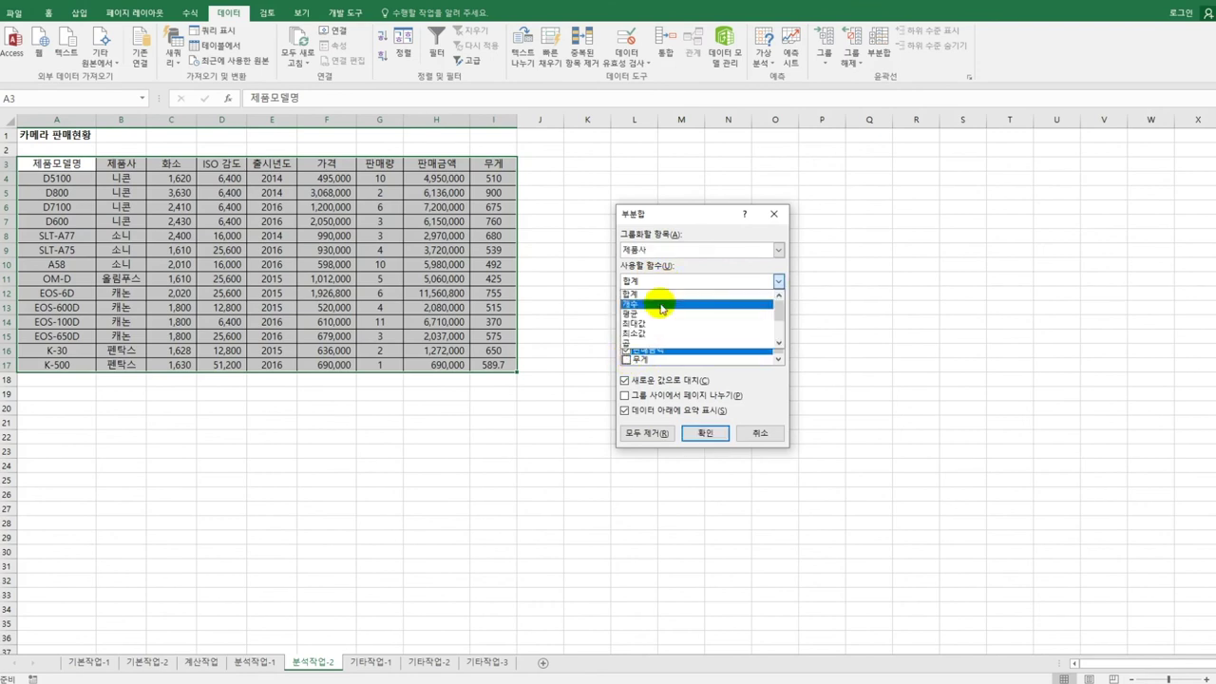
pyautogui.click(663, 297)
pyautogui.press('Down')
pyautogui.press('Down')
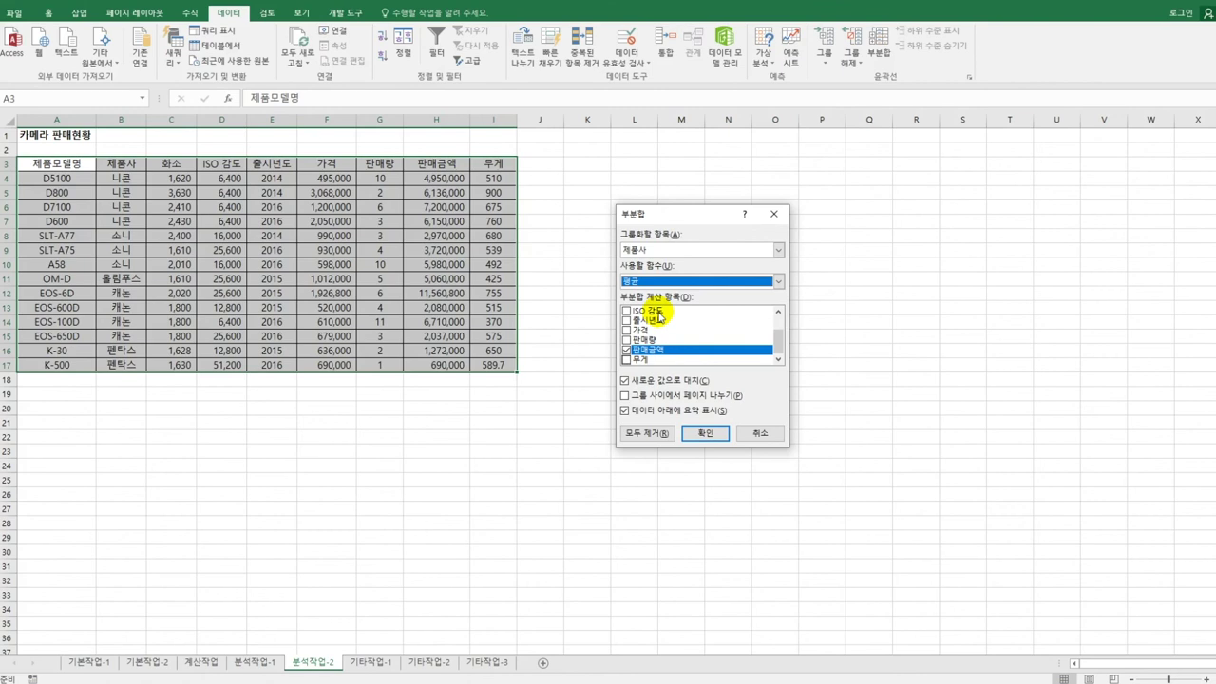
pyautogui.click(702, 439)
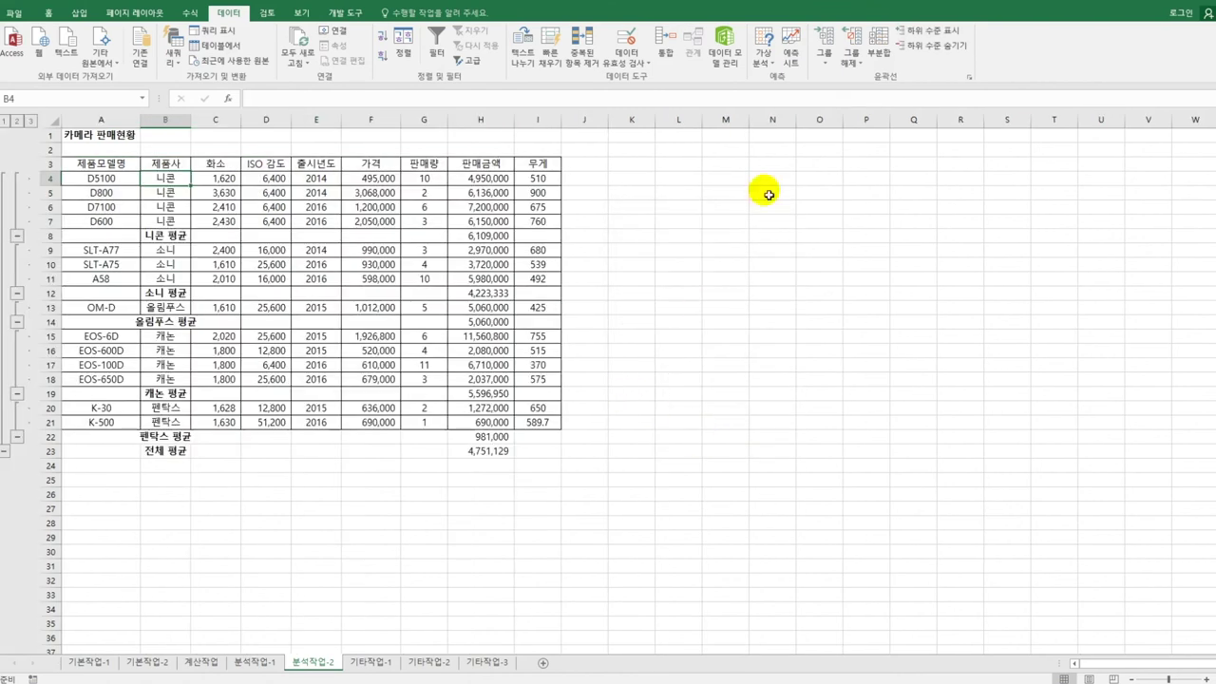
# Step: Add nested subtotals grouped by 출시년도 that count (개수) 판매량, keeping the existing subtotals instead of replacing them
pyautogui.click(880, 49)
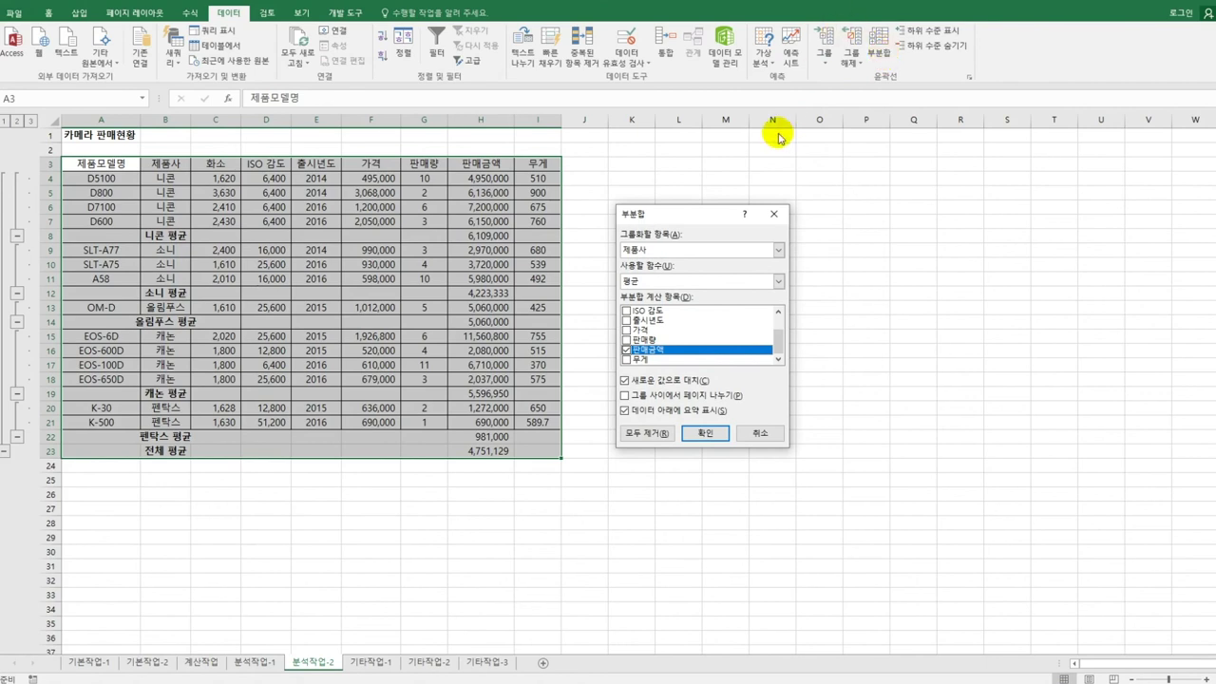
pyautogui.click(670, 250)
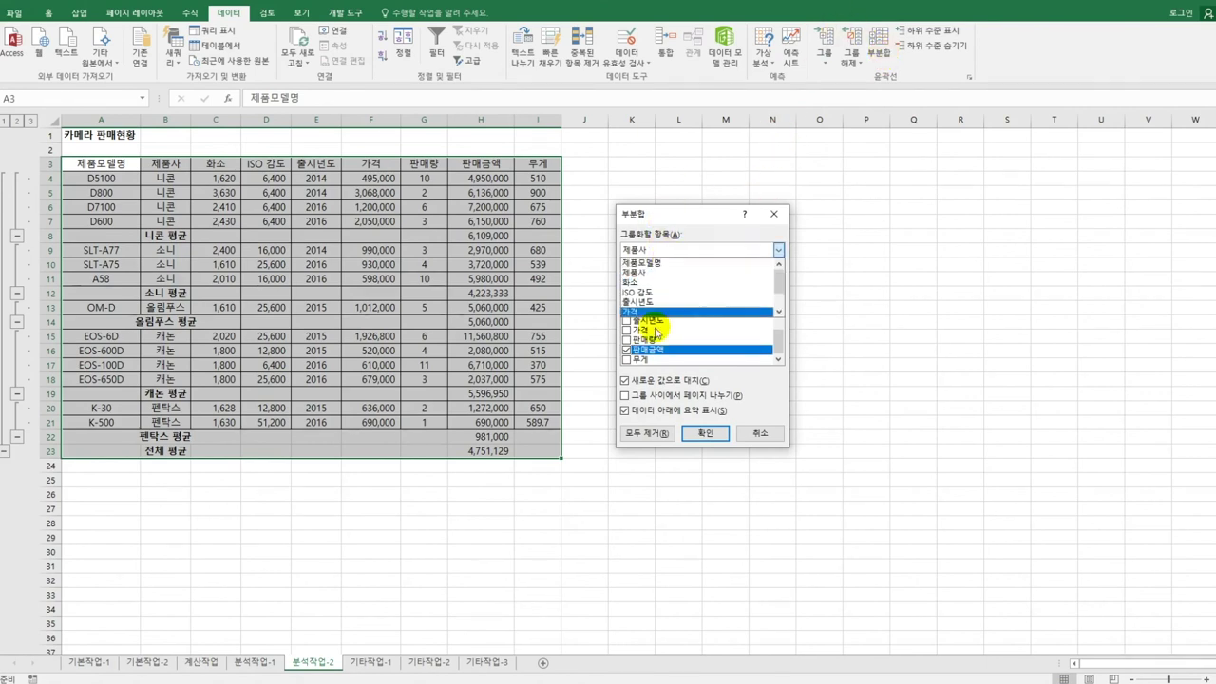
pyautogui.click(642, 301)
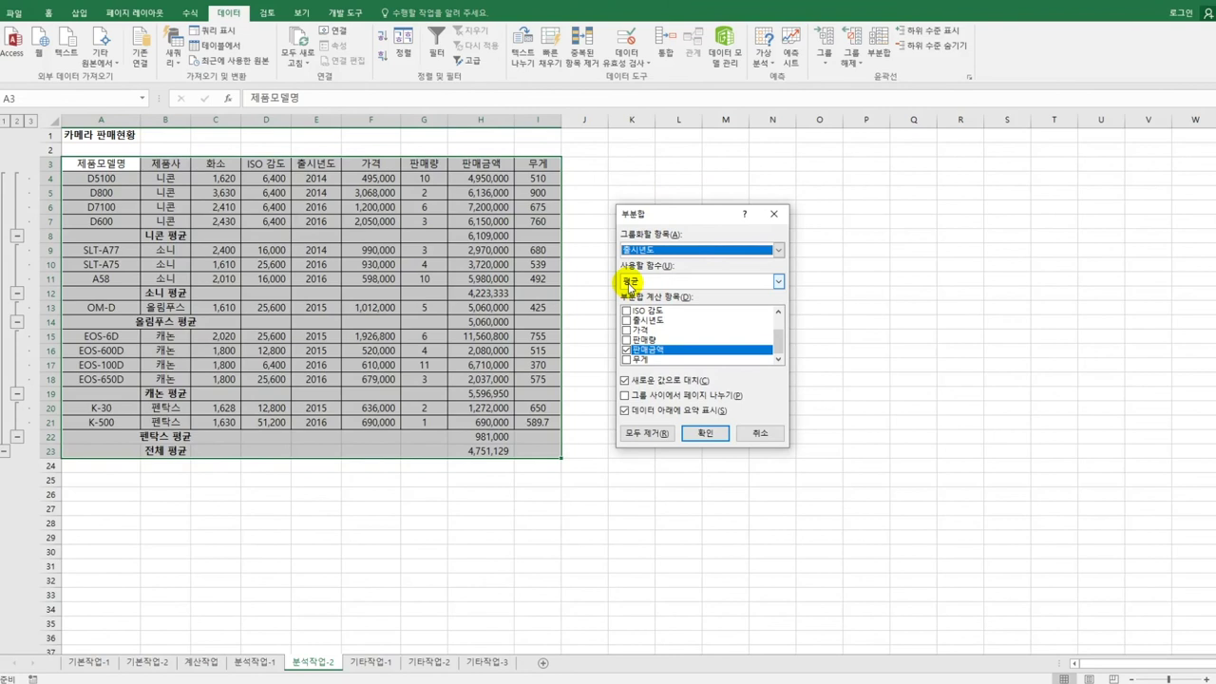
pyautogui.click(627, 281)
pyautogui.click(625, 306)
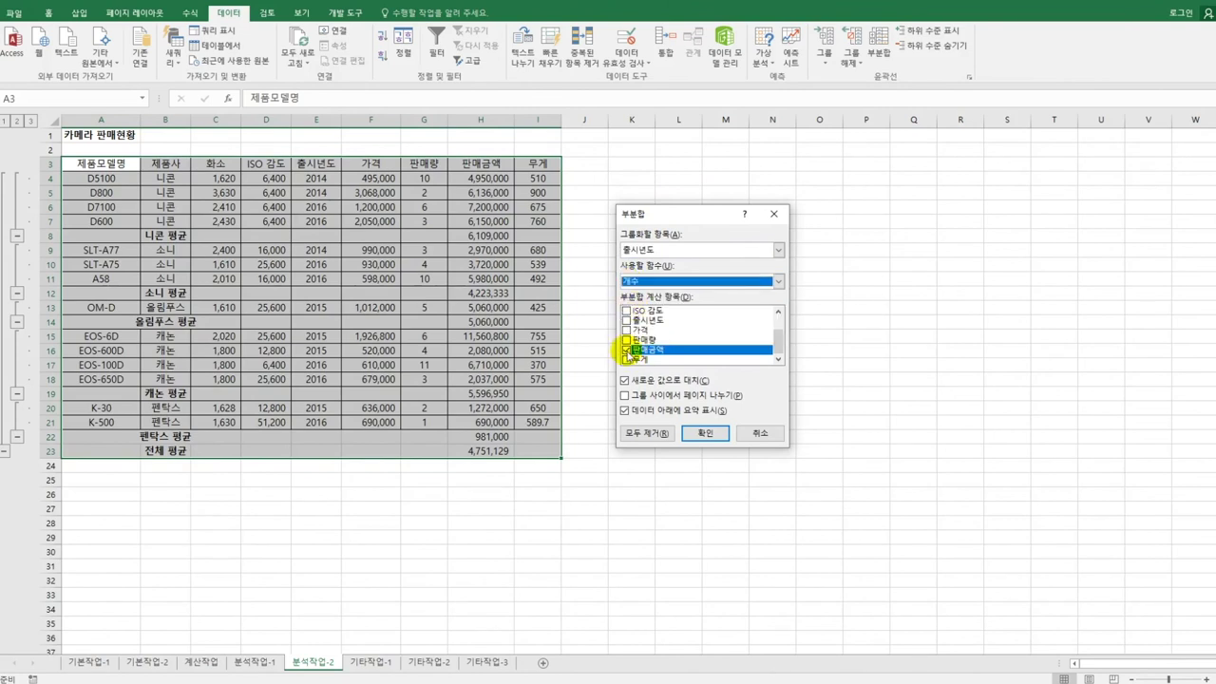
pyautogui.click(626, 349)
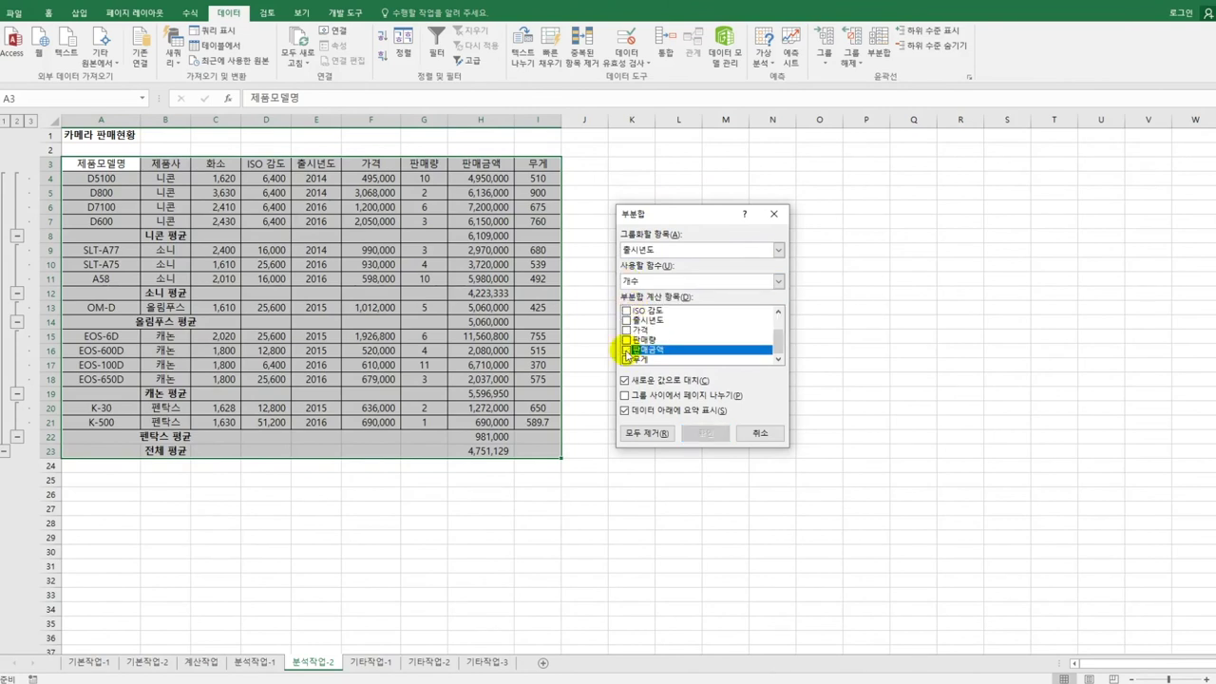
pyautogui.click(626, 339)
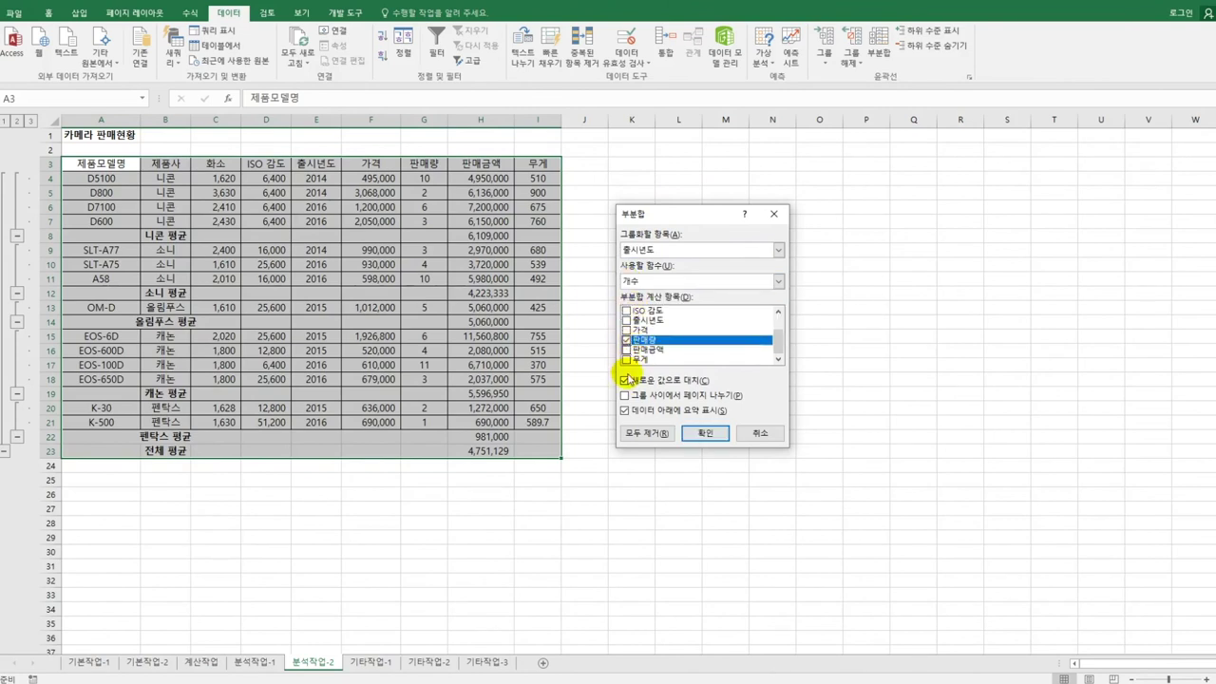
pyautogui.click(631, 381)
pyautogui.click(633, 381)
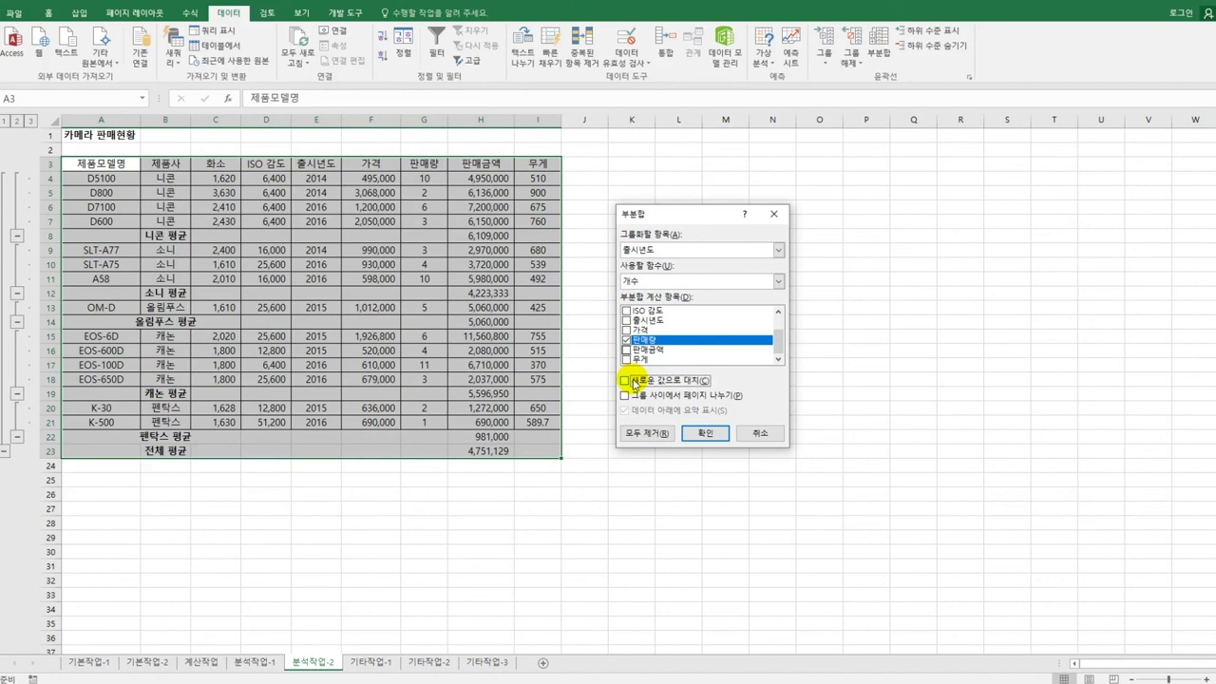
pyautogui.click(719, 433)
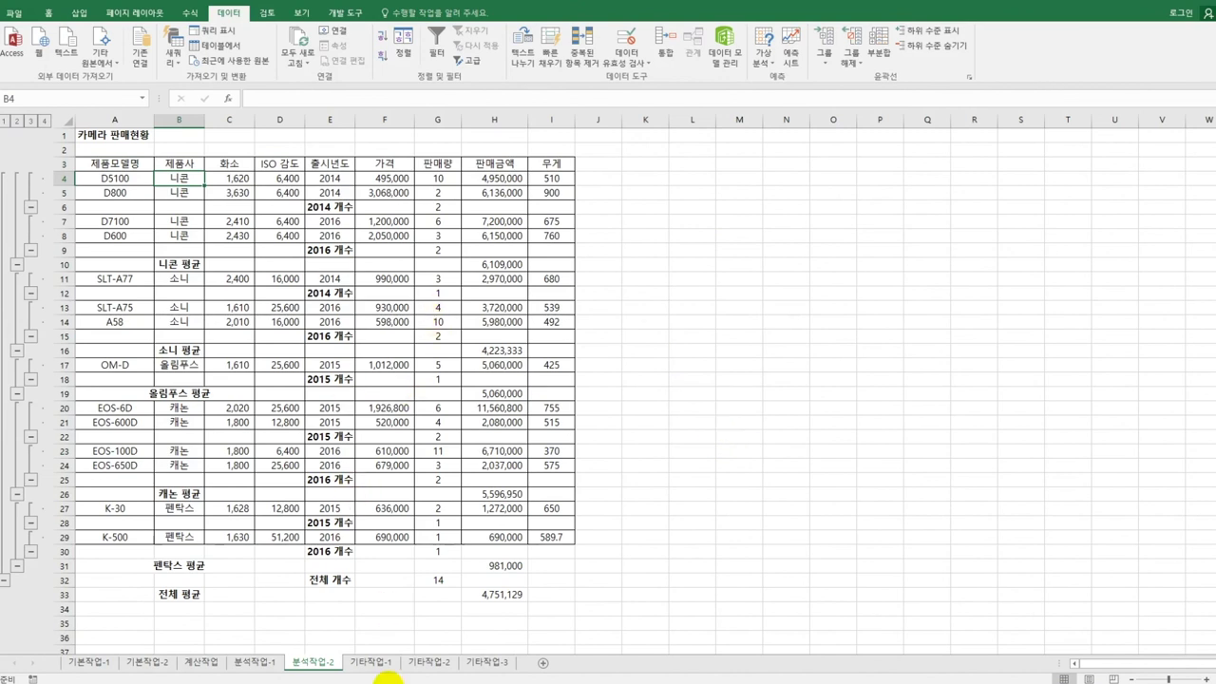
# Step: On sheet 기타작업-1, change the chart's 판매금액 series to clustered column (묶은 세로 막대형) and plot it on the secondary axis
pyautogui.click(373, 662)
pyautogui.click(633, 468)
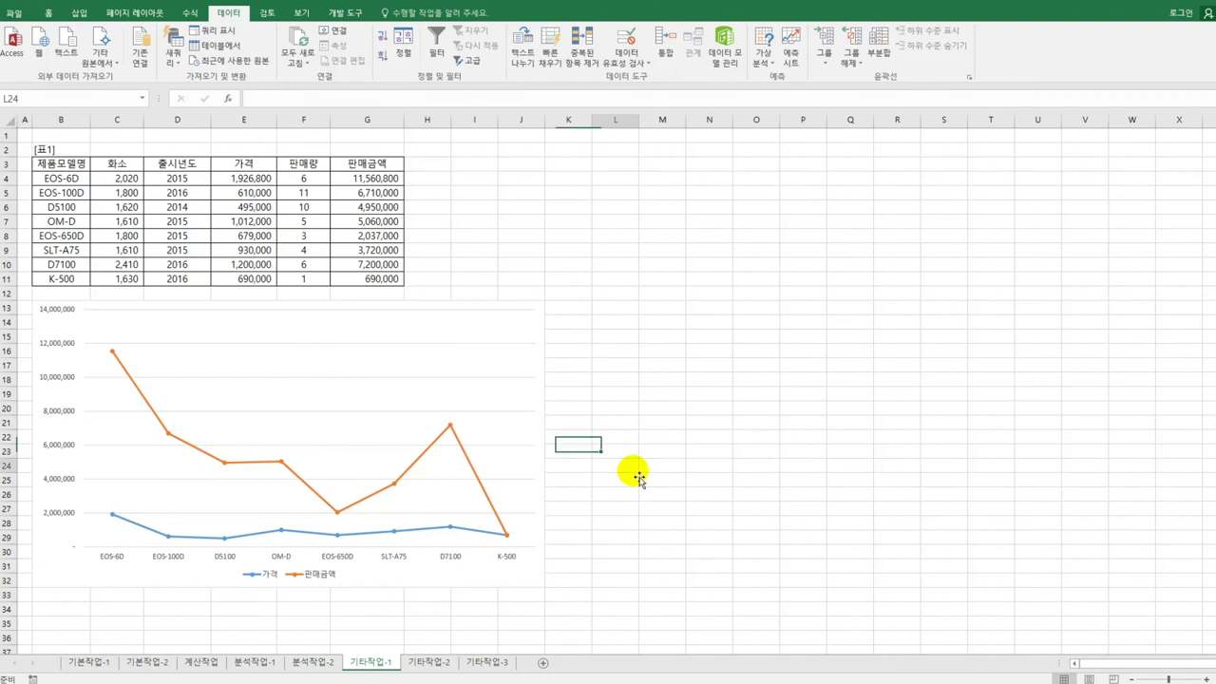
pyautogui.scroll(-2, 633, 472)
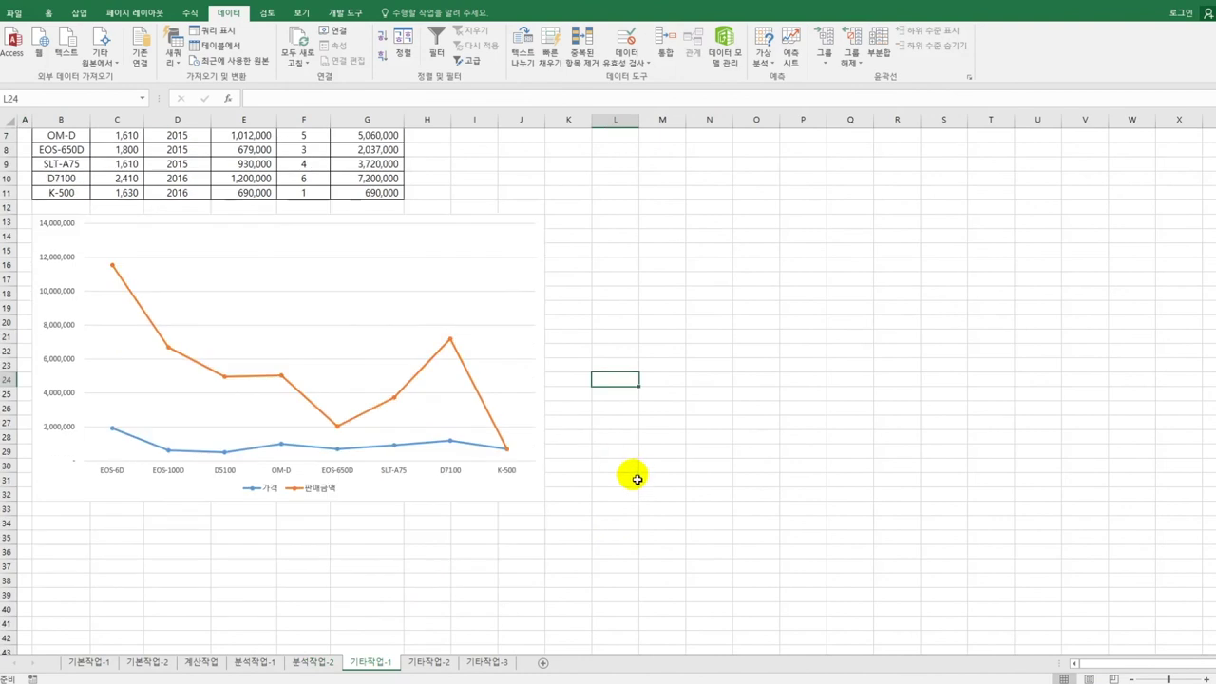
pyautogui.click(535, 256)
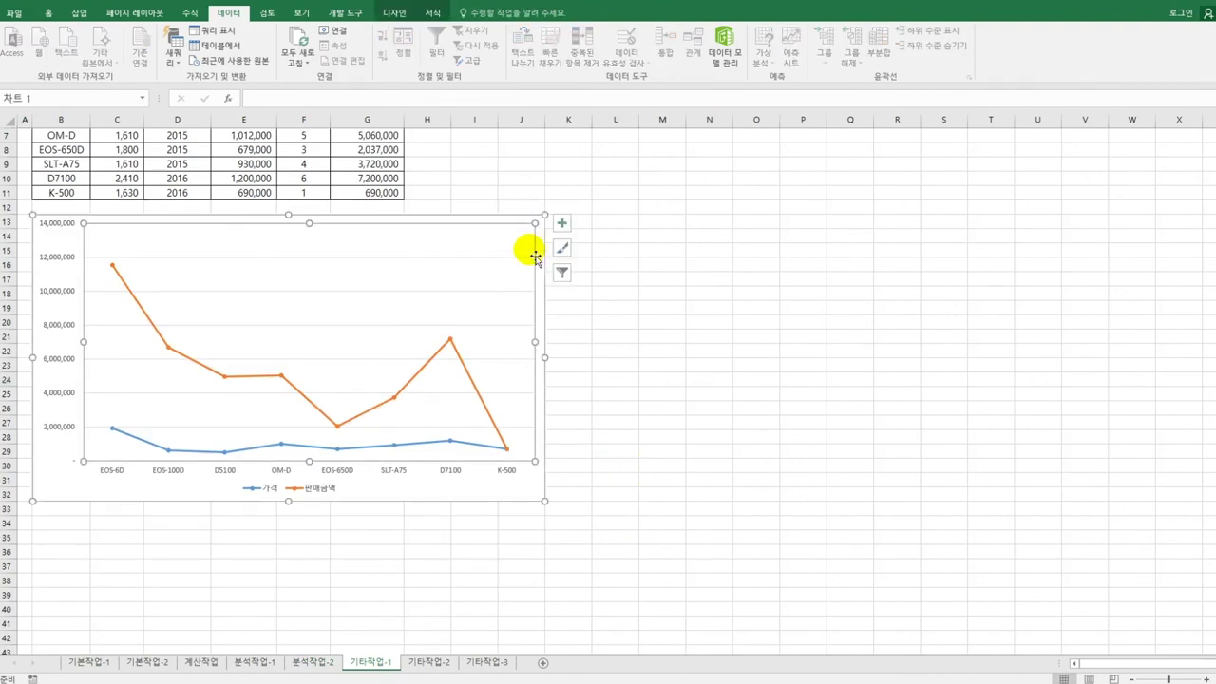
pyautogui.click(338, 429)
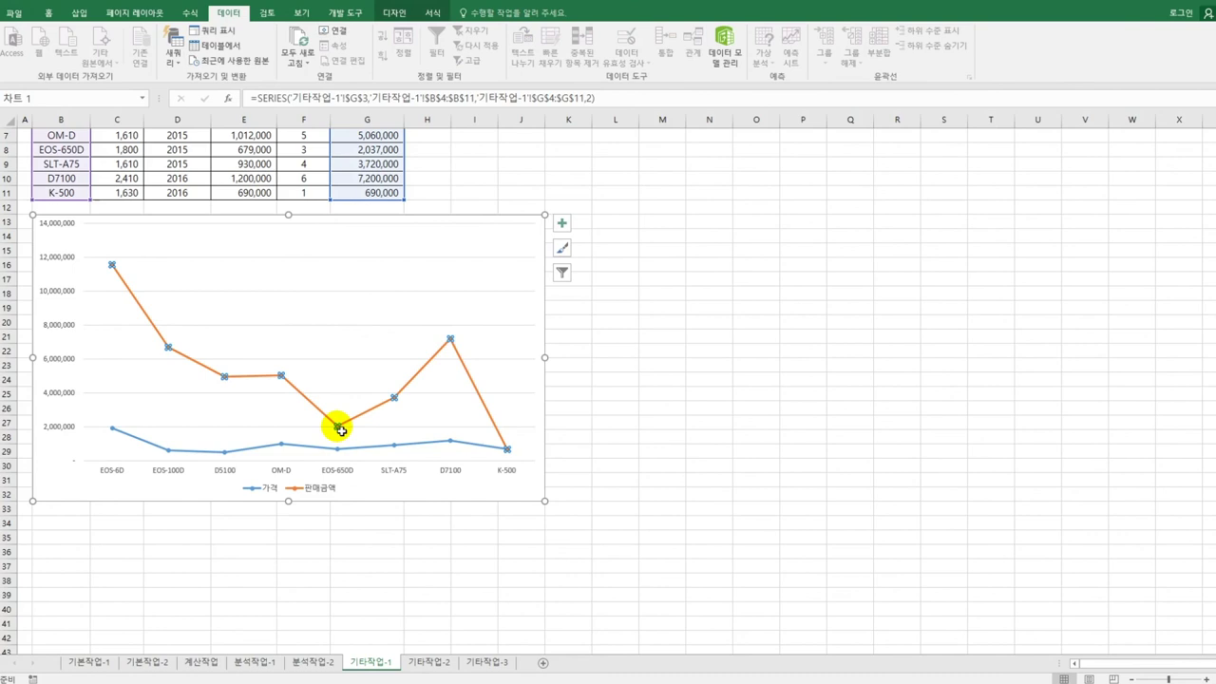
pyautogui.rightClick(340, 430)
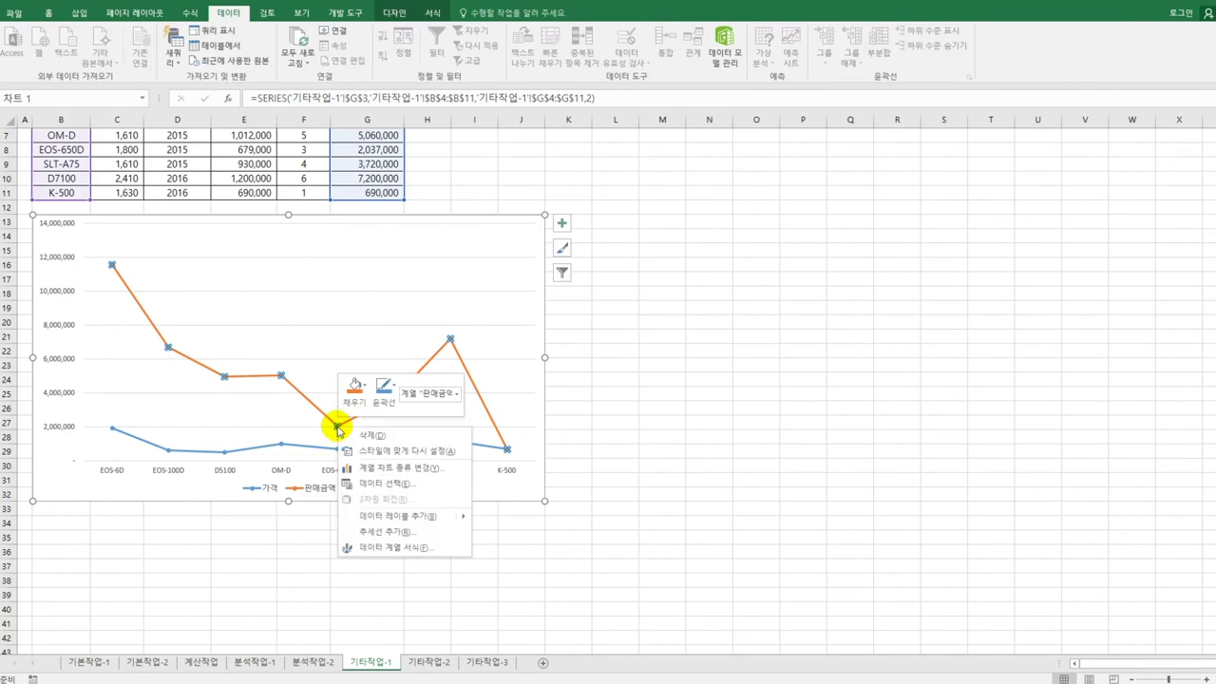
pyautogui.click(416, 469)
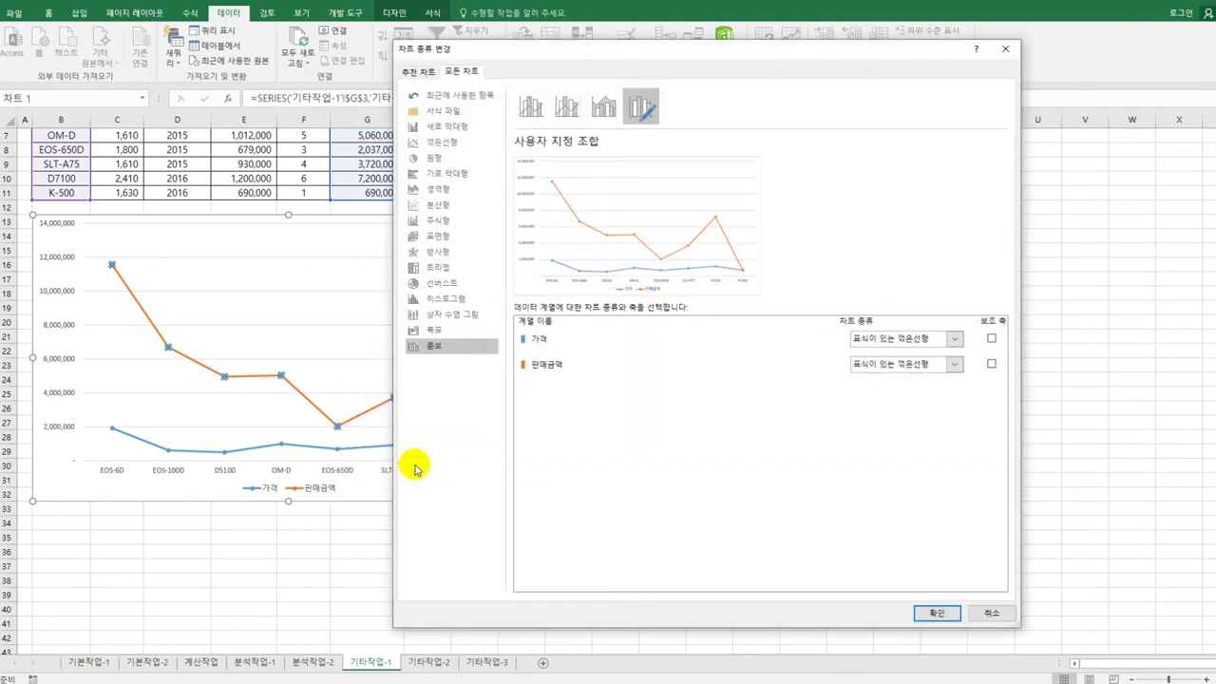
pyautogui.click(549, 373)
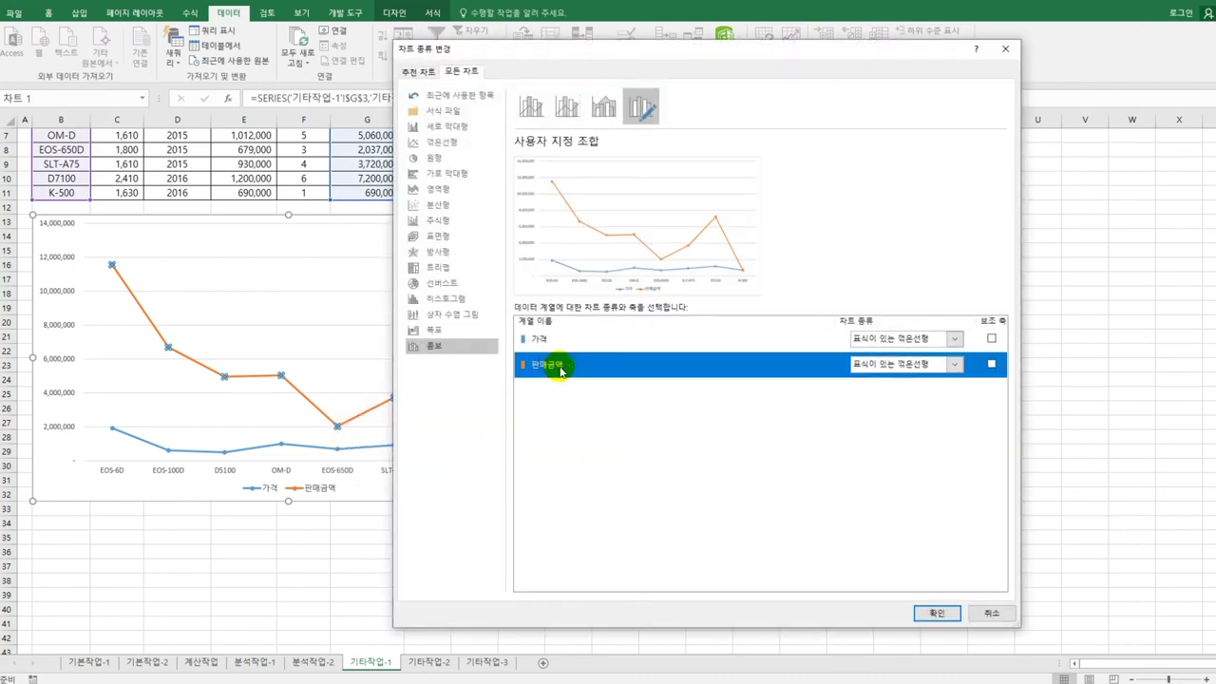
pyautogui.click(954, 364)
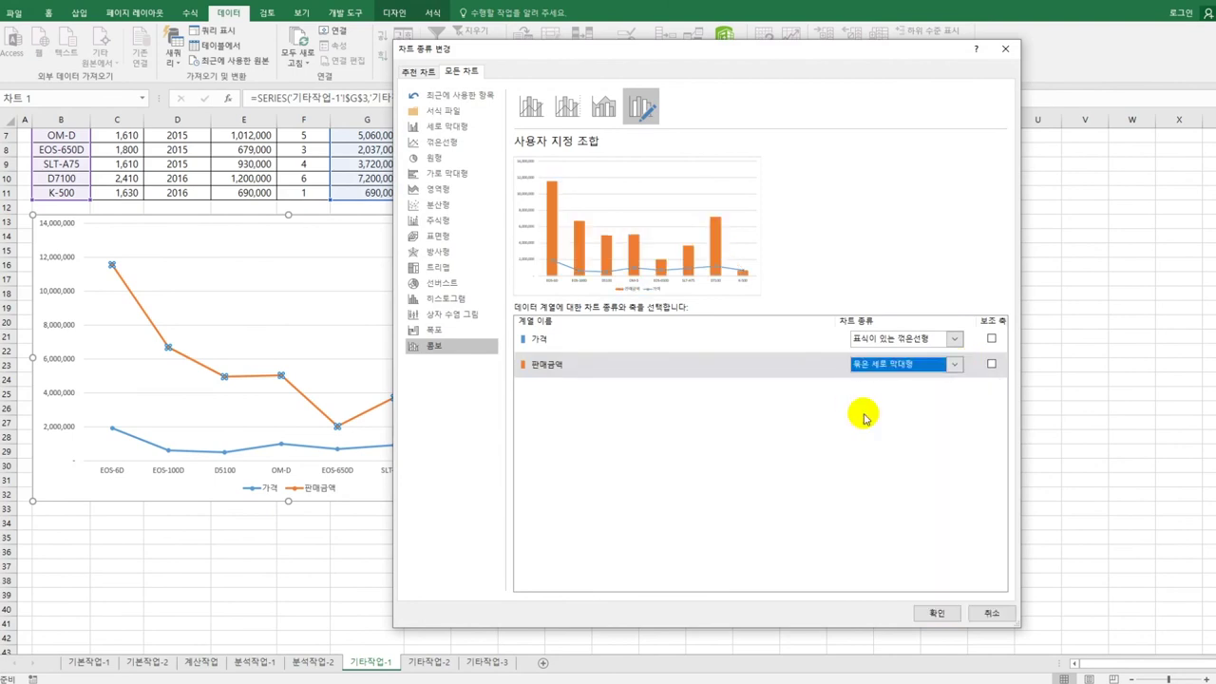
pyautogui.click(990, 363)
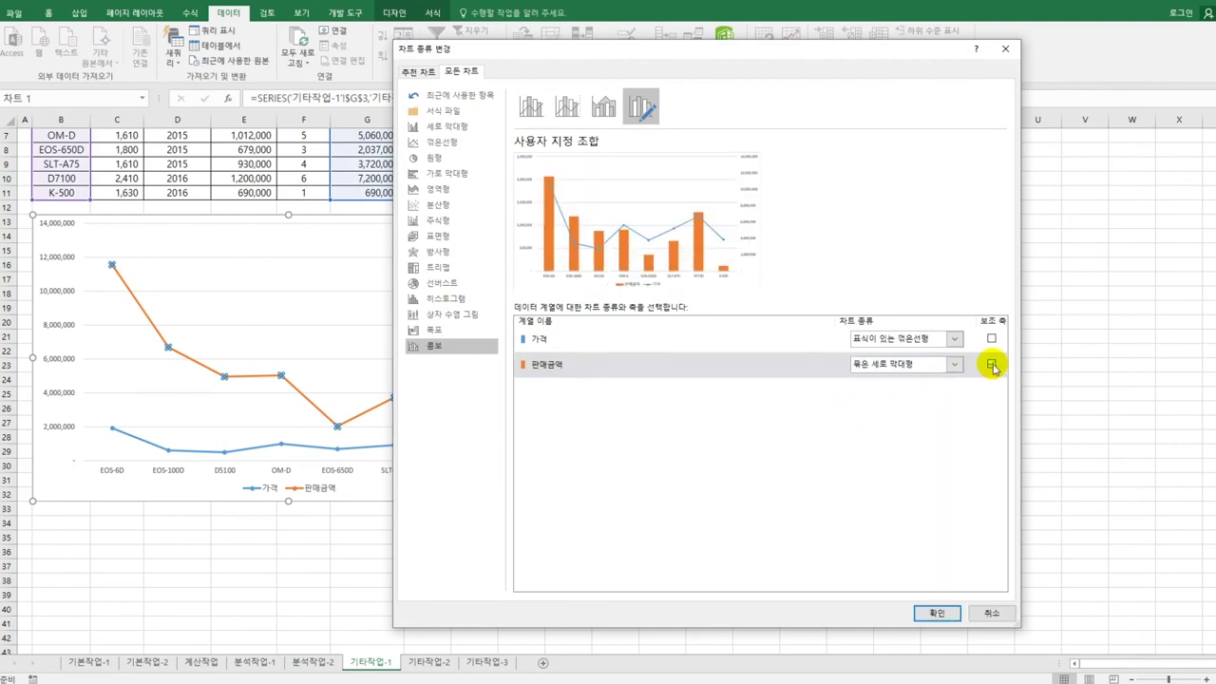
pyautogui.click(937, 612)
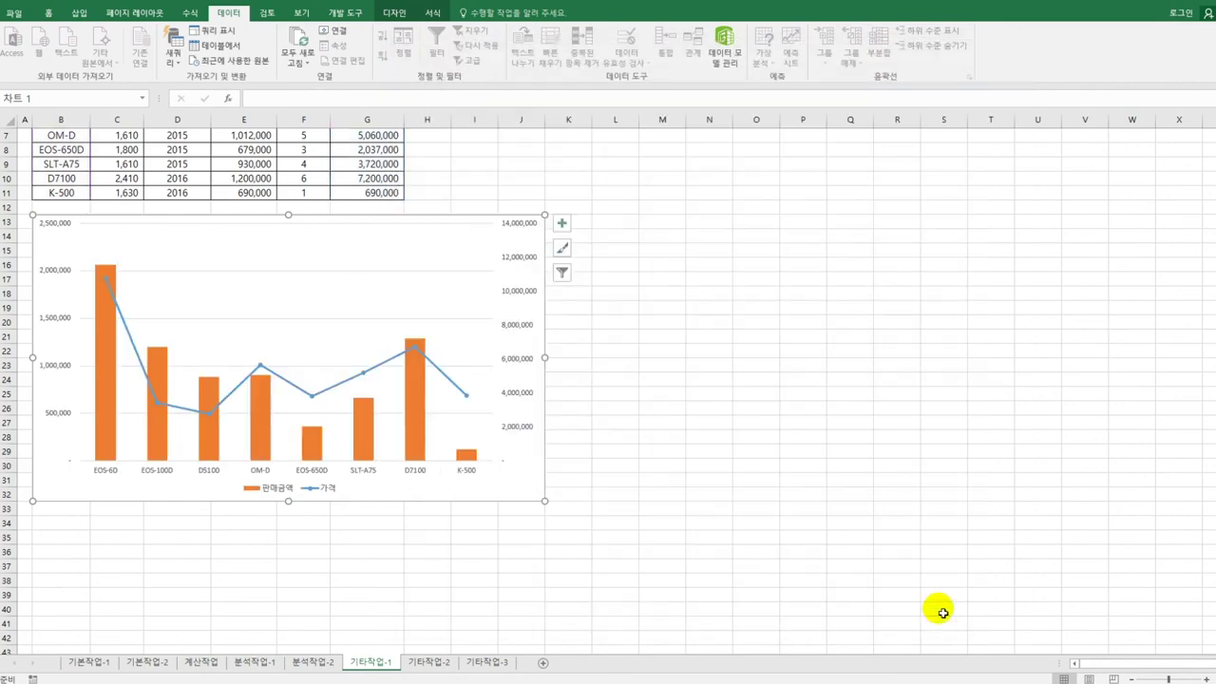
# Step: Add a chart title reading "제품모델별 판매현황"
pyautogui.click(563, 226)
pyautogui.click(625, 261)
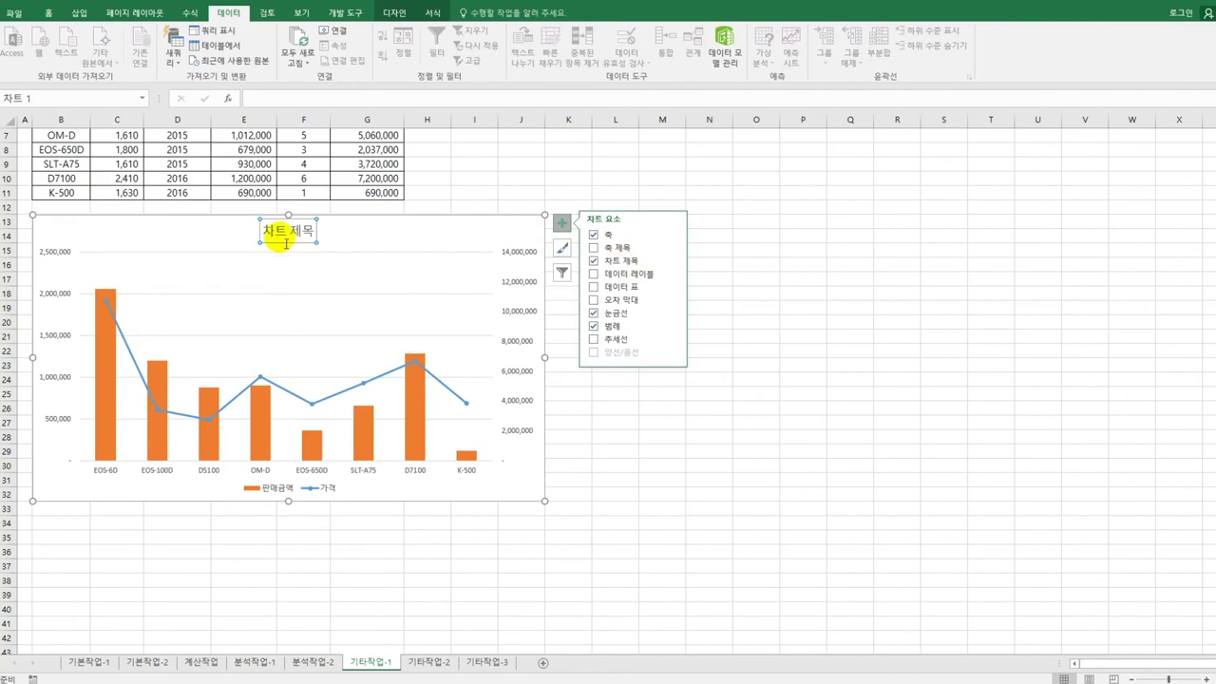
pyautogui.moveTo(264, 231); pyautogui.dragTo(319, 238)
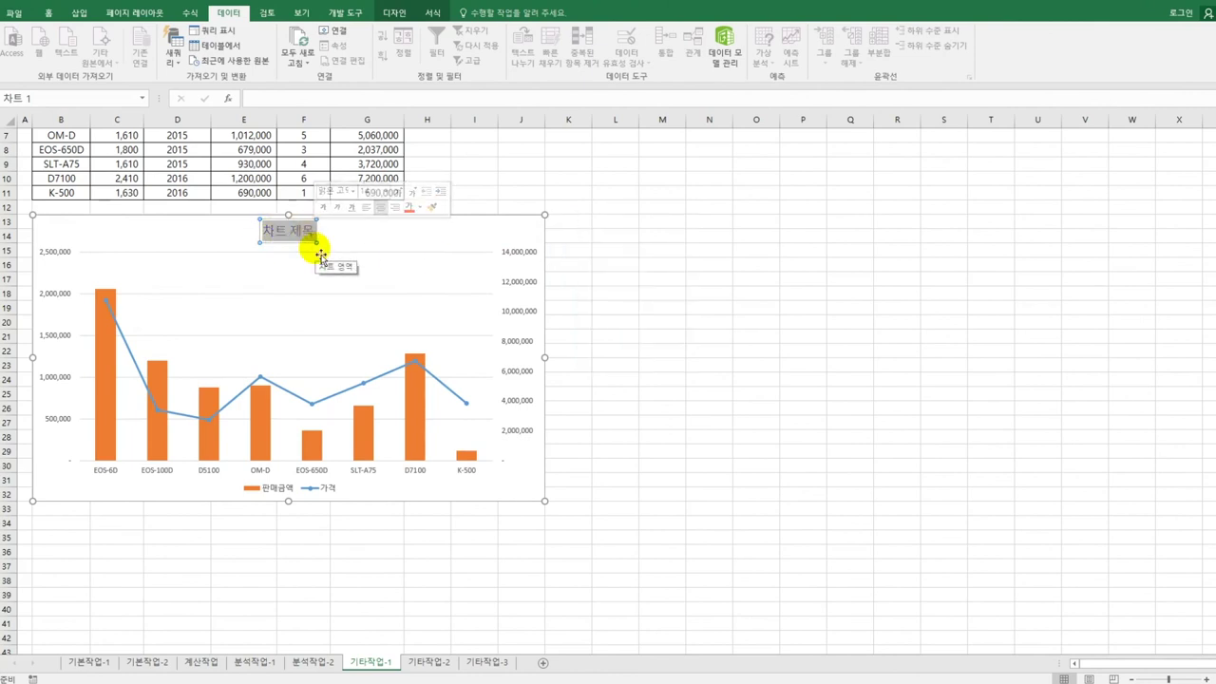
pyautogui.write('제품보')
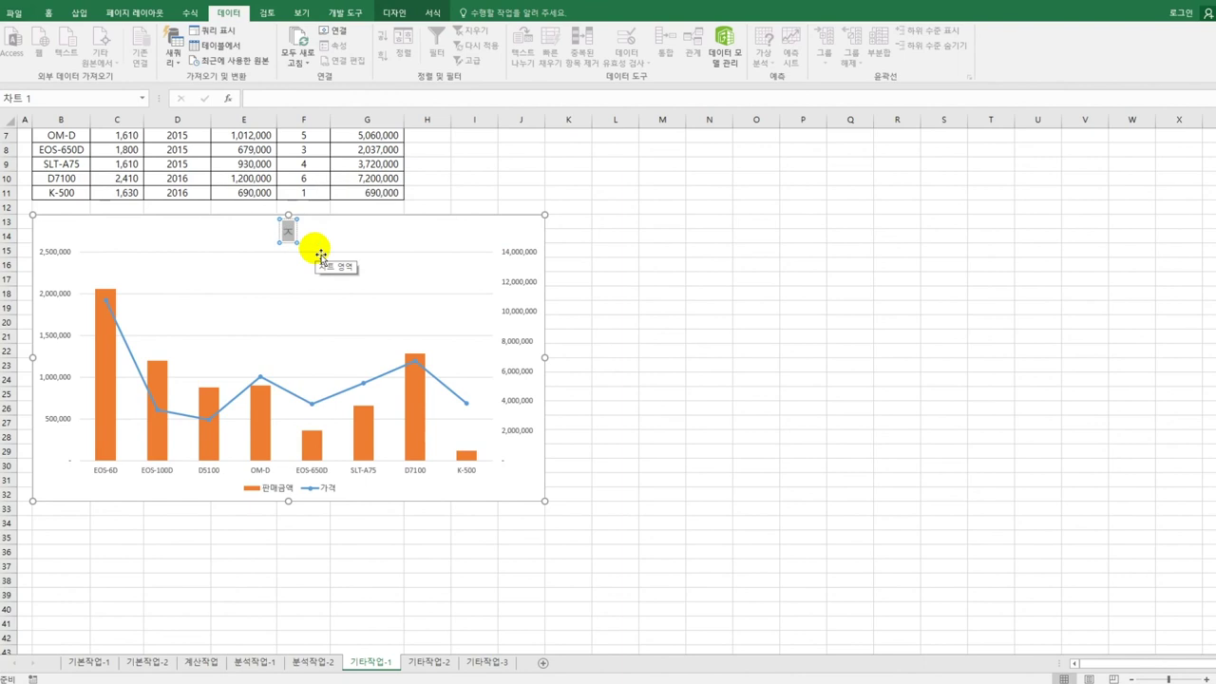
pyautogui.press('BackSpace')
pyautogui.press('BackSpace')
pyautogui.write('ㅁ모델')
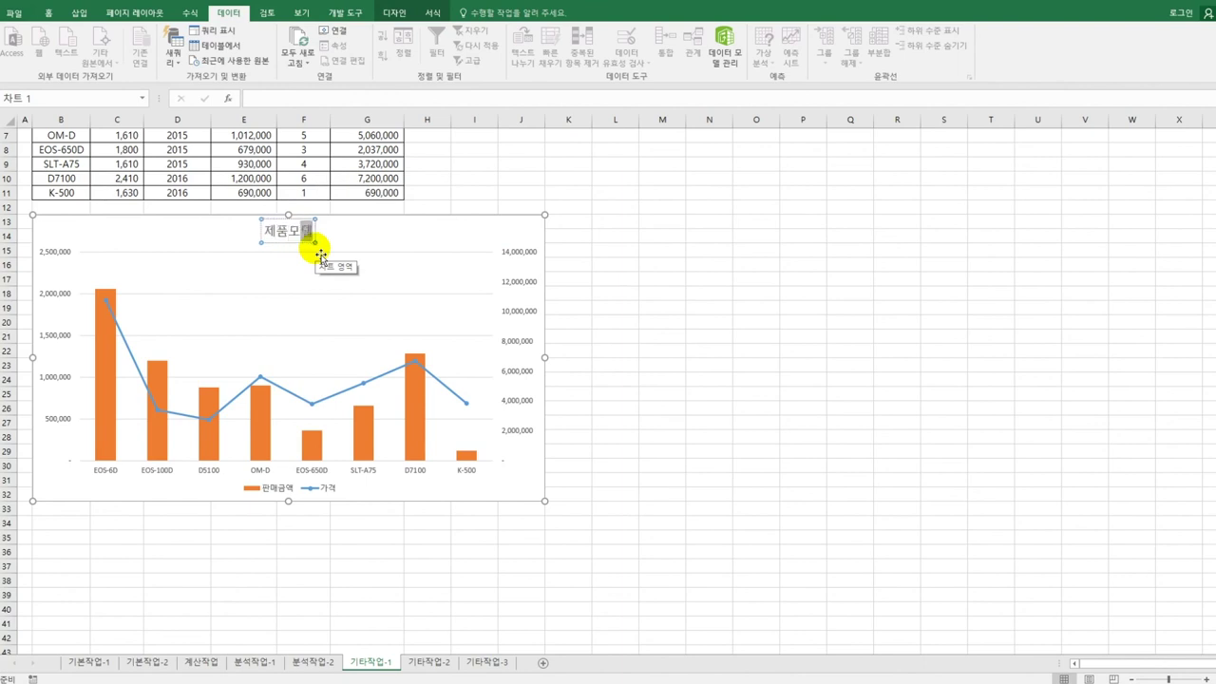
pyautogui.write('별 ㅍㅏㄴㅁ')
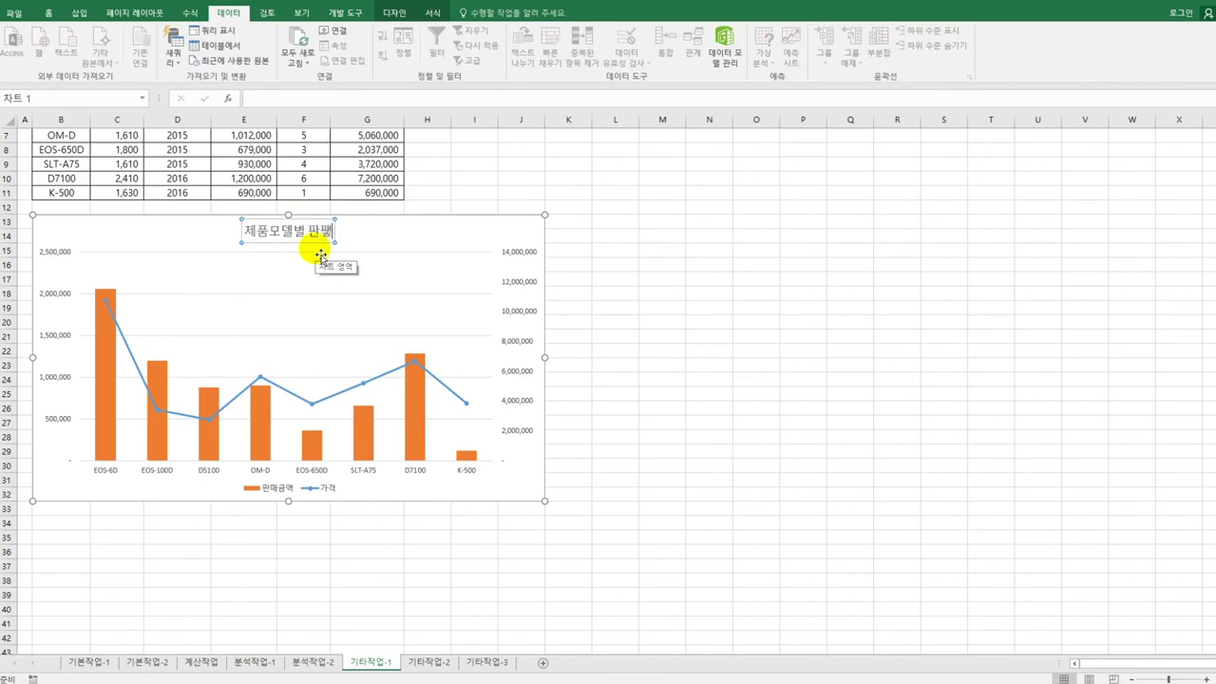
pyautogui.write('ㅐㅎㅕㄴ')
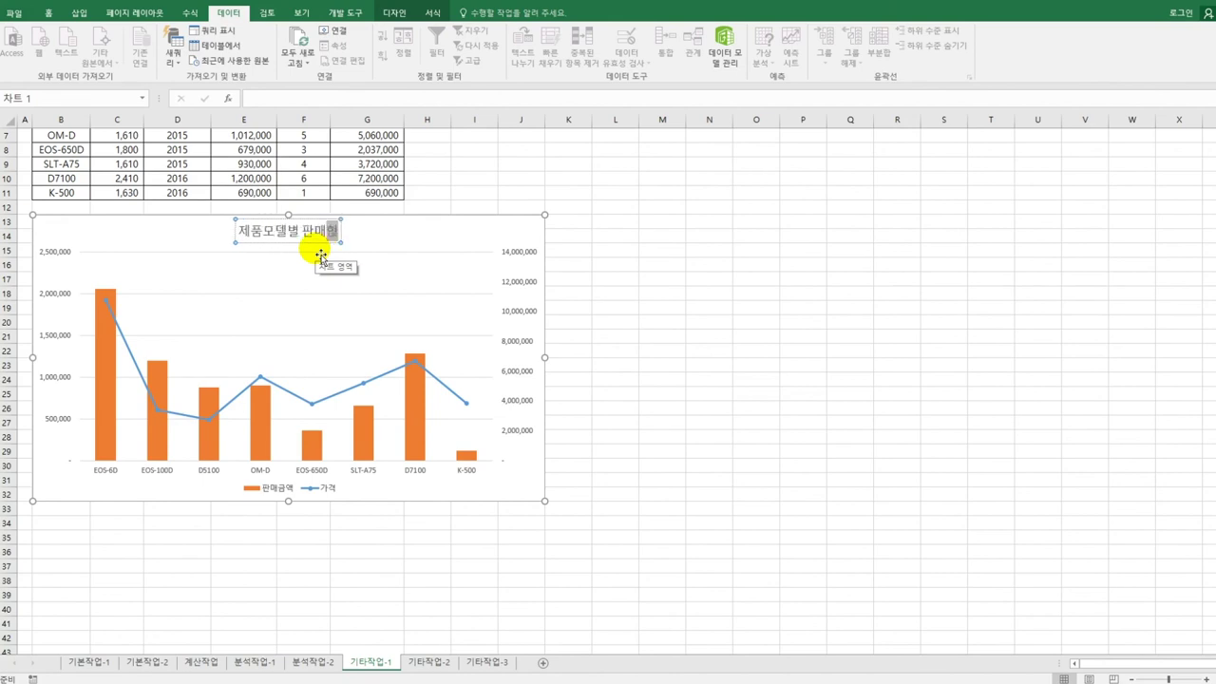
pyautogui.write('ㅎㅗㅏㅇ')
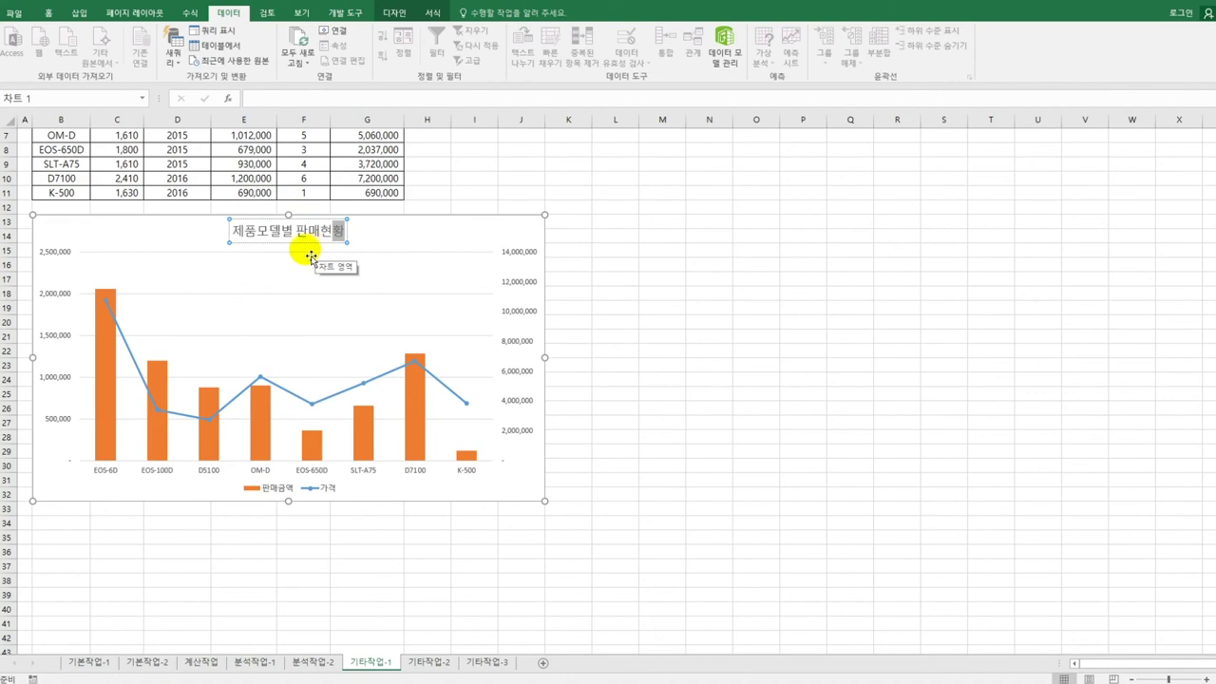
# Step: Apply the gold theme shape style from the fifth row of the style gallery to the chart title
pyautogui.click(297, 246)
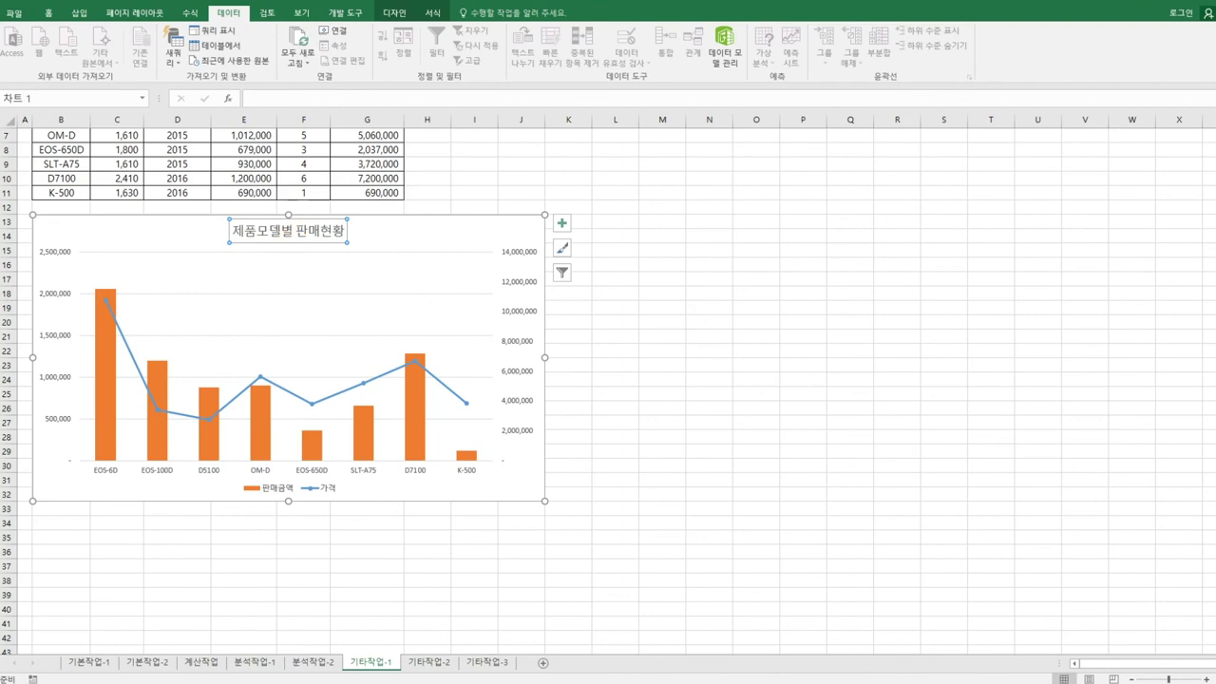
pyautogui.click(432, 12)
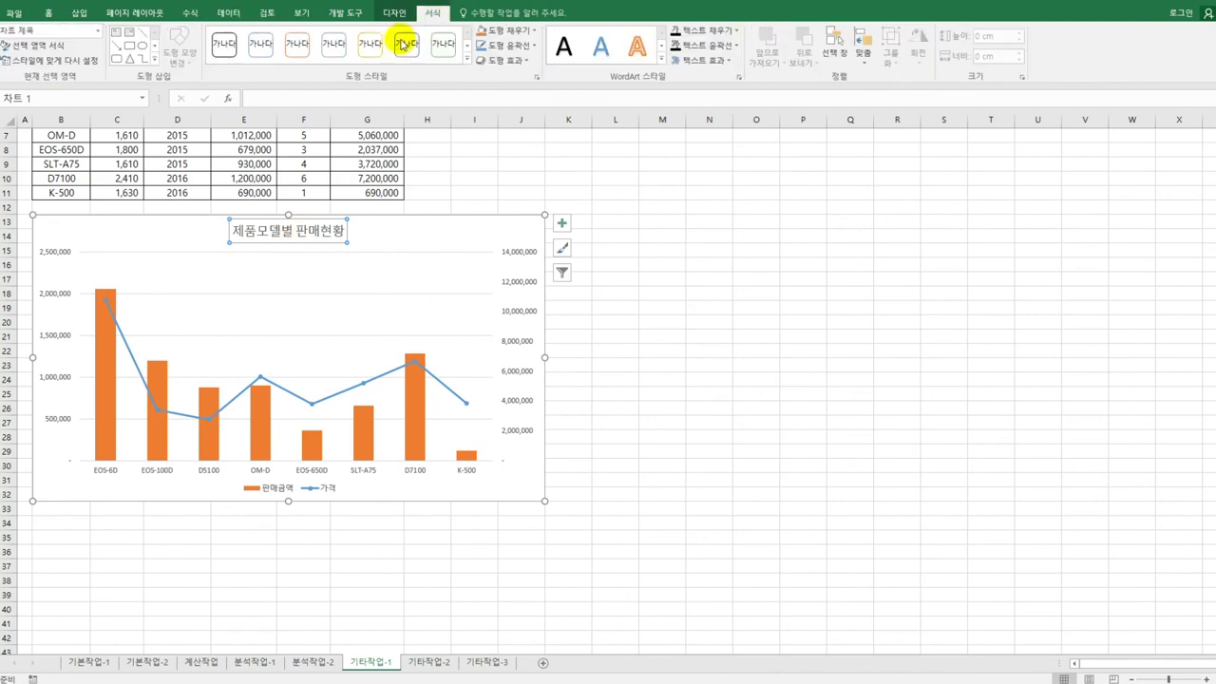
pyautogui.click(467, 59)
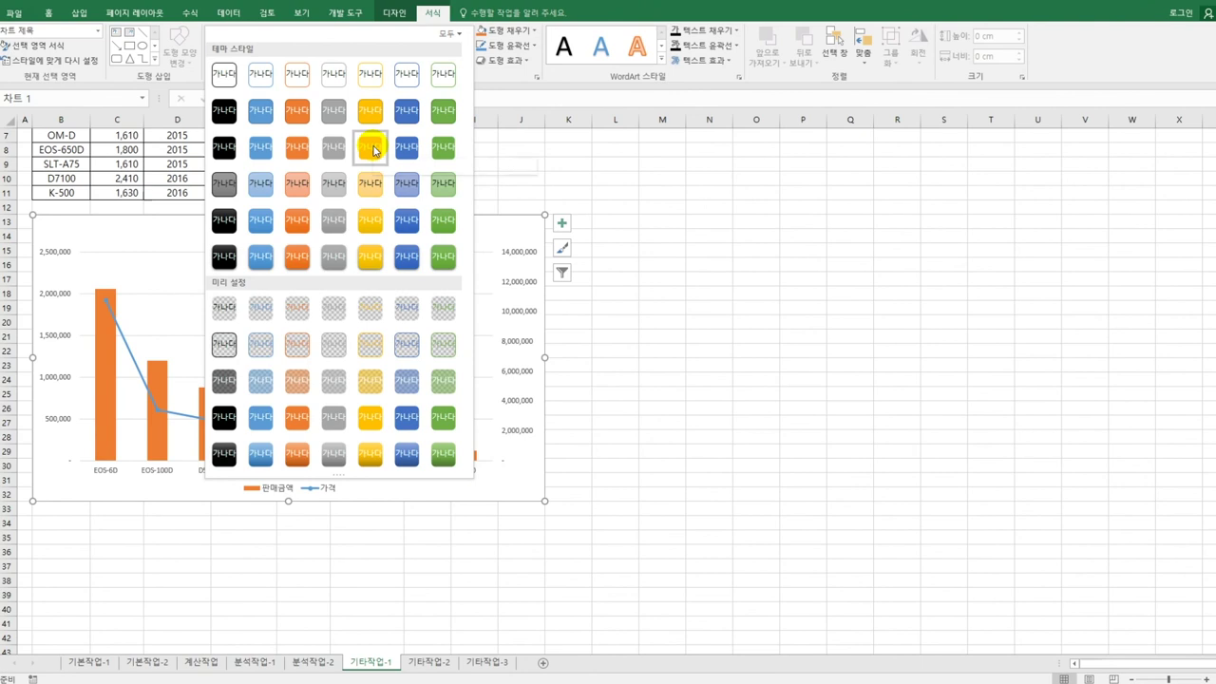
pyautogui.click(371, 220)
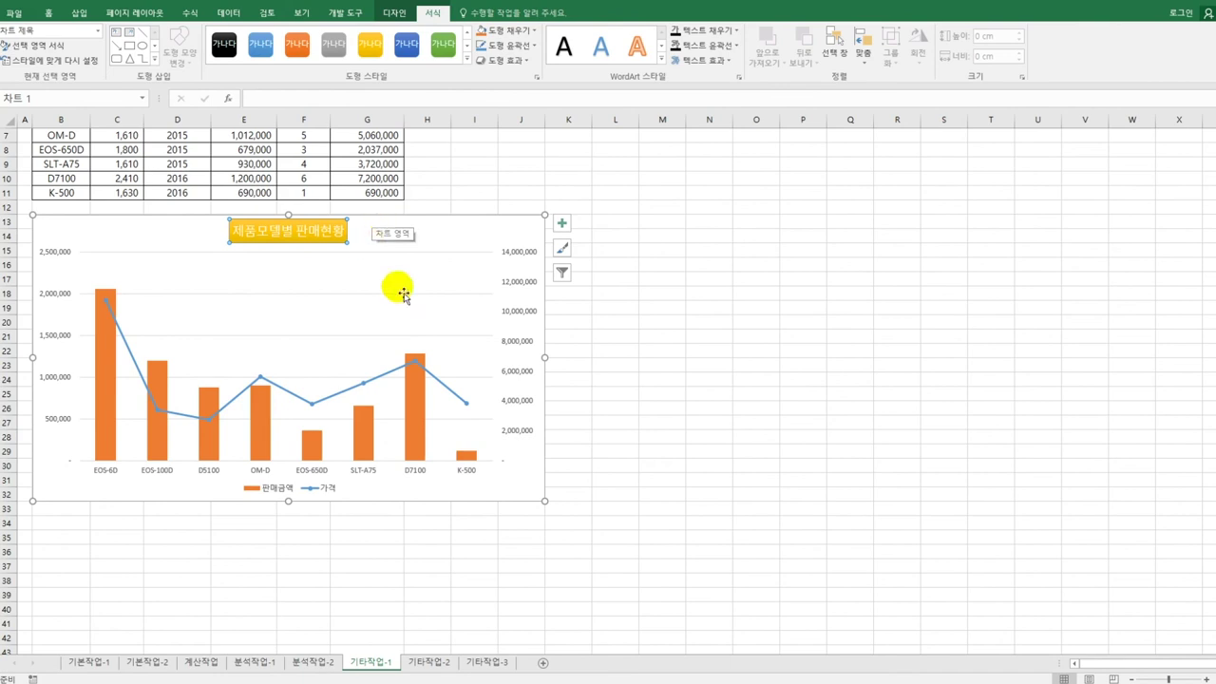
# Step: Set the display unit of the chart's secondary vertical axis to 10000, with the unit label shown
pyautogui.click(530, 253)
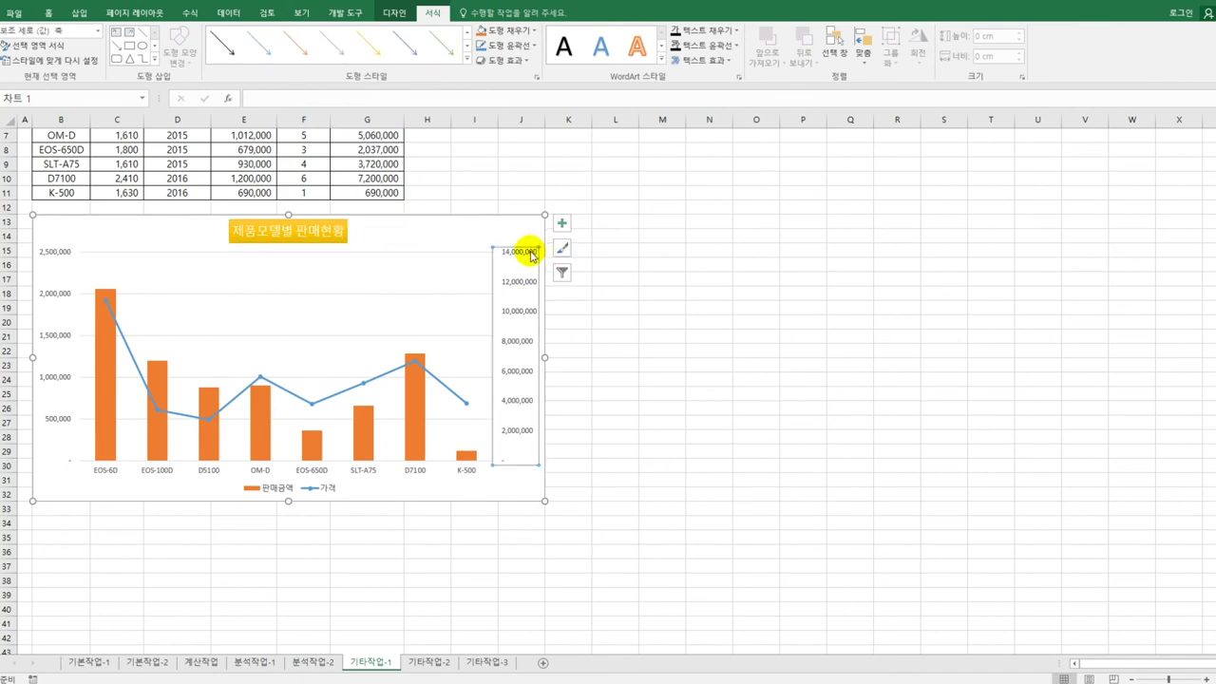
pyautogui.rightClick(531, 257)
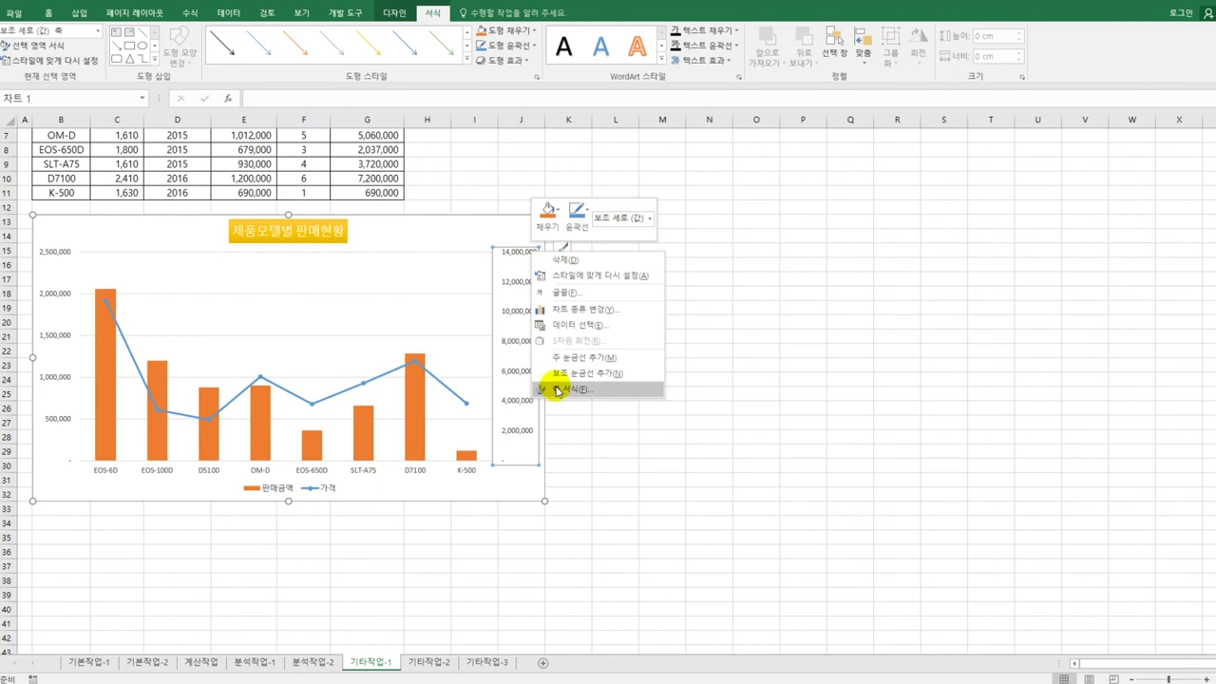
pyautogui.click(556, 389)
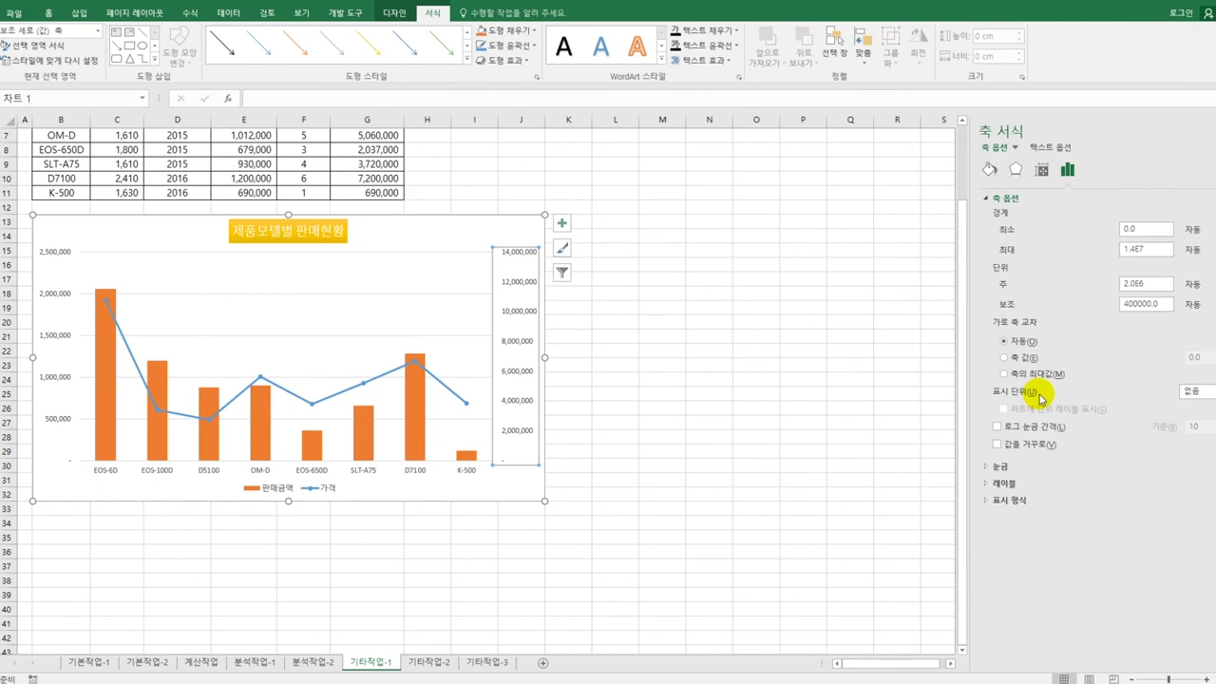
pyautogui.click(1211, 391)
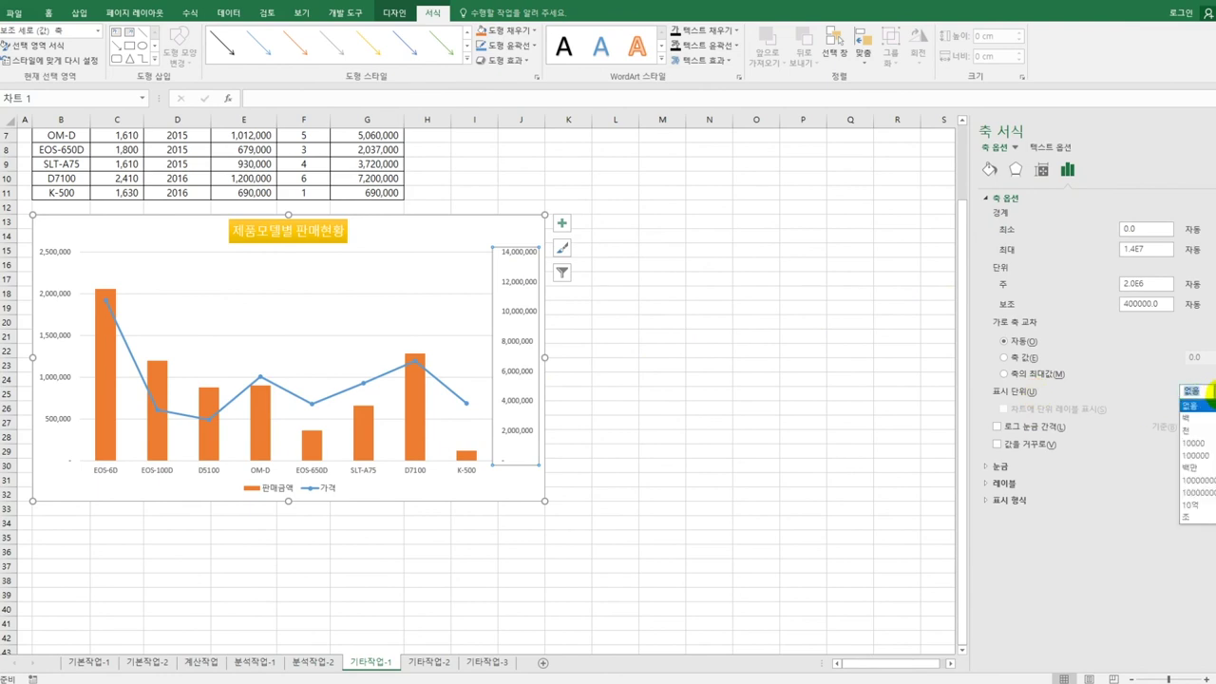
pyautogui.click(1194, 450)
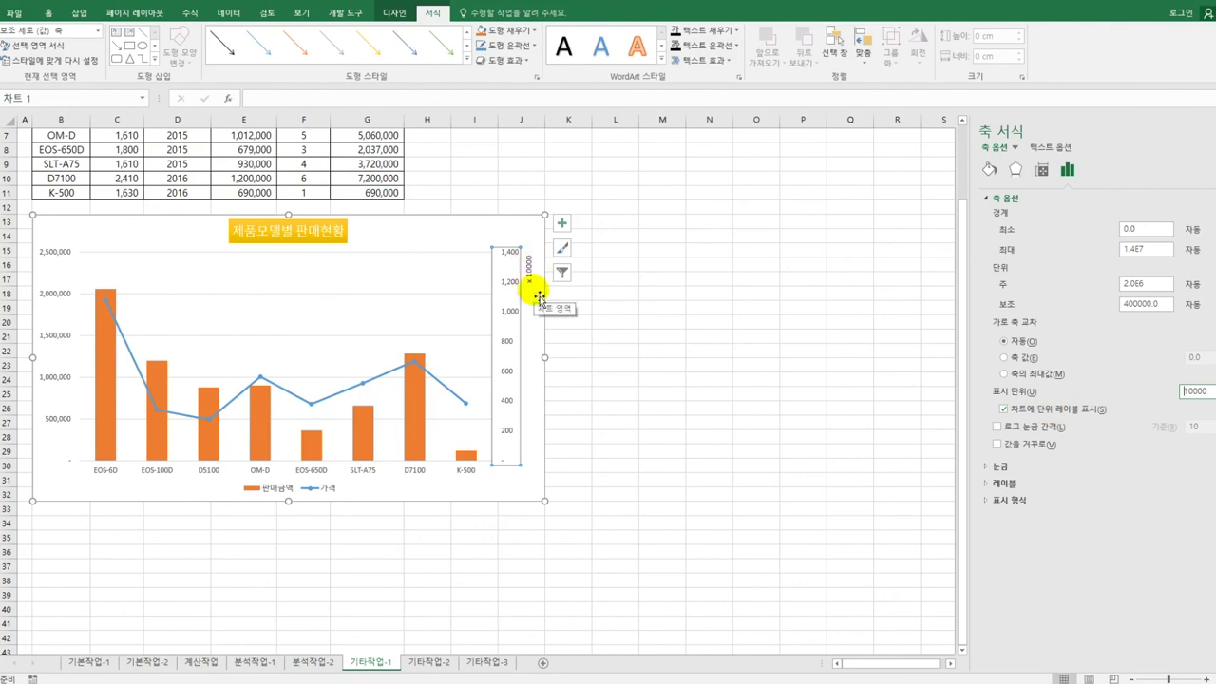
# Step: Apply the centered inner (안쪽) shadow preset to the chart area
pyautogui.click(529, 226)
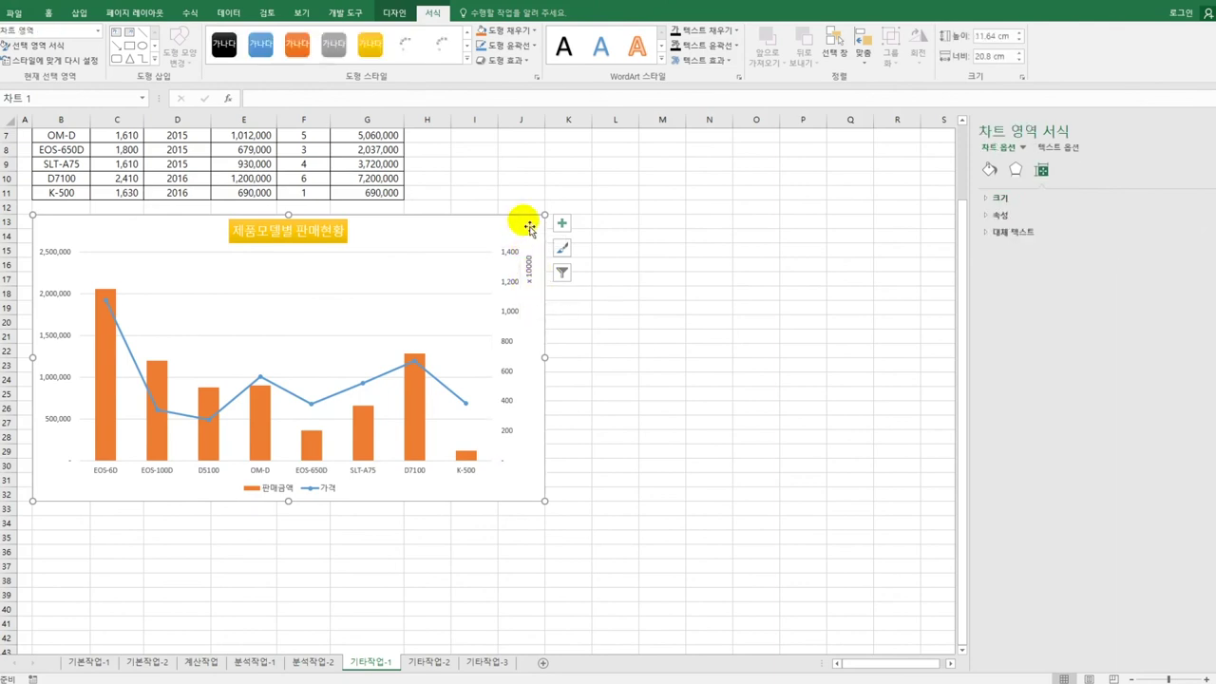
pyautogui.click(1016, 169)
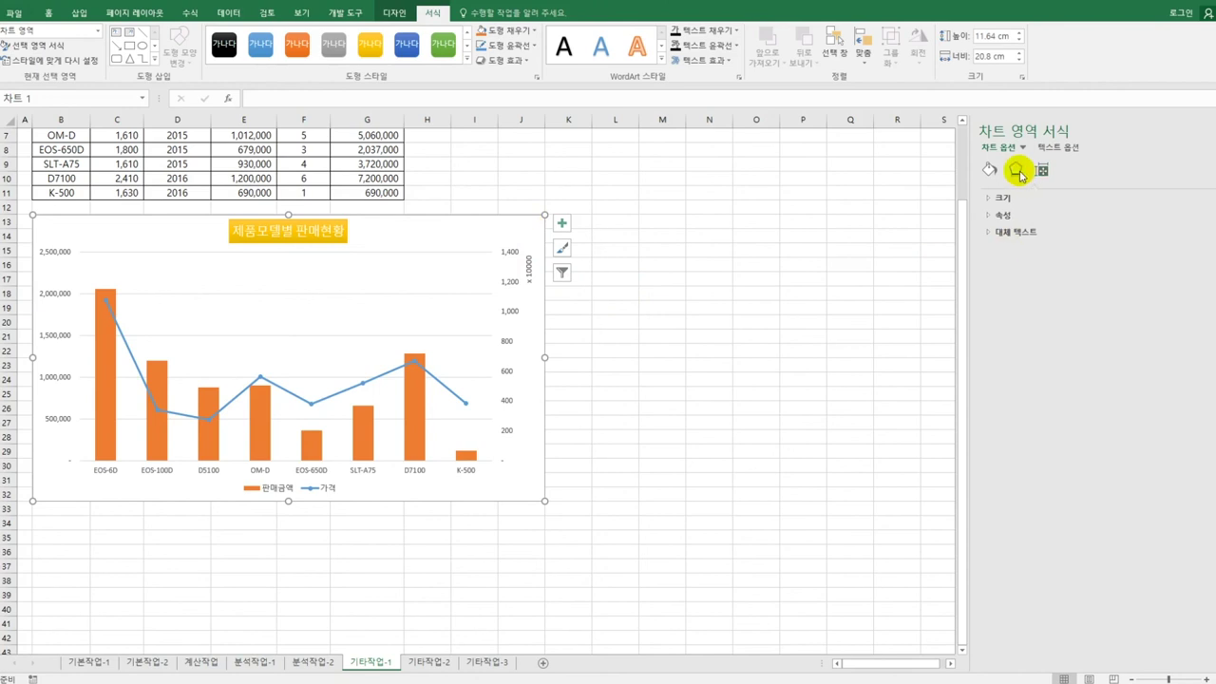
pyautogui.click(1018, 197)
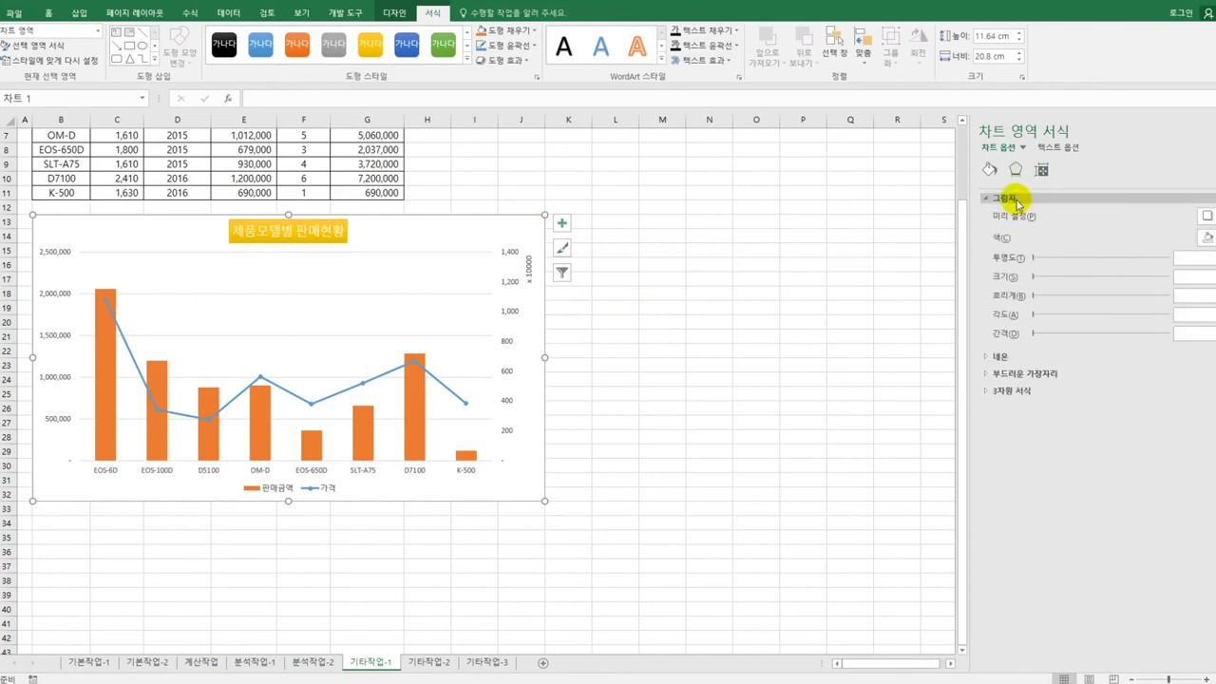
pyautogui.click(1207, 217)
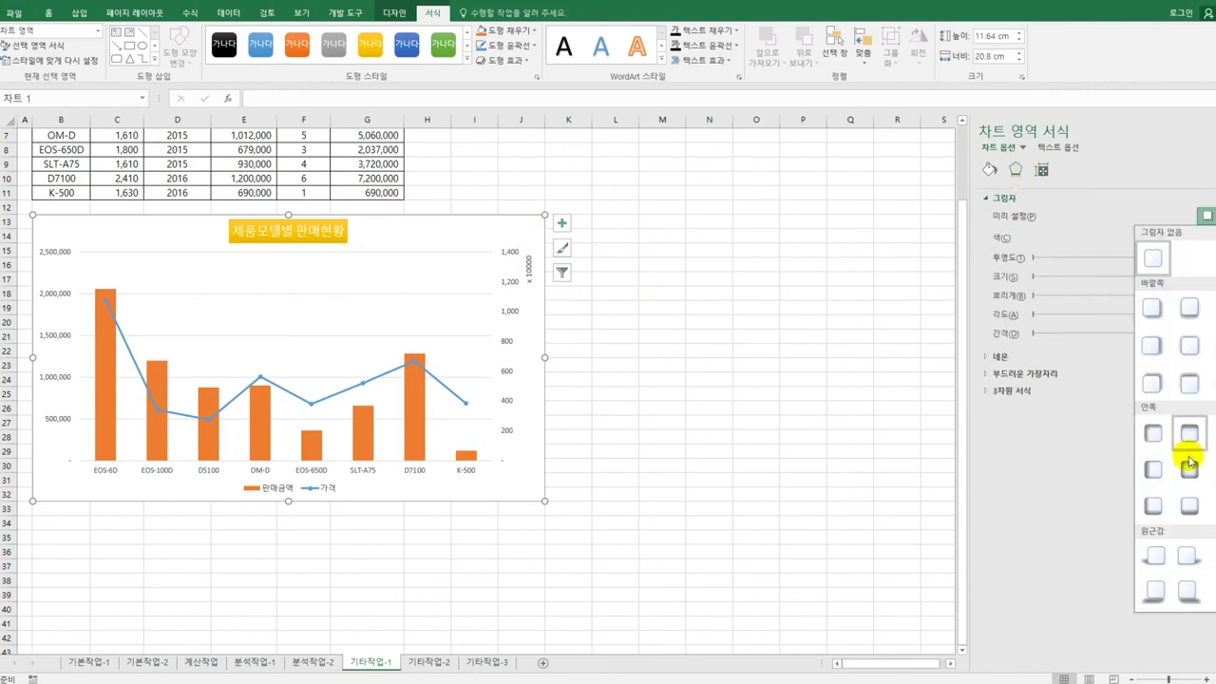
pyautogui.click(1188, 471)
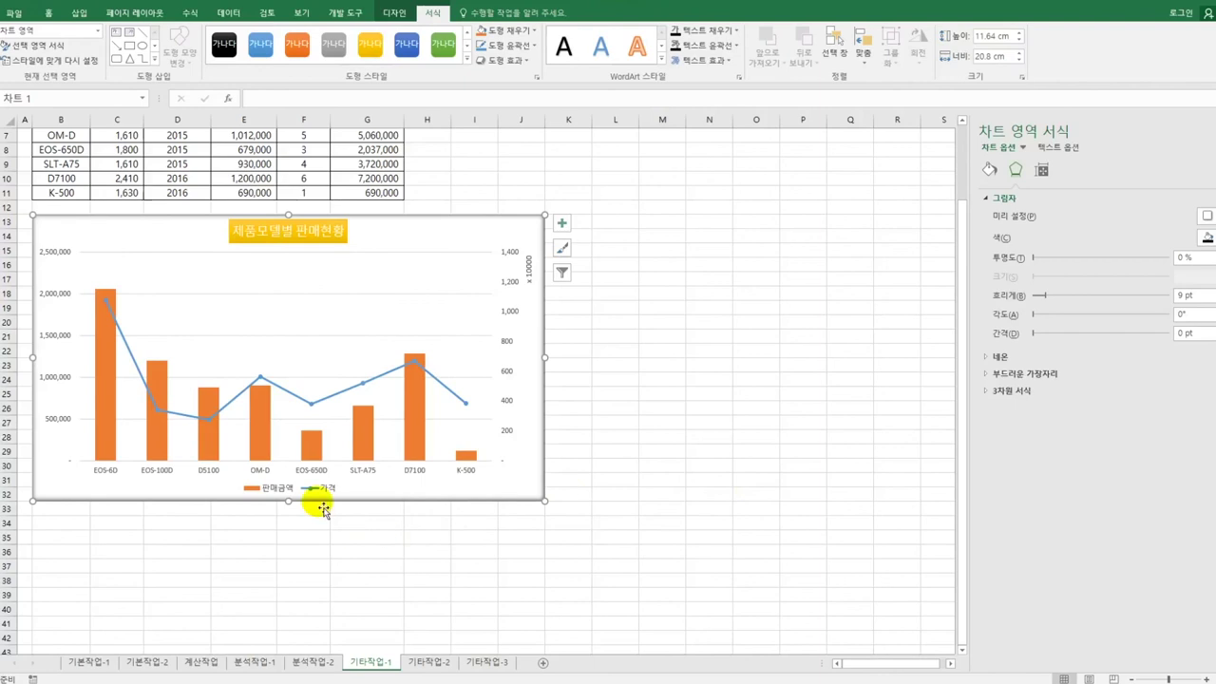
# Step: Add a data label above (위쪽) only the EOS-6D point of the 가격 line series
pyautogui.click(315, 406)
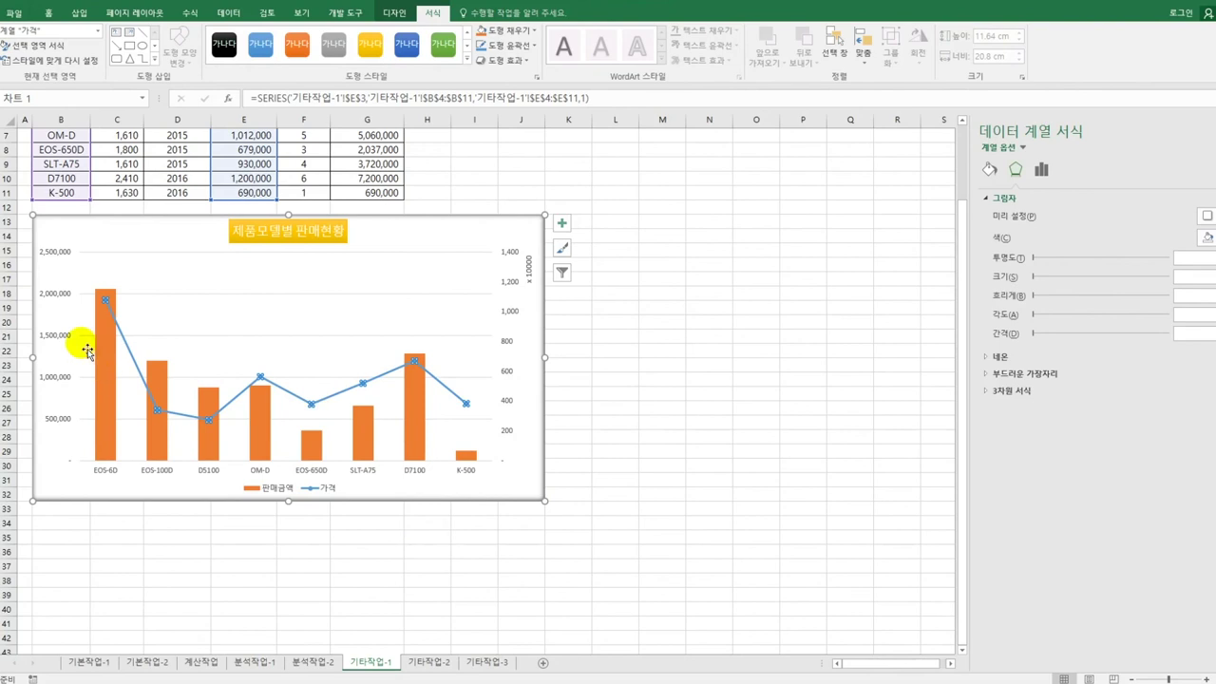
pyautogui.click(109, 305)
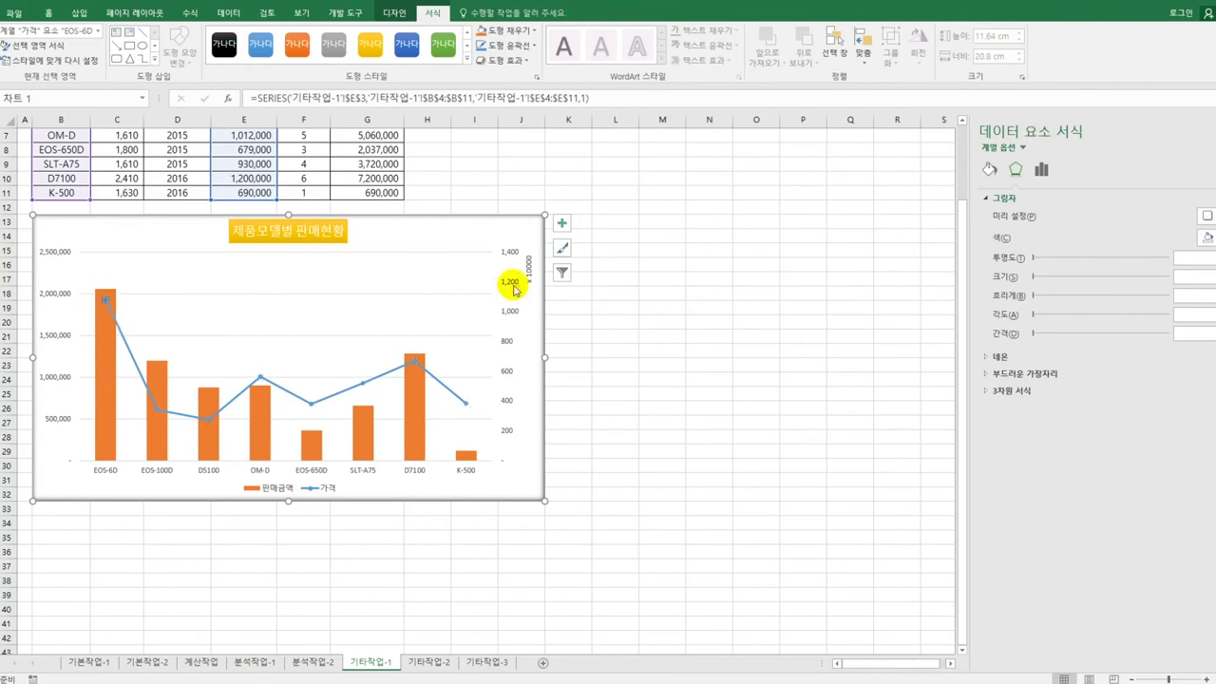
pyautogui.click(561, 222)
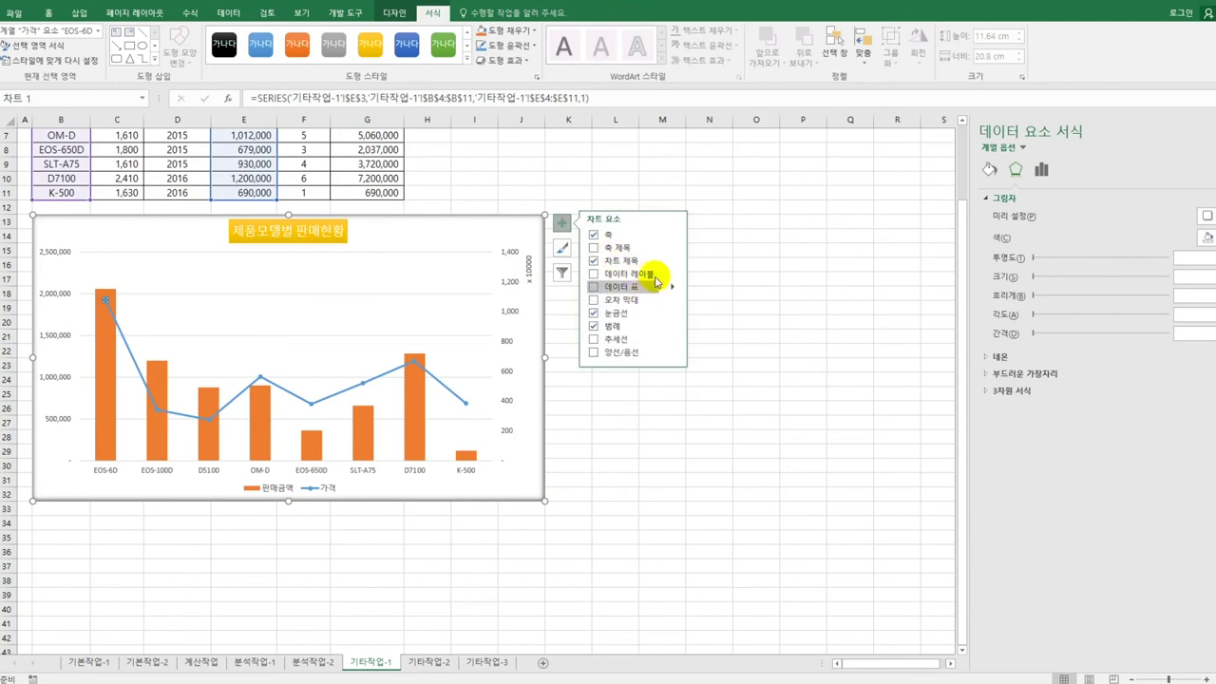
pyautogui.click(673, 275)
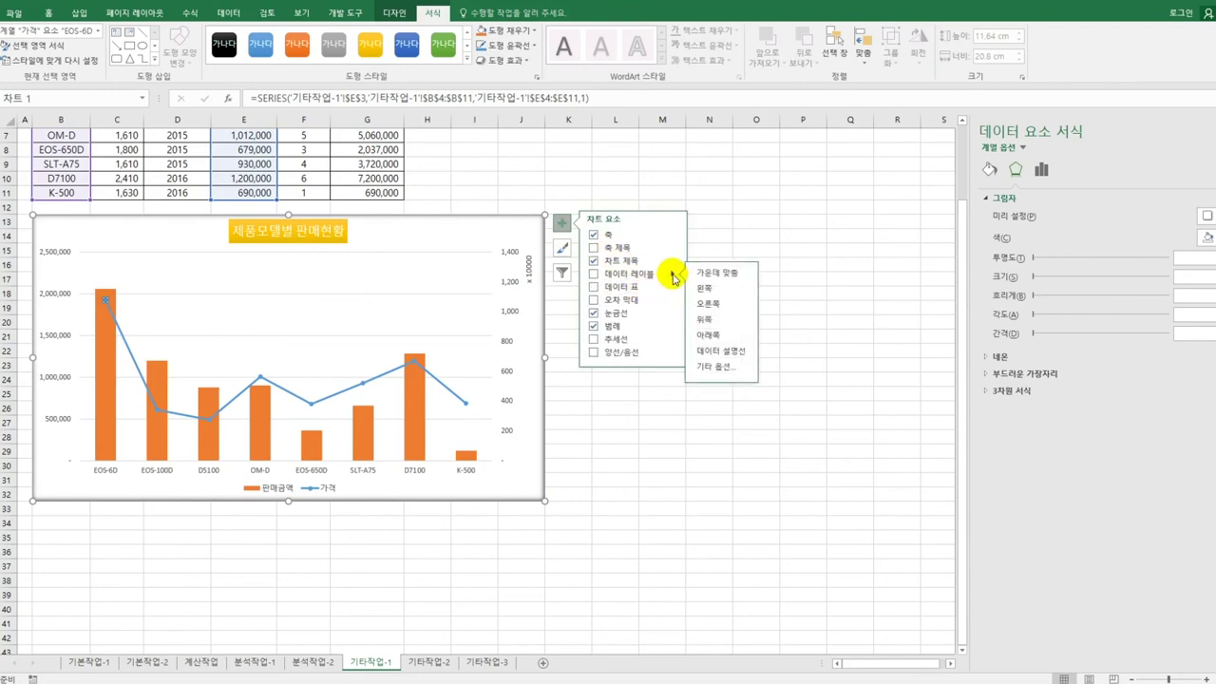
pyautogui.click(737, 320)
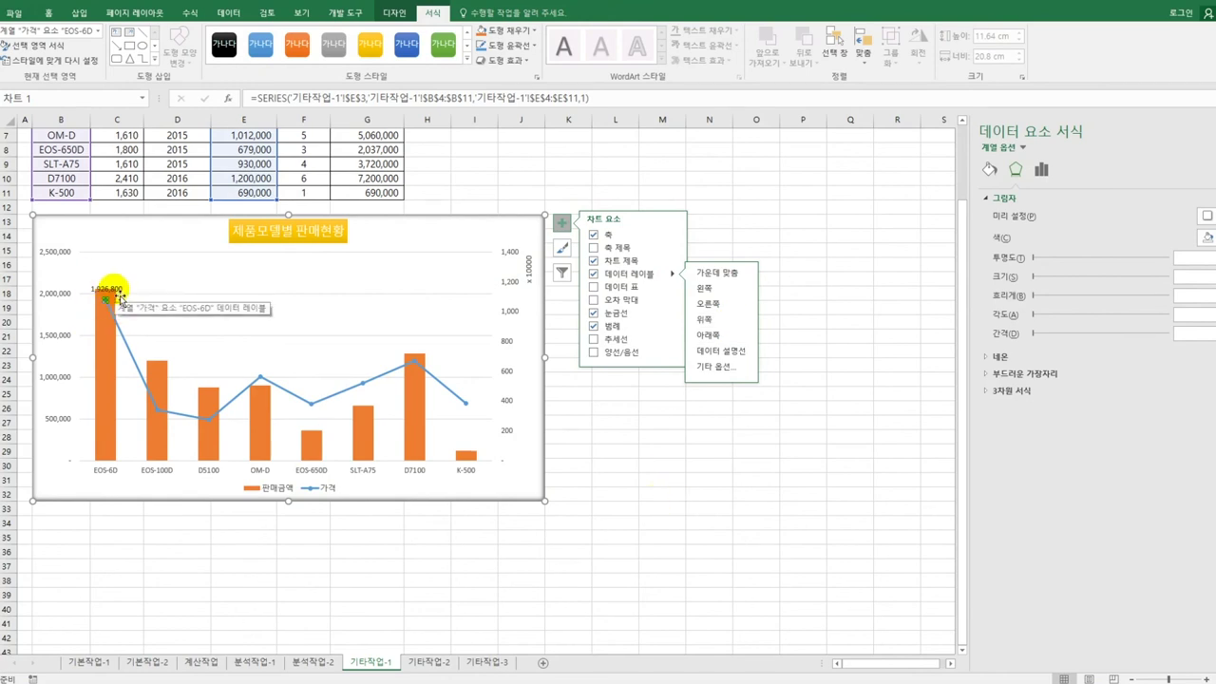
pyautogui.click(604, 540)
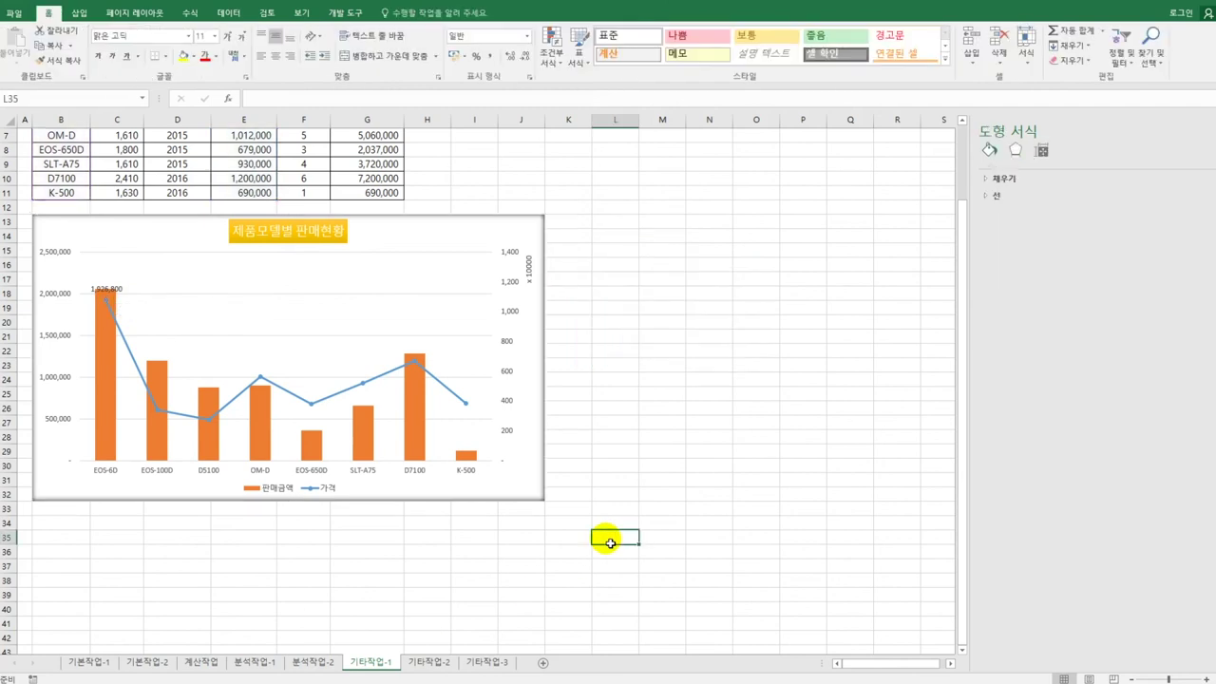
# Step: Start recording a macro named 서식 on the 기타작업-2 sheet, stored in the current workbook
pyautogui.click(424, 669)
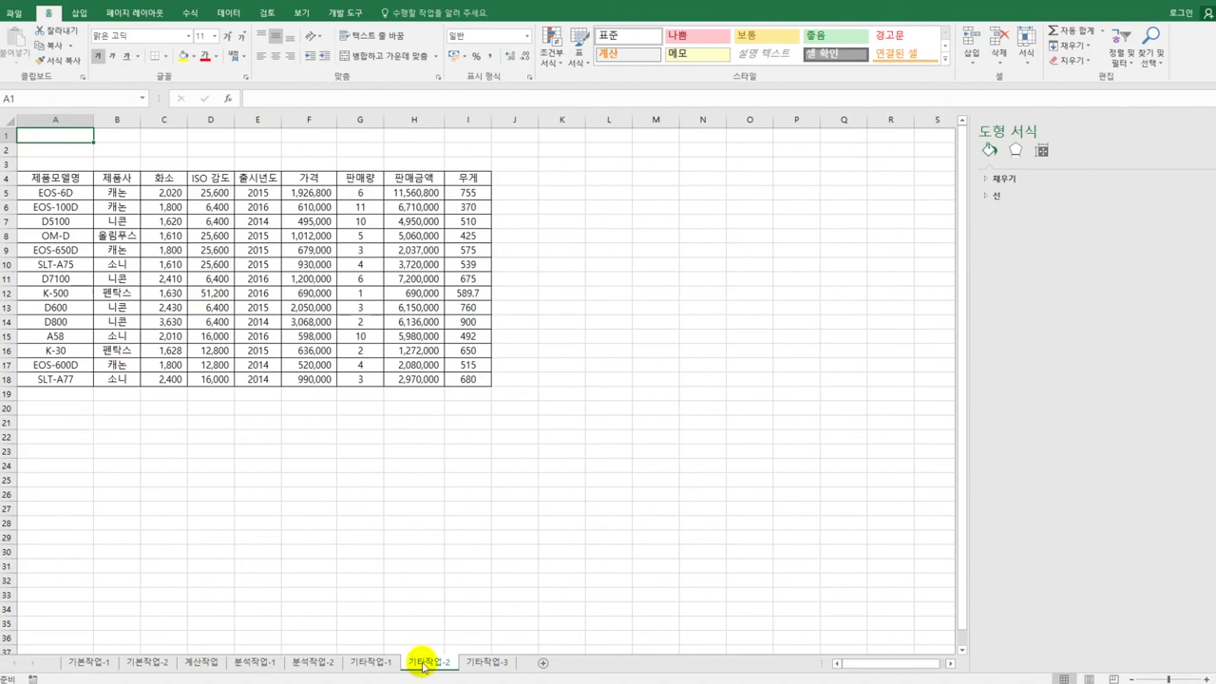
pyautogui.click(603, 198)
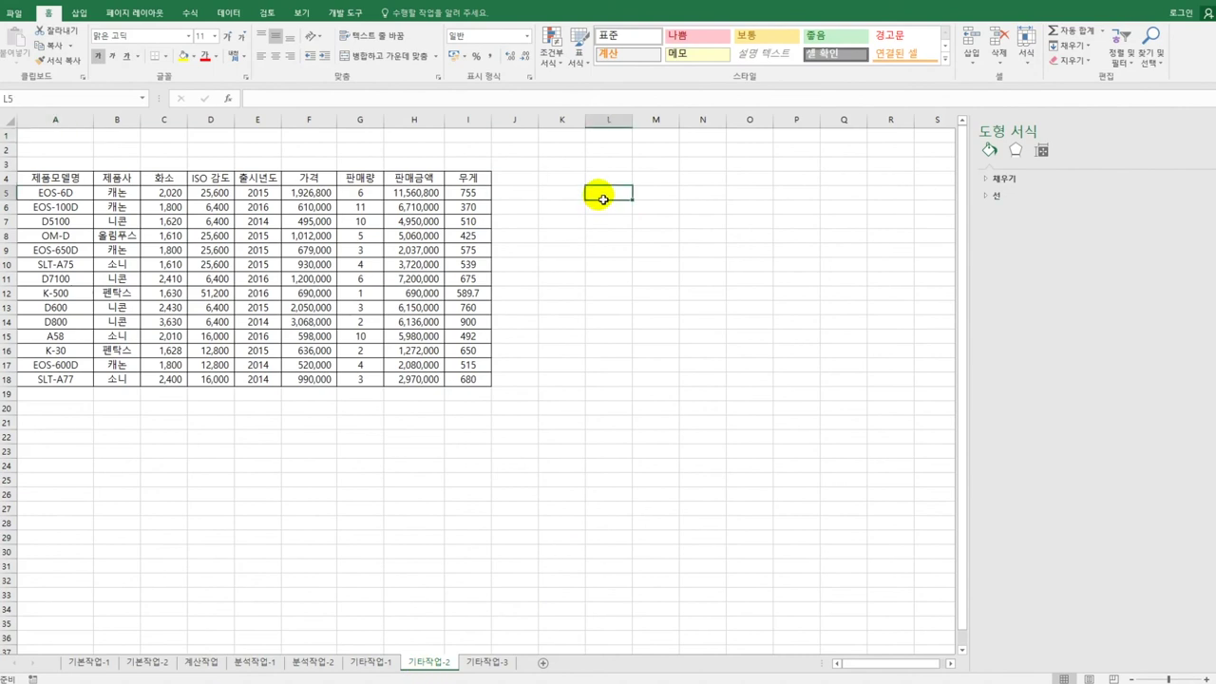
pyautogui.click(347, 14)
pyautogui.click(85, 31)
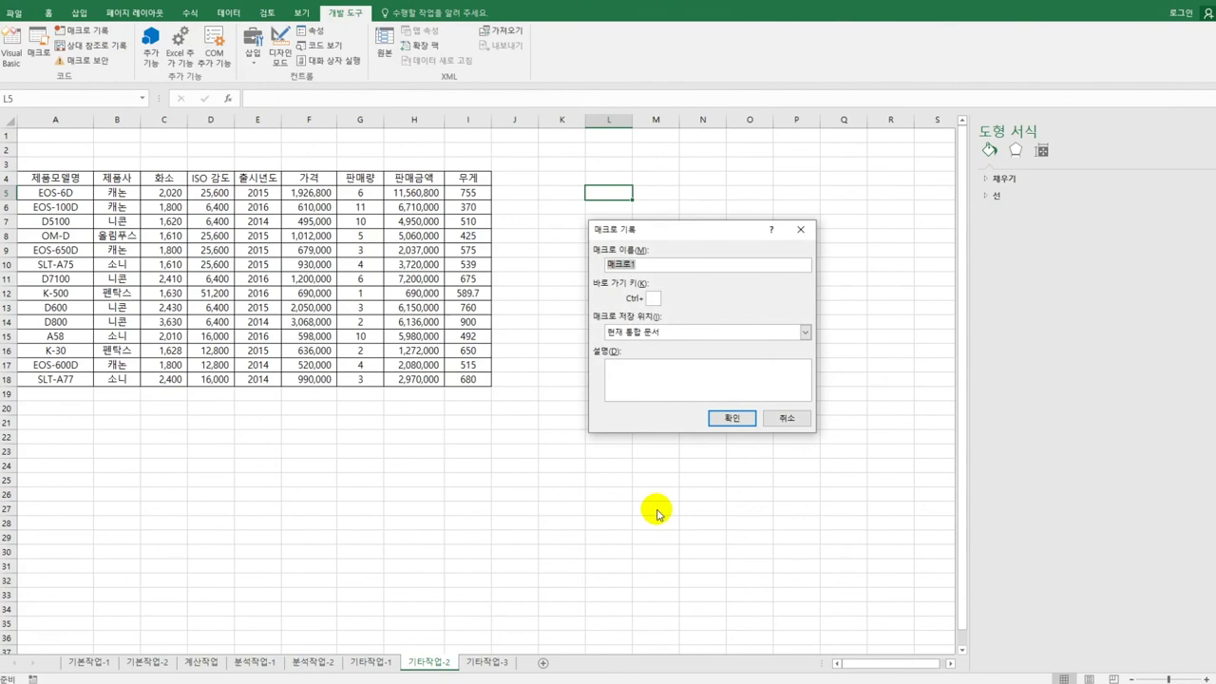
pyautogui.press('Return')
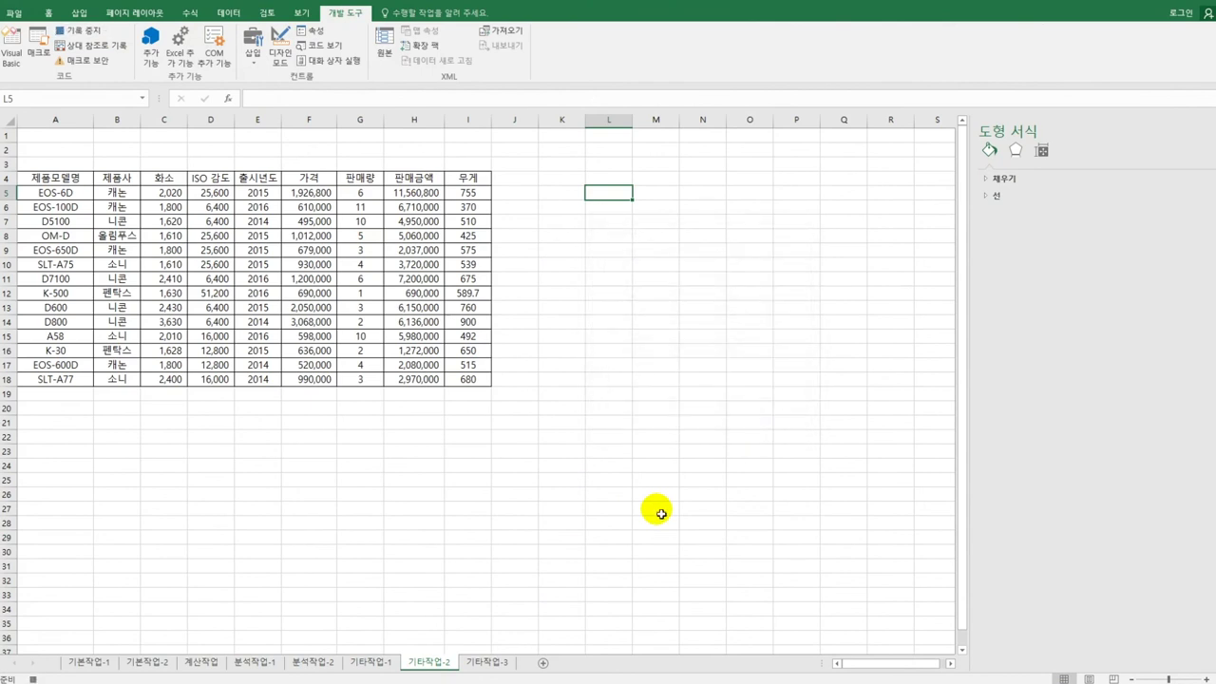
# Step: Apply the custom number format [빨강][>=600]#;[파랑][<=500]#;# to the 무게 values in I5:I18
pyautogui.moveTo(472, 193); pyautogui.dragTo(454, 385)
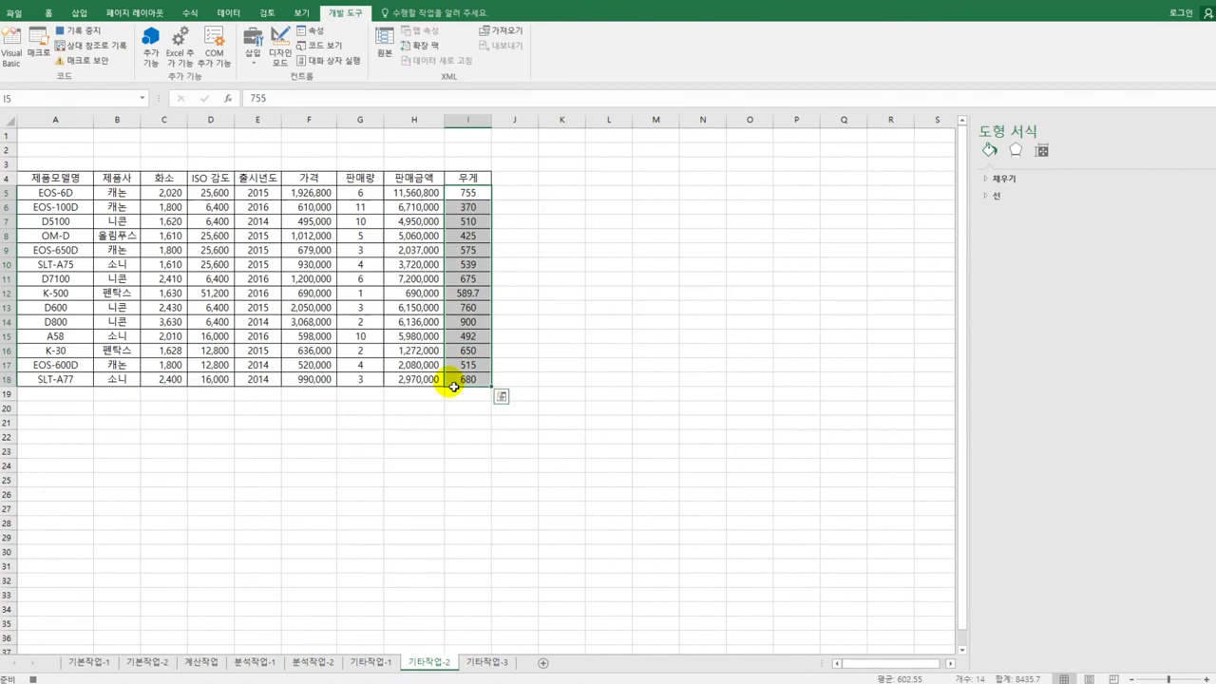
pyautogui.rightClick(464, 287)
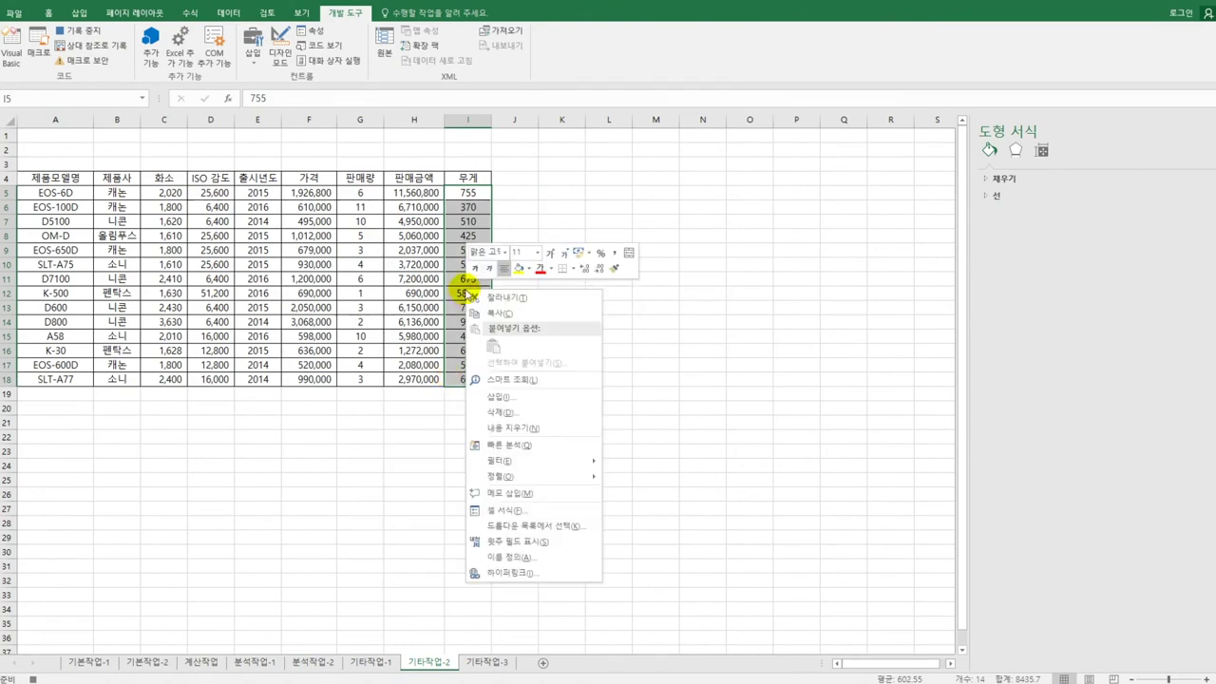
pyautogui.click(516, 509)
pyautogui.moveTo(532, 339); pyautogui.dragTo(743, 139)
pyautogui.click(609, 307)
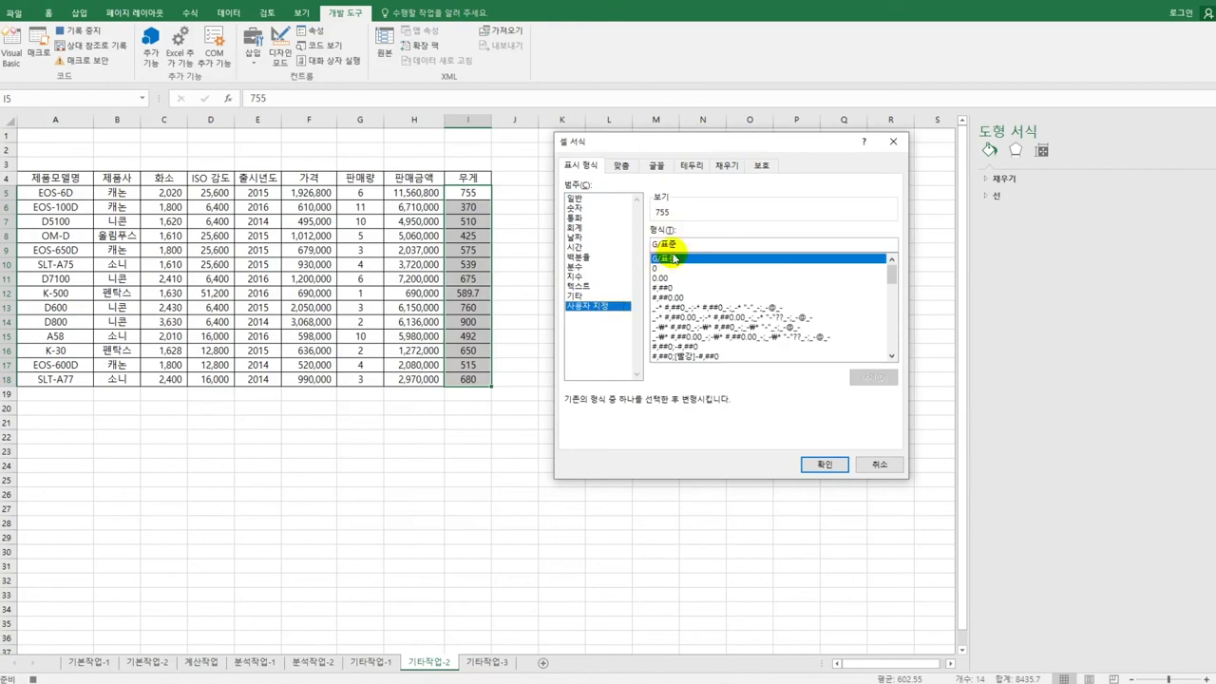
pyautogui.moveTo(687, 243); pyautogui.dragTo(626, 246)
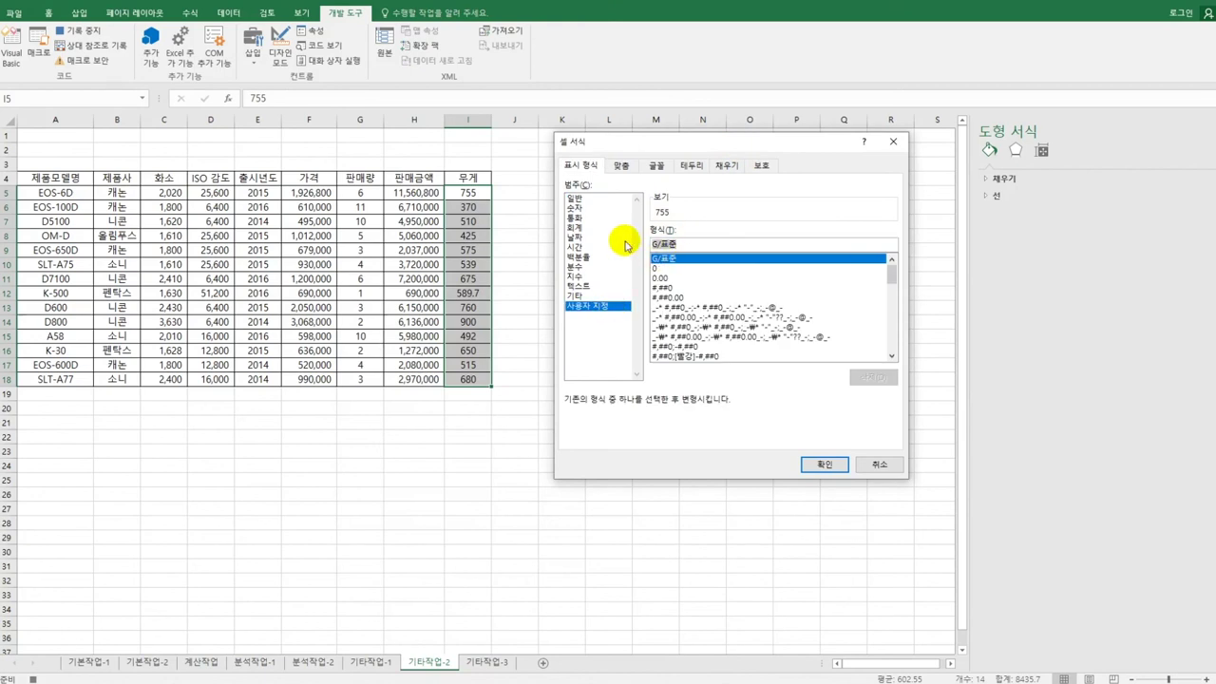
pyautogui.write('[')
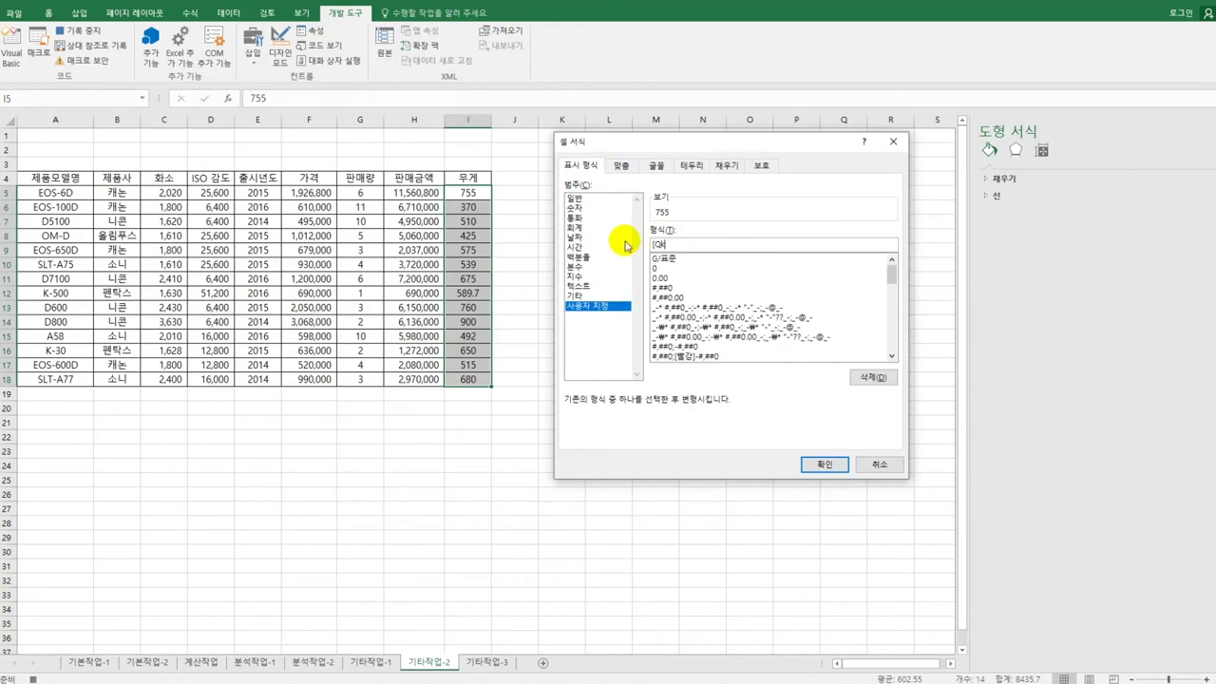
pyautogui.write('빨강][>=600]#')
pyautogui.write(';[파랑][<=500]#;#')
pyautogui.click(824, 466)
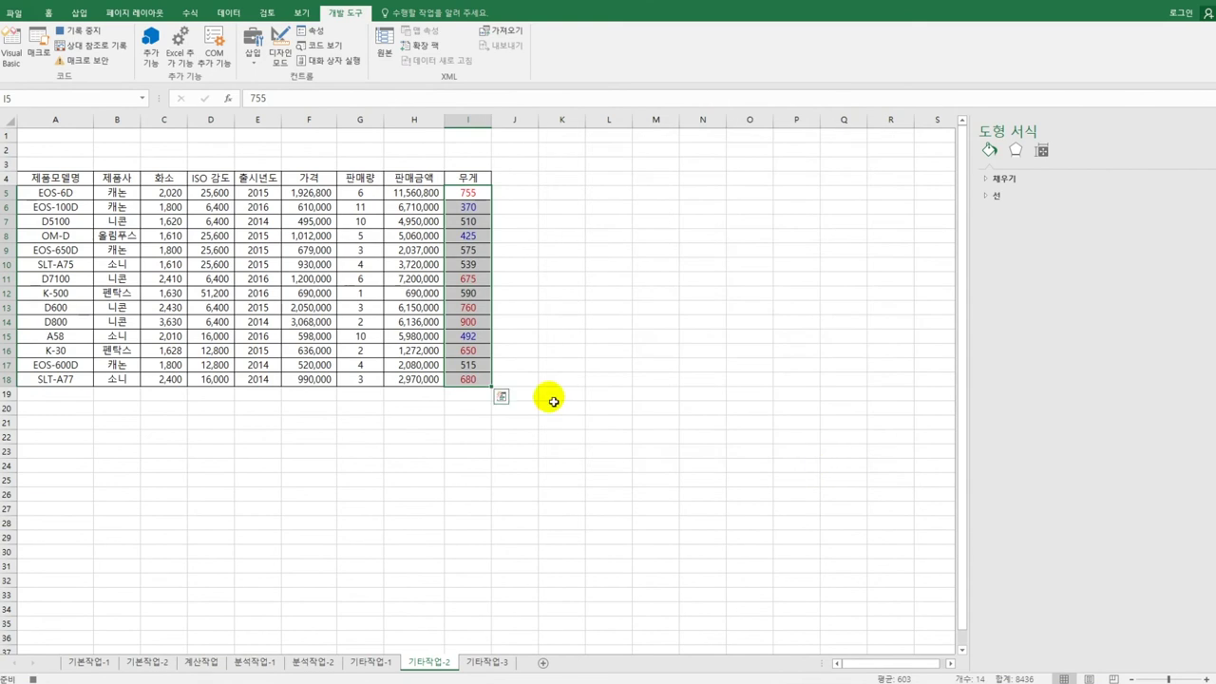
# Step: Deselect the formatted 무게 range and stop recording the 서식 macro
pyautogui.click(472, 382)
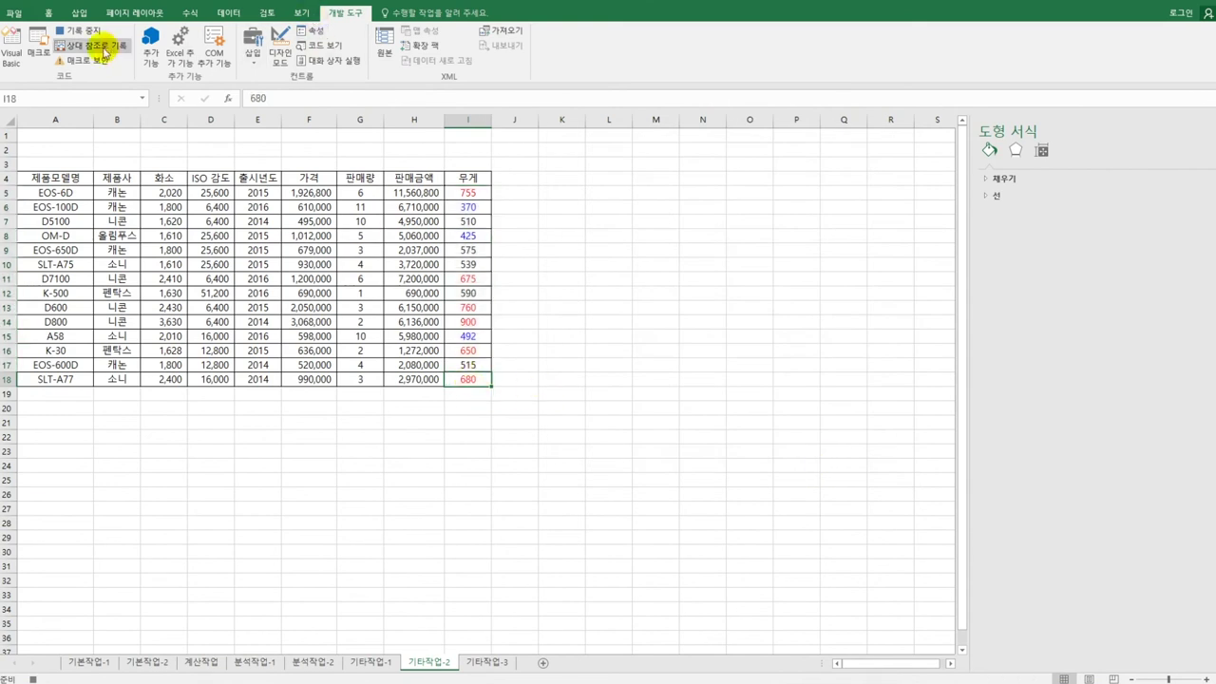
pyautogui.click(78, 31)
pyautogui.click(554, 452)
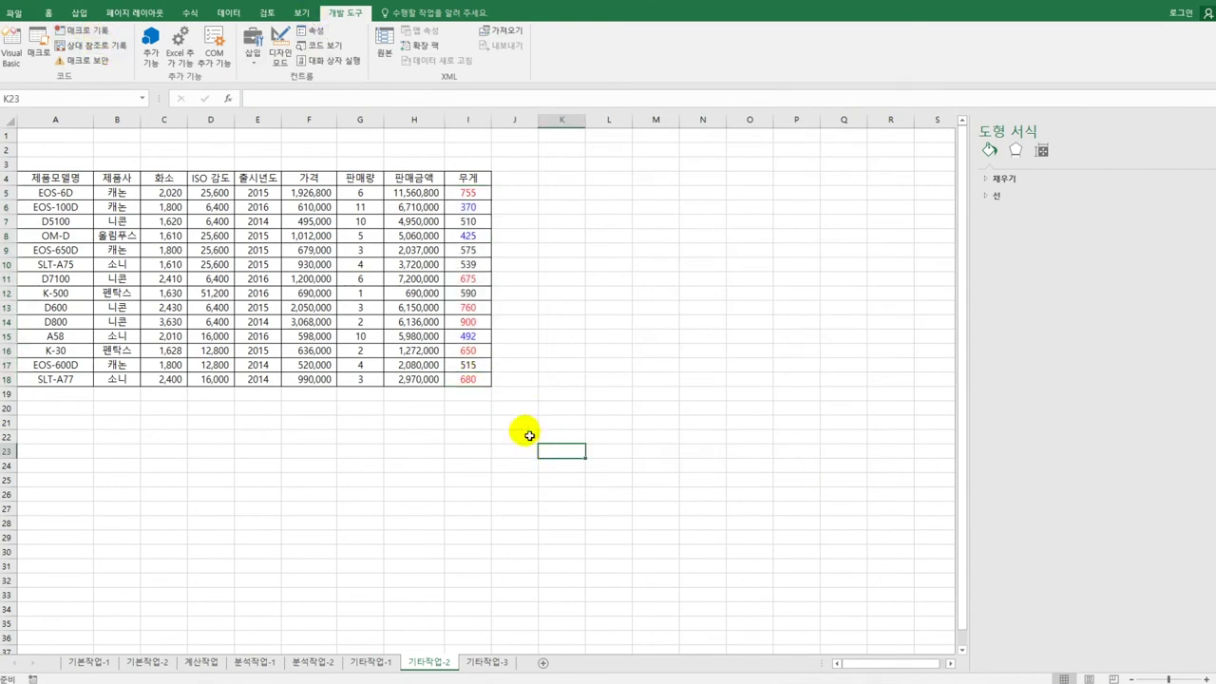
# Step: Draw a form control button over B1:D2, assign the 서식 macro to it and label it 서식
pyautogui.click(253, 49)
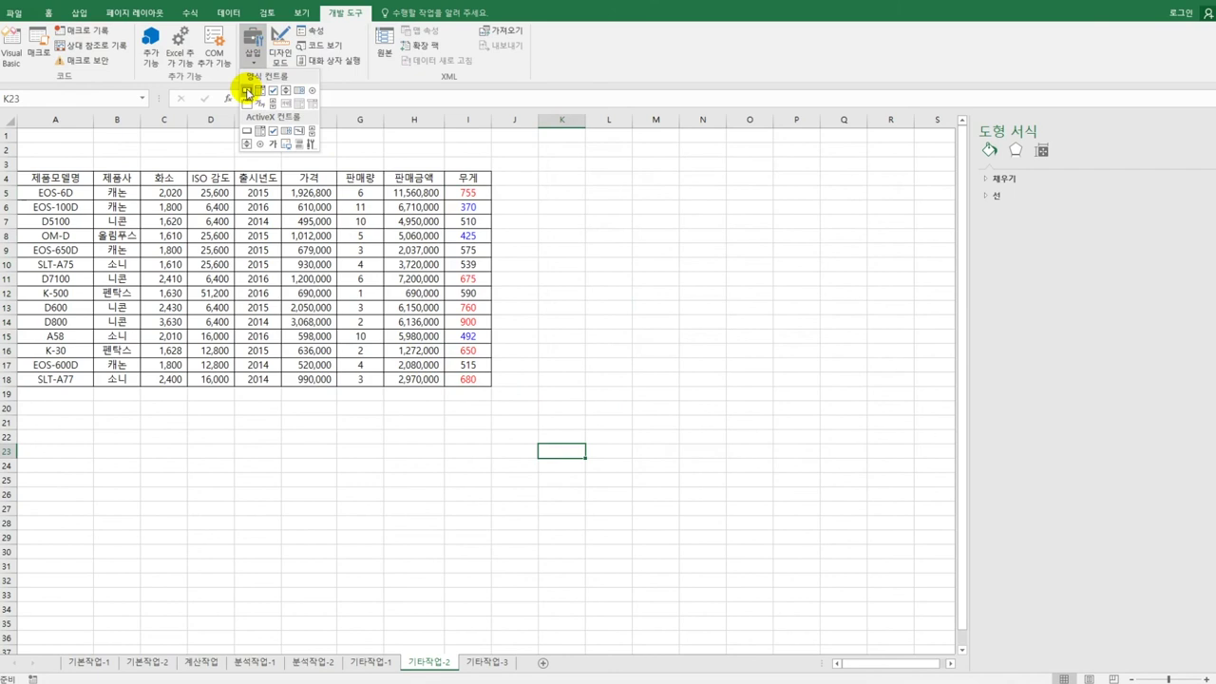
pyautogui.click(247, 92)
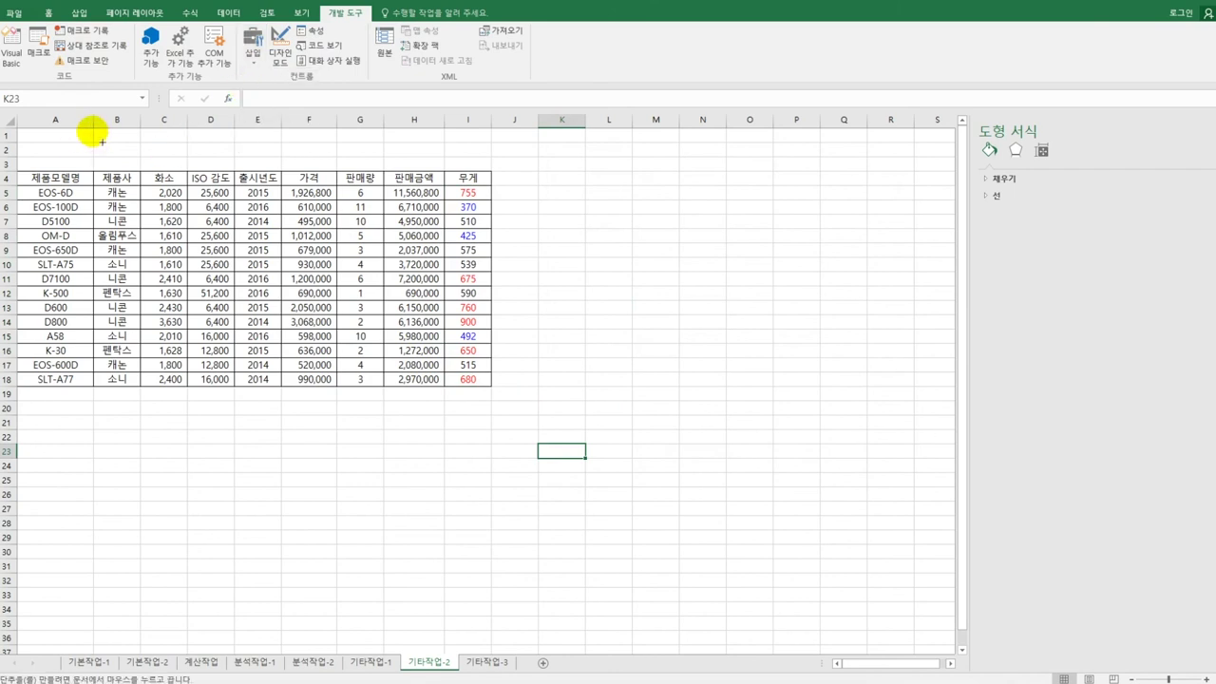
pyautogui.moveTo(94, 127); pyautogui.dragTo(228, 160)
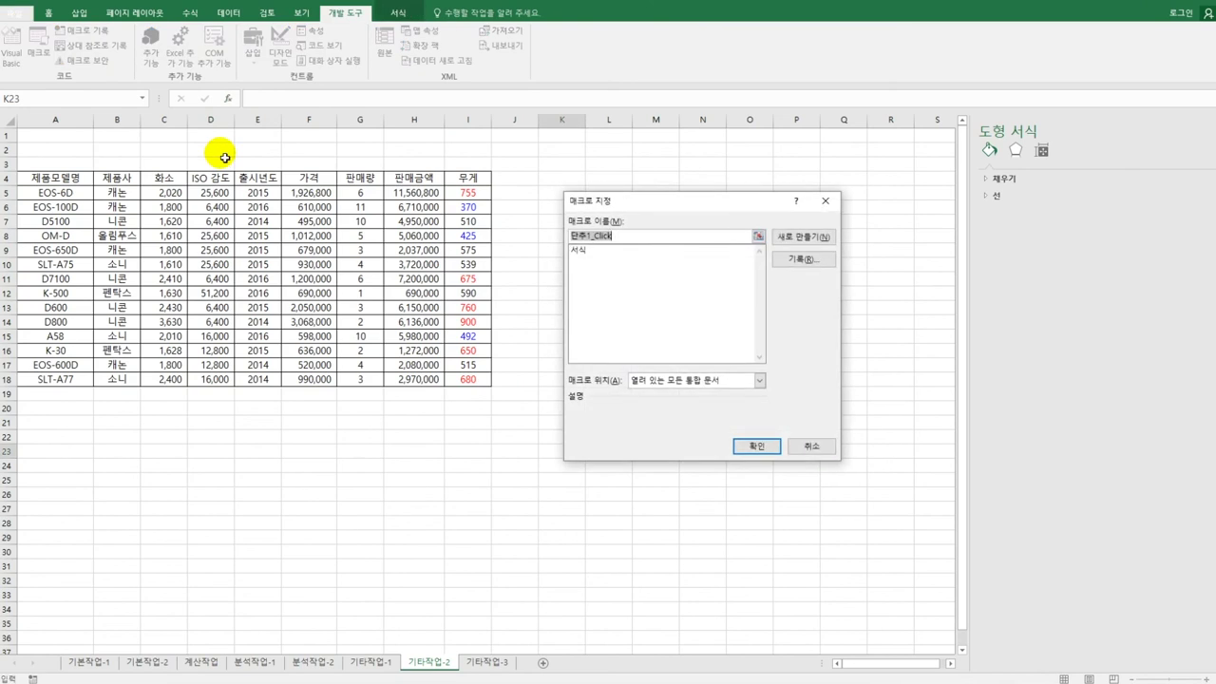
pyautogui.click(579, 249)
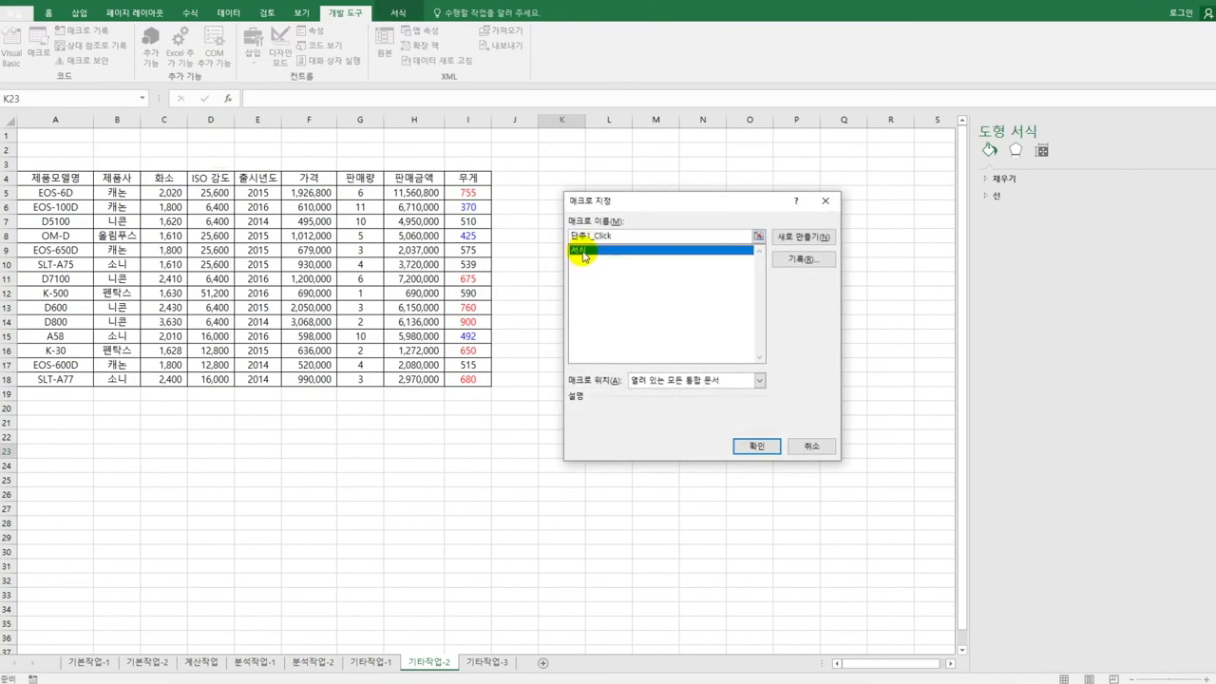
pyautogui.click(754, 446)
pyautogui.write('서식')
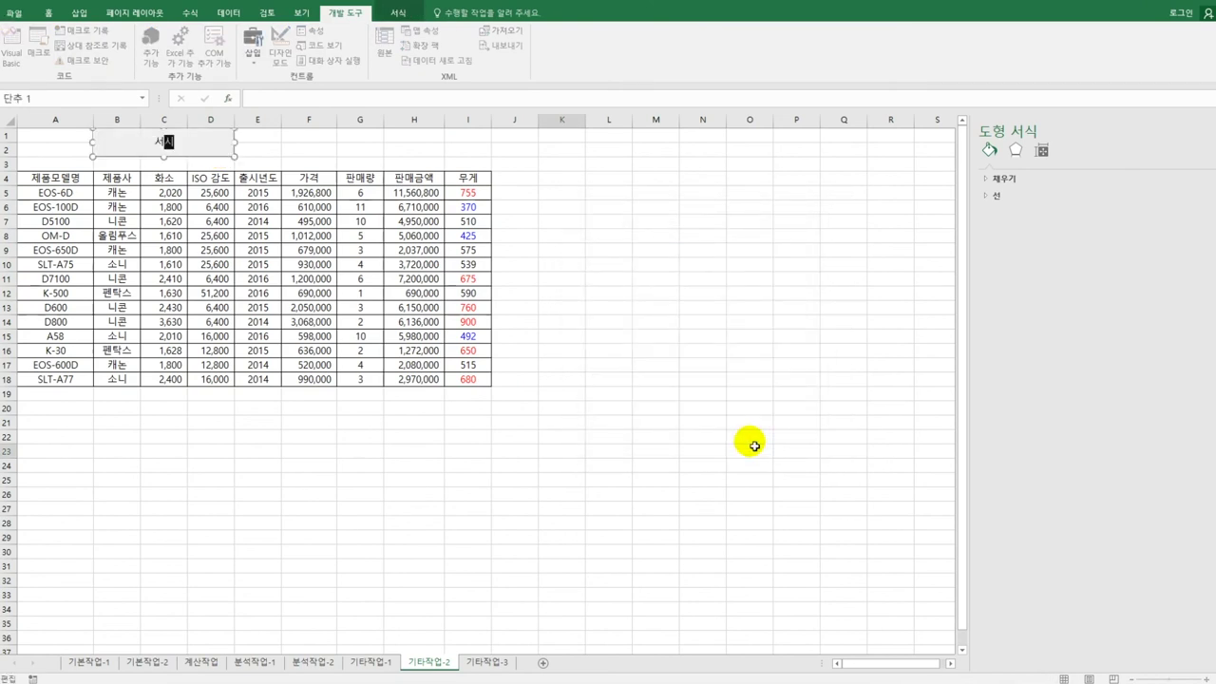
pyautogui.click(672, 422)
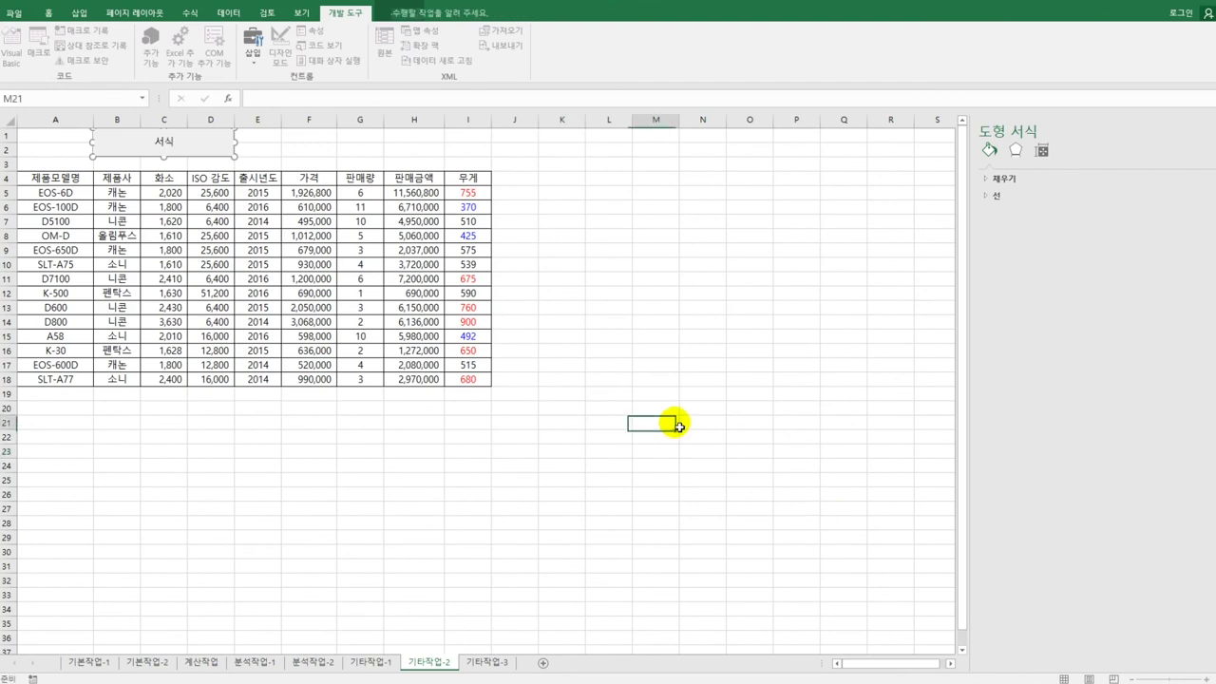
# Step: Start recording a second macro named 그래프, stored in the current workbook
pyautogui.click(618, 238)
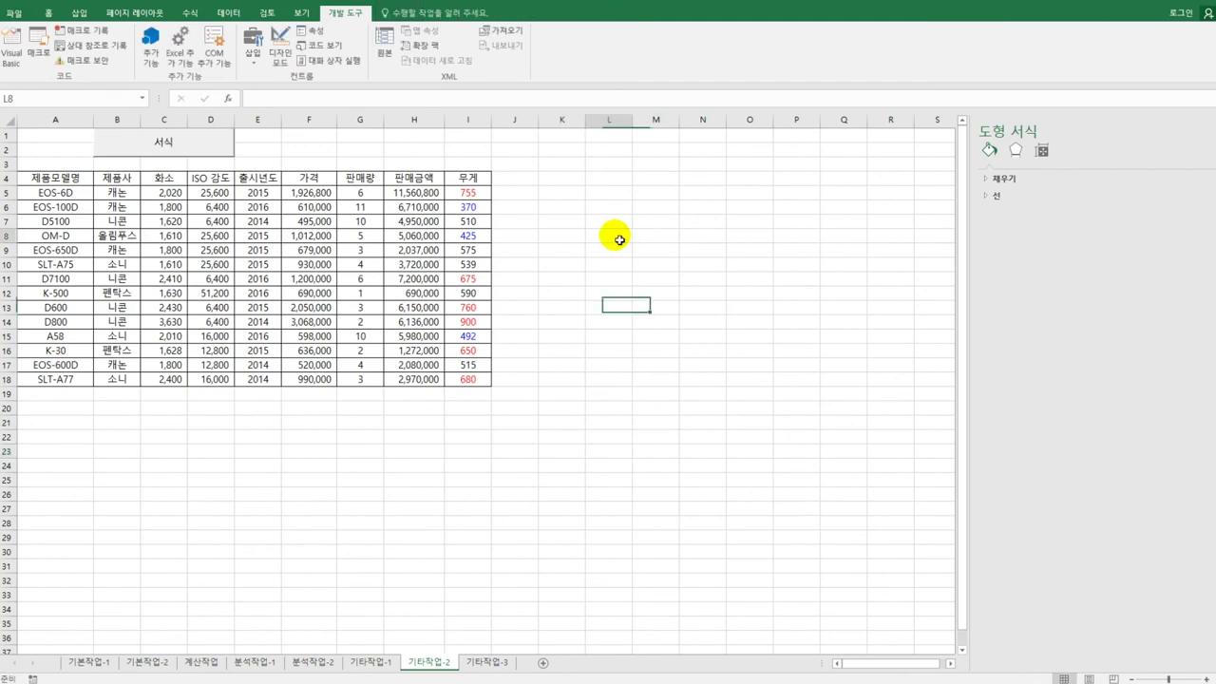
pyautogui.click(86, 31)
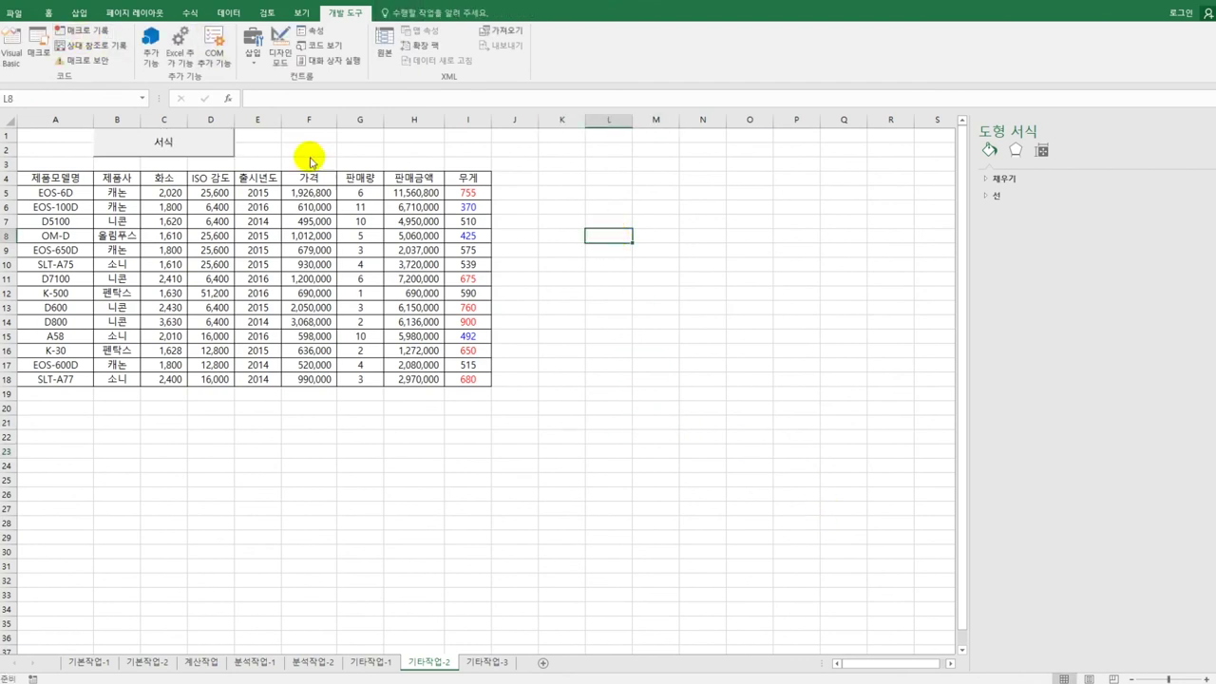
pyautogui.write('ㄱ')
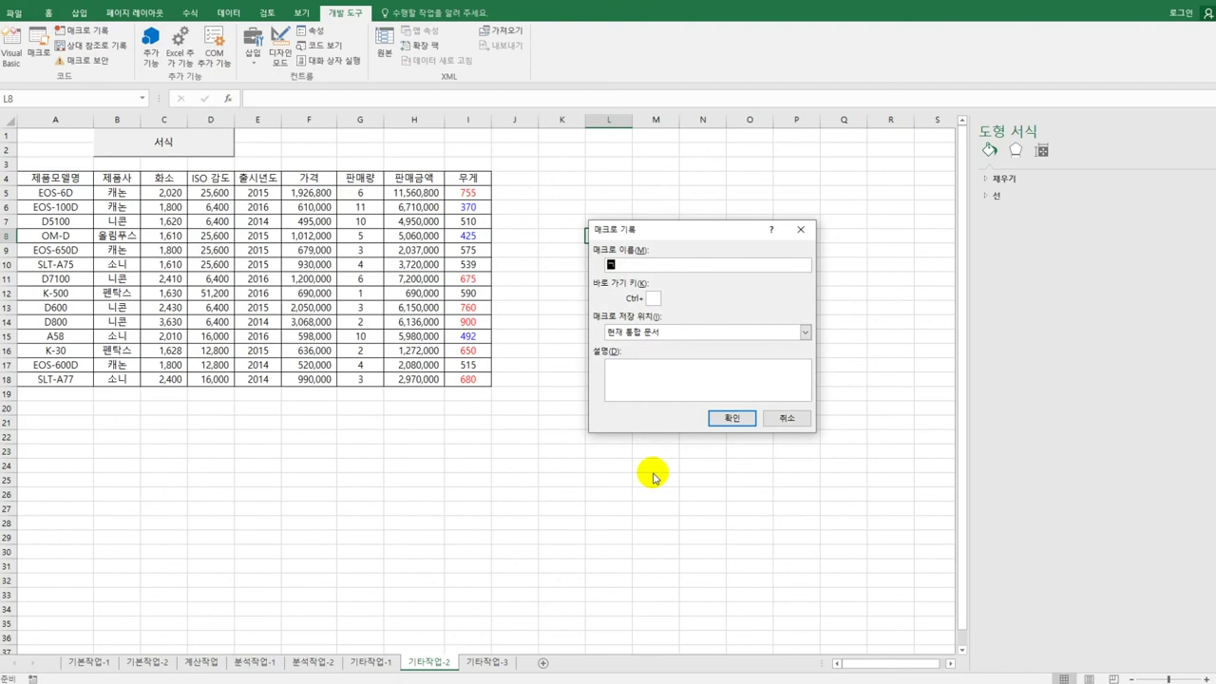
pyautogui.write('ㅡ래프')
pyautogui.click(731, 418)
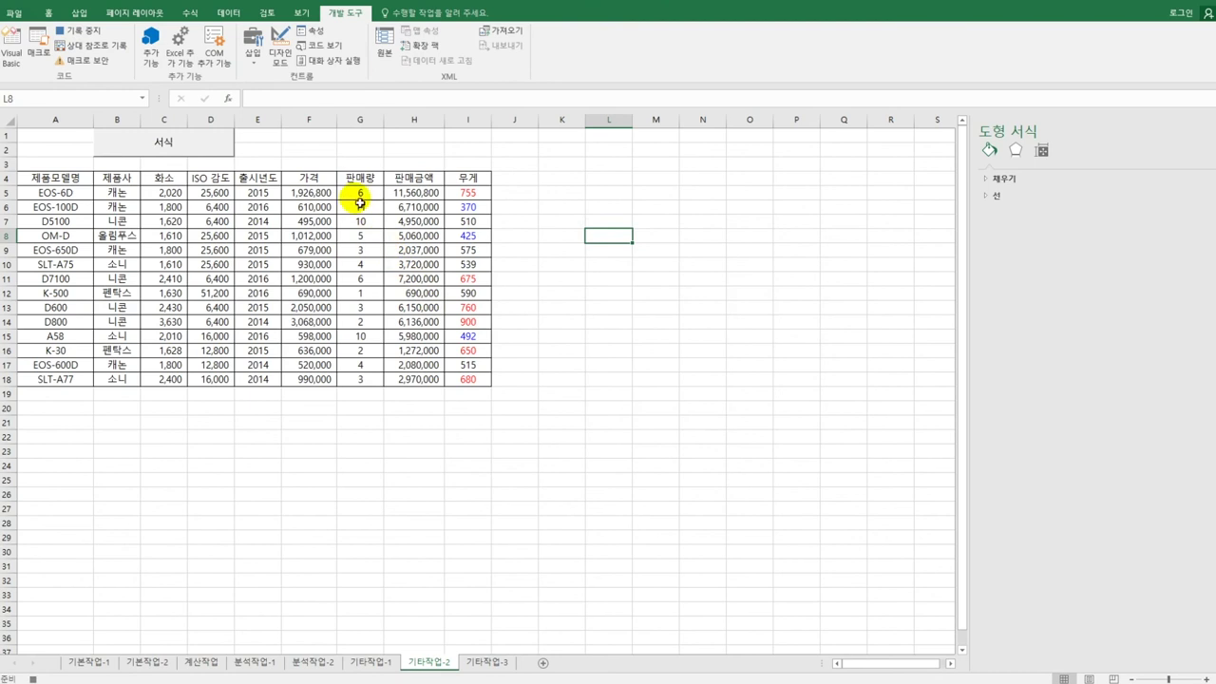
# Step: Create a new conditional formatting rule for the 판매량 values in G5:G18 with the 데이터 막대 format style
pyautogui.moveTo(362, 194); pyautogui.dragTo(374, 381)
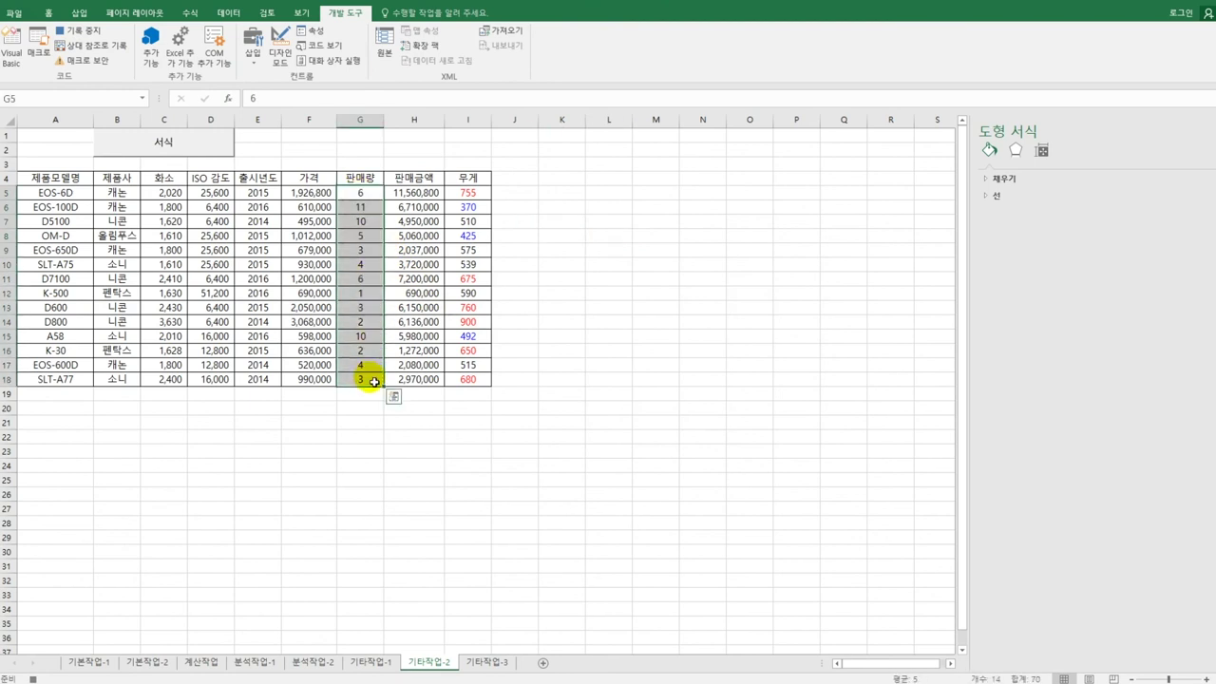
pyautogui.click(48, 13)
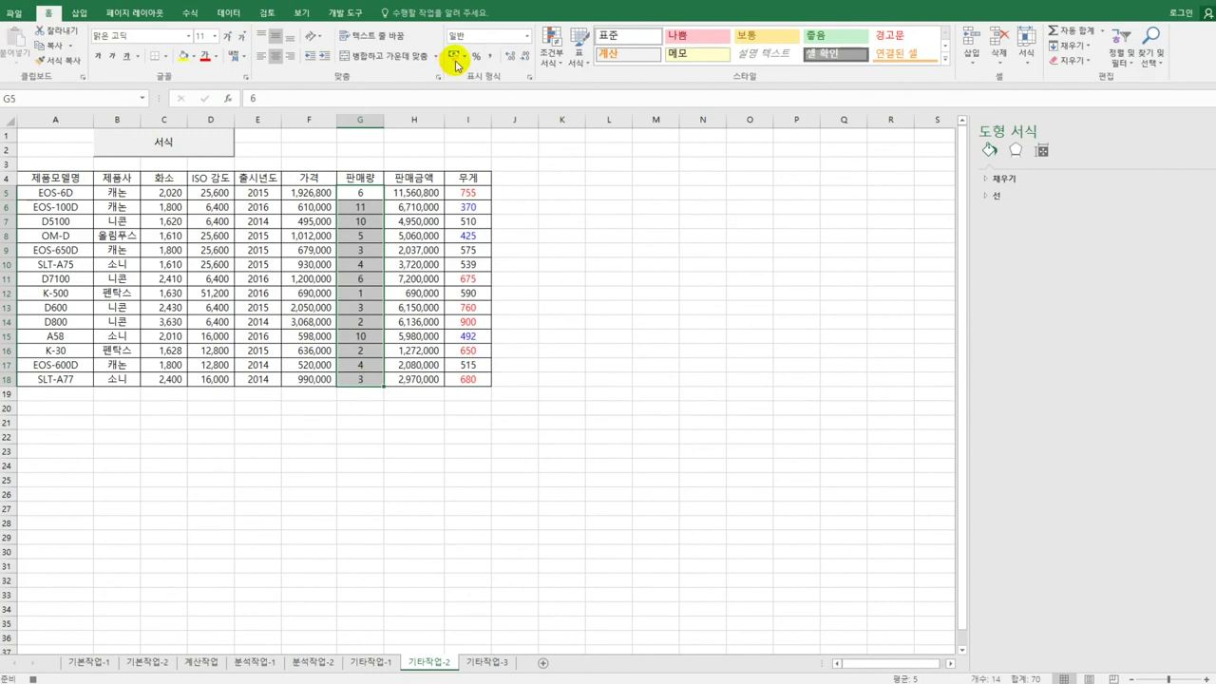
pyautogui.click(551, 48)
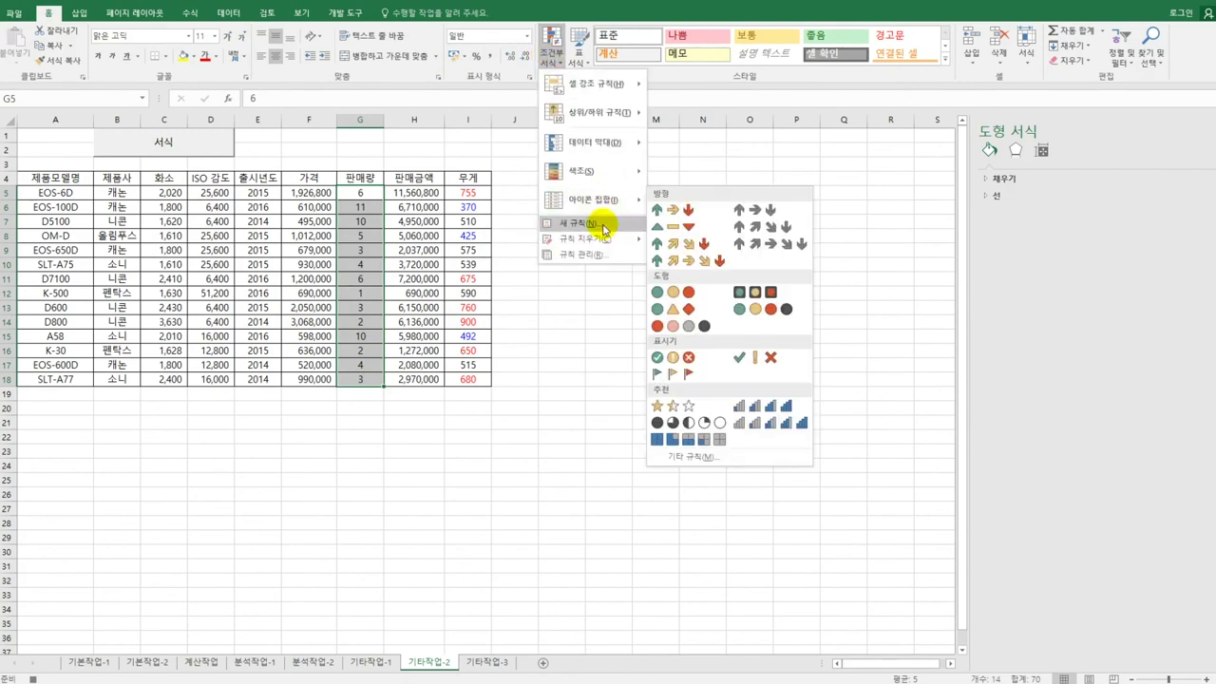
pyautogui.click(604, 226)
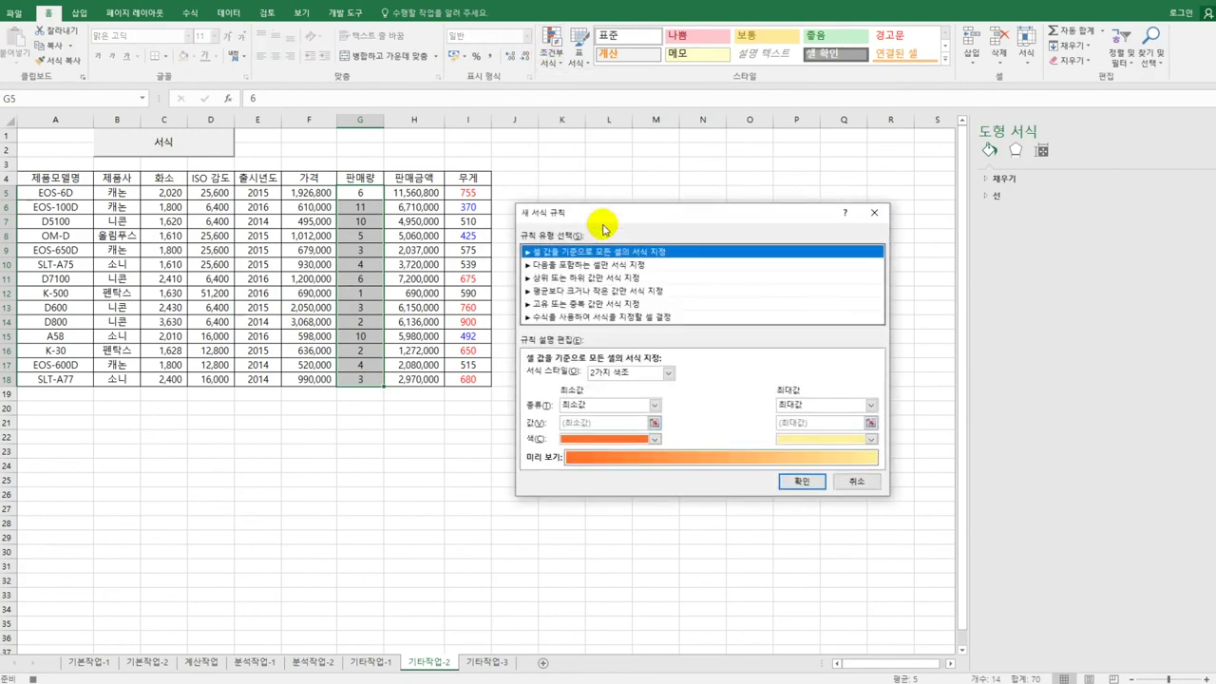
pyautogui.click(669, 376)
pyautogui.click(660, 410)
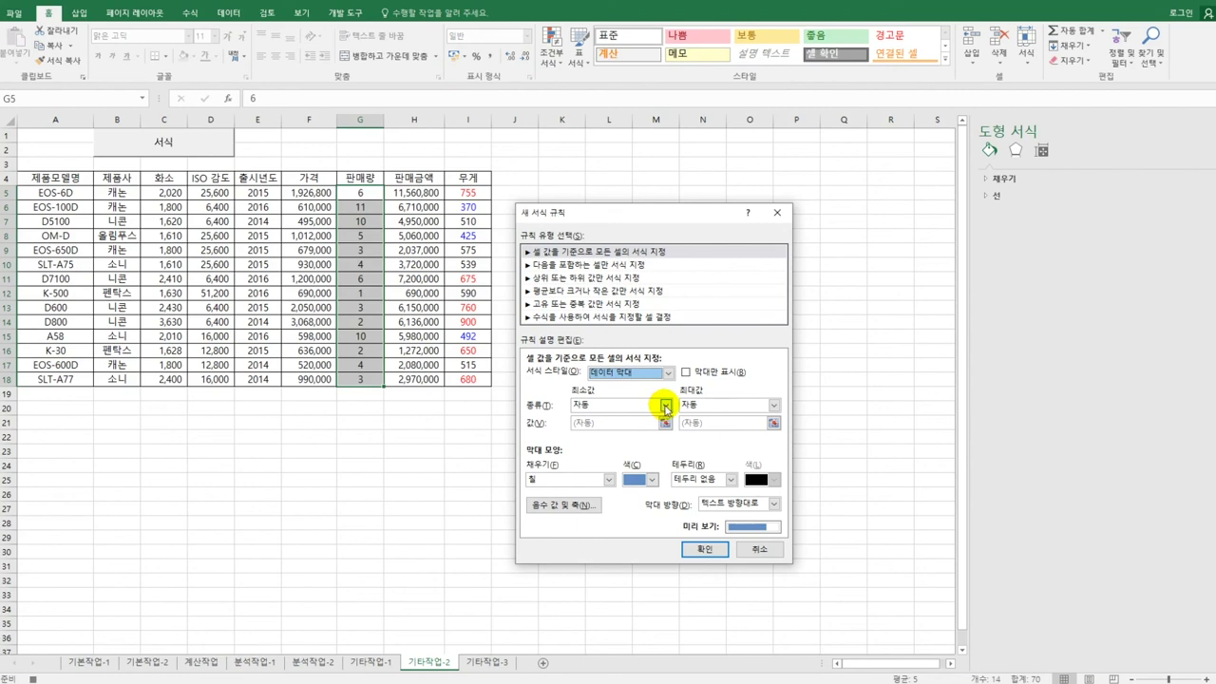
# Step: Set the data bar rule's minimum type to 백분위수 with a value of 20
pyautogui.click(665, 406)
pyautogui.click(624, 467)
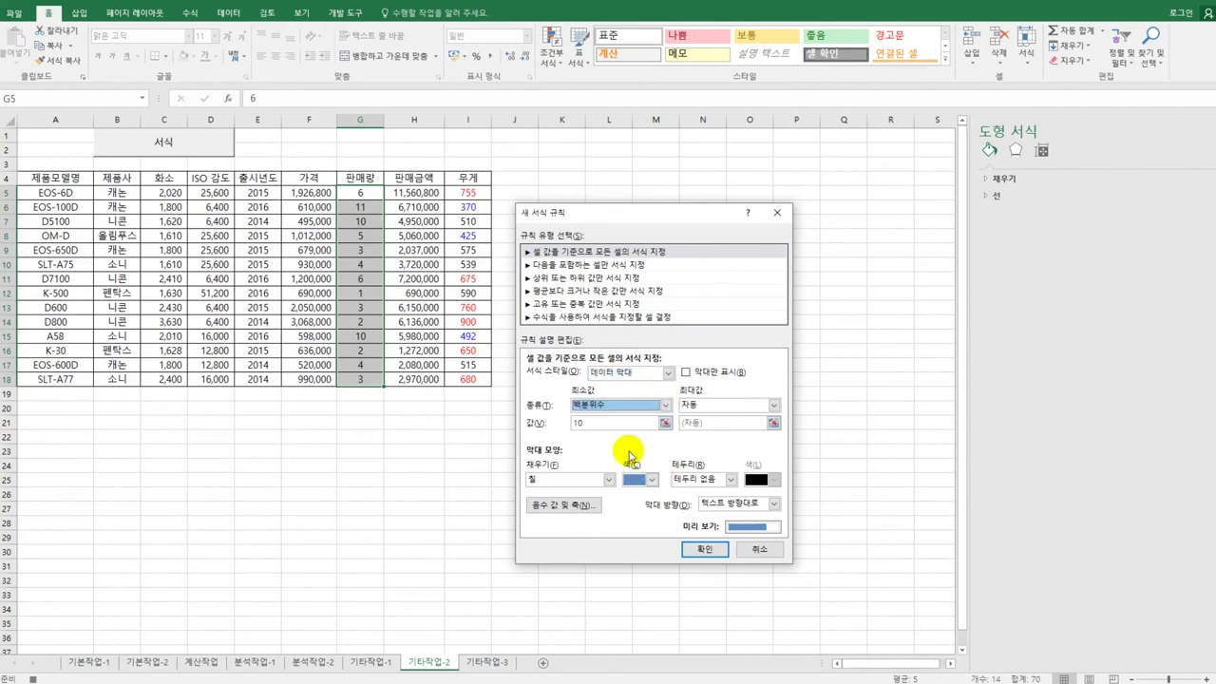
pyautogui.press('Tab')
pyautogui.write('20')
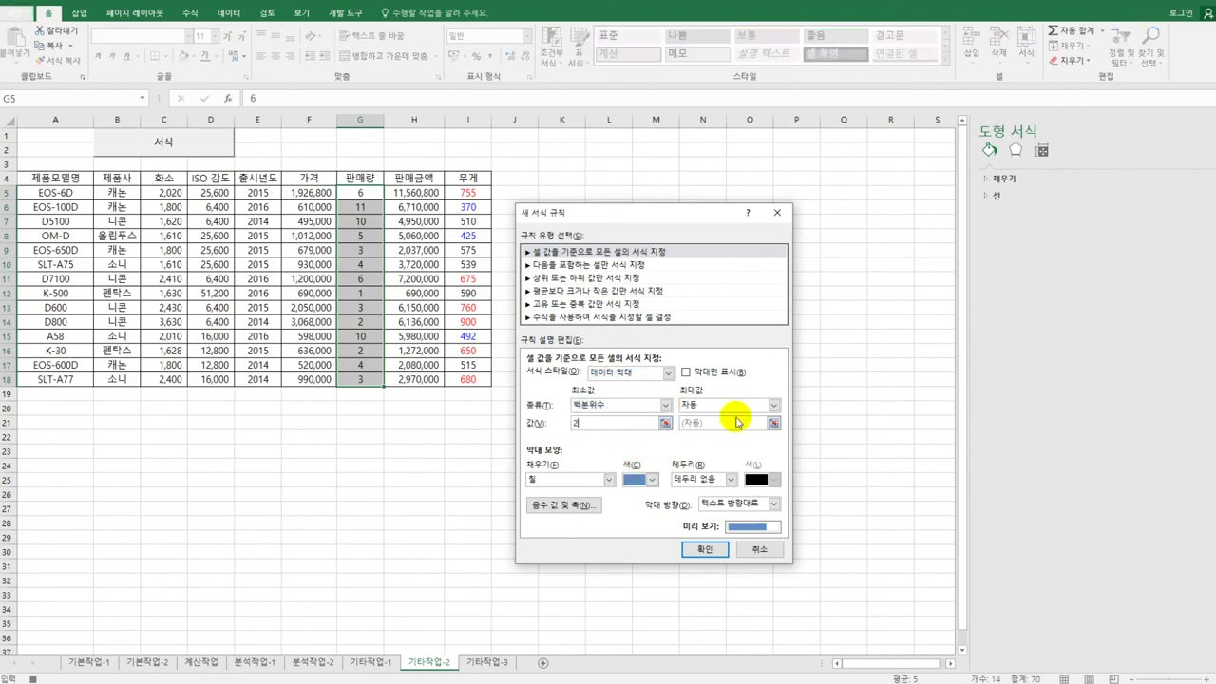
# Step: Set the data bar rule's maximum type to 백분위수 with a value of 80
pyautogui.click(774, 405)
pyautogui.click(724, 467)
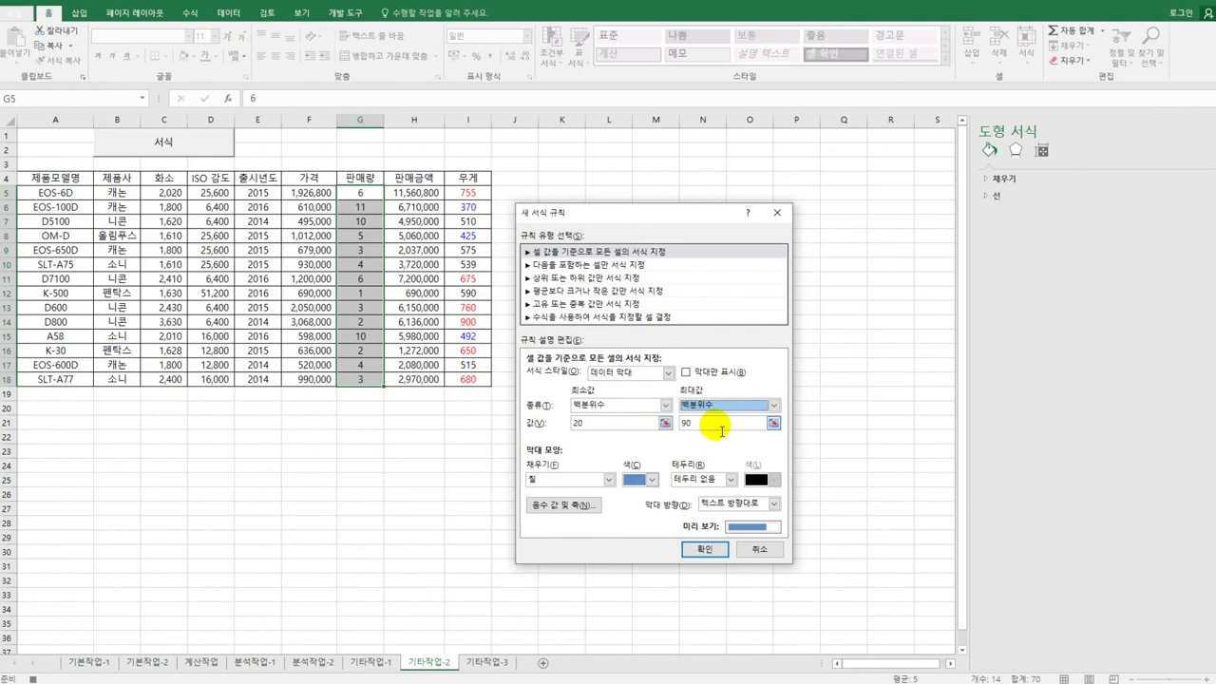
pyautogui.press('Tab')
pyautogui.write('80')
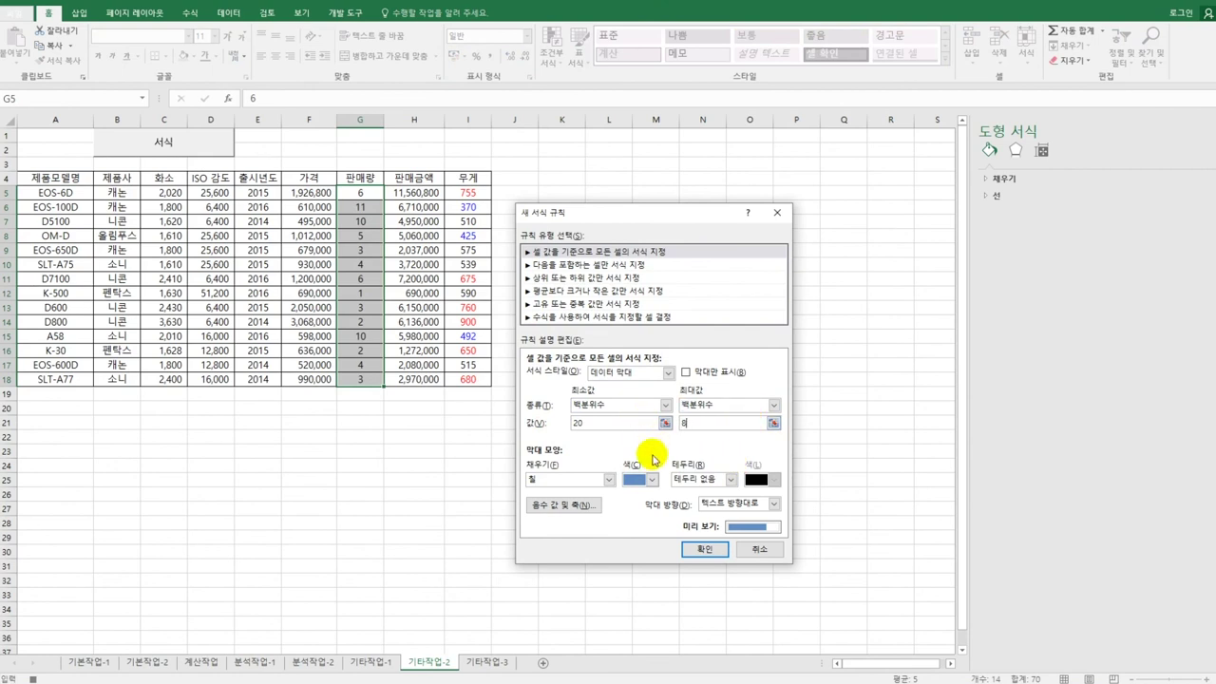
# Step: Give the data bars a 그라데이션 채우기 fill in blue and apply the new rule
pyautogui.click(608, 480)
pyautogui.click(600, 507)
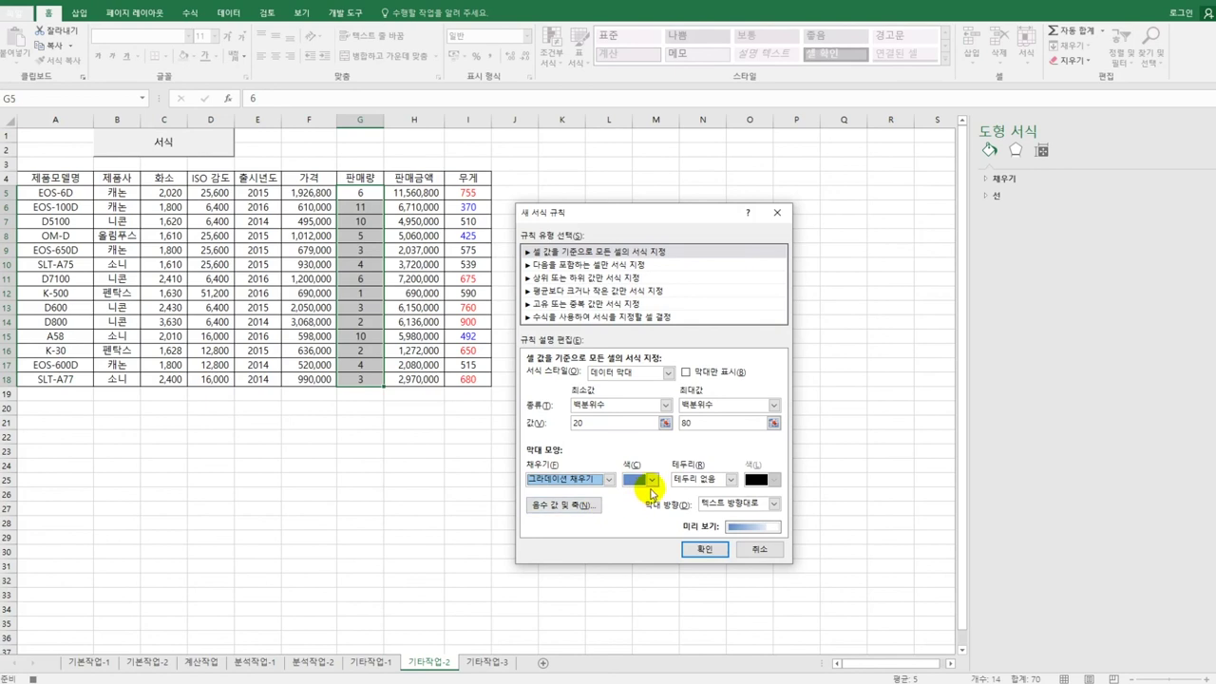
pyautogui.click(651, 480)
pyautogui.click(705, 583)
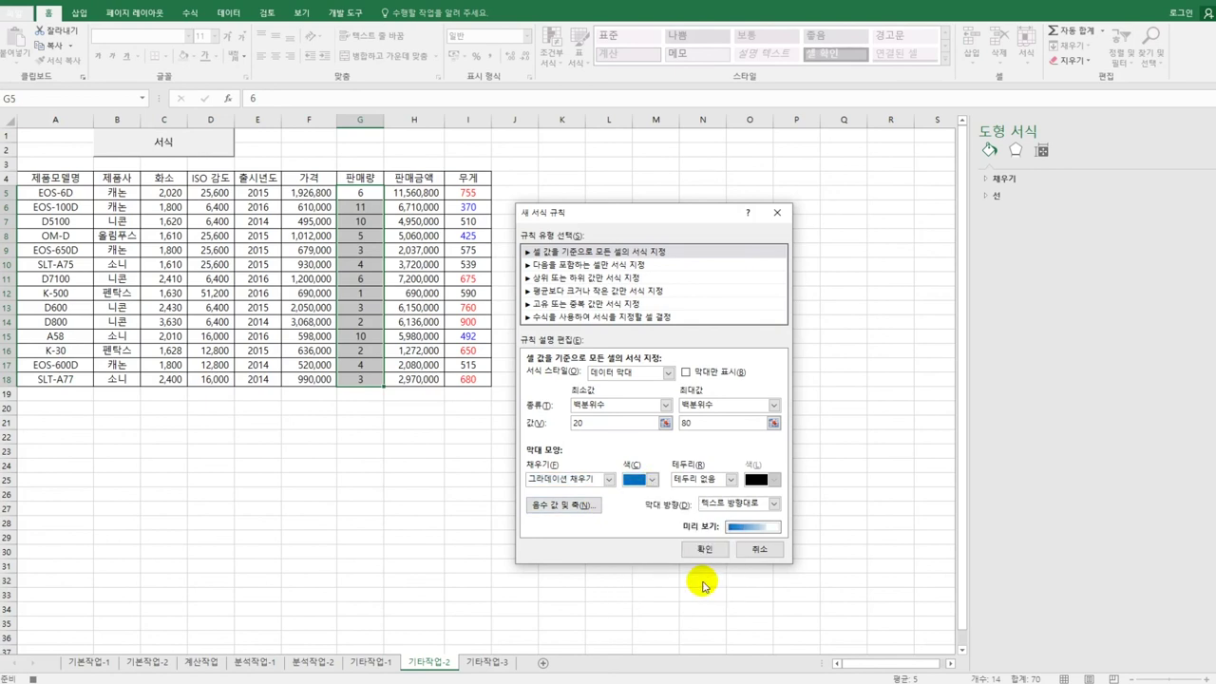
pyautogui.click(704, 549)
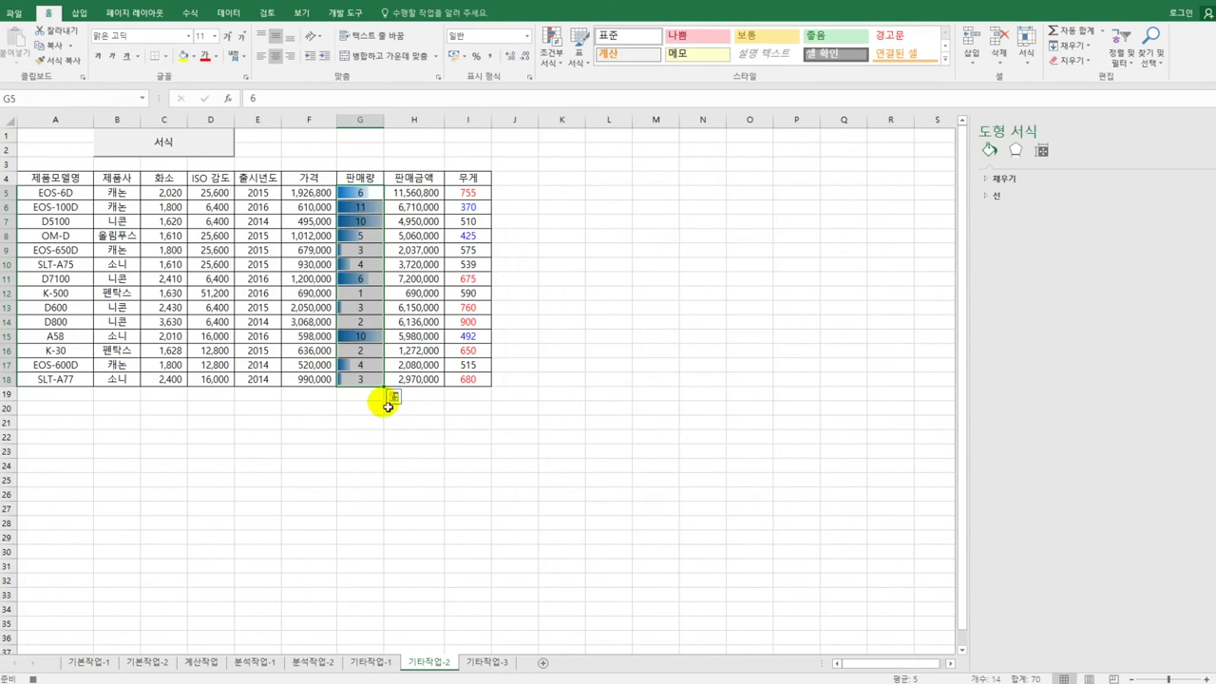
# Step: Deselect the 판매량 range and stop recording the 그래프 macro
pyautogui.click(353, 381)
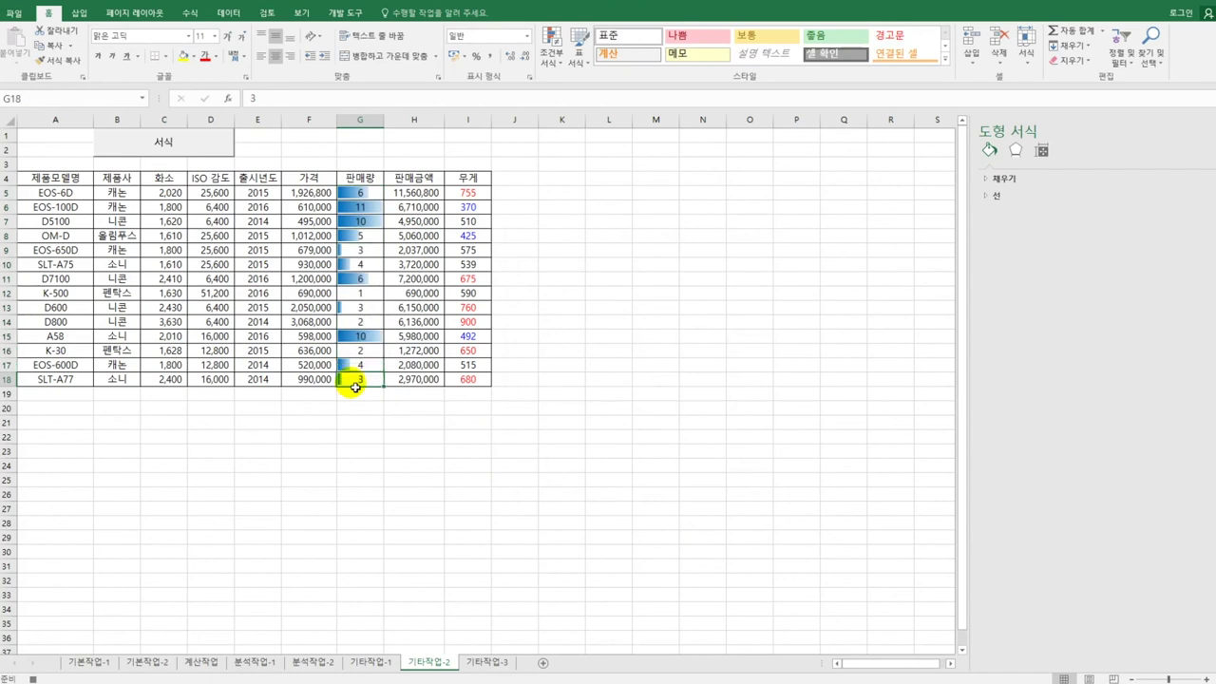
pyautogui.click(344, 12)
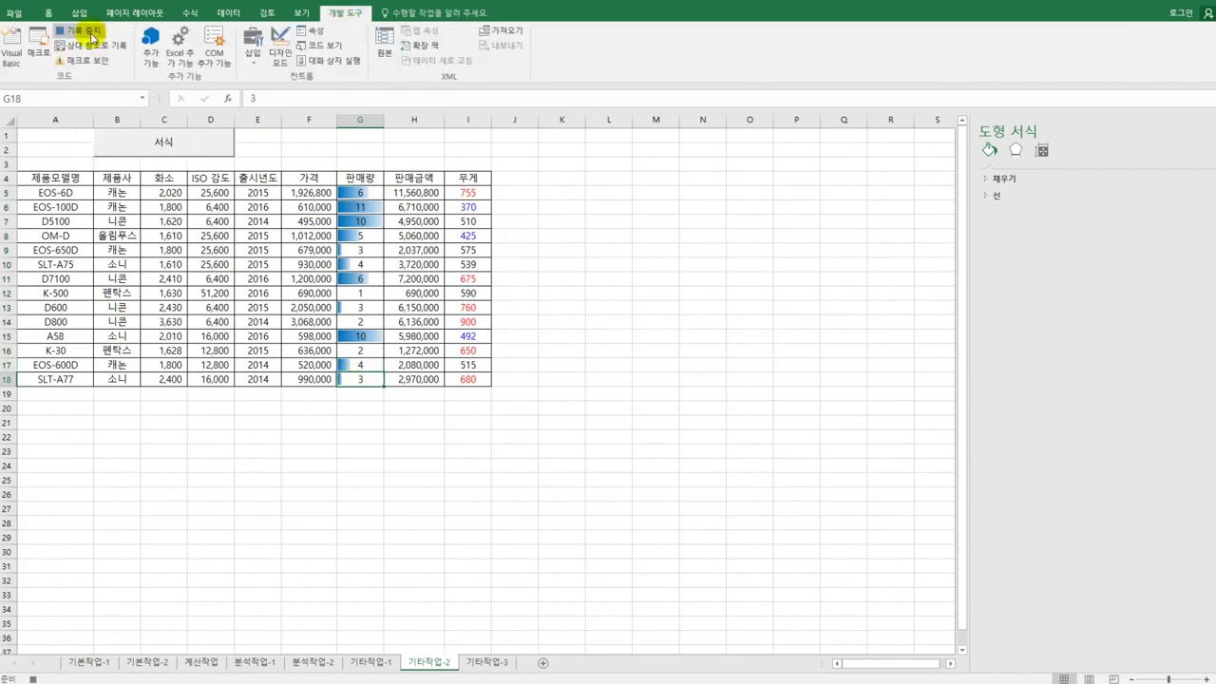
pyautogui.click(92, 32)
pyautogui.click(518, 409)
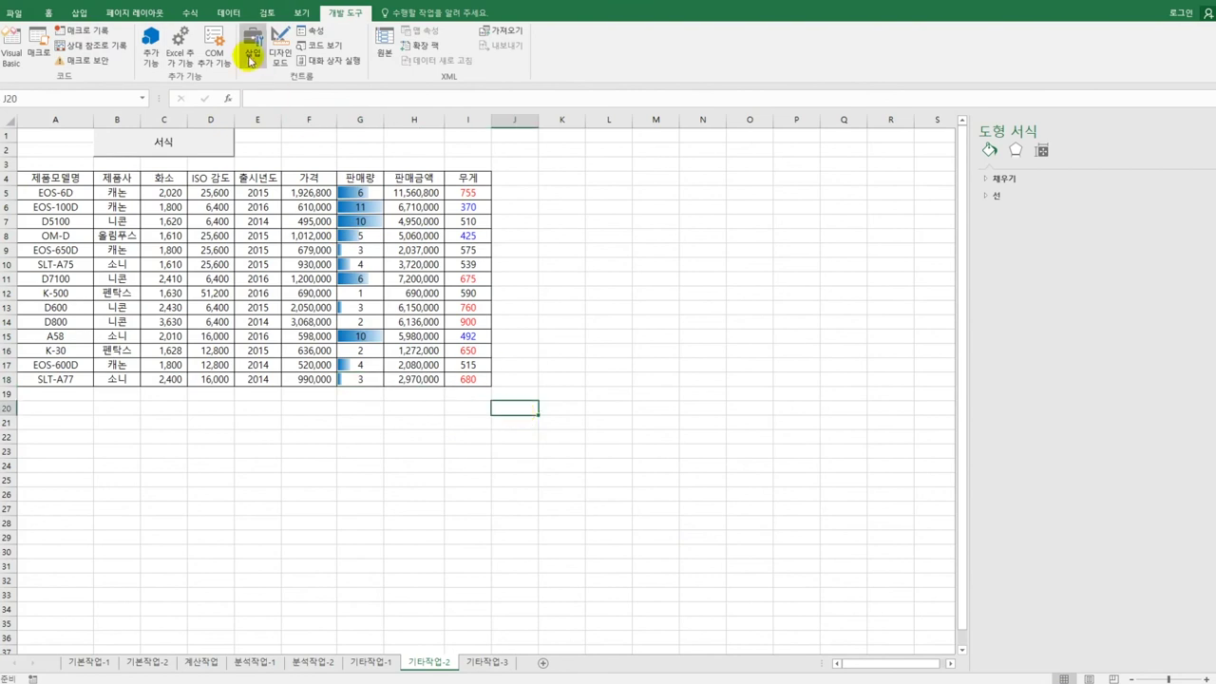
# Step: Draw a form control button over F1:H2, assign the 그래프 macro to it and label it 그래프
pyautogui.click(249, 96)
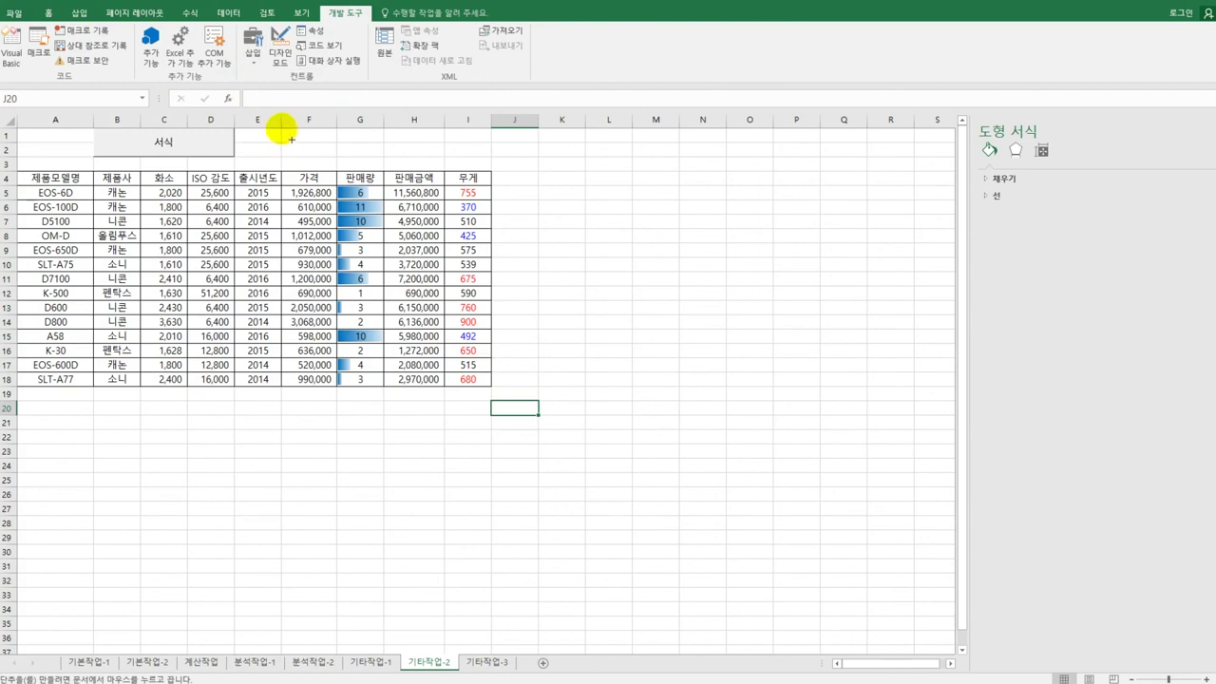
pyautogui.moveTo(280, 124); pyautogui.dragTo(437, 162)
pyautogui.click(534, 284)
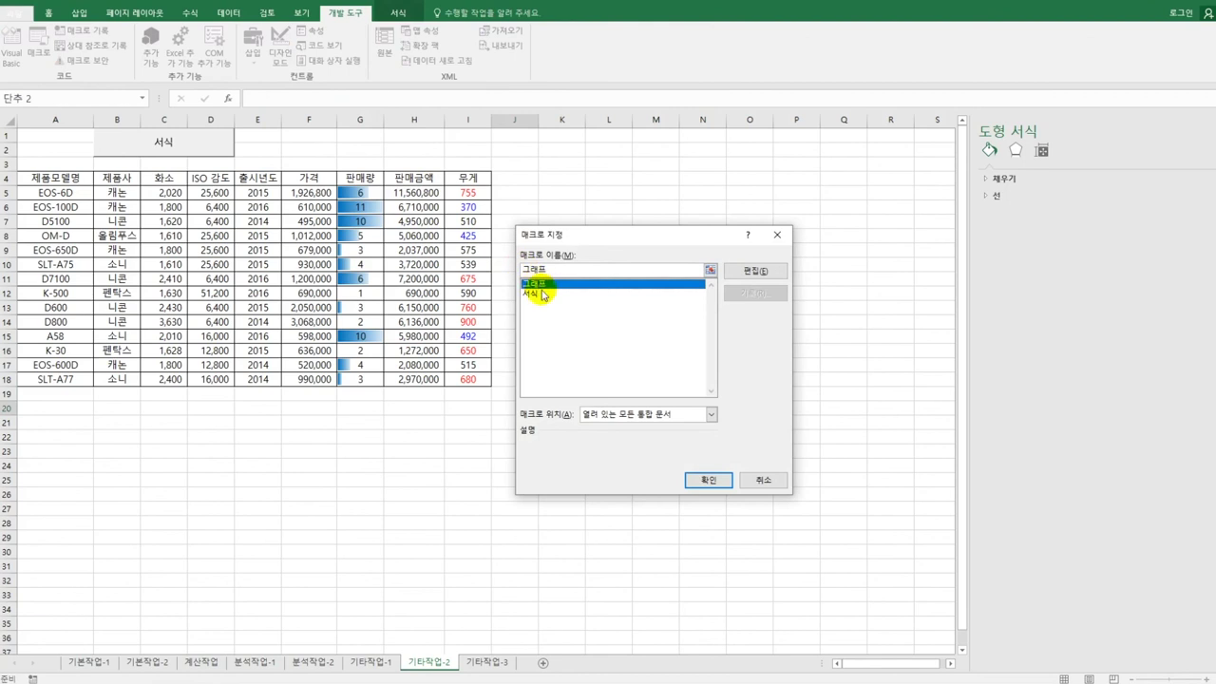
pyautogui.click(698, 479)
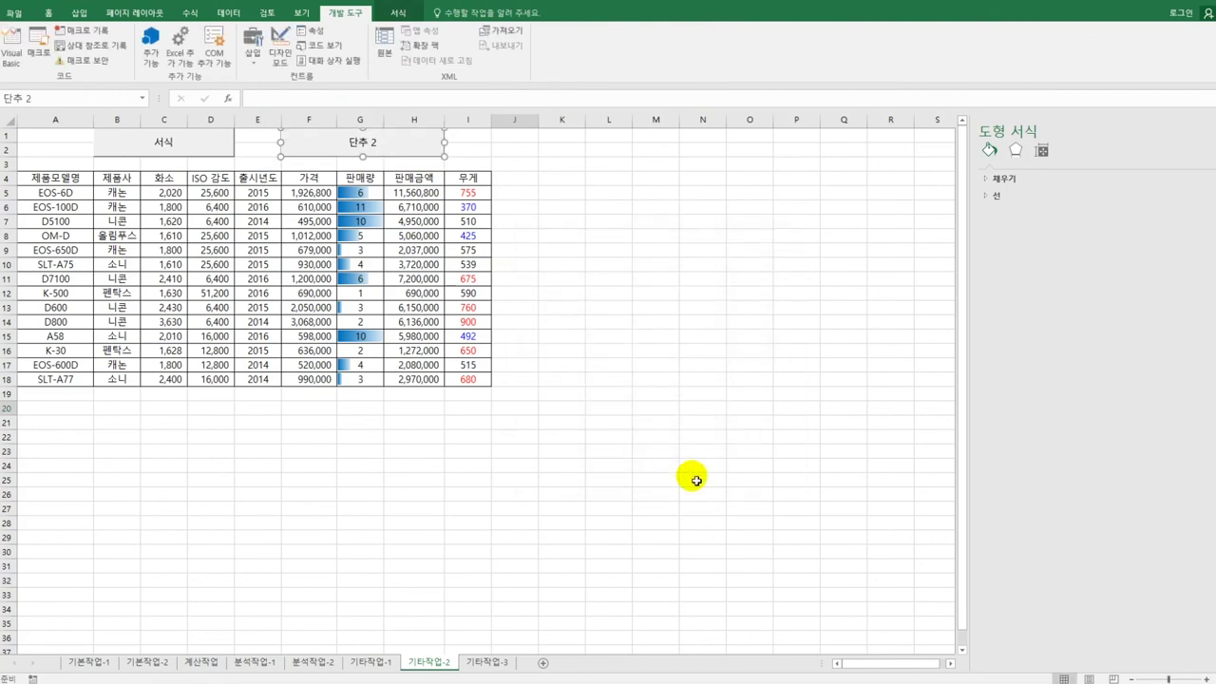
pyautogui.write('그래프')
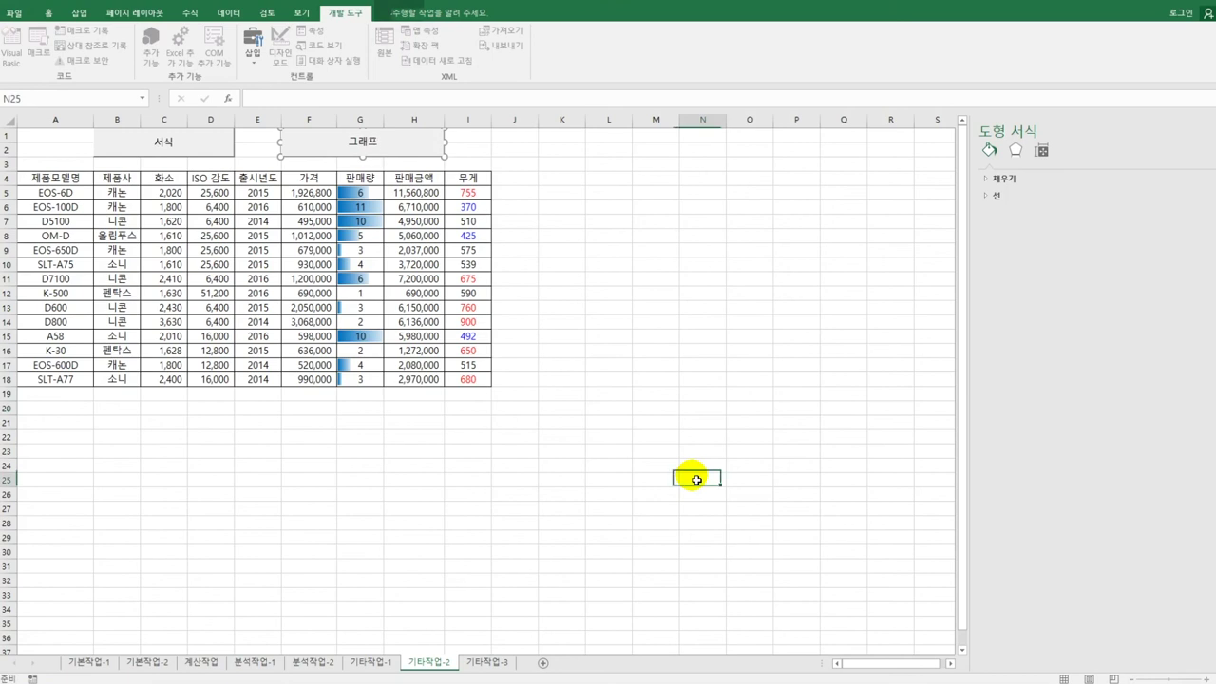
pyautogui.click(696, 479)
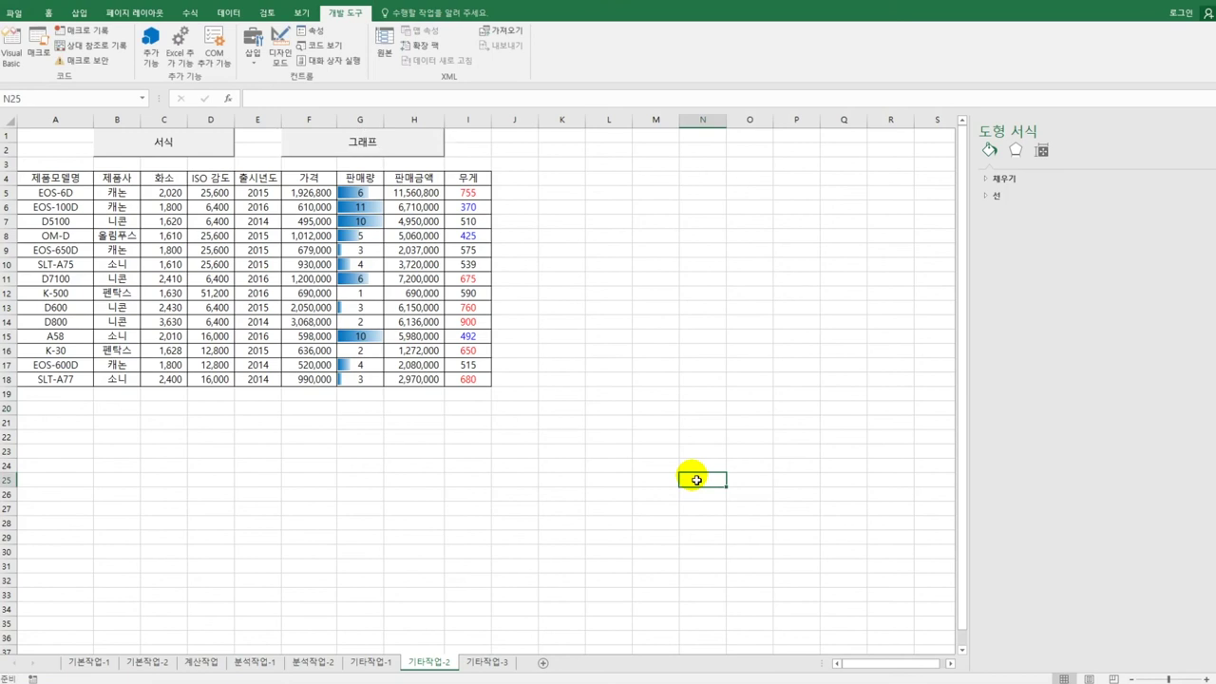
# Step: On the 기타작업-3 sheet, enter design mode and open the 제품검색 button's Click procedure in the code editor
pyautogui.click(486, 662)
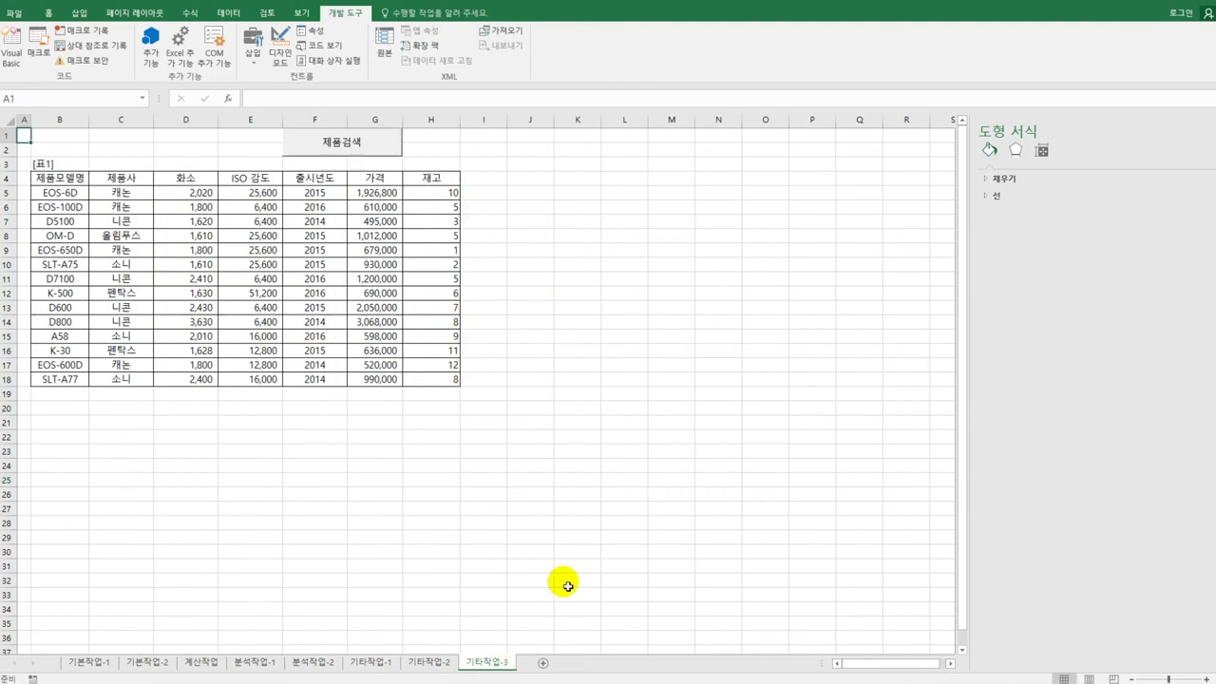
pyautogui.click(280, 52)
pyautogui.click(350, 145)
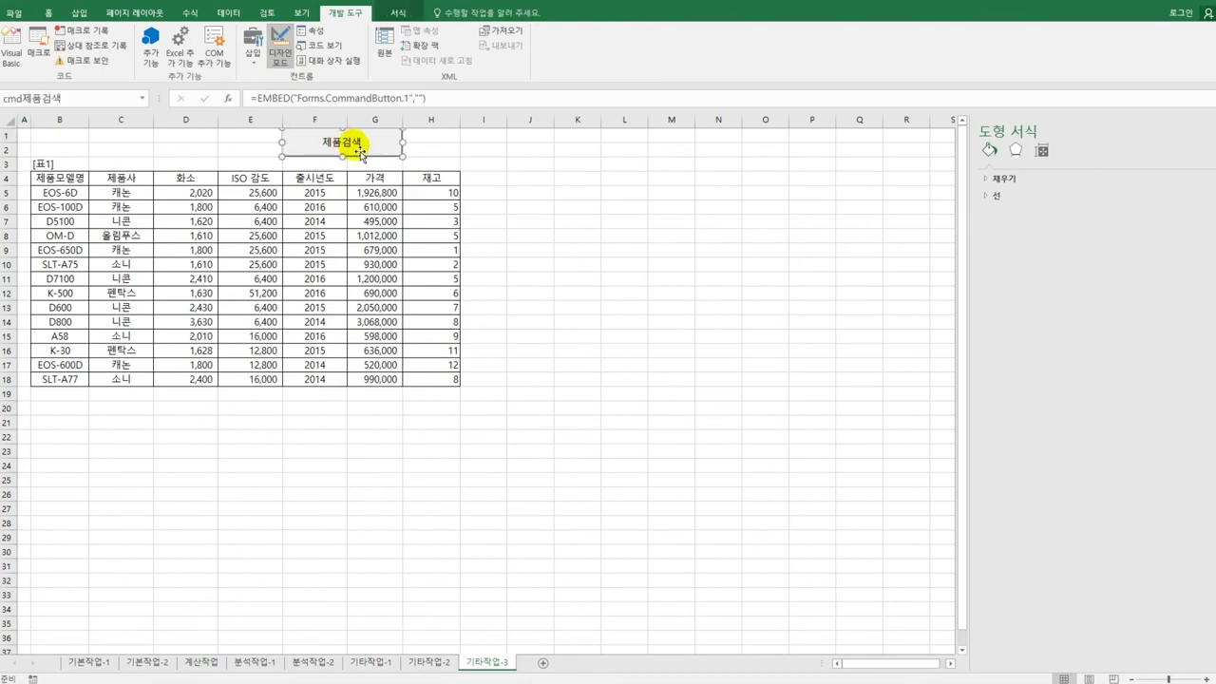
pyautogui.doubleClick(359, 150)
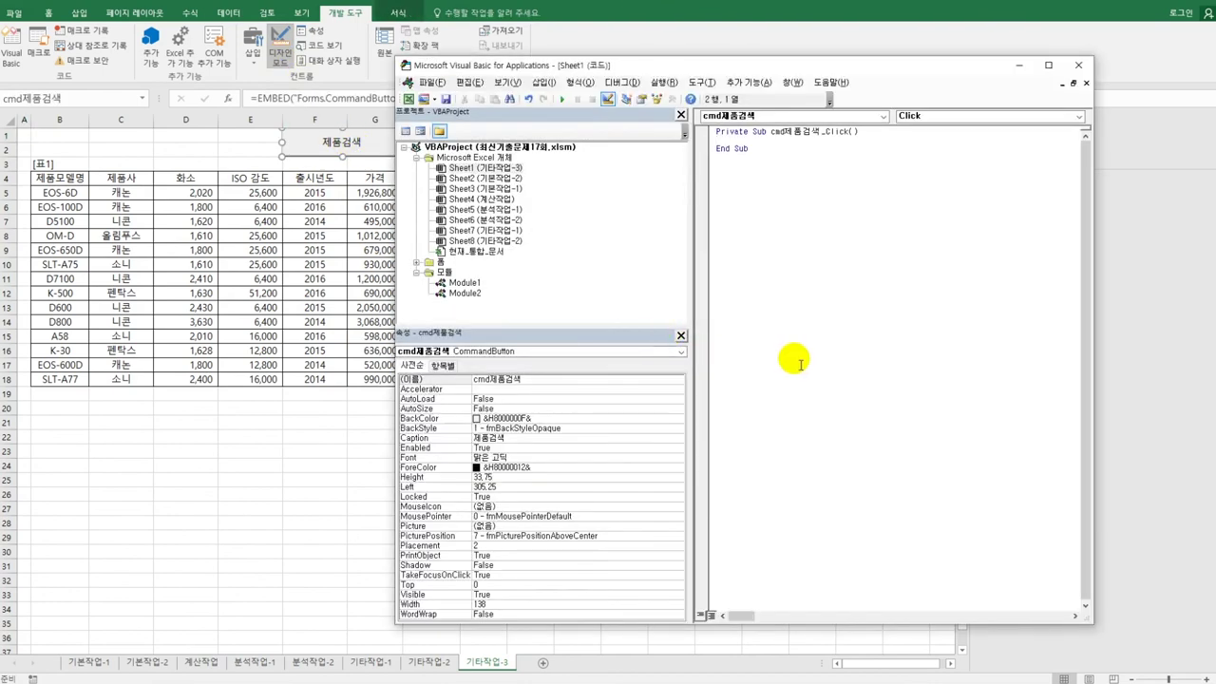
# Step: Write 제품검색폼.Show in the cmd제품검색 Click procedure
pyautogui.press('Tab')
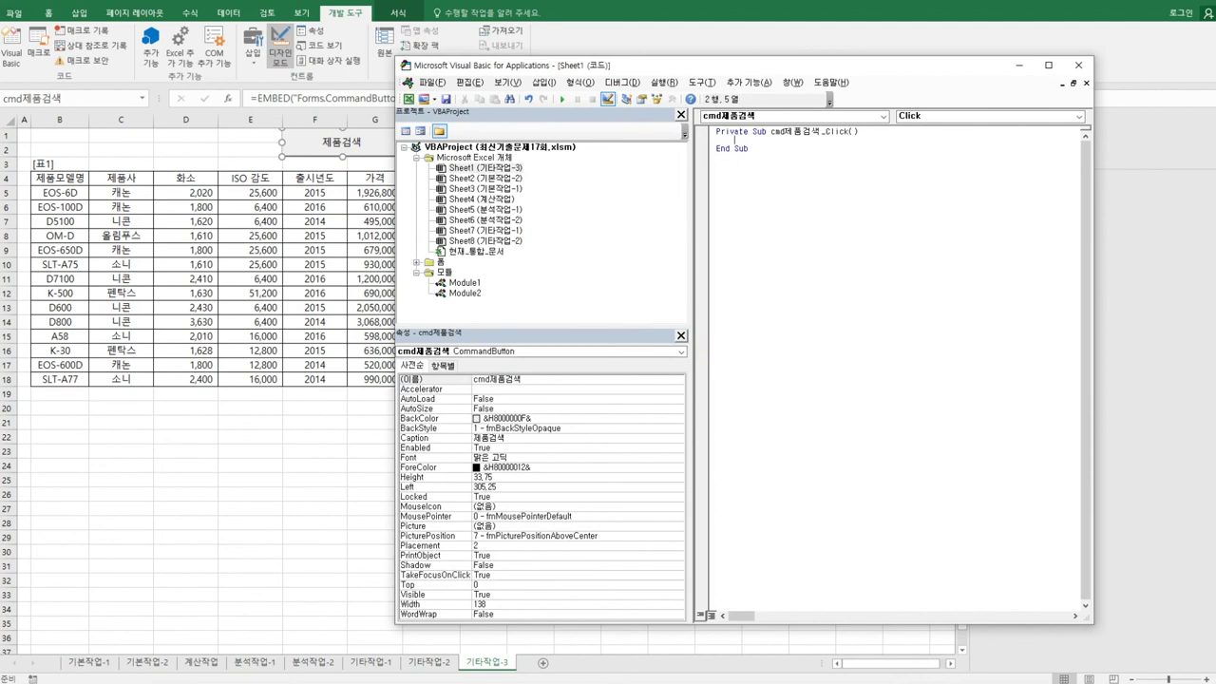
pyautogui.write('제품검색폼.')
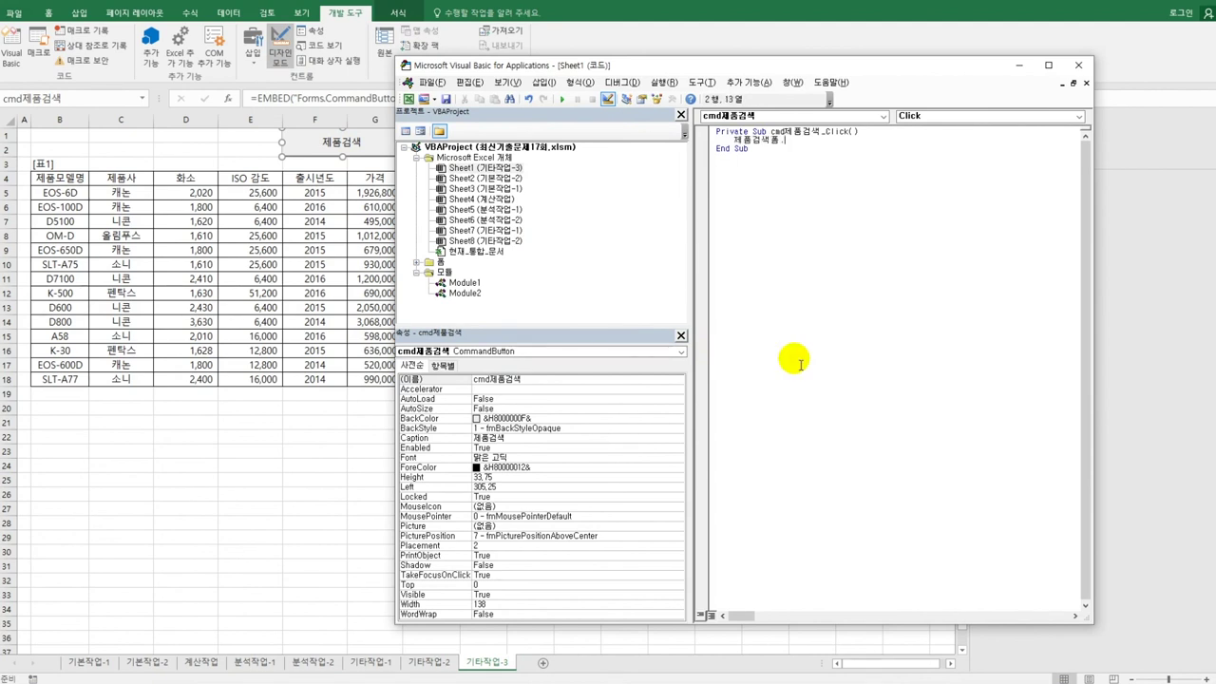
pyautogui.write('sh')
pyautogui.press('Tab')
pyautogui.press('Down')
pyautogui.press('Down')
# Step: Open the code of 제품검색폼 and create the UserForm Initialize event procedure
pyautogui.click(417, 263)
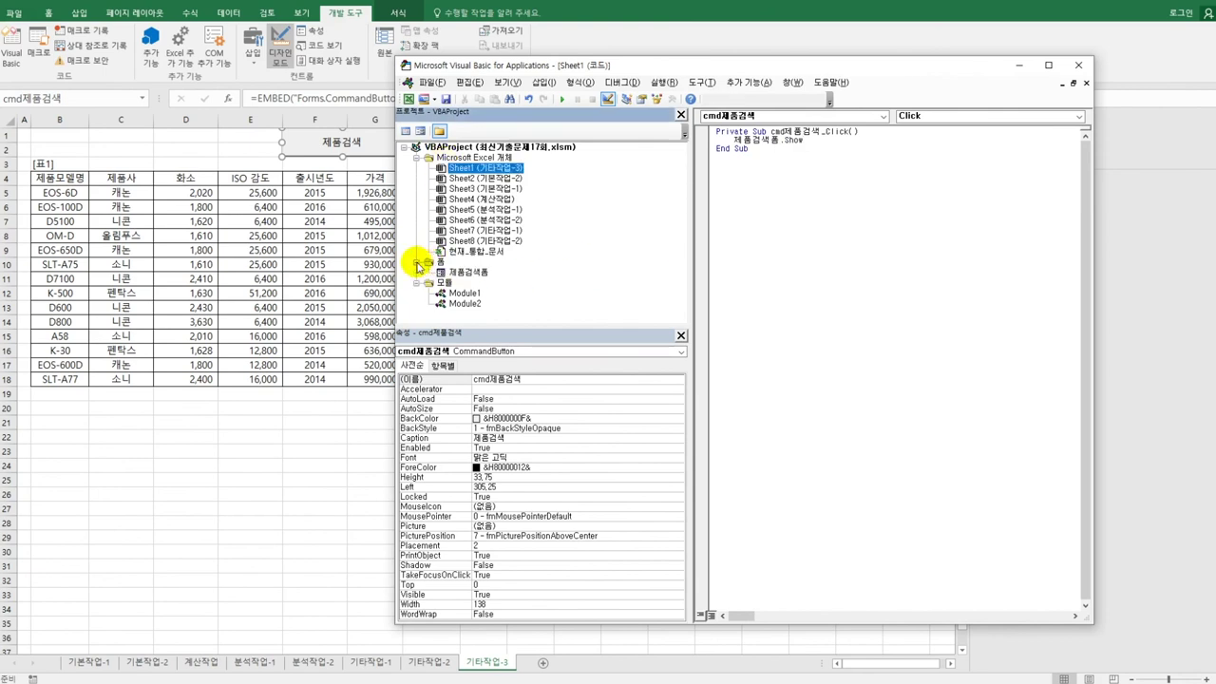
pyautogui.click(456, 271)
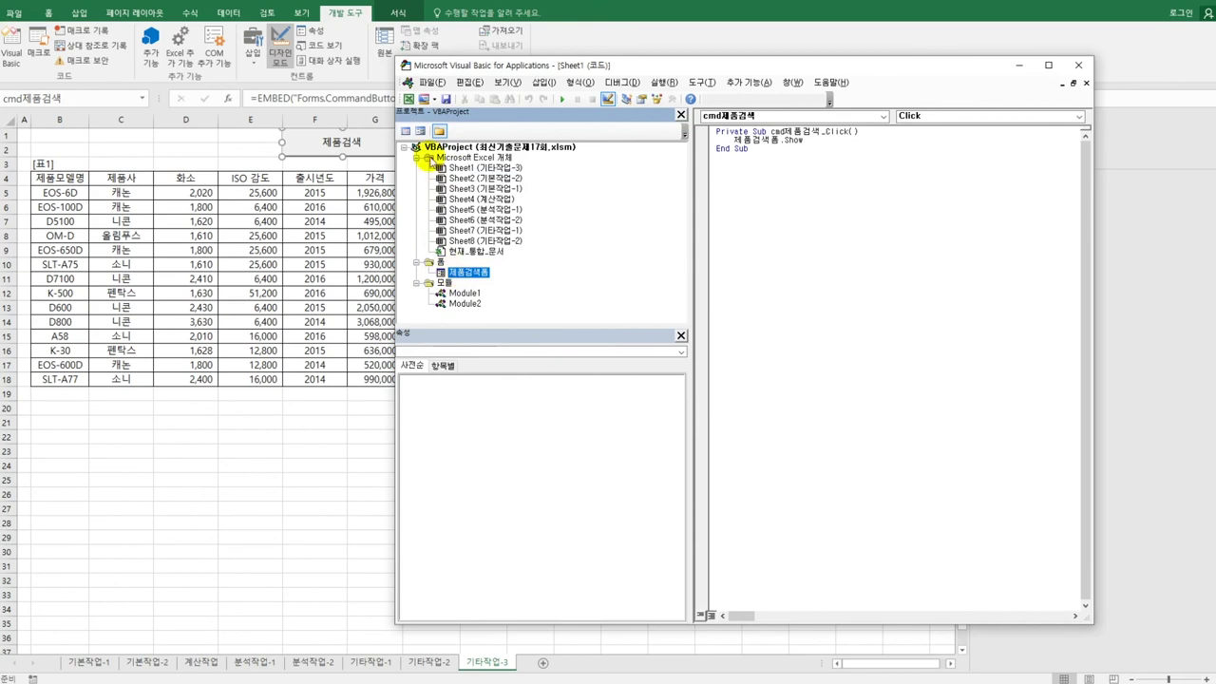
pyautogui.click(406, 130)
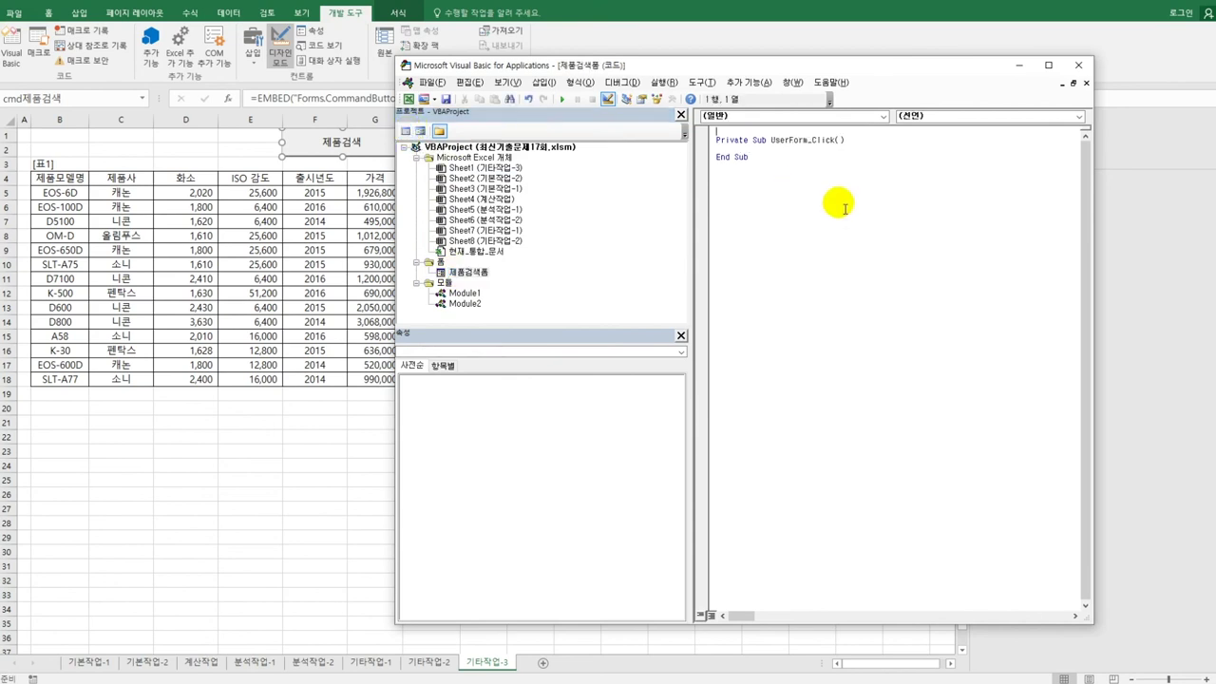
pyautogui.click(849, 115)
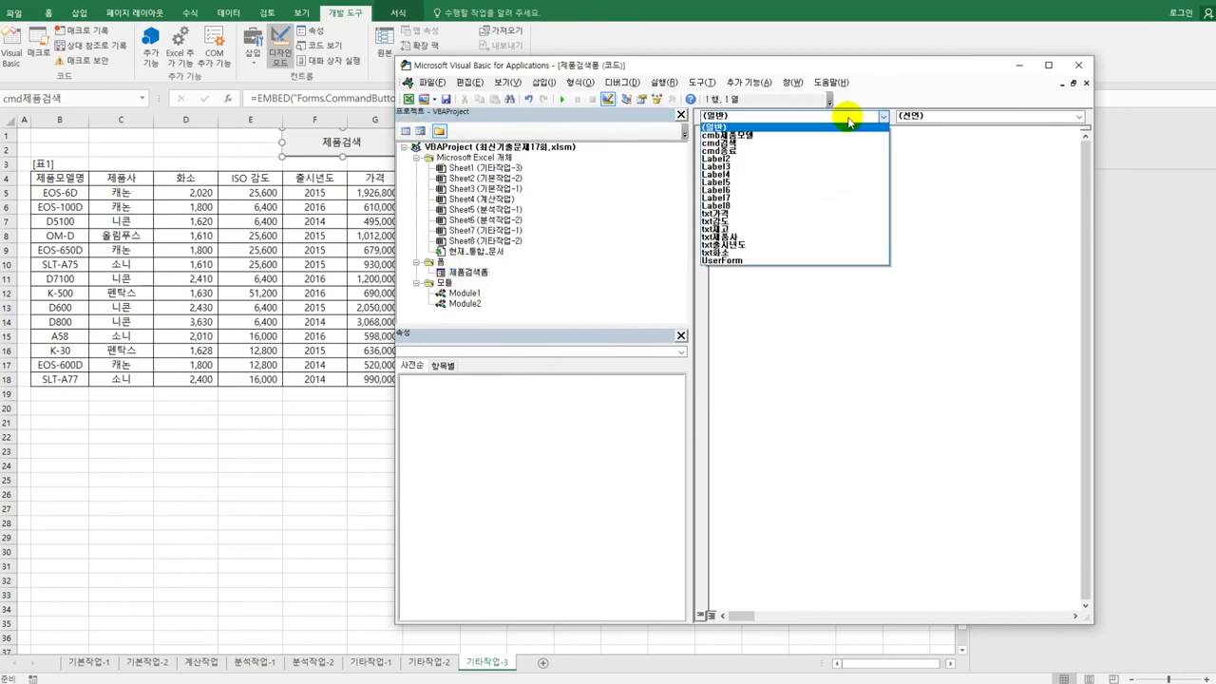
pyautogui.click(820, 260)
pyautogui.click(965, 115)
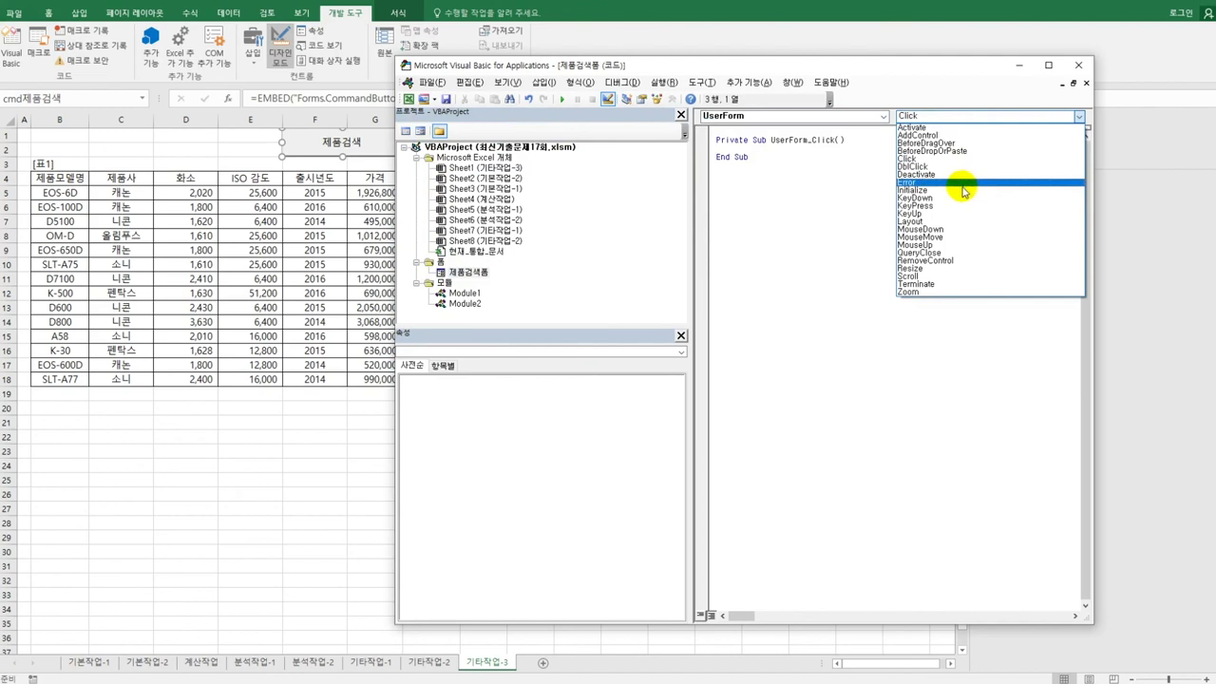
pyautogui.click(963, 190)
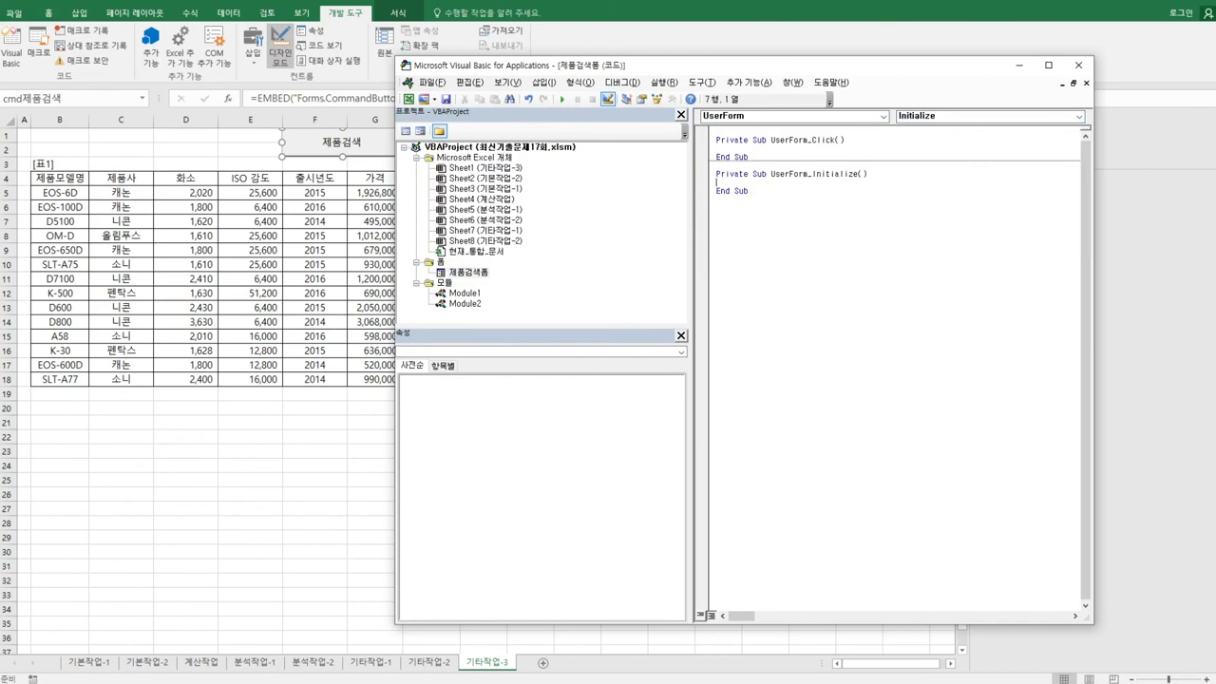
# Step: In UserForm_Initialize, set cmb제품모델.RowSource to "B5:B18"
pyautogui.write('cmb제품모델.rowSource = "ㅠ')
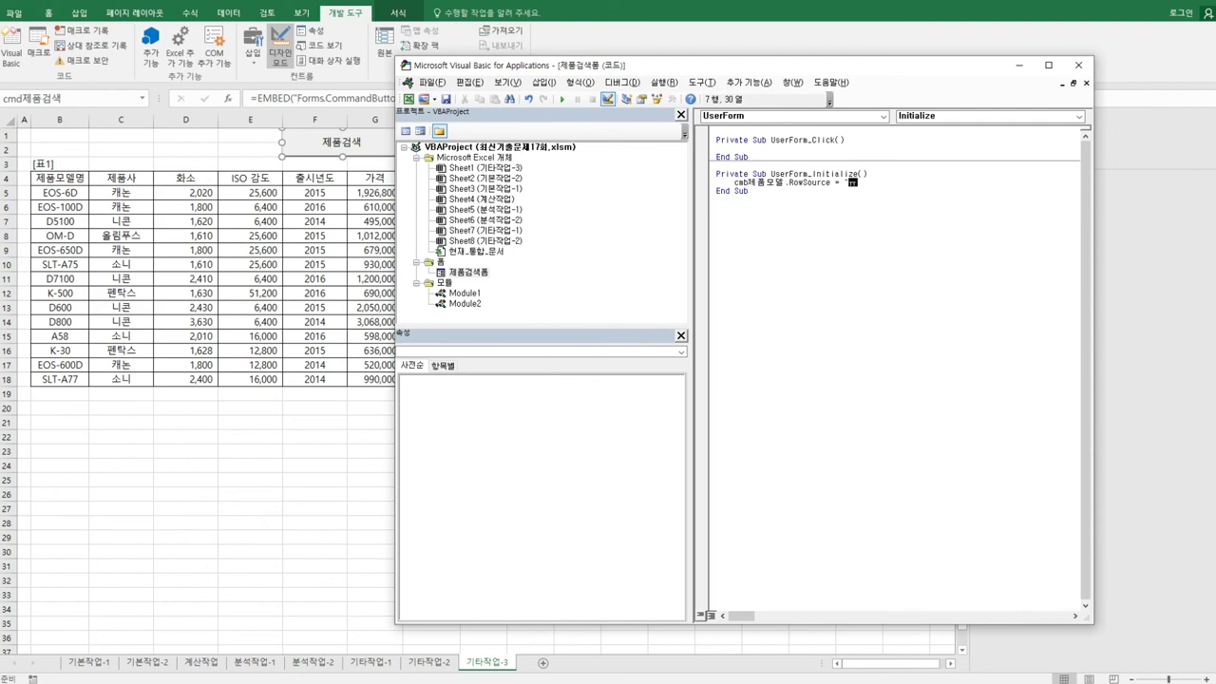
pyautogui.write('ㅠ')
pyautogui.click(748, 191)
# Step: Create the cmd종료 Click procedure with a message box showing Now() under the title "제품검색을 마칩니다"
pyautogui.click(775, 116)
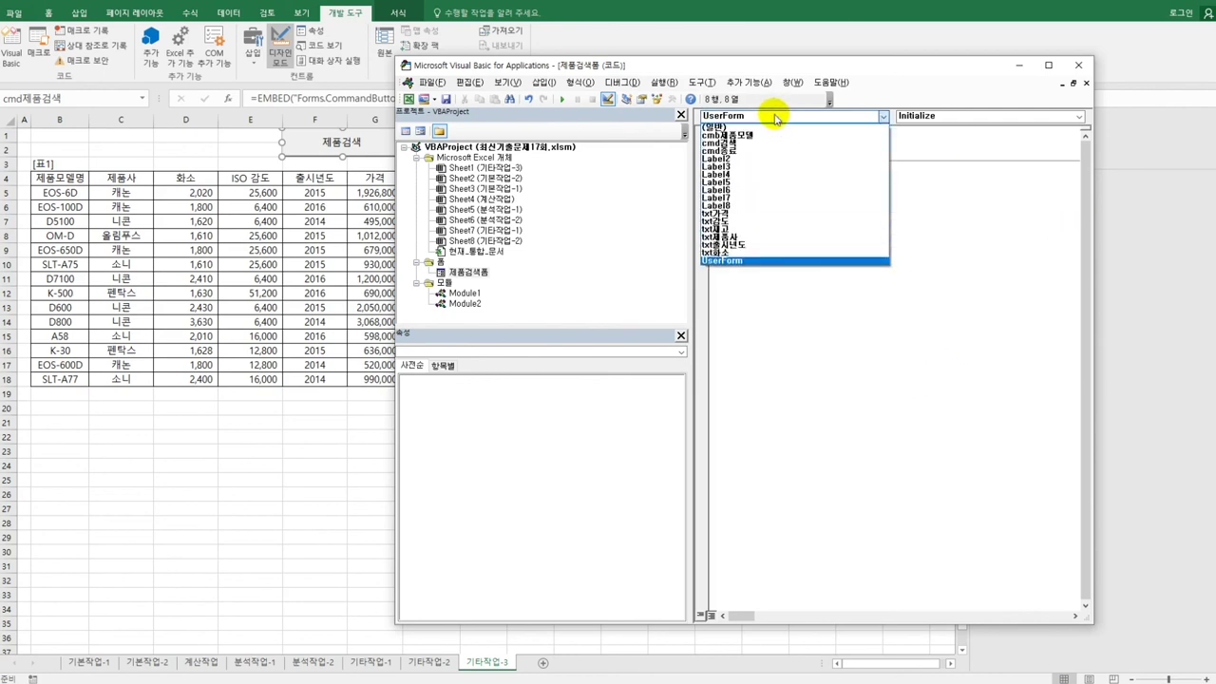
pyautogui.click(768, 151)
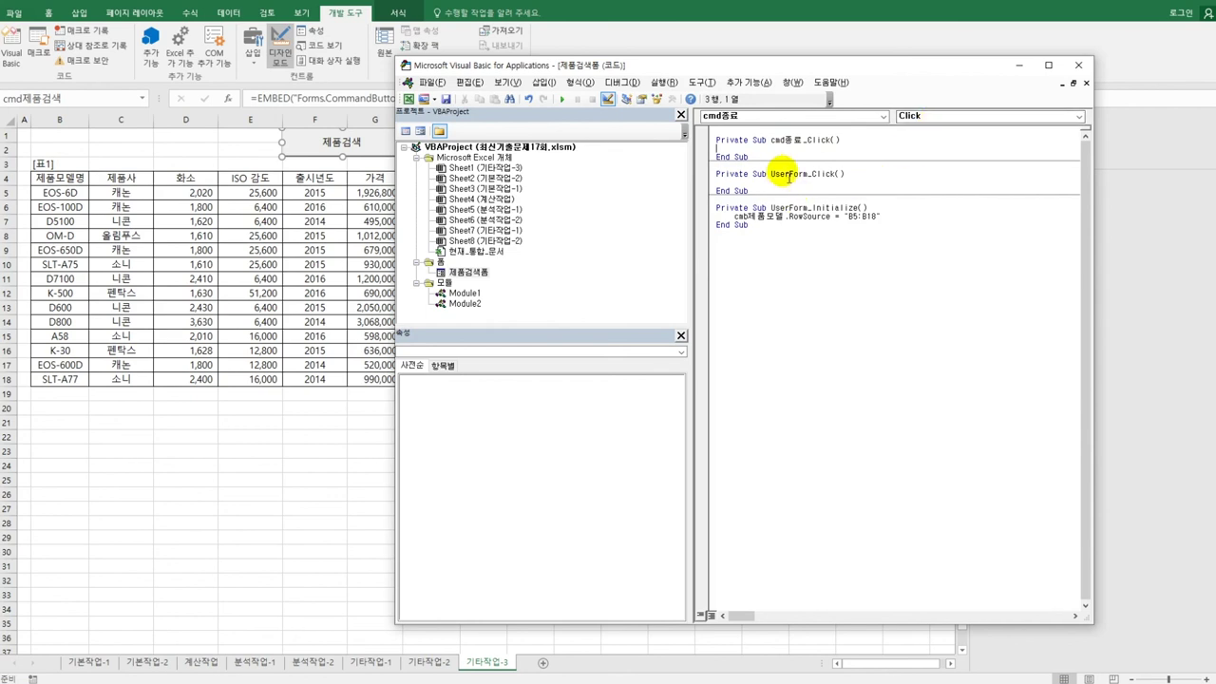
pyautogui.press('Tab')
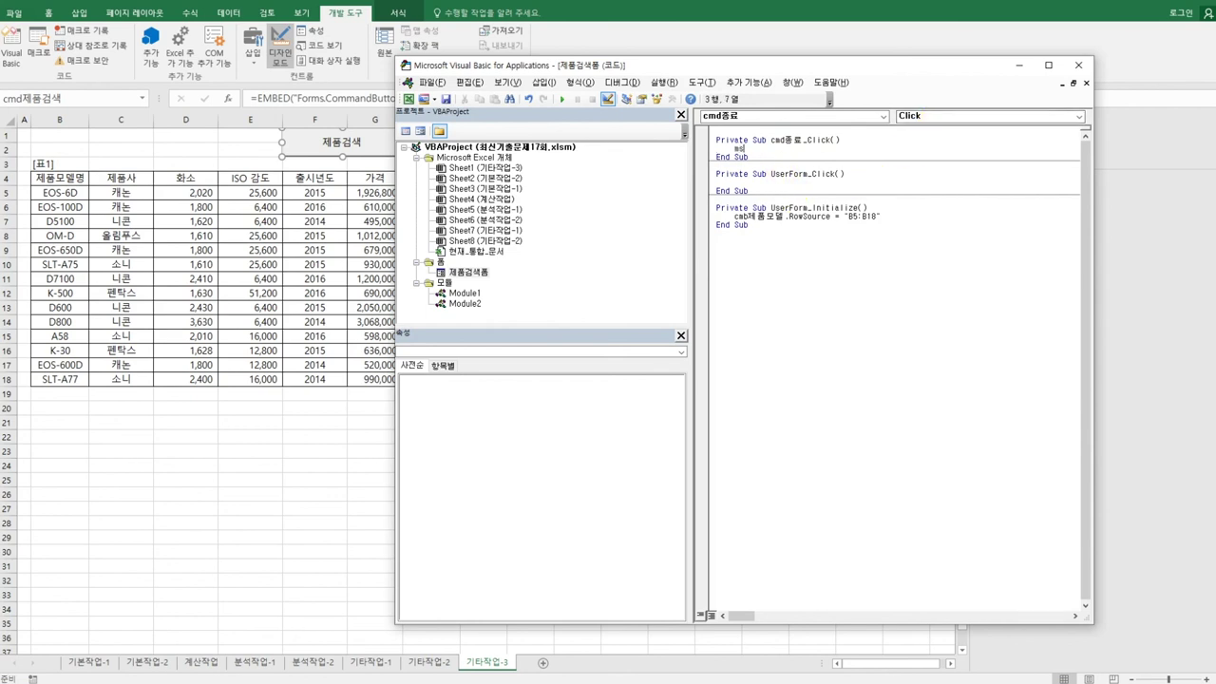
pyautogui.write('msgbox ')
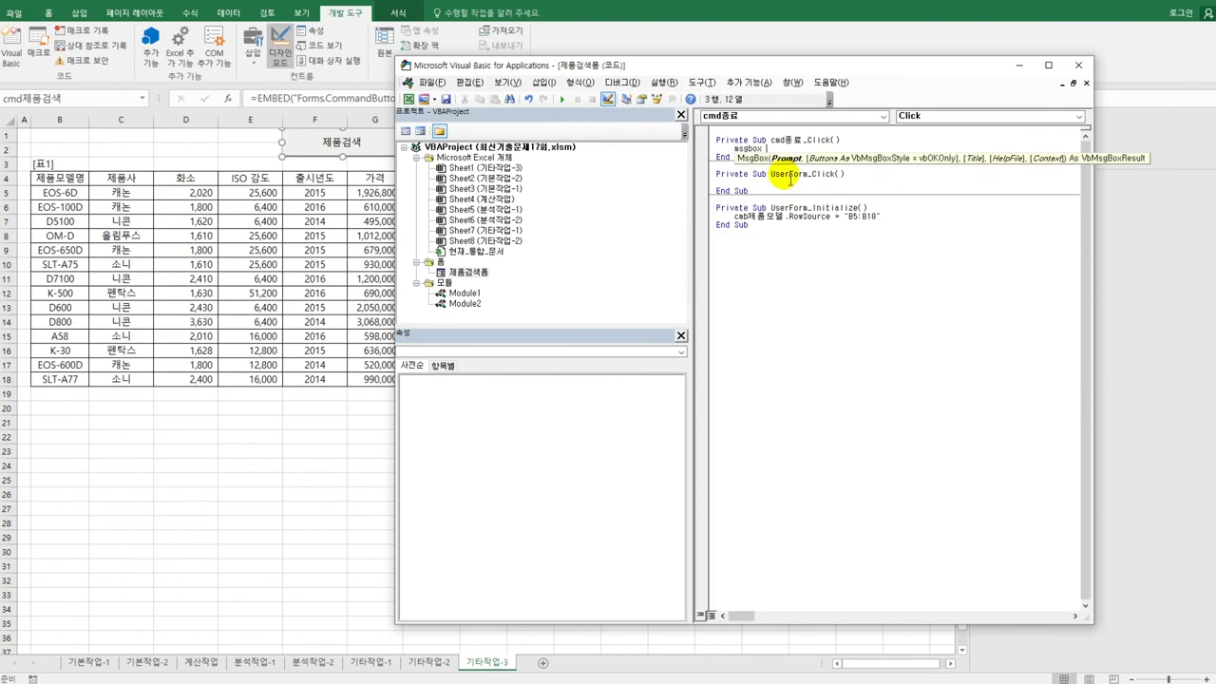
pyautogui.write('now(),')
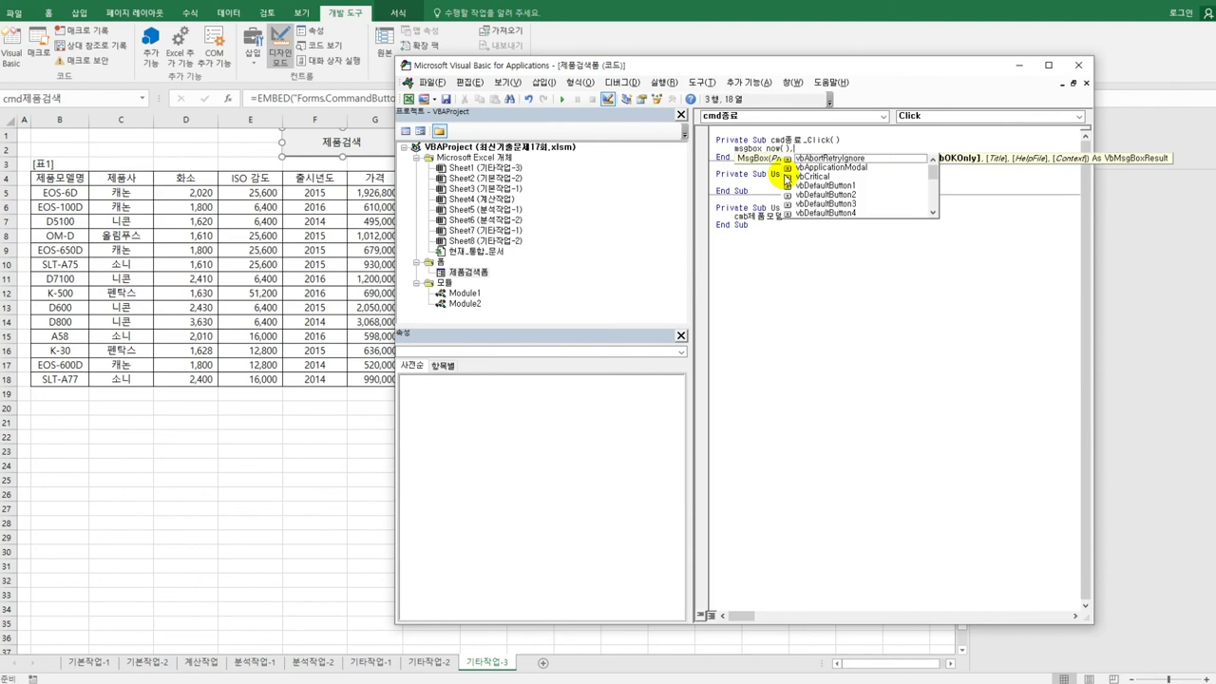
pyautogui.write(',')
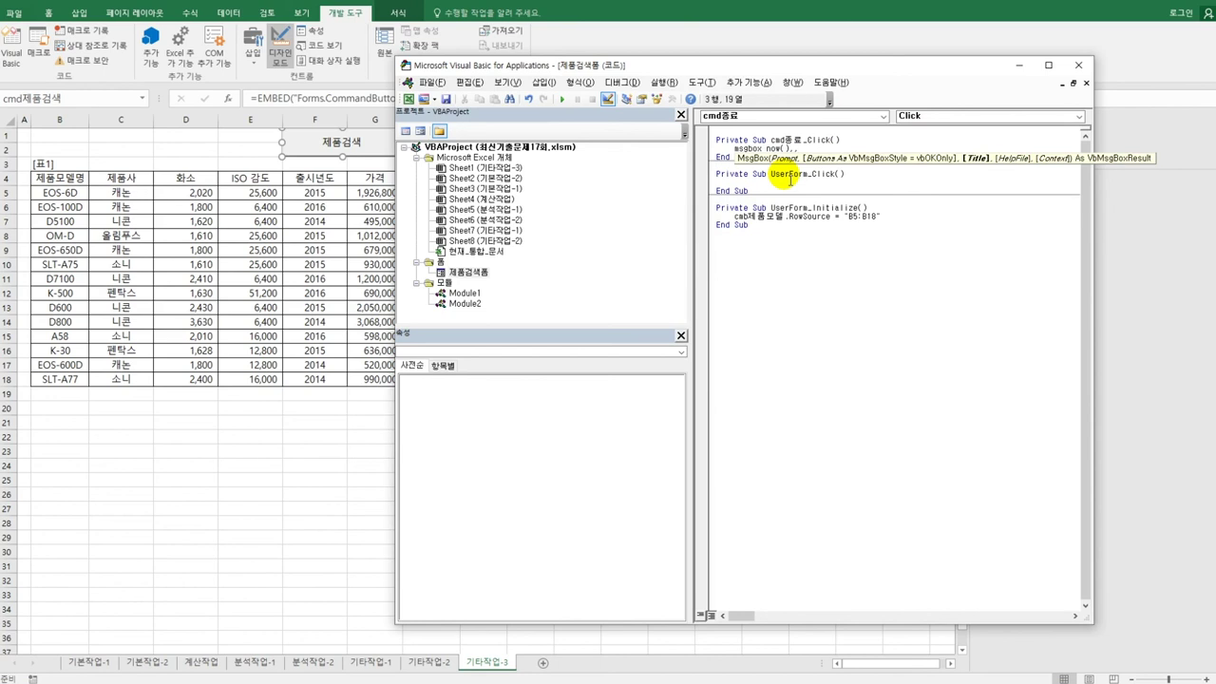
pyautogui.write('"')
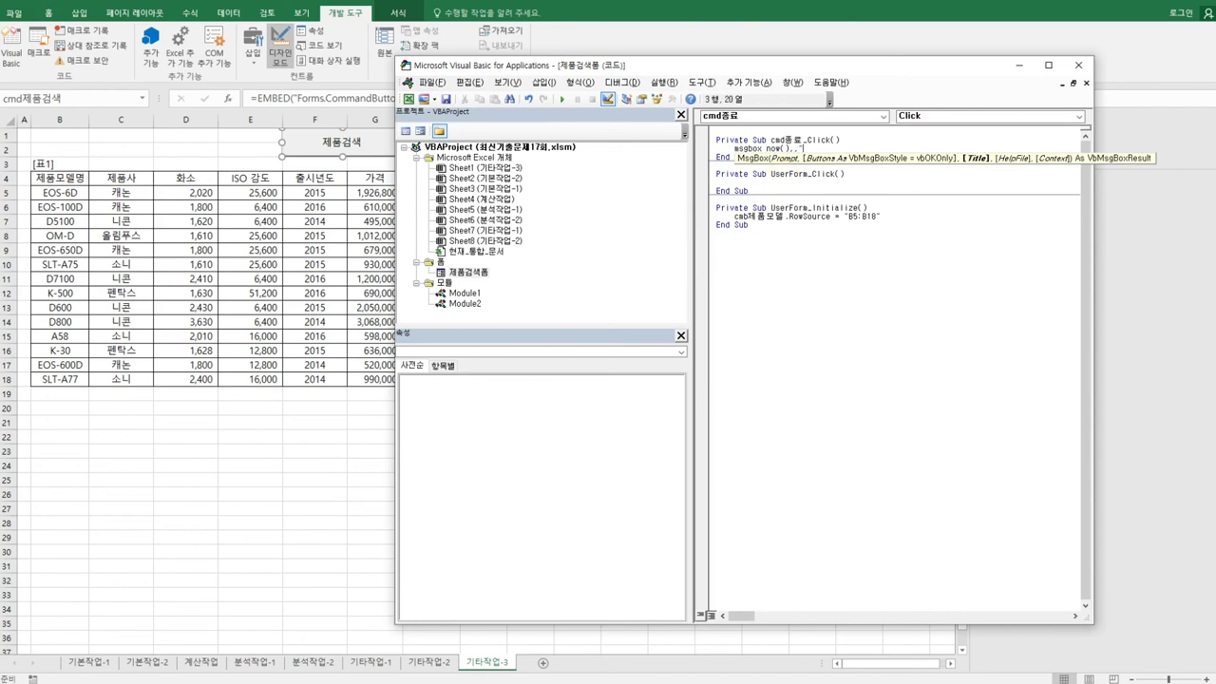
pyautogui.write('ㅂ')
pyautogui.write('제품')
pyautogui.write('검색')
pyautogui.write('을 마칩니다')
pyautogui.press('Return')
pyautogui.press('Return')
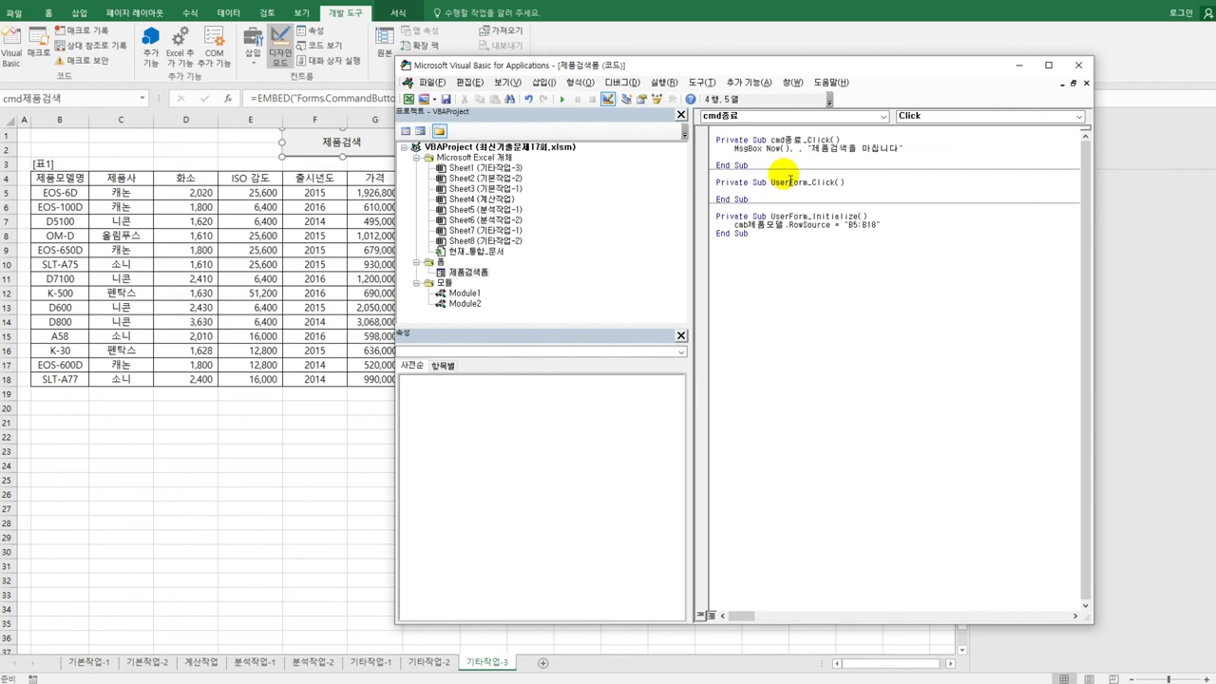
# Step: Add an Unload Me statement after the message box line in the cmd종료 Click procedure
pyautogui.write('unload m')
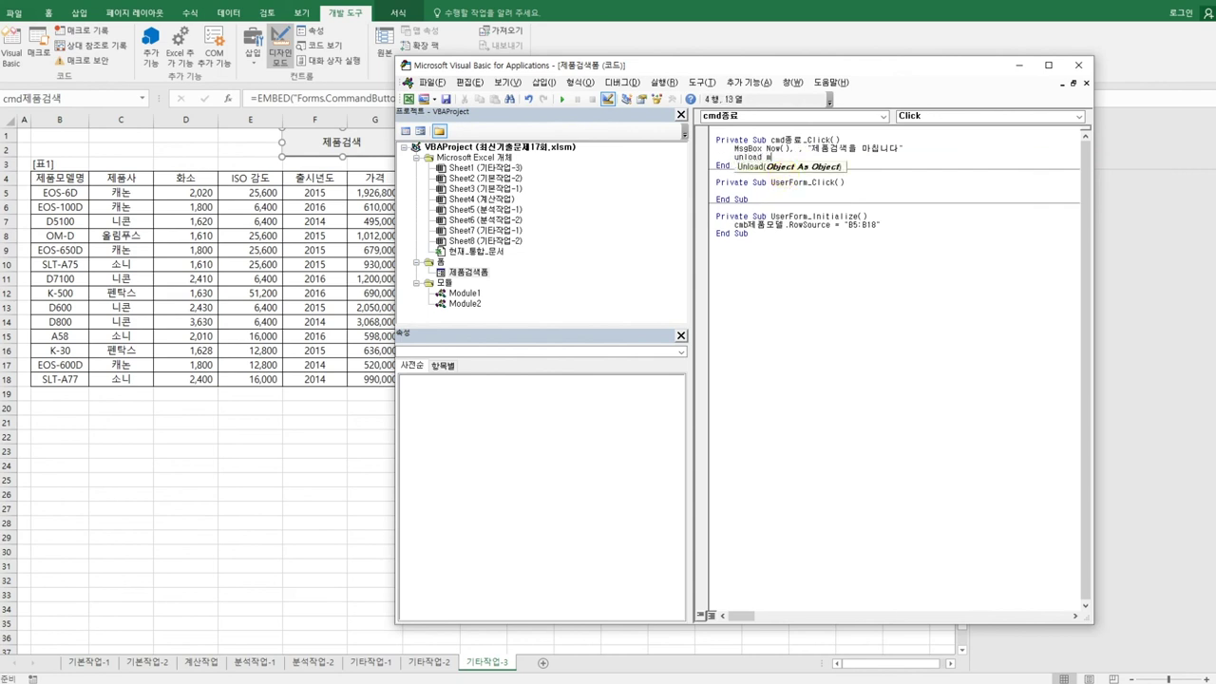
pyautogui.write('e')
pyautogui.click(791, 166)
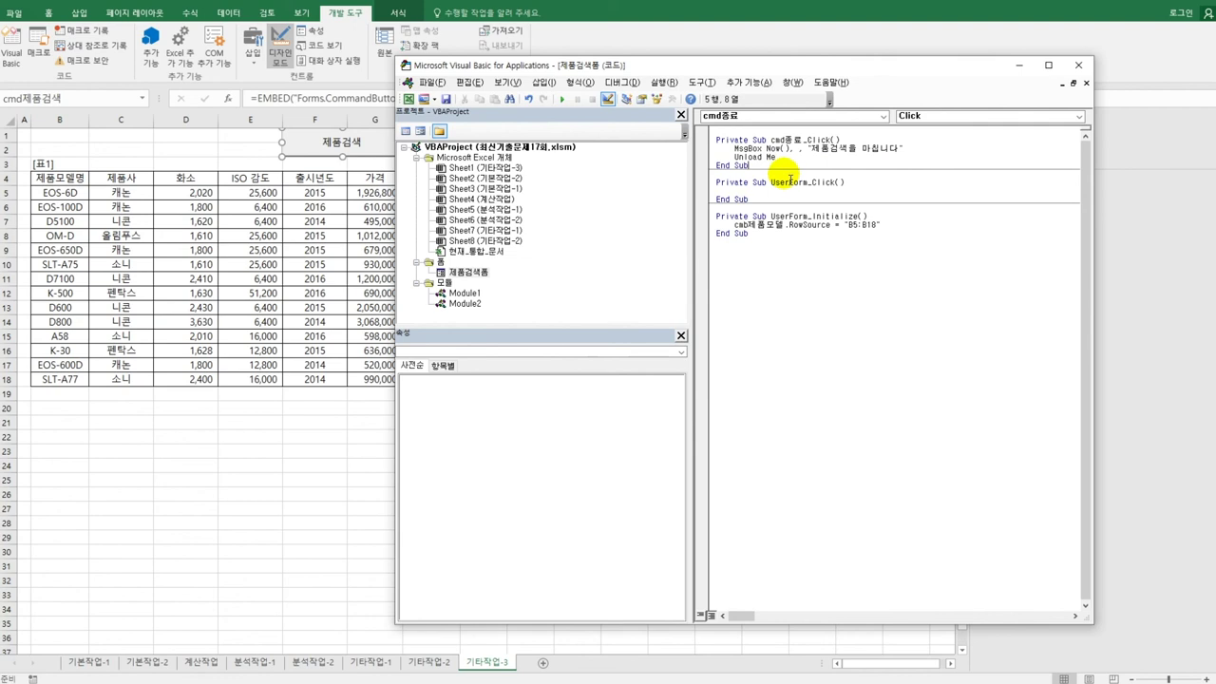
# Step: Create the Click event procedure of cmd검색 in the code of 제품검색폼
pyautogui.click(788, 116)
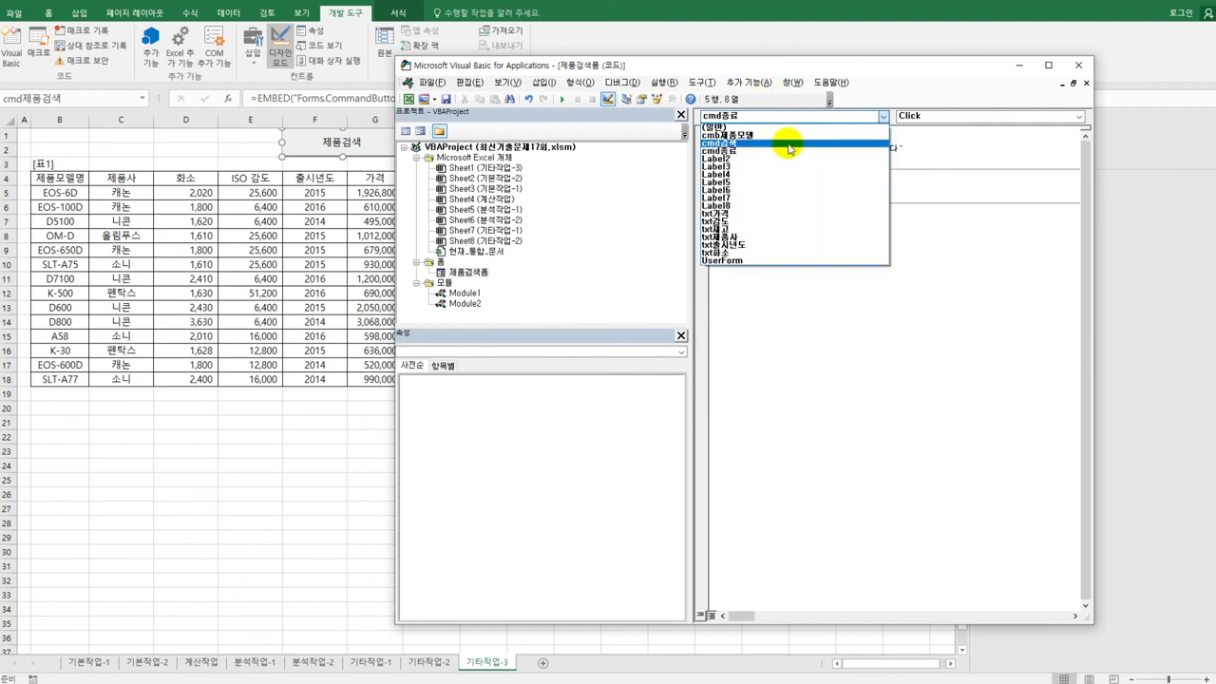
pyautogui.click(787, 144)
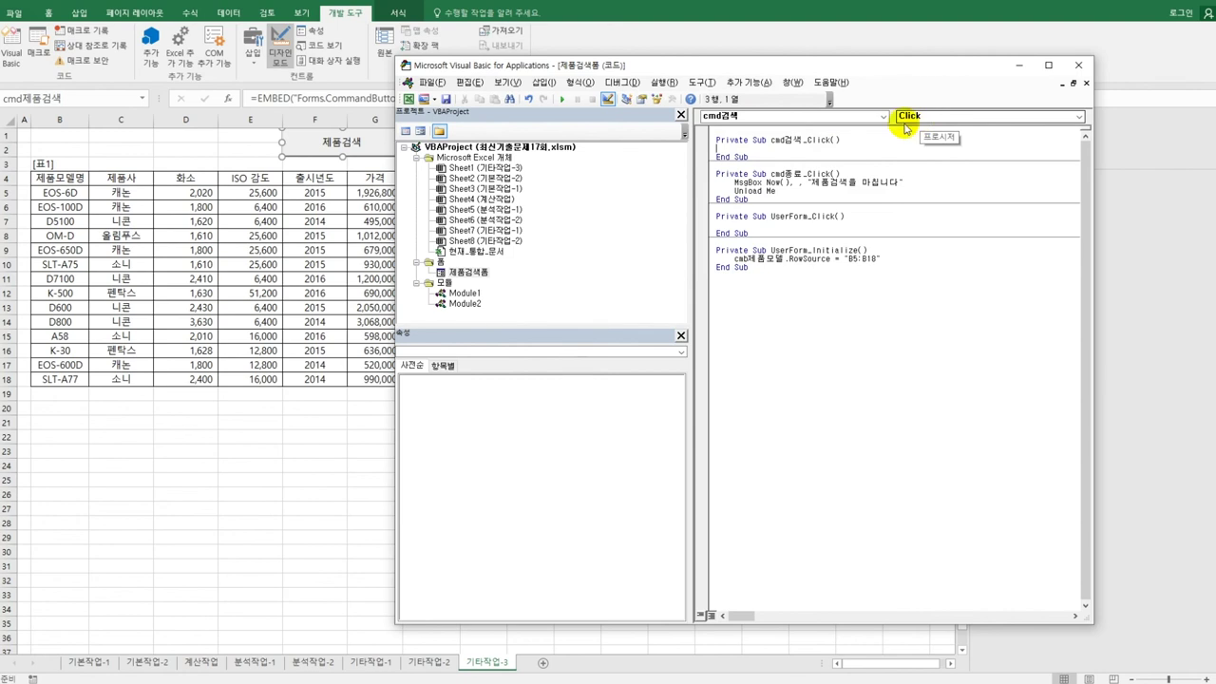
pyautogui.doubleClick(466, 272)
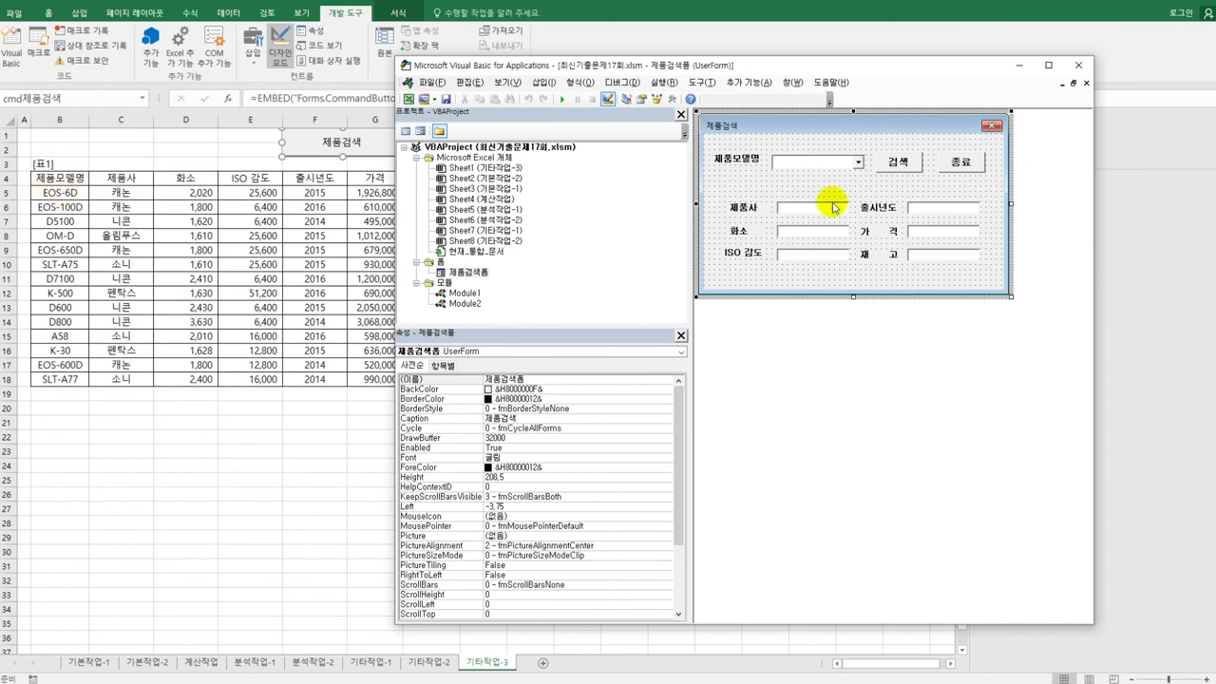
pyautogui.doubleClick(900, 163)
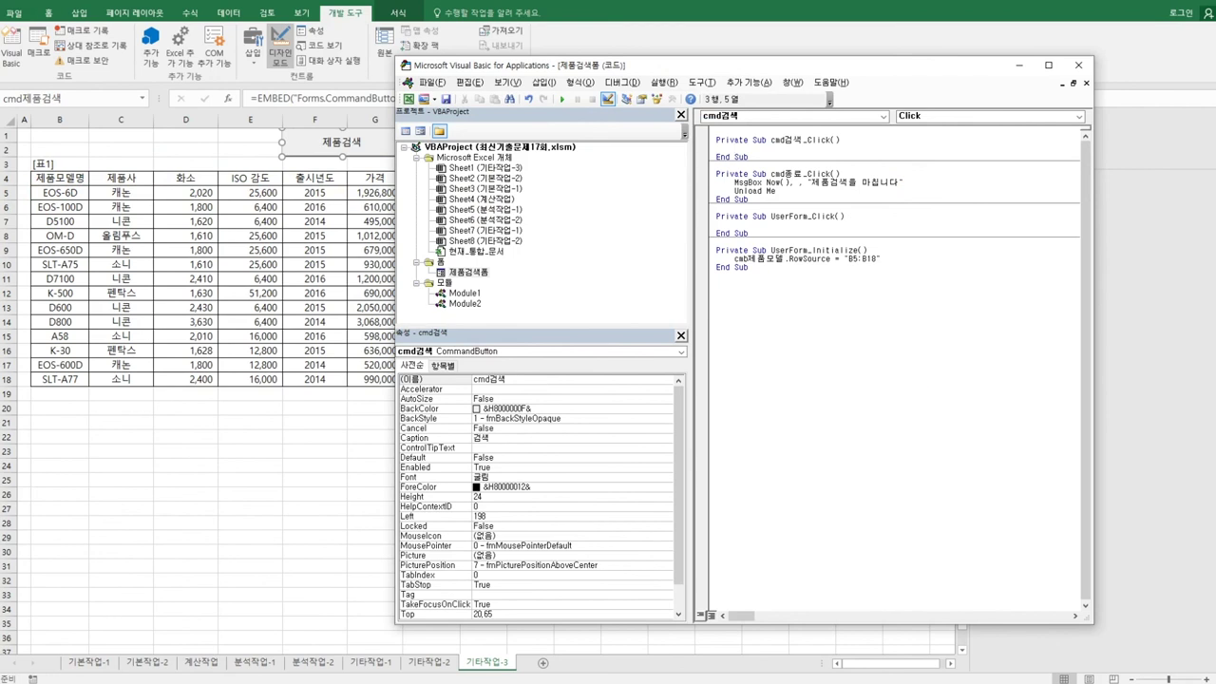
# Step: In the cmd검색 Click procedure, set iRow to cmb제품모델.ListIndex + 5, followed by a blank line
pyautogui.write('iRow =')
pyautogui.write('cmb제품ㅁ')
pyautogui.write('ㄷ')
pyautogui.write('ㅔㄹ.')
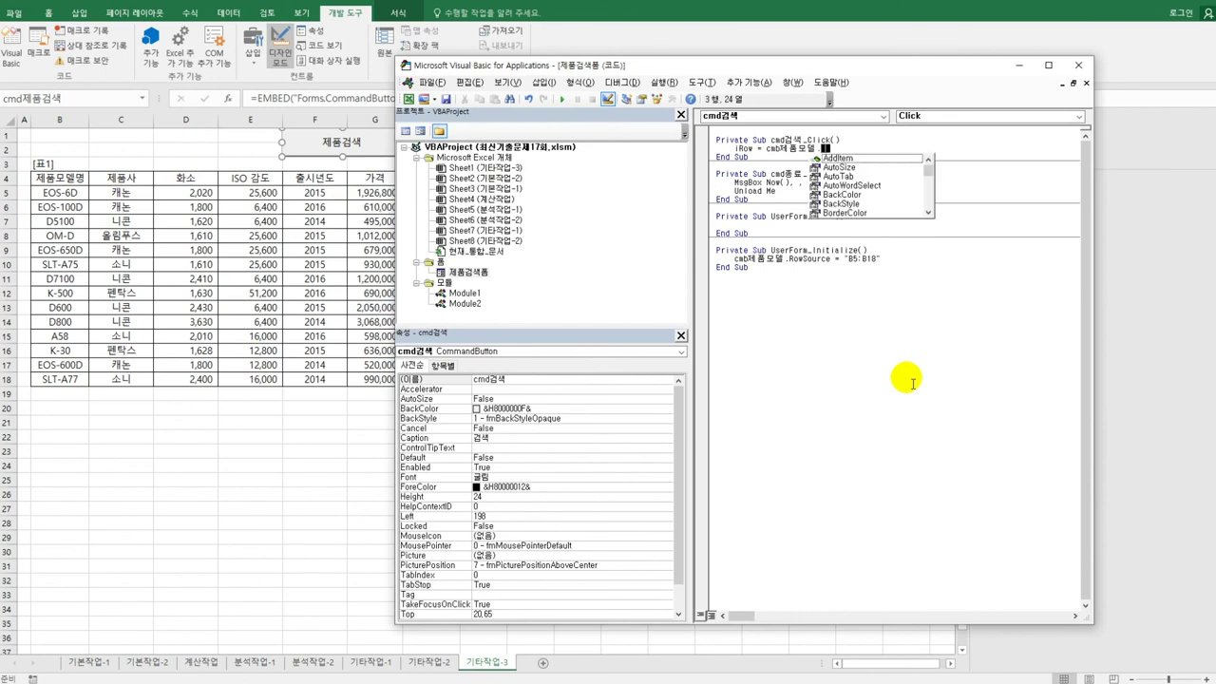
pyautogui.write('listin')
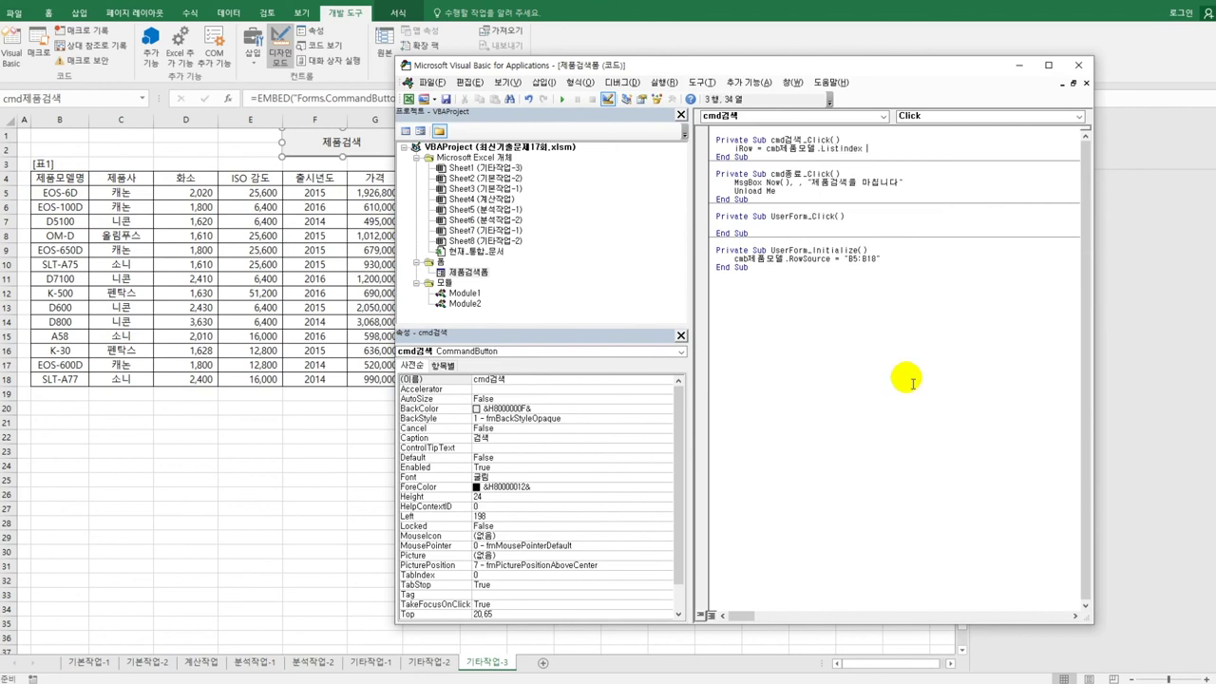
pyautogui.write(' + 5')
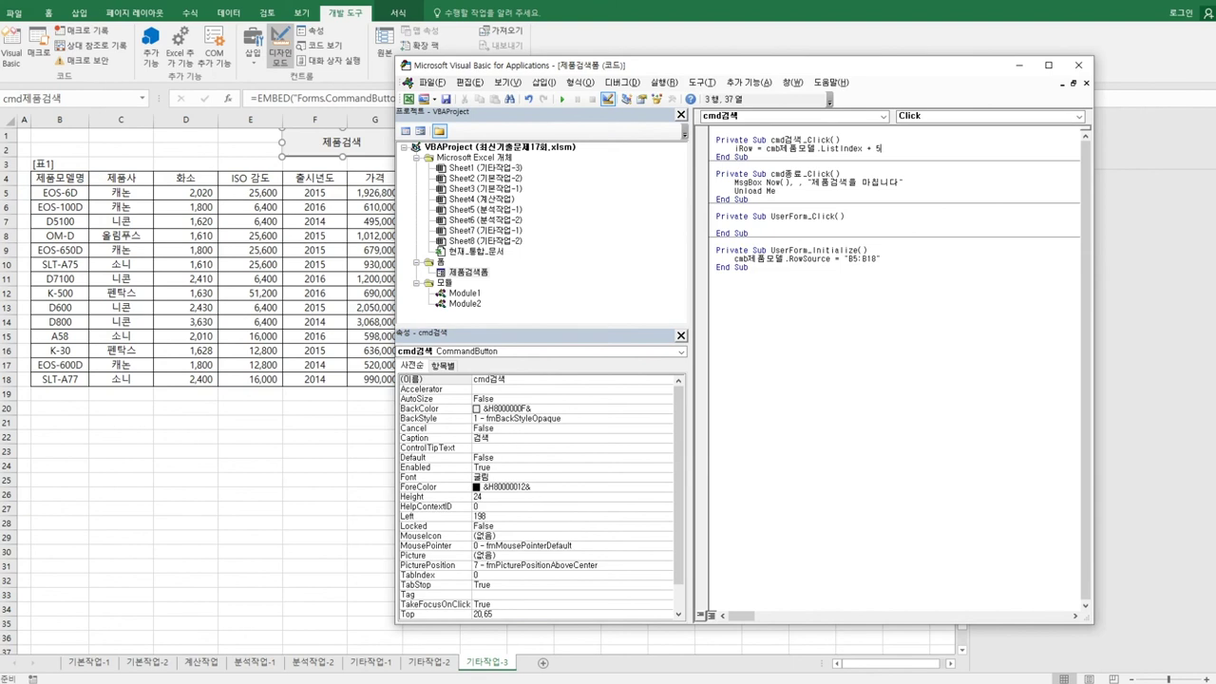
pyautogui.press('Return')
pyautogui.press('Return')
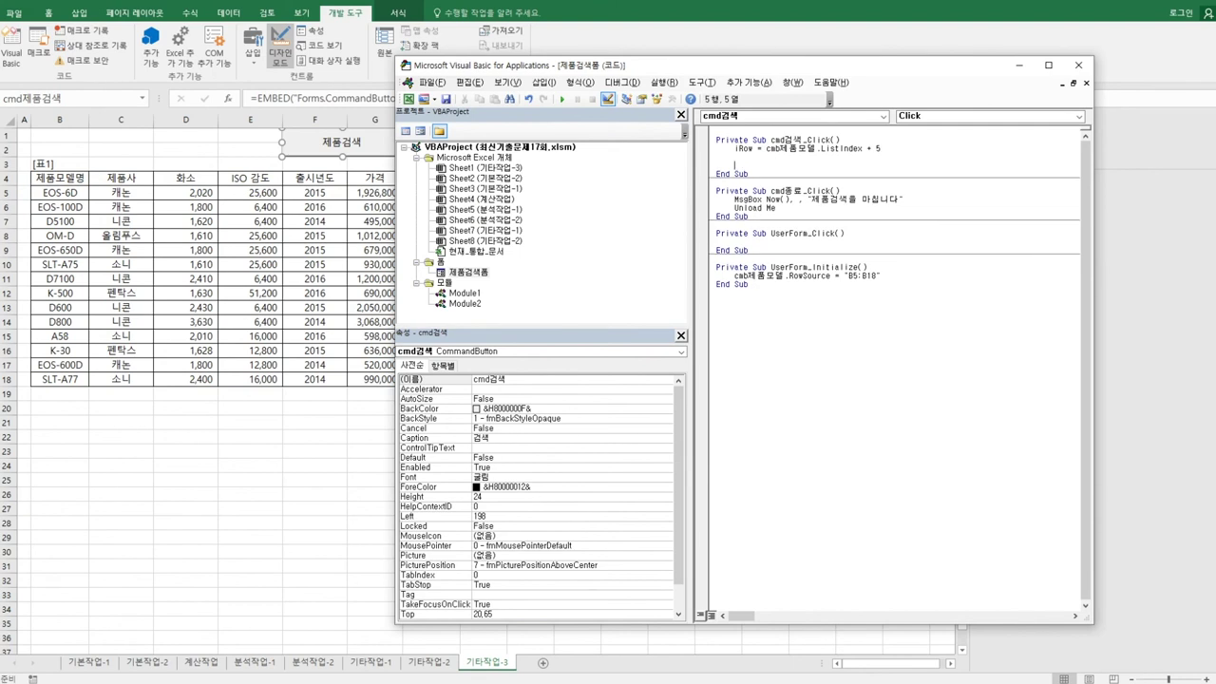
# Step: Check the names of the six text boxes on 제품검색폼 and return to the cmd검색 Click code
pyautogui.doubleClick(469, 273)
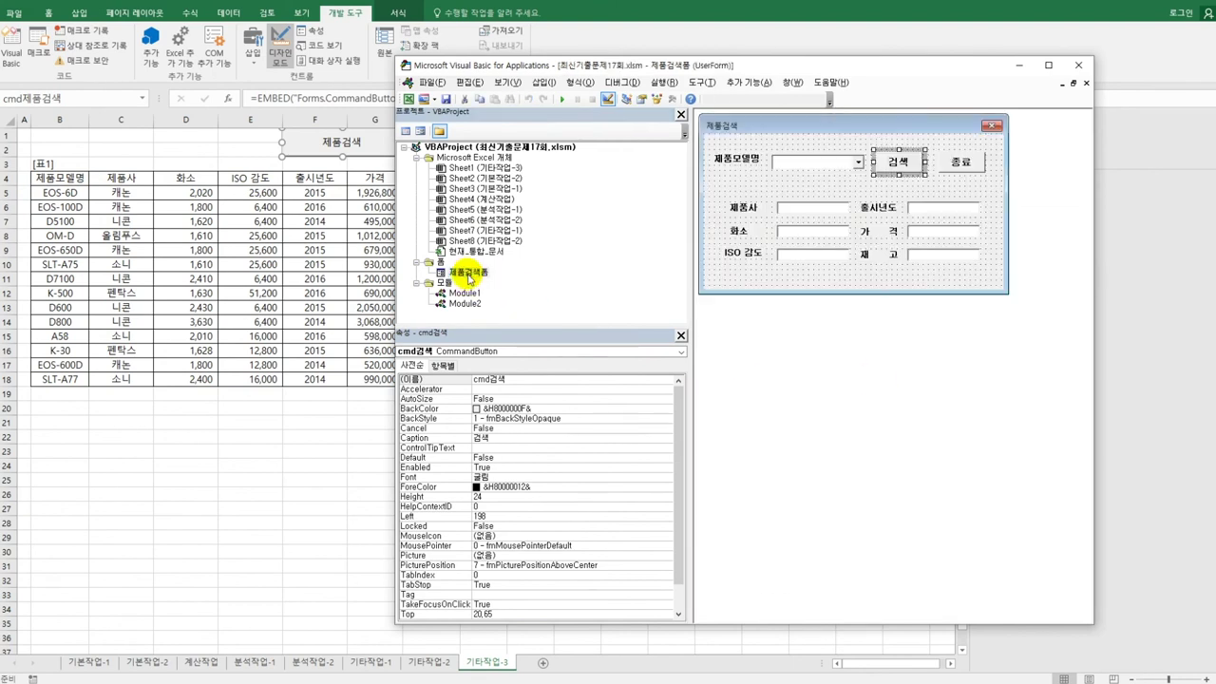
pyautogui.click(812, 207)
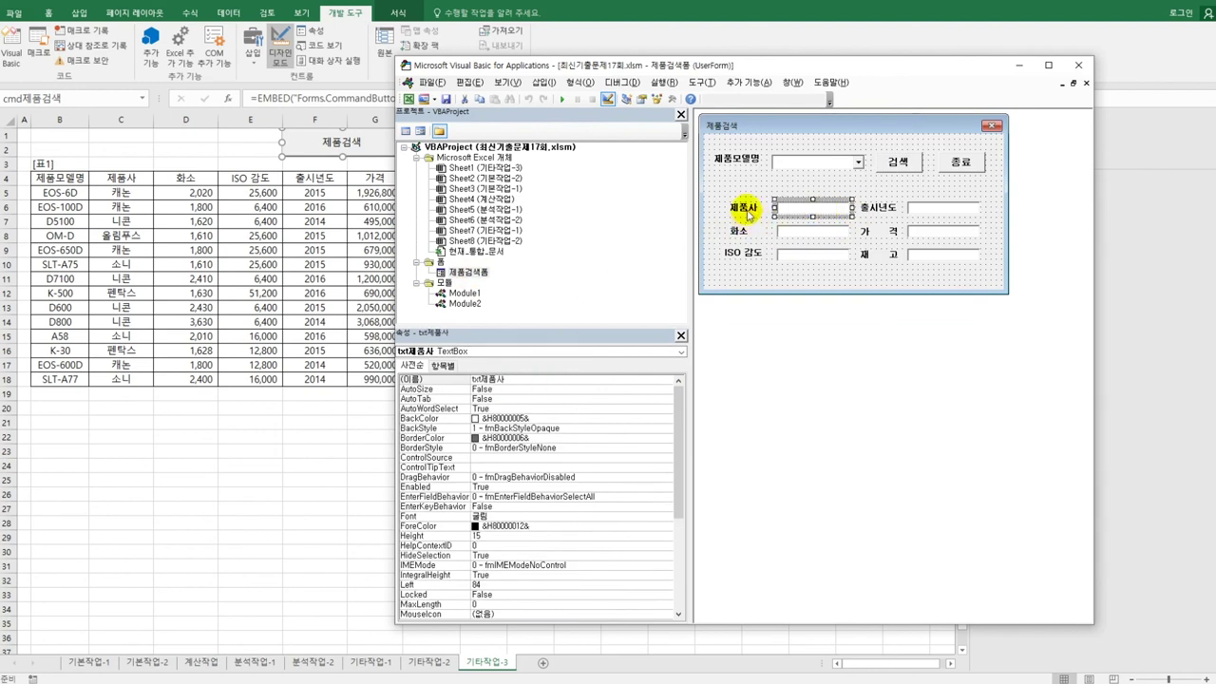
pyautogui.click(807, 231)
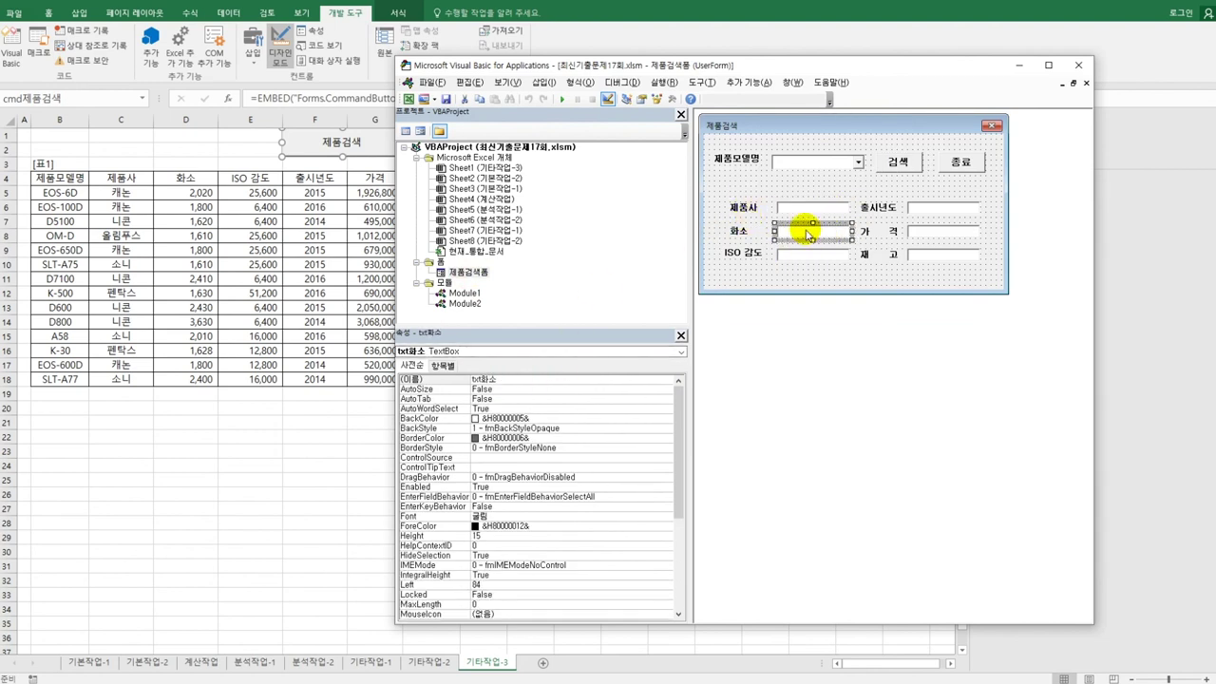
pyautogui.click(805, 256)
pyautogui.click(926, 209)
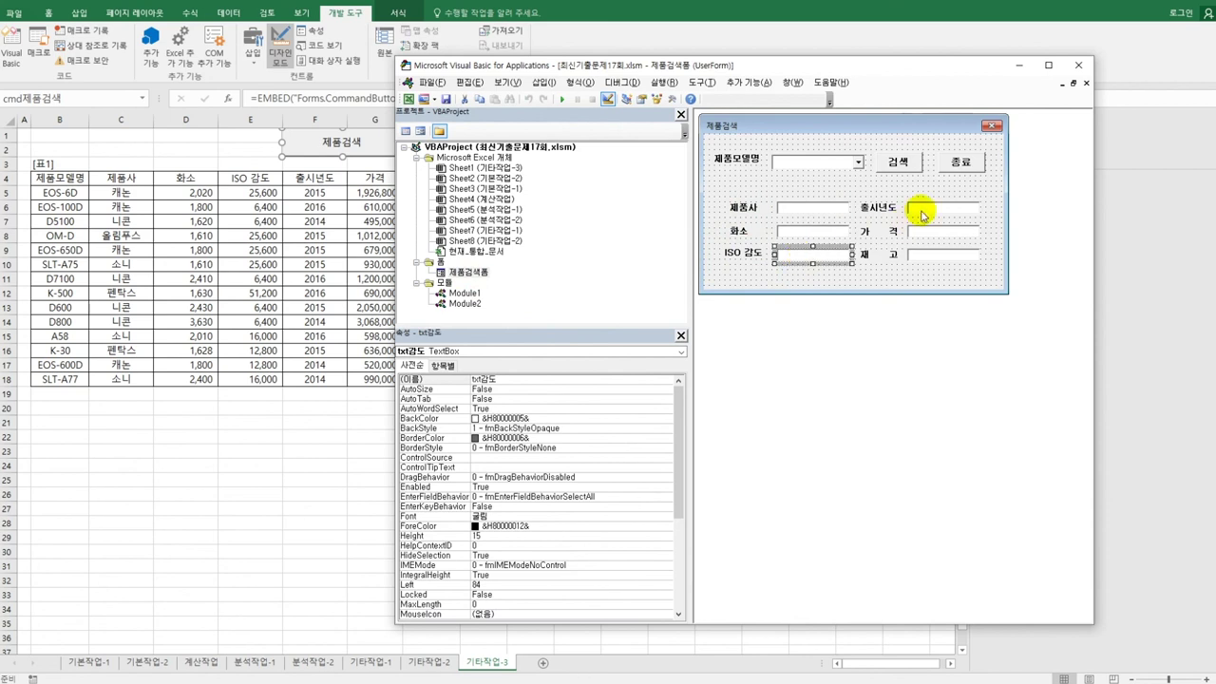
pyautogui.click(926, 234)
pyautogui.click(934, 264)
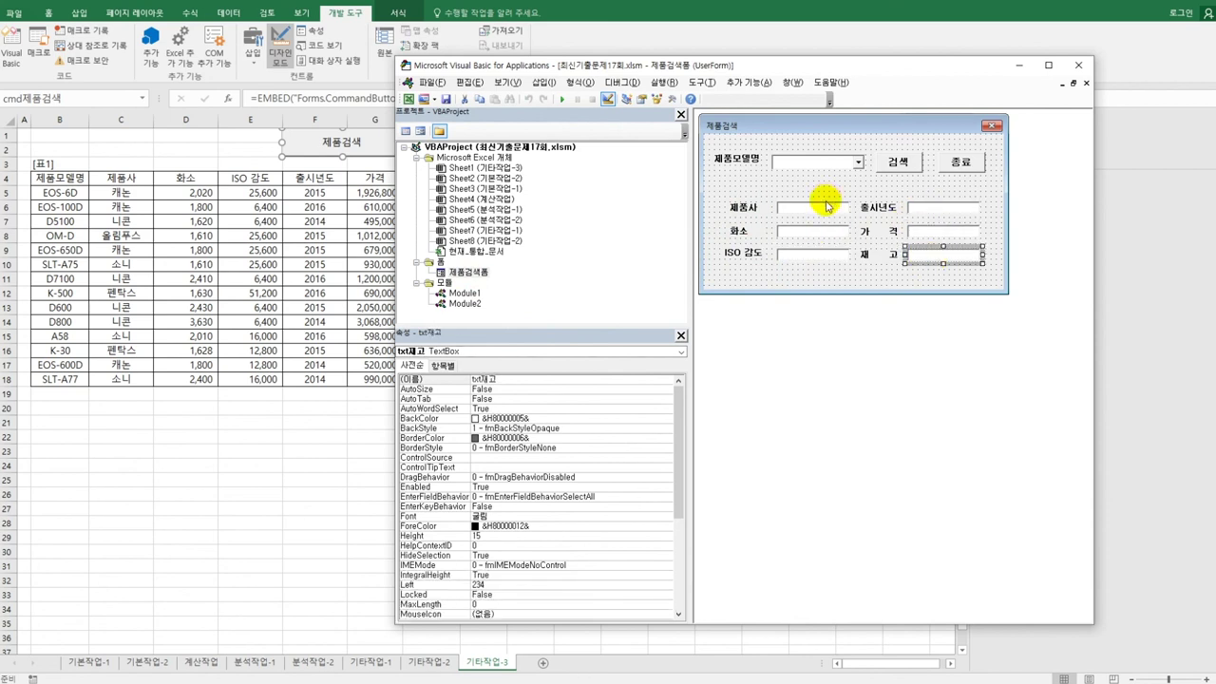
pyautogui.doubleClick(903, 154)
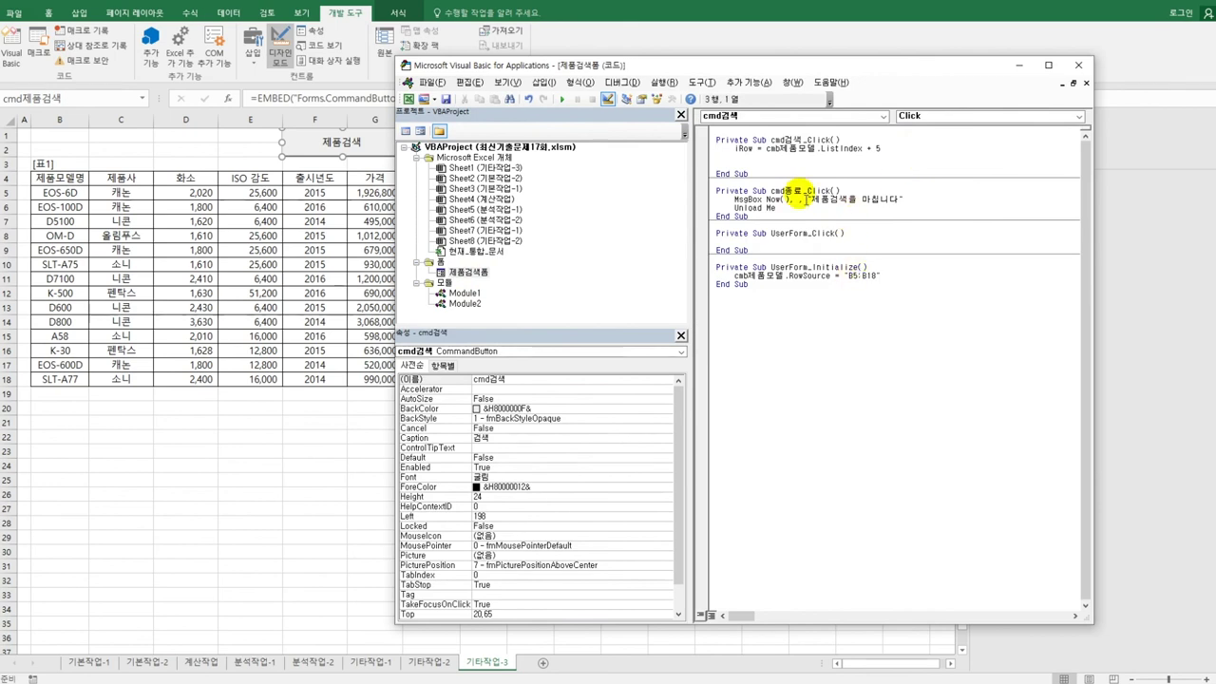
# Step: Add the statement txt제품사 = Cells(iRow, 3) to the cmd검색 Click procedure
pyautogui.write('txt')
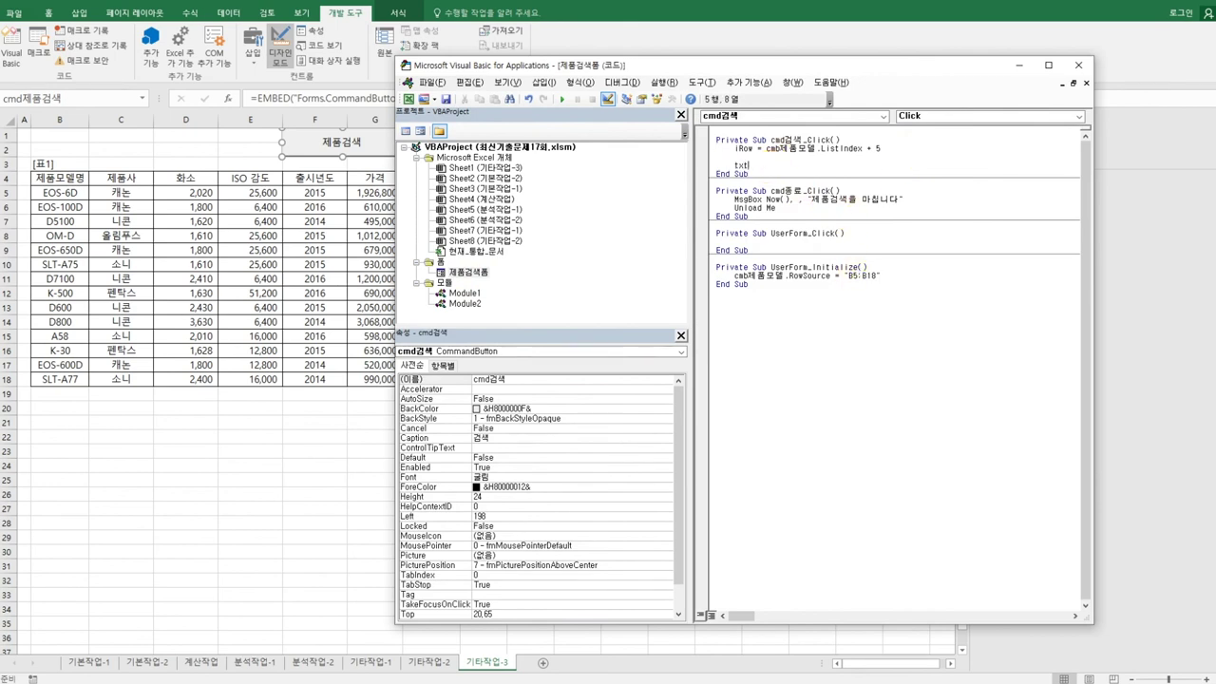
pyautogui.write('제품사 =')
pyautogui.press('BackSpace')
pyautogui.write('cells(iRow,')
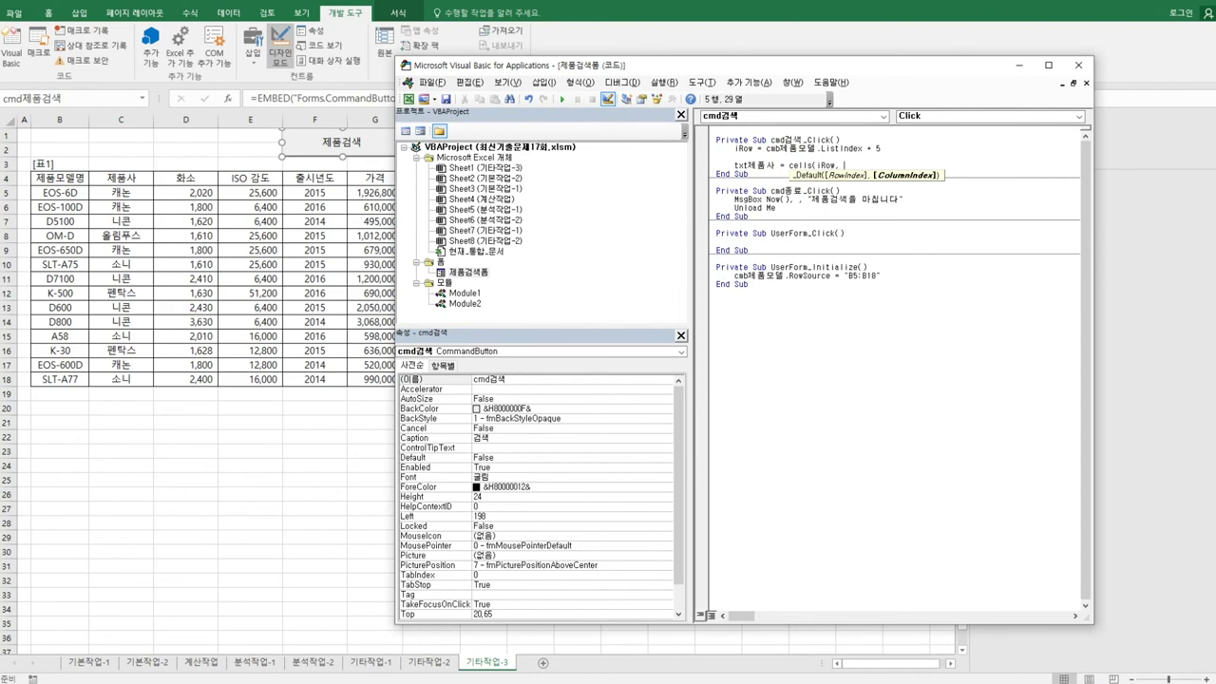
pyautogui.write('3)')
pyautogui.press('Return')
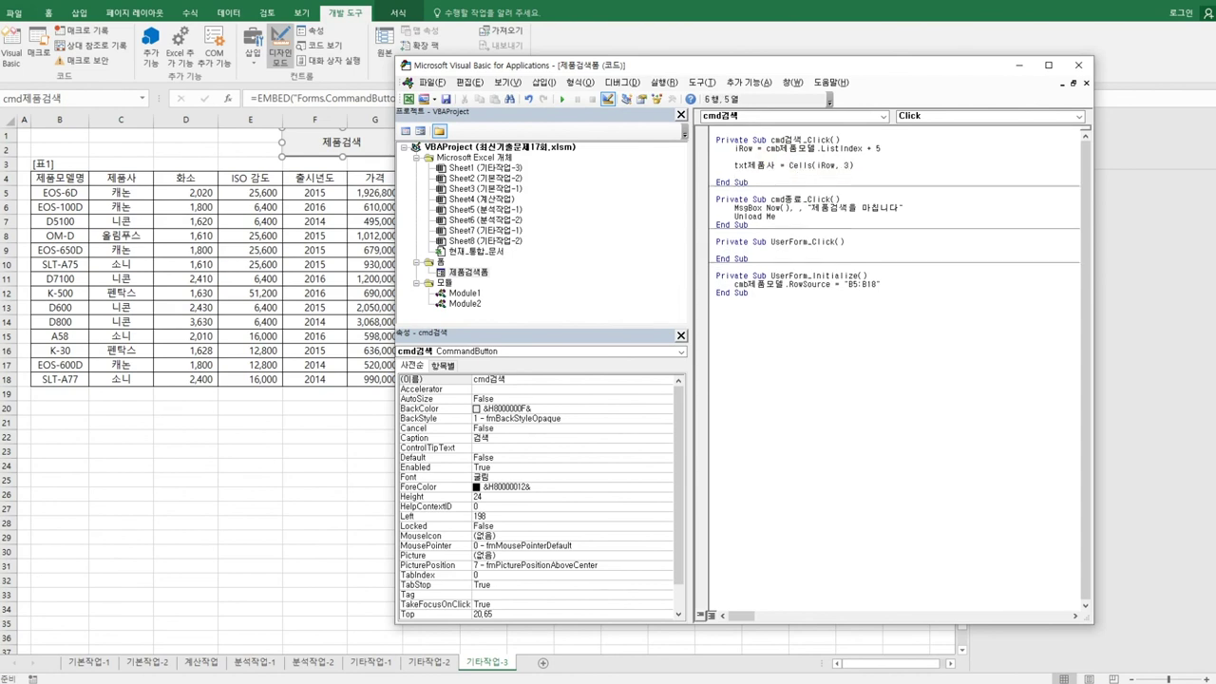
# Step: Duplicate the txt제품사 = Cells(iRow, 3) line five times below itself
pyautogui.hotkey('shift', 'End')
pyautogui.hotkey('ctrl', 'c')
pyautogui.press('Down')
pyautogui.hotkey('ctrl', 'v')
pyautogui.hotkey('ctrl', 'v')
pyautogui.hotkey('ctrl', 'v')
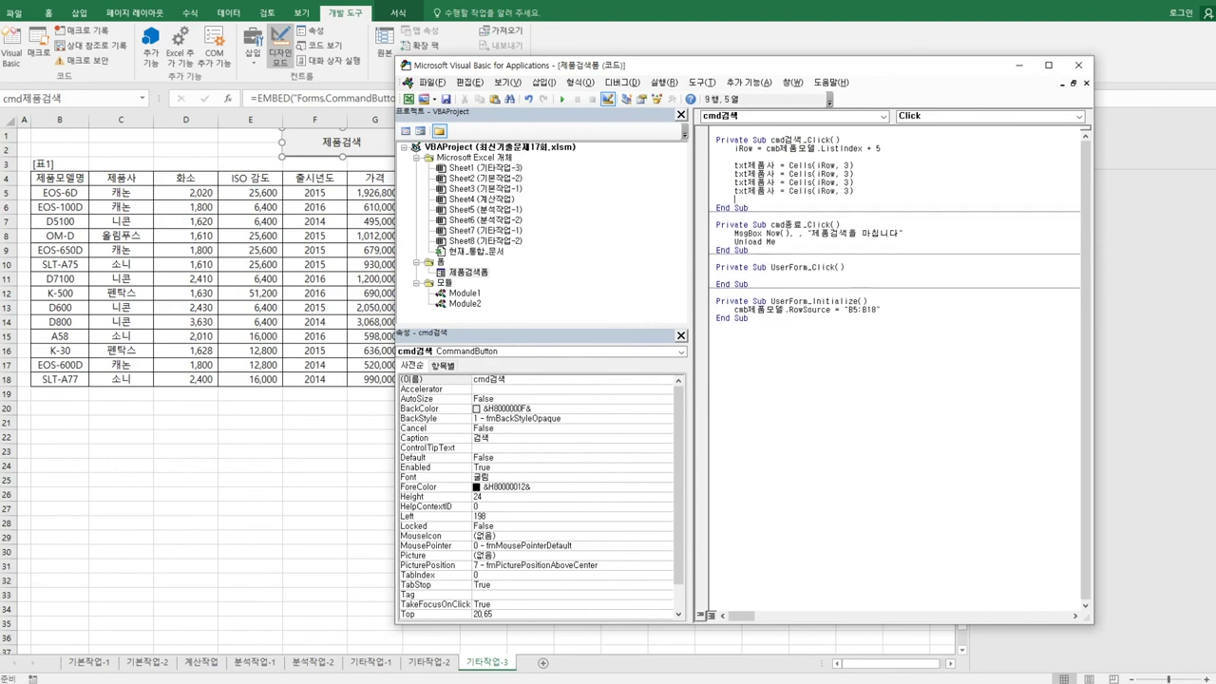
pyautogui.hotkey('ctrl', 'v')
pyautogui.hotkey('ctrl', 'v')
# Step: Change the second assignment line to txt화소 = Cells(iRow, 4)
pyautogui.press('Up')
pyautogui.press('Up')
pyautogui.press('Up')
pyautogui.press('Up')
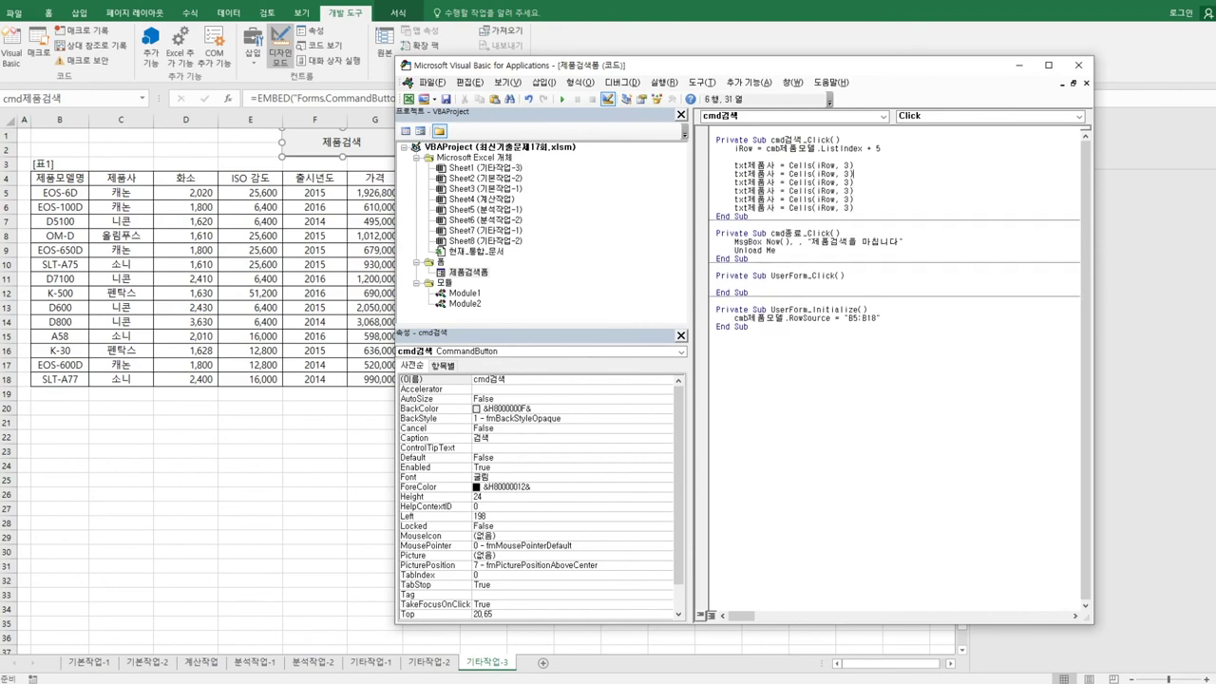
pyautogui.press('Home')
pyautogui.hotkey('shift', 'Right')
pyautogui.hotkey('shift', 'Right')
pyautogui.hotkey('shift', 'Right')
pyautogui.write('ㅎ')
pyautogui.write('화소')
pyautogui.press('Delete')
pyautogui.write('4')
# Step: Set the column numbers in the remaining four Cells(iRow, …) assignment lines to 5, 6, 7 and 8
pyautogui.press('Down')
pyautogui.press('Delete')
pyautogui.write('5')
pyautogui.press('Delete')
pyautogui.write('7')
pyautogui.press('Down')
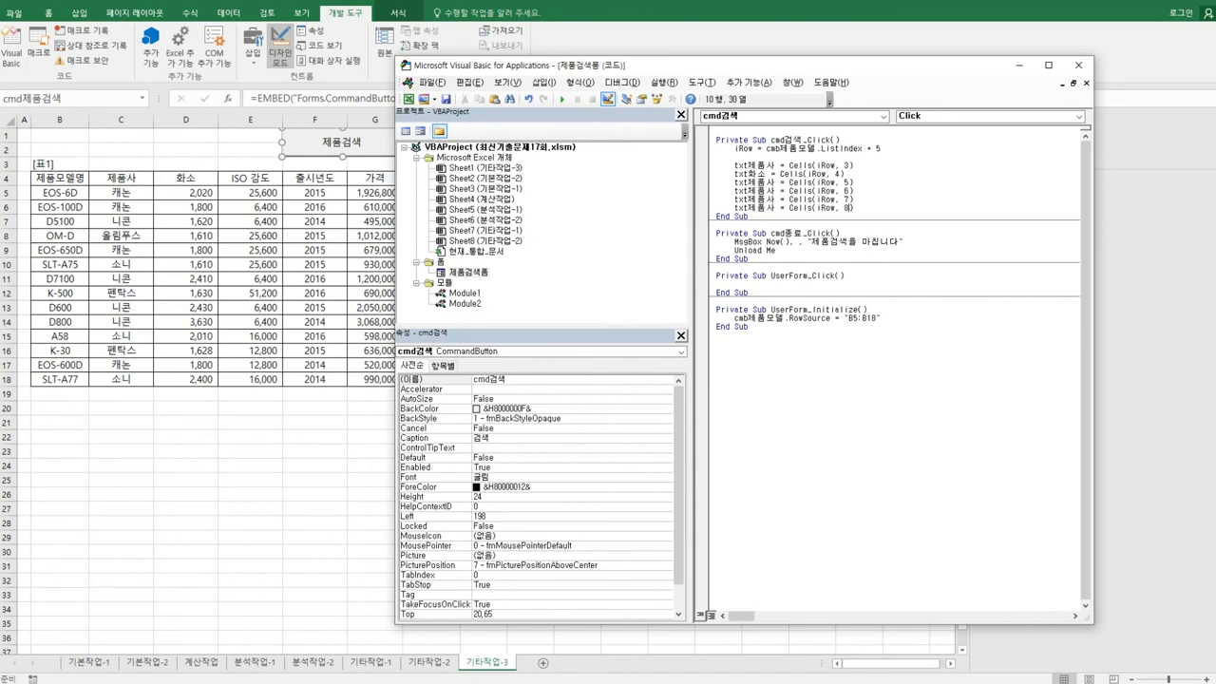
pyautogui.press('Up')
# Step: Rename the text boxes in the column 5 and 6 assignment lines to txt감도 and txt출시년도
pyautogui.click(750, 182)
pyautogui.hotkey('shift', 'Right')
pyautogui.hotkey('shift', 'Right')
pyautogui.hotkey('shift', 'Right')
pyautogui.write('r ㅏㅁㄷ')
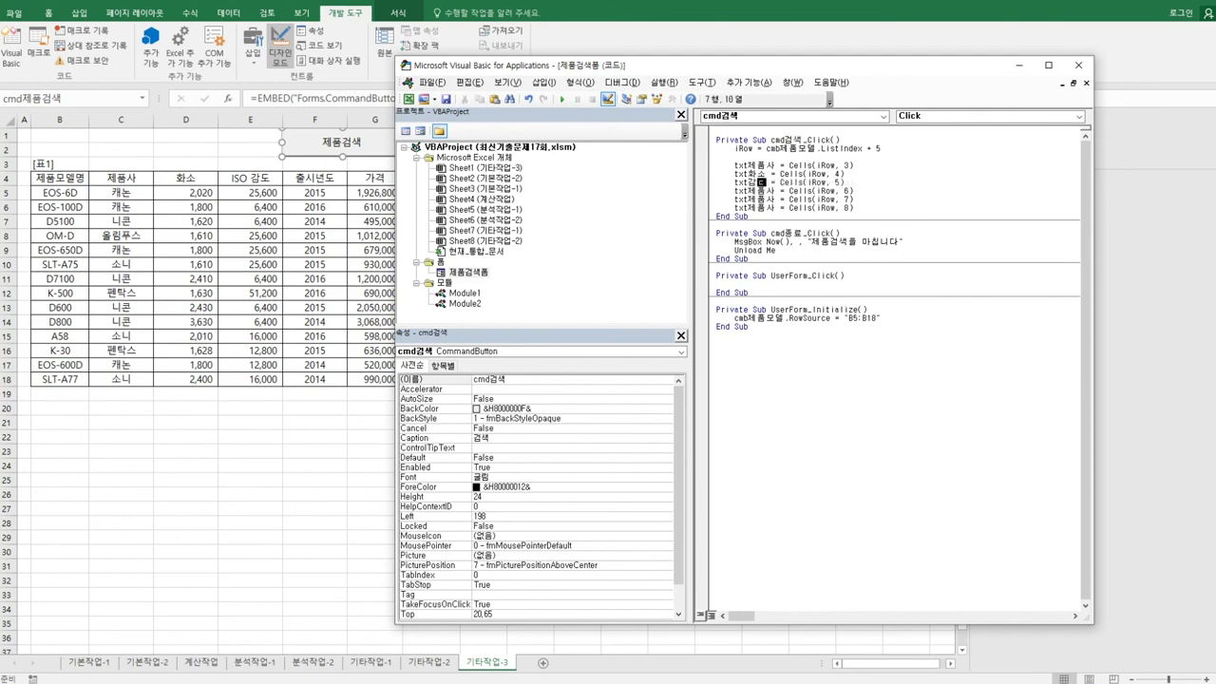
pyautogui.write('ㅗ')
pyautogui.press('Down')
pyautogui.hotkey('shift', 'Right')
pyautogui.hotkey('shift', 'Right')
pyautogui.hotkey('shift', 'Right')
pyautogui.write('ㅊㅜㄹㅅㅣㄴㅕㄴㄷㅗ')
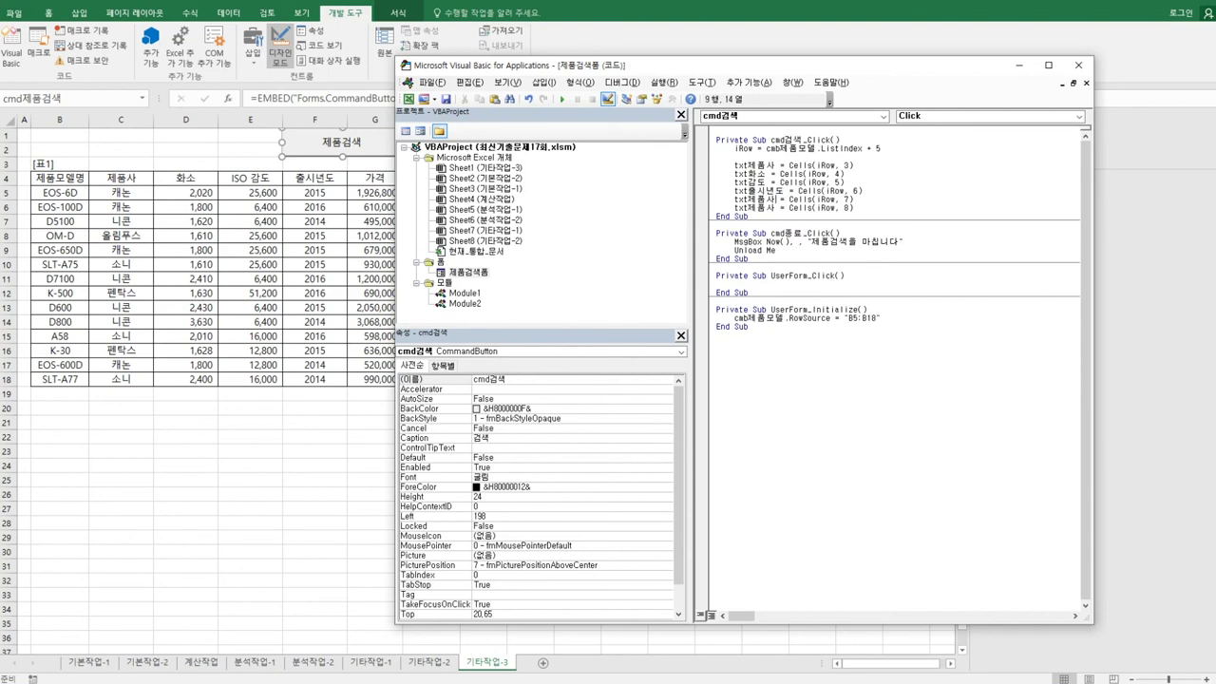
# Step: Rename the text boxes in the column 7 and 8 assignment lines to txt가격 and txt비고
pyautogui.hotkey('shift', 'Left')
pyautogui.hotkey('shift', 'Left')
pyautogui.hotkey('shift', 'Left')
pyautogui.write('ㄱㅏㄱㅕㄱ')
pyautogui.press('Down')
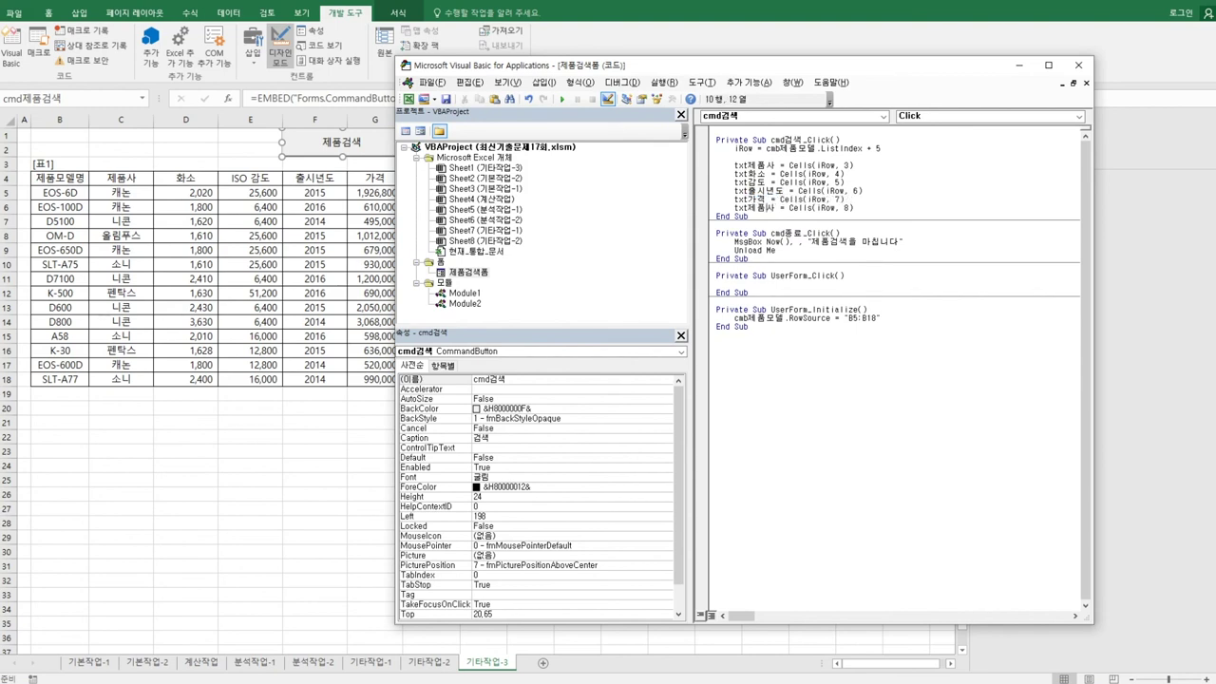
pyautogui.hotkey('shift', 'Left')
pyautogui.hotkey('shift', 'Left')
pyautogui.hotkey('shift', 'Left')
pyautogui.write('ㅁㄱㅗ')
# Step: Wrap the txt가격 value in a Format function: Format(Cells(iRow, 7), "#,##0원")
pyautogui.moveTo(682, 71); pyautogui.dragTo(766, 65)
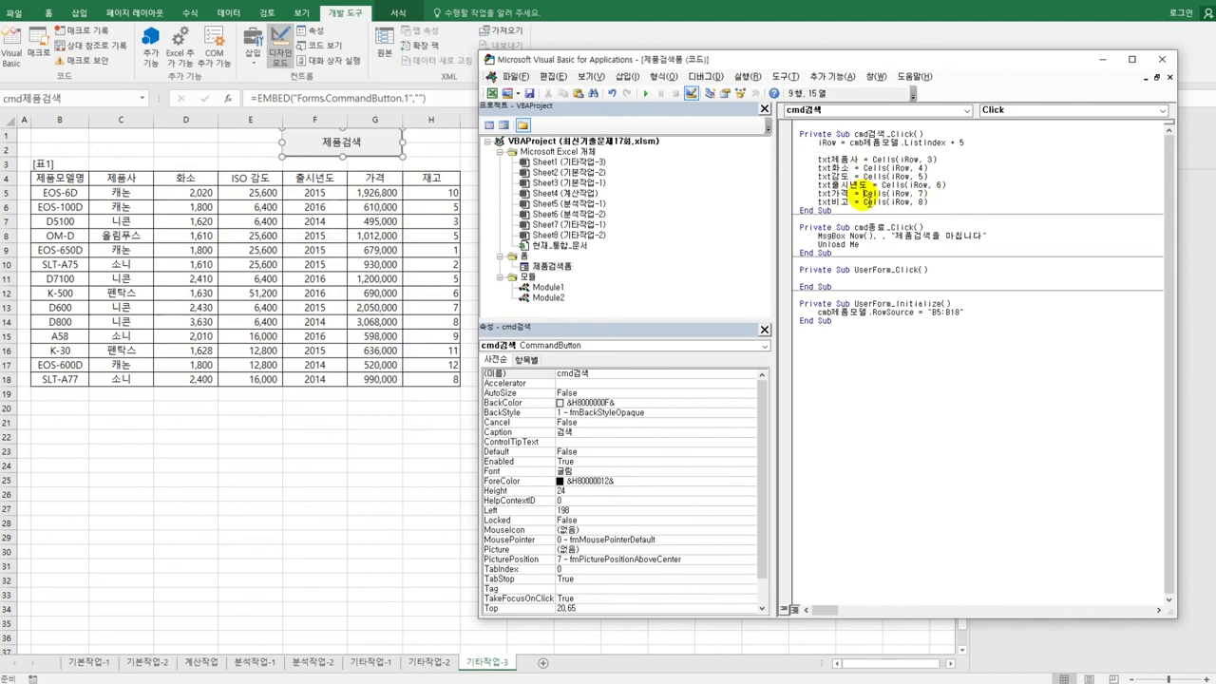
pyautogui.hotkey('shift', 'Right')
pyautogui.write('Format(')
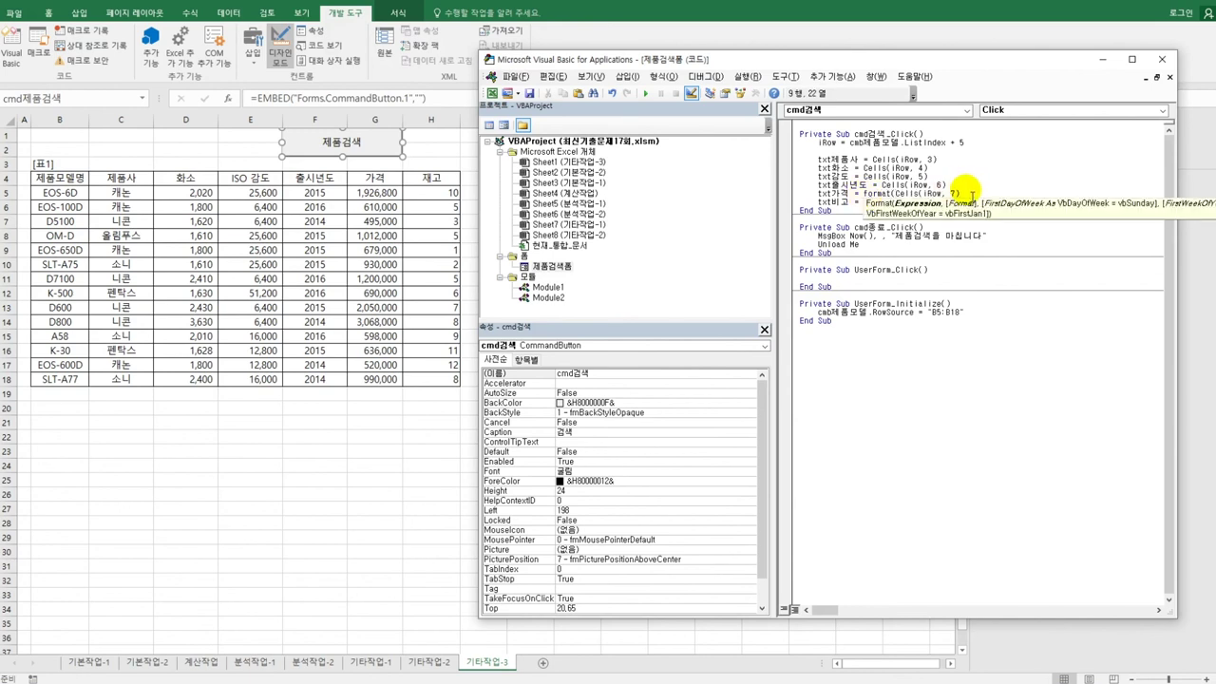
pyautogui.write(',"#,##0원')
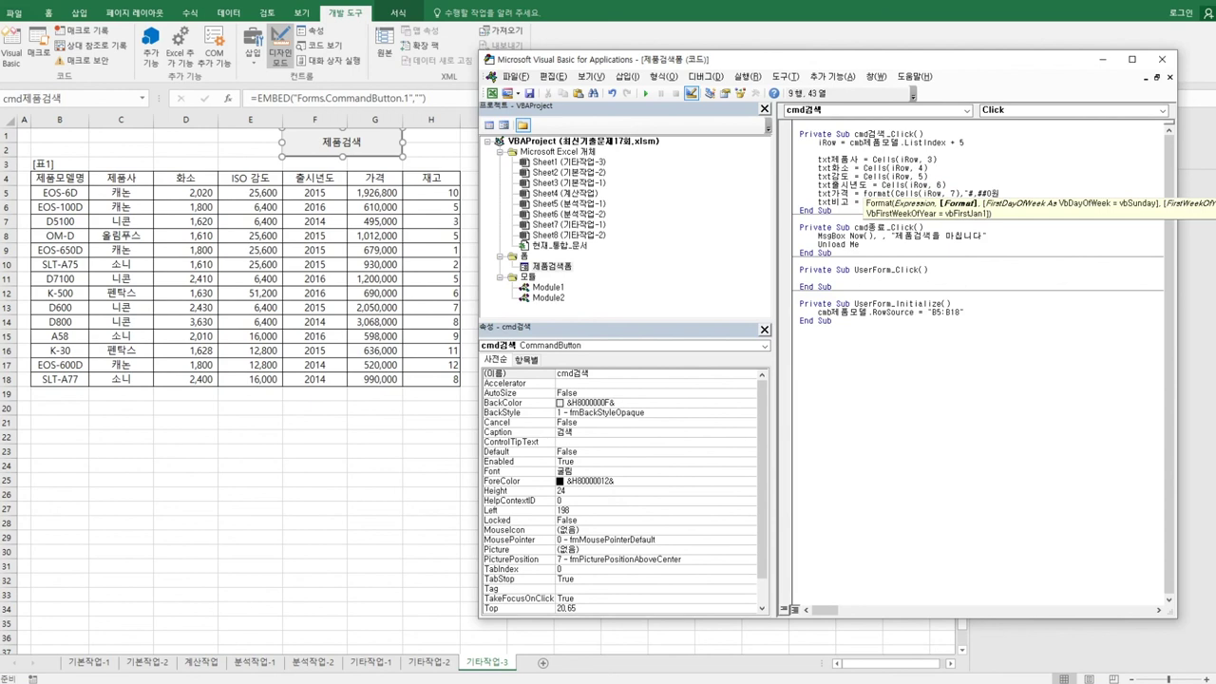
pyautogui.write(')')
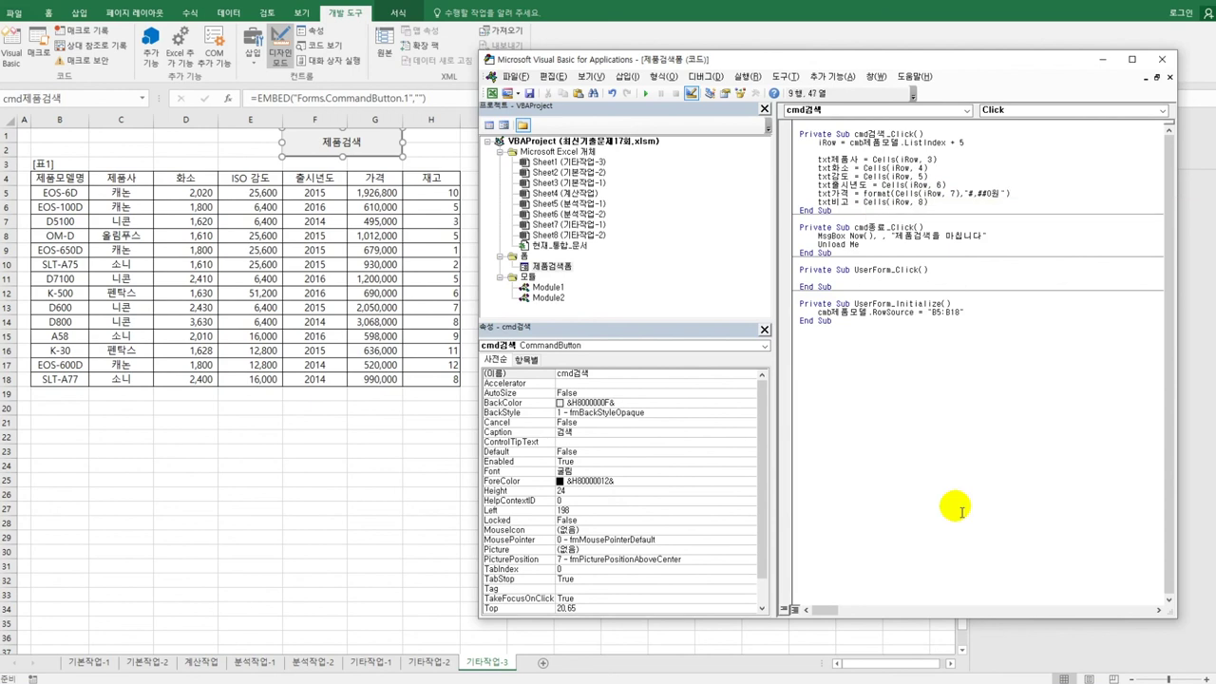
pyautogui.click(961, 511)
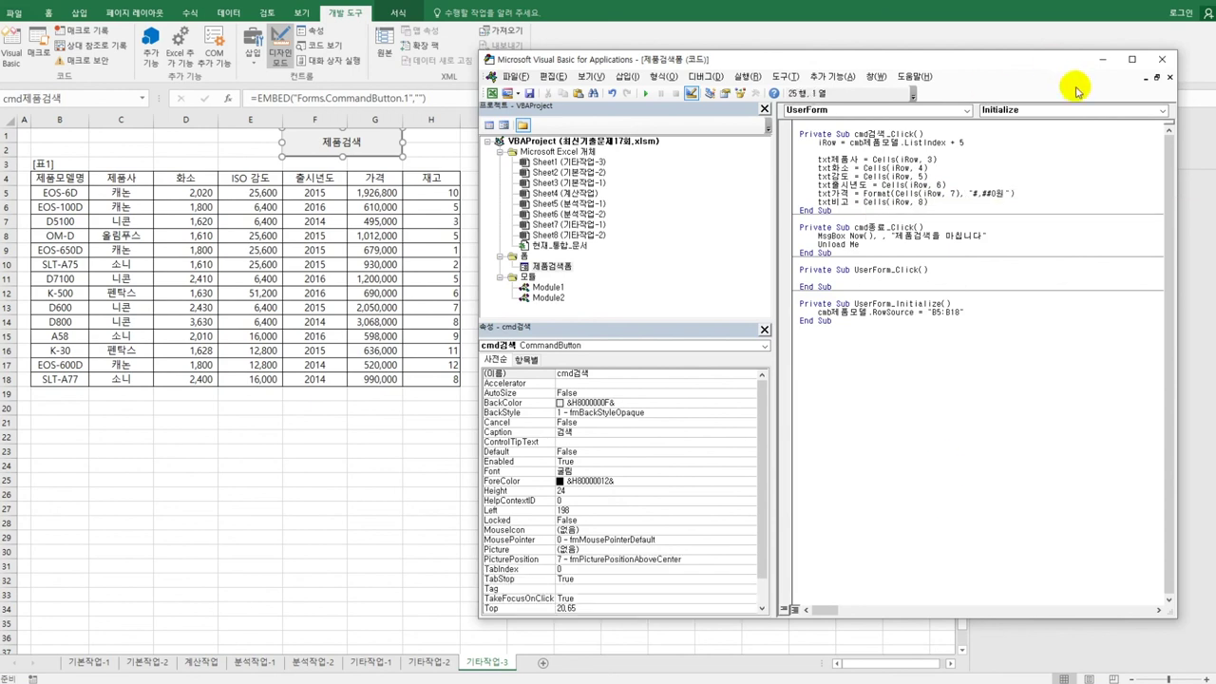
# Step: Return to the 기타작업-3 sheet, turn off design mode and open the 제품검색 form
pyautogui.click(1160, 63)
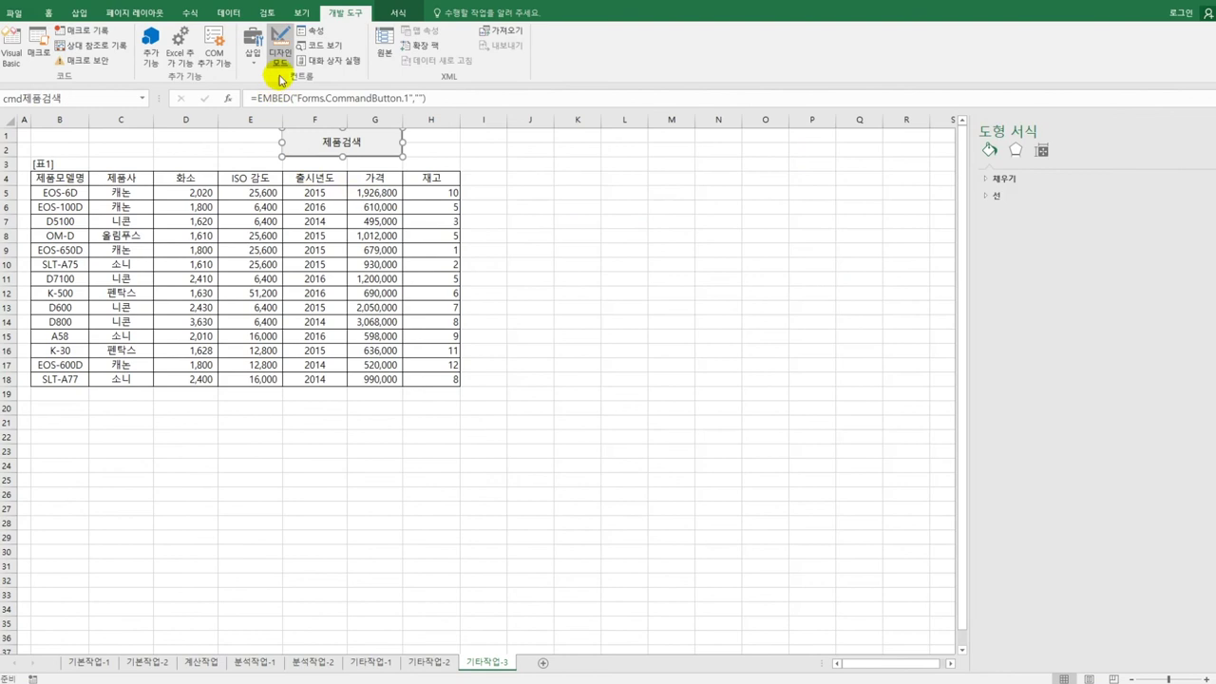
pyautogui.click(284, 64)
pyautogui.click(344, 148)
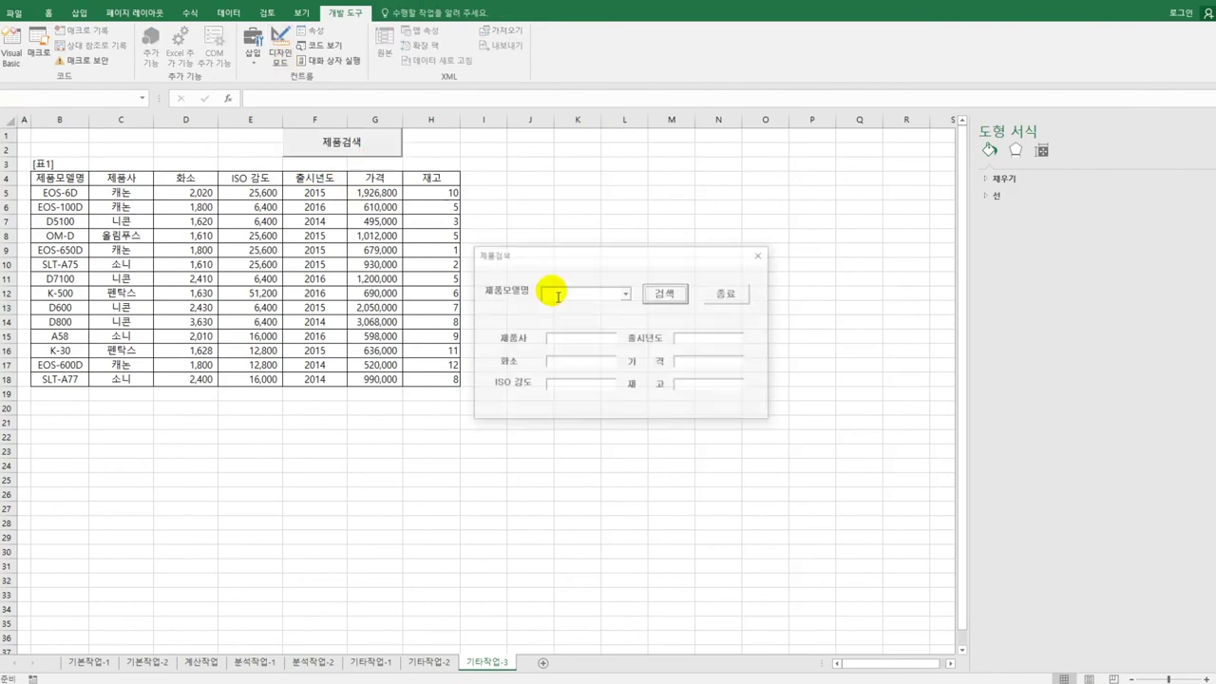
pyautogui.moveTo(562, 262); pyautogui.dragTo(594, 196)
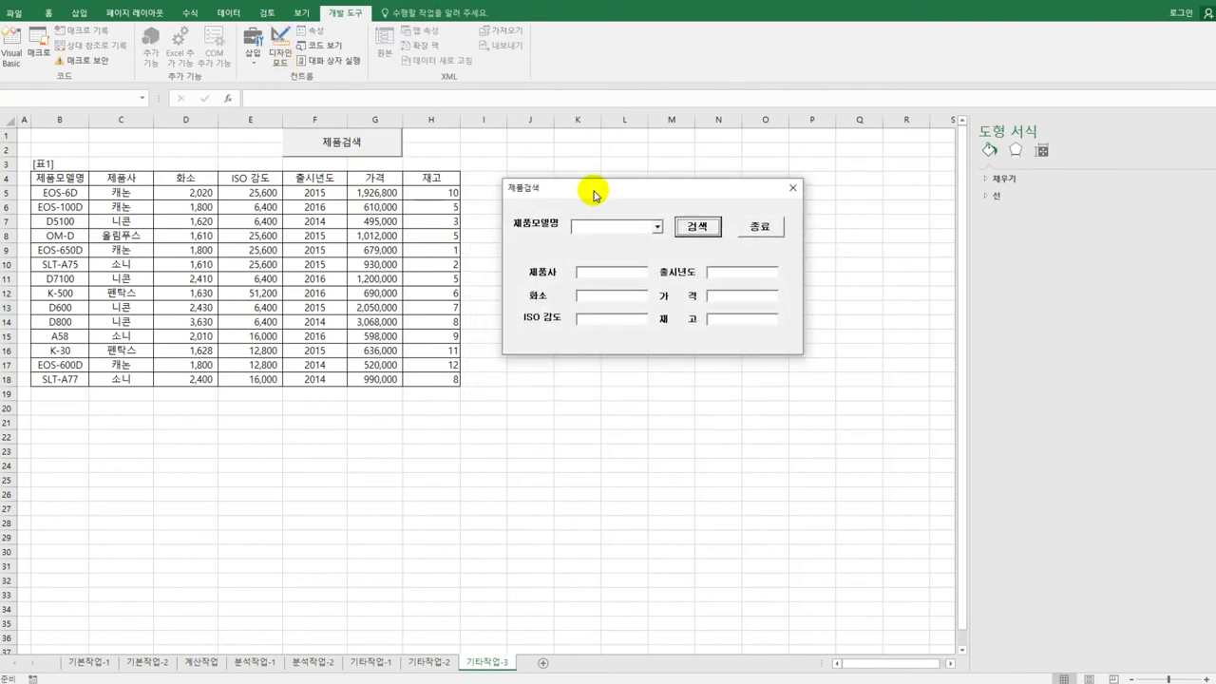
# Step: Look up the model EOS-6D in the form and check the filled-in fields, including 재고
pyautogui.click(656, 226)
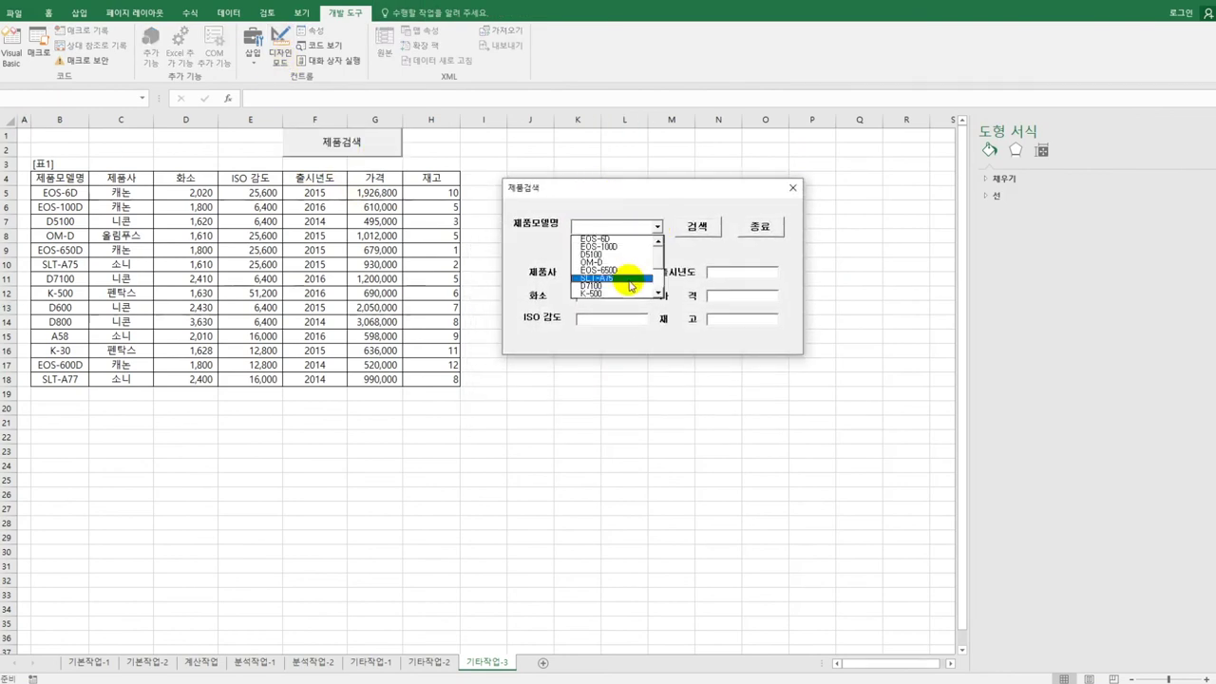
pyautogui.click(613, 238)
pyautogui.click(696, 226)
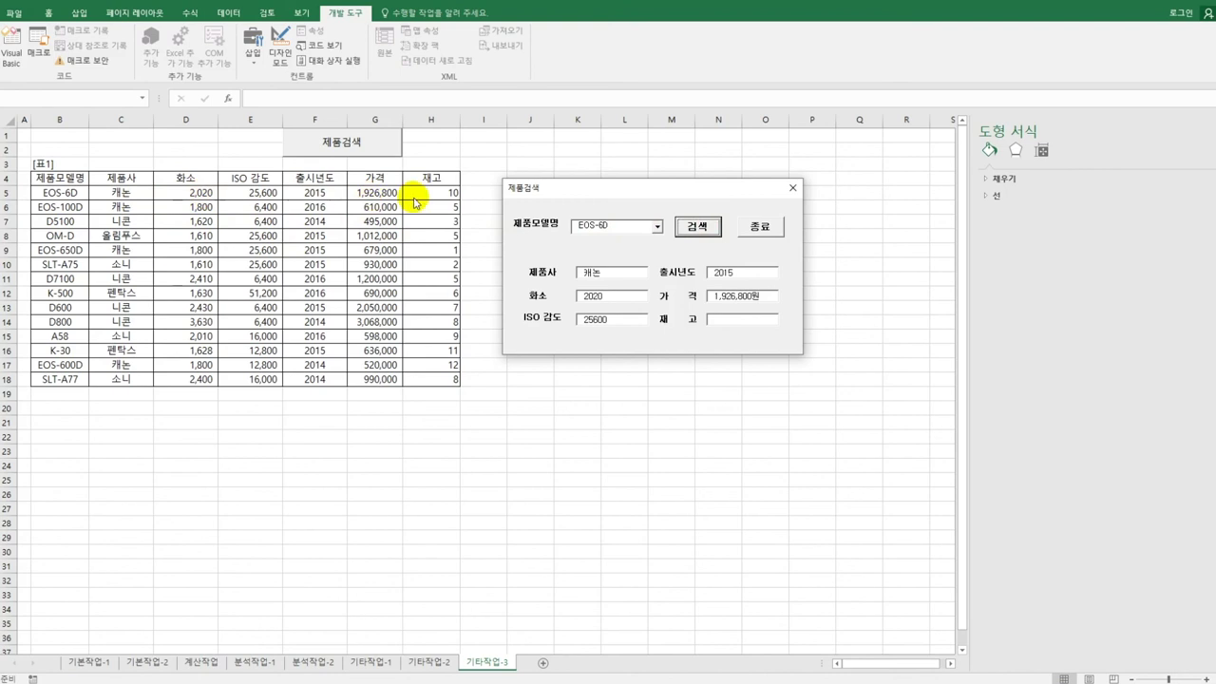
pyautogui.click(744, 324)
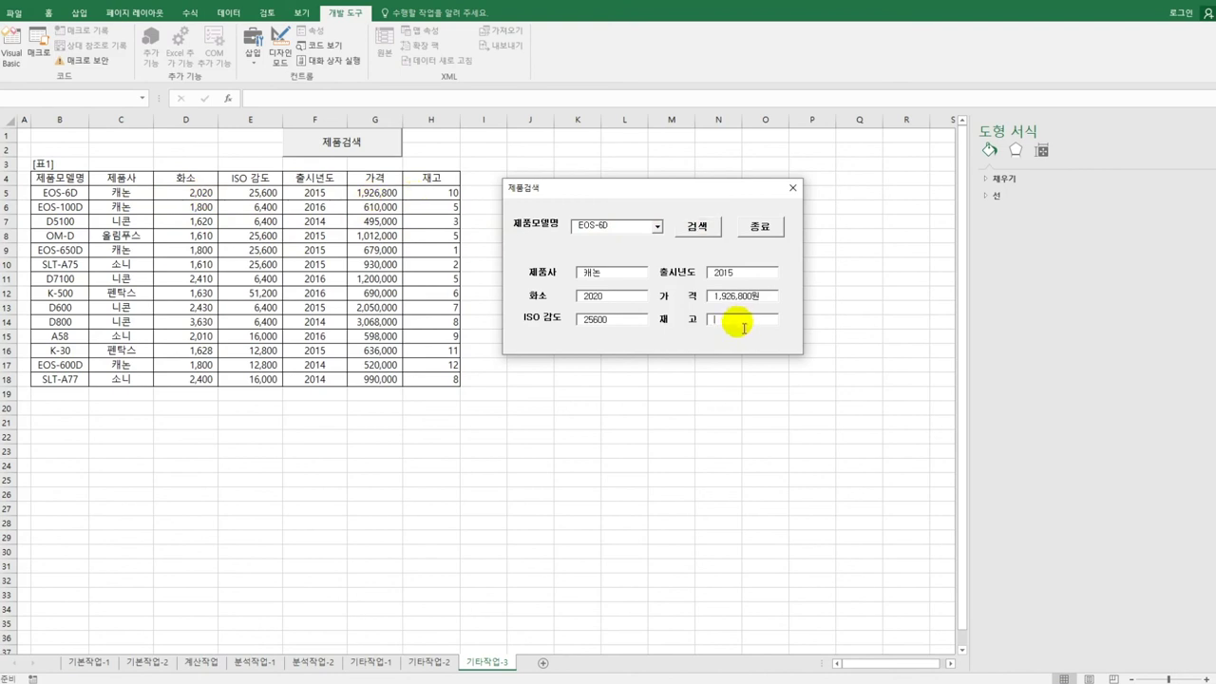
# Step: Close the 제품검색 form and reopen the form's code in the Visual Basic editor
pyautogui.click(792, 187)
pyautogui.click(11, 53)
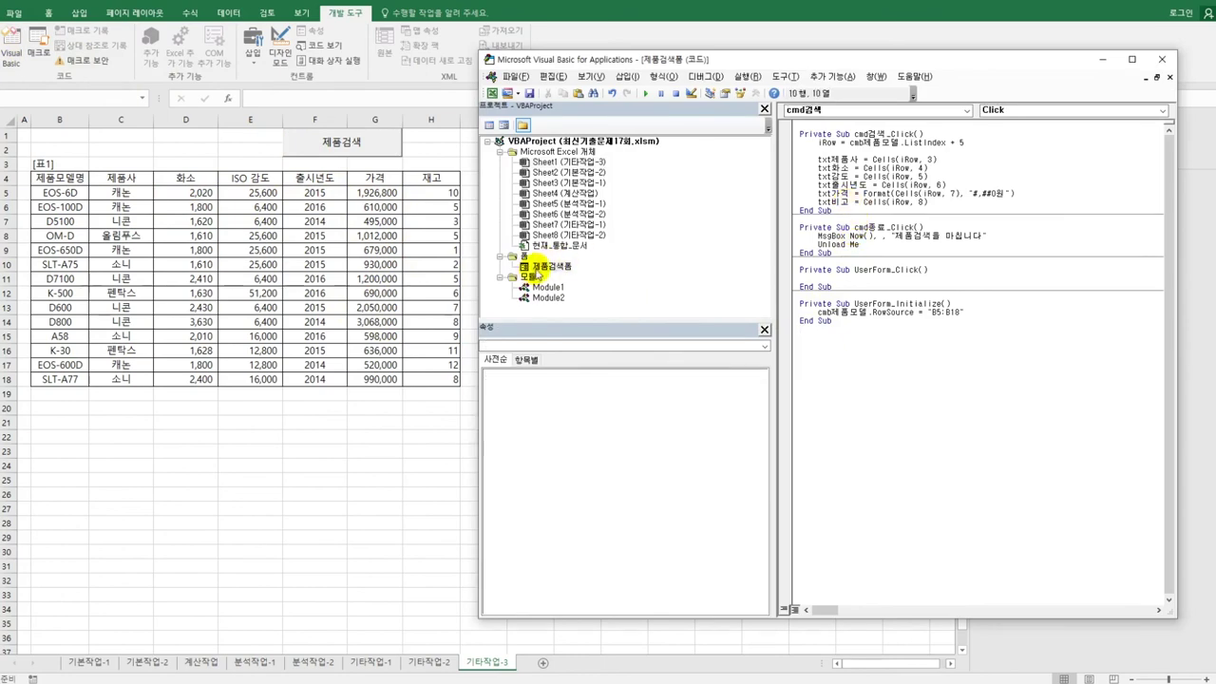
# Step: Check the 재고 text box's name in the 제품검색폼 design and correct txt비고 to txt재고 in the cmd검색_Click code
pyautogui.doubleClick(532, 267)
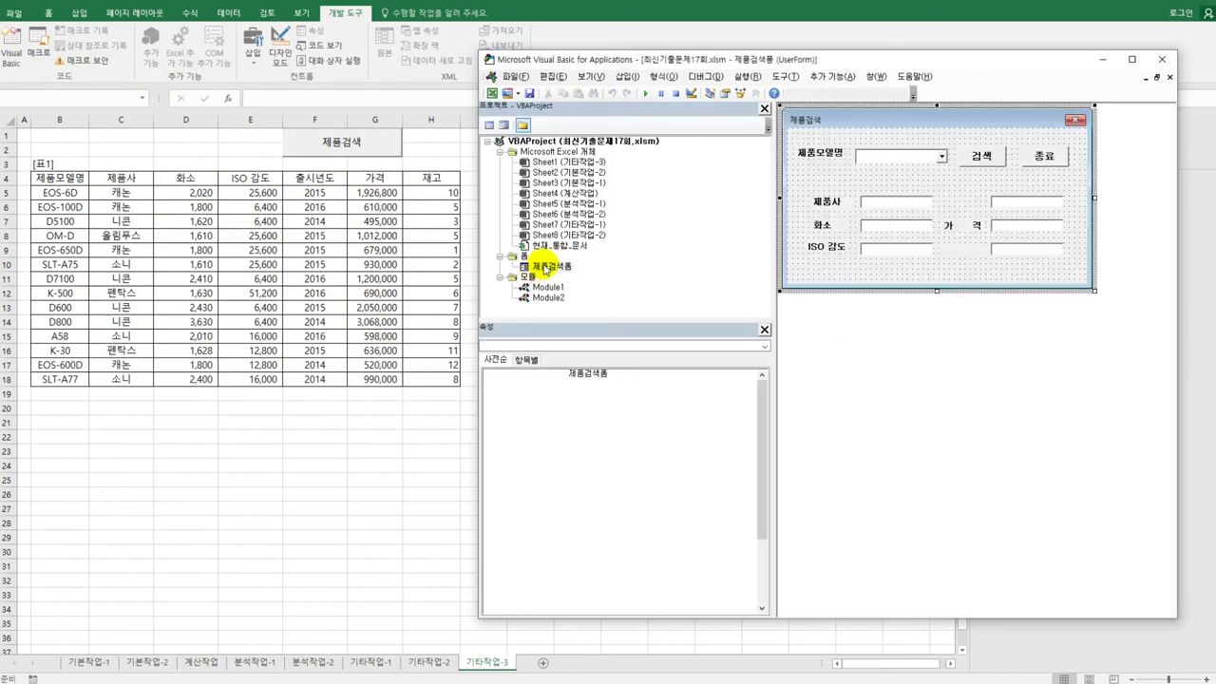
pyautogui.click(1019, 254)
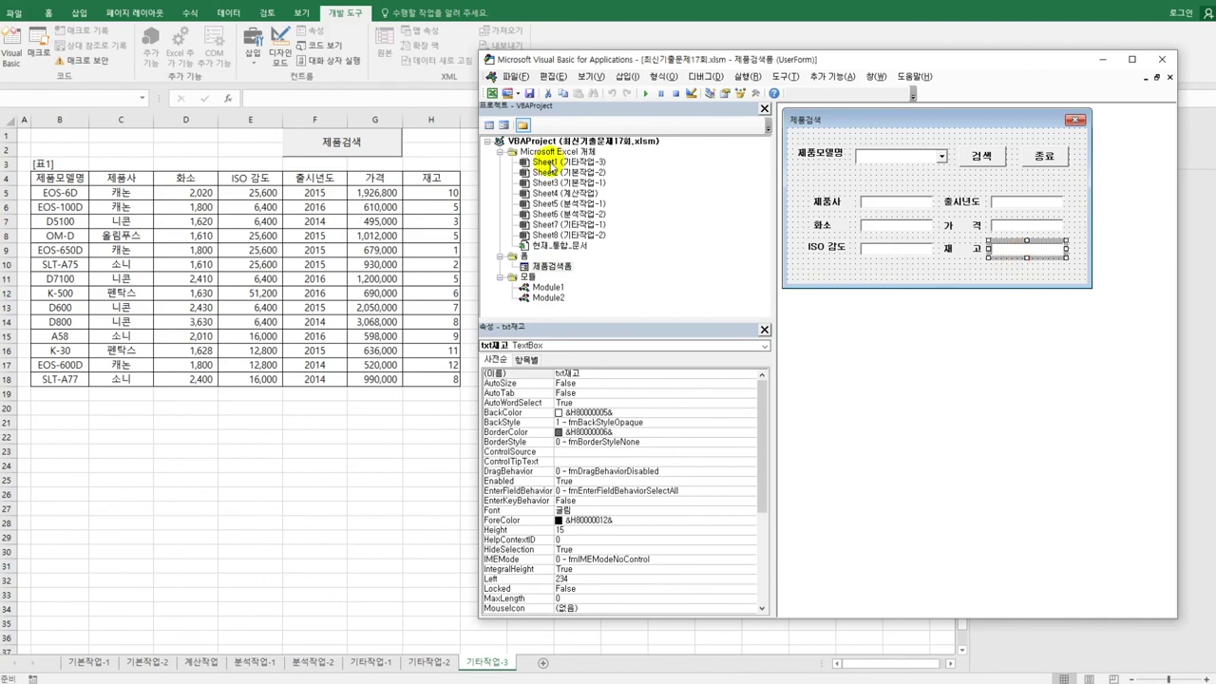
pyautogui.click(489, 124)
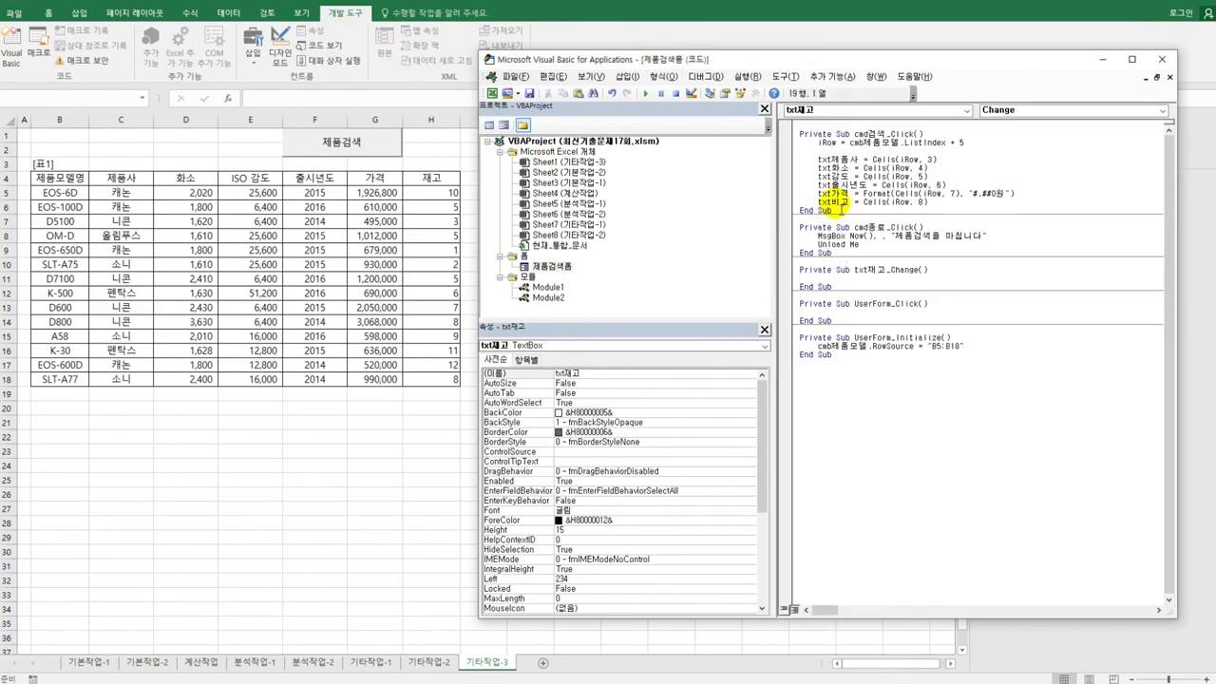
pyautogui.click(837, 204)
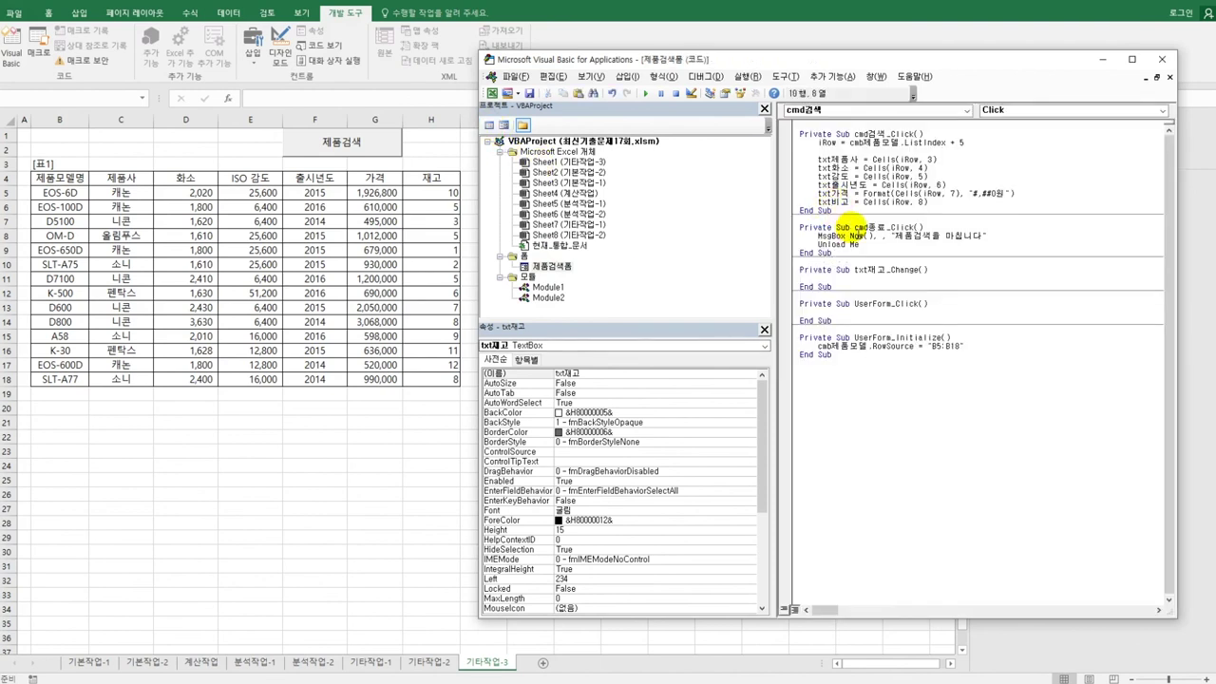
pyautogui.press('Delete')
pyautogui.write('재')
# Step: Close the Visual Basic editor, reopen the 제품검색 form from the sheet and look up the model EOS-6D
pyautogui.click(1162, 59)
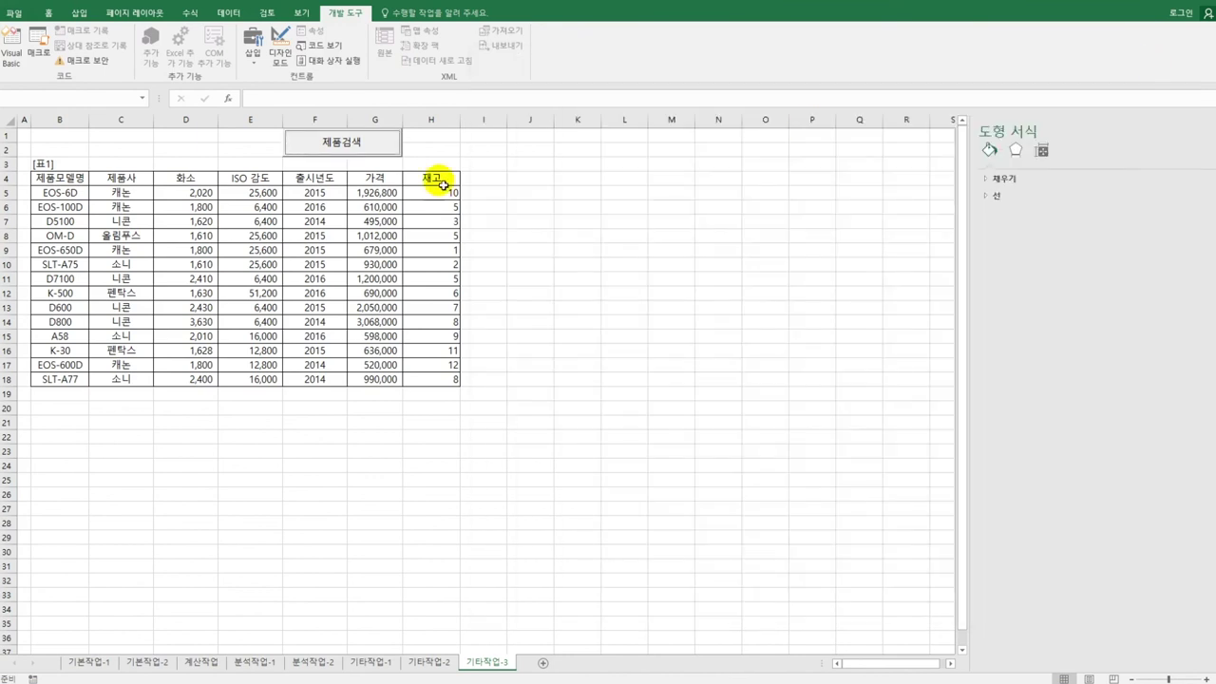
pyautogui.click(345, 147)
pyautogui.click(627, 296)
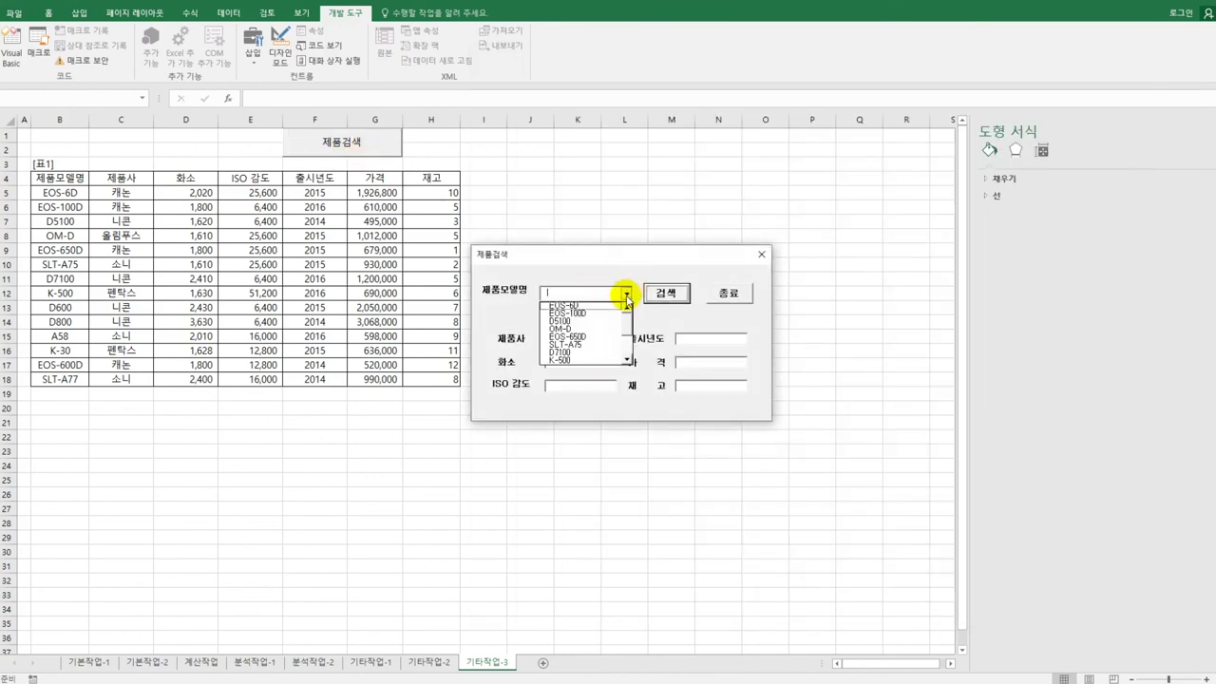
pyautogui.click(615, 305)
pyautogui.click(664, 294)
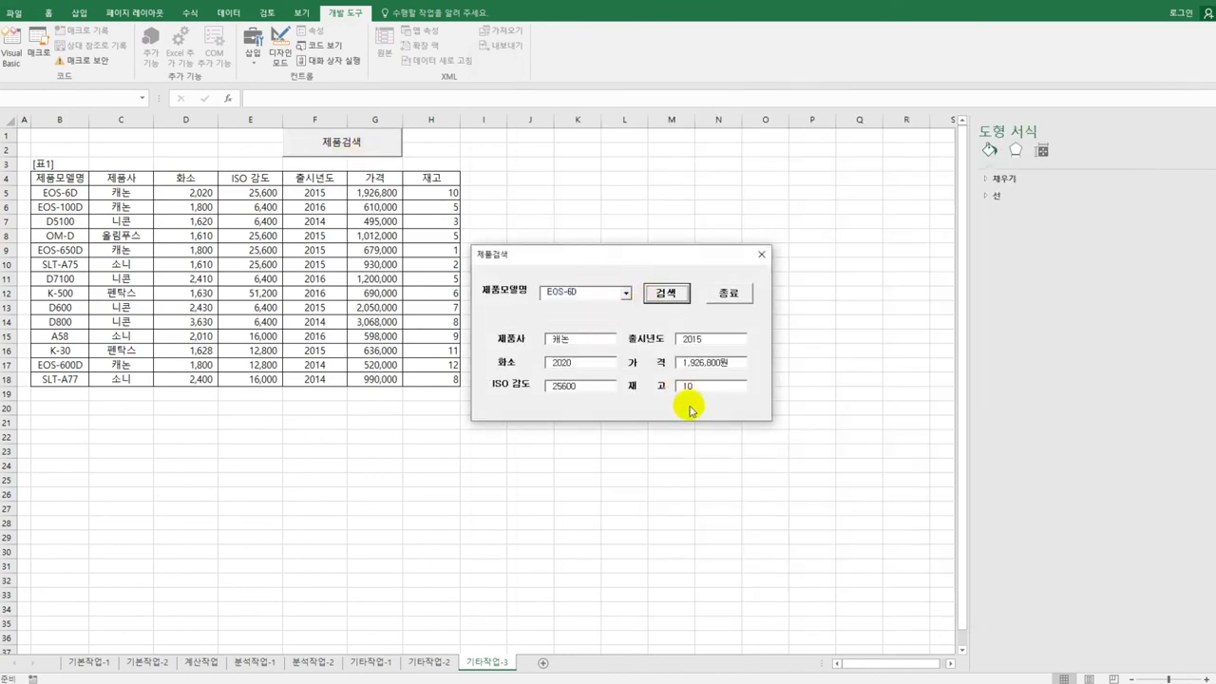
# Step: Look up the model D7100 in the 제품검색 form and test the form's 종료 command
pyautogui.click(626, 294)
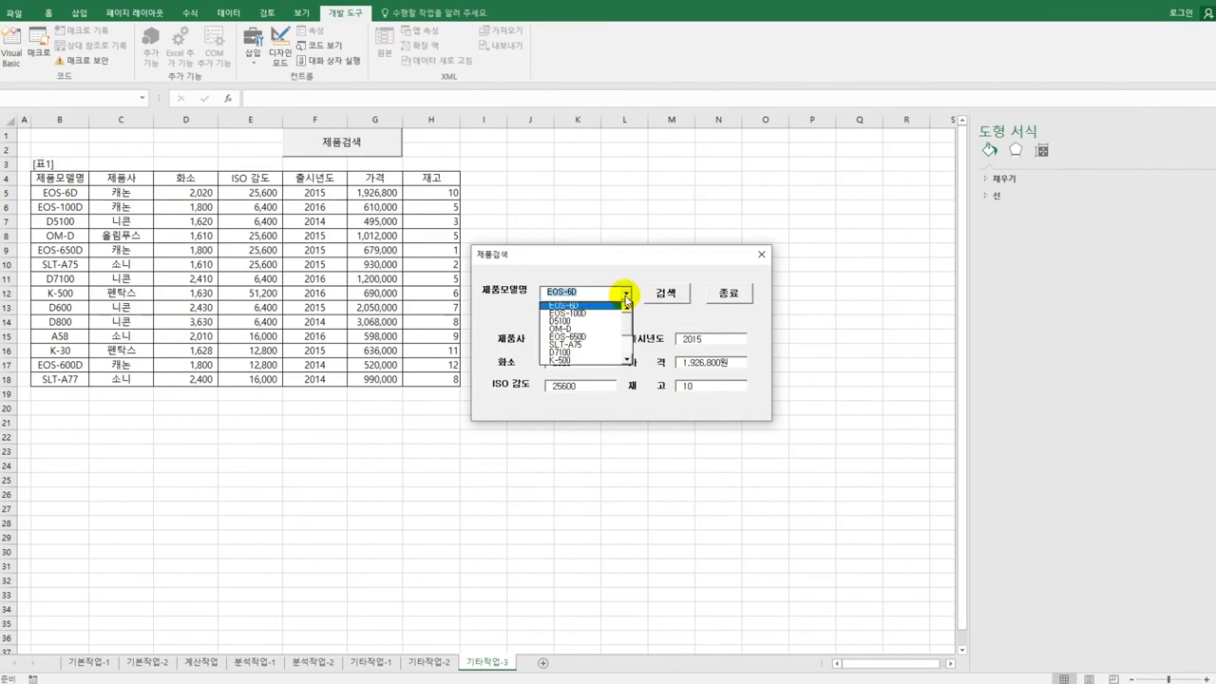
pyautogui.click(595, 354)
pyautogui.click(665, 292)
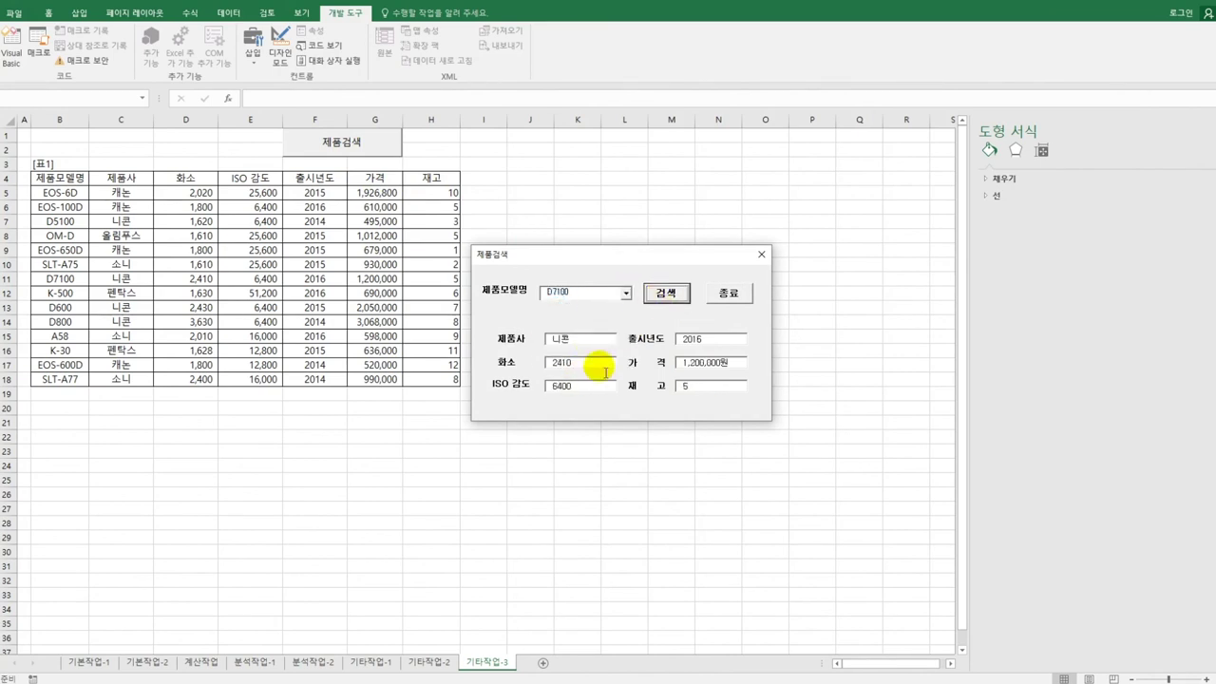
pyautogui.click(724, 299)
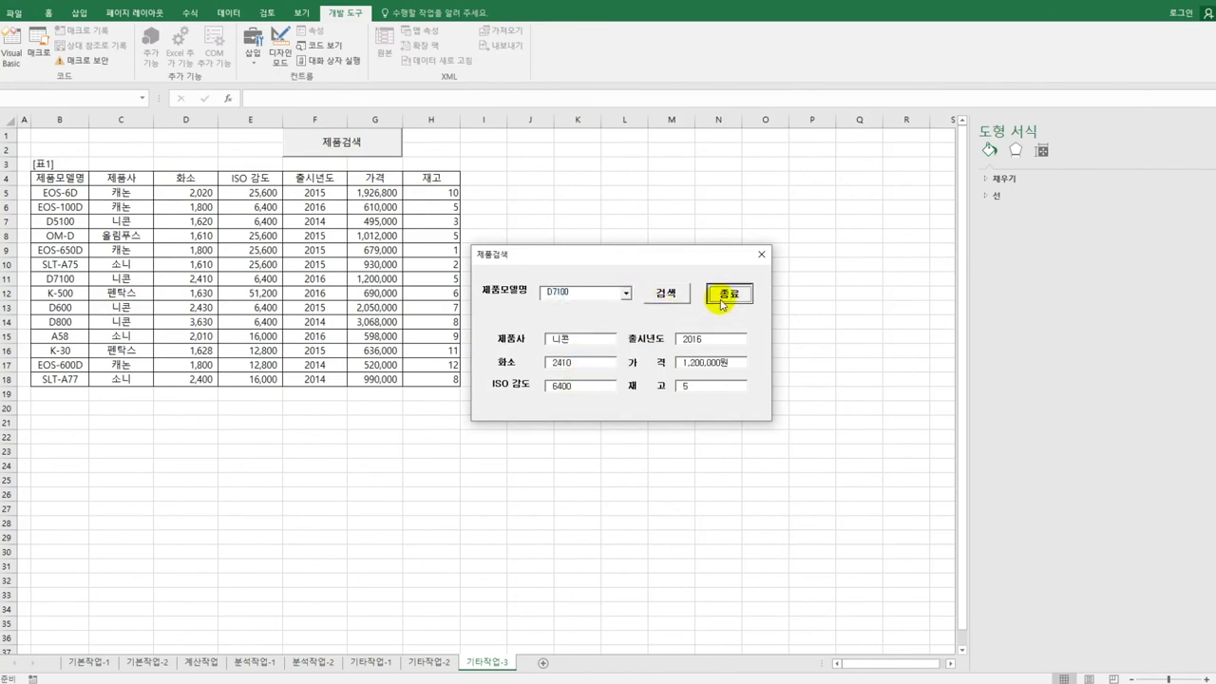